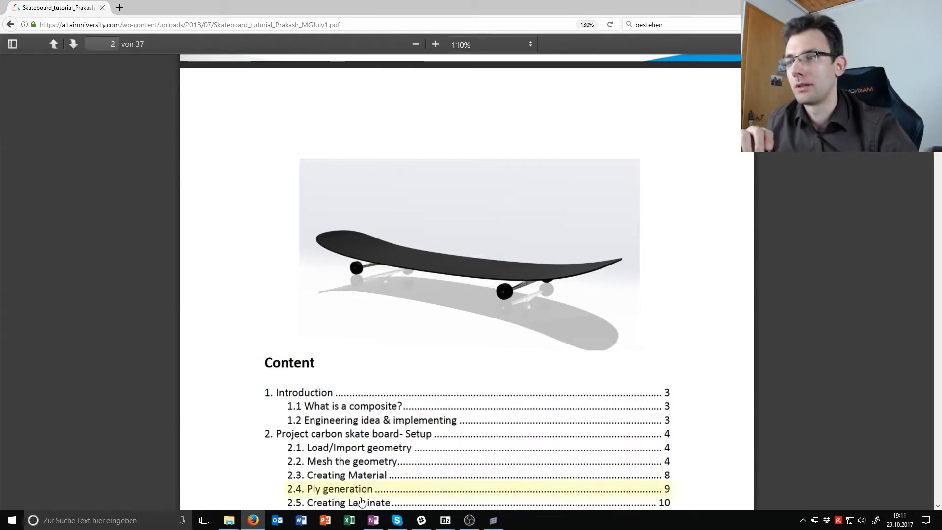
- Switch to the OneNote sketch and draw red normal arrows on the shell mesh and a red stacking arrow beside the laminate block
{"action": "left_click", "coordinate": [373, 521]}
{"action": "scroll", "coordinate": [479, 322], "scroll_direction": "up", "scroll_amount": 1}
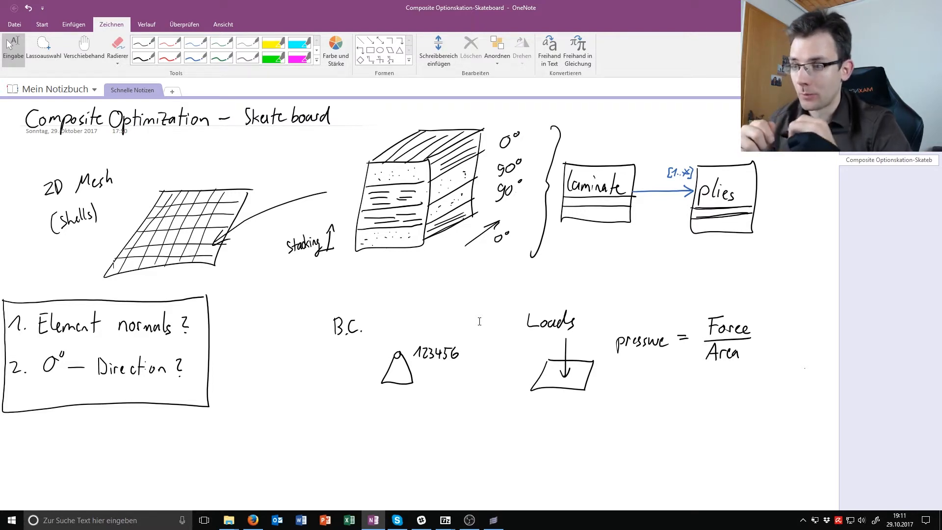
{"action": "left_click", "coordinate": [169, 44]}
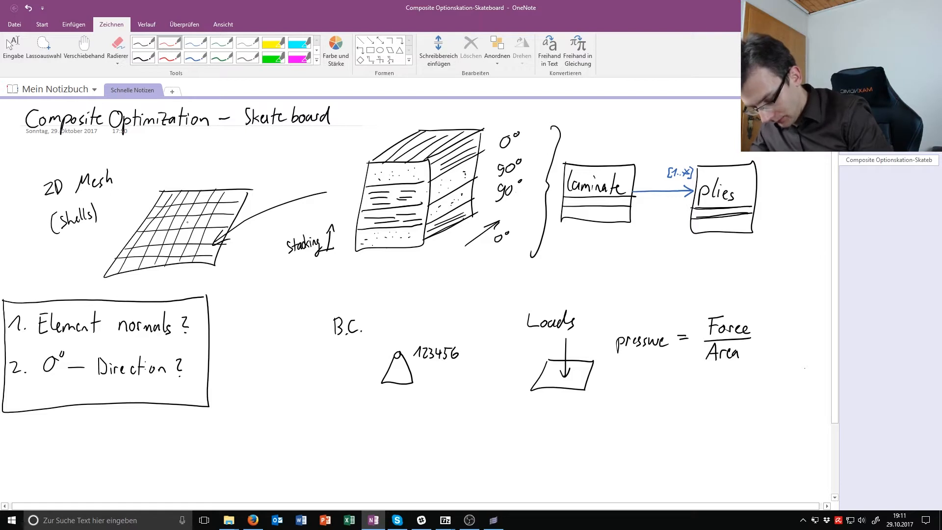
{"action": "left_click_drag", "start_coordinate": [186, 208], "coordinate": [193, 209]}
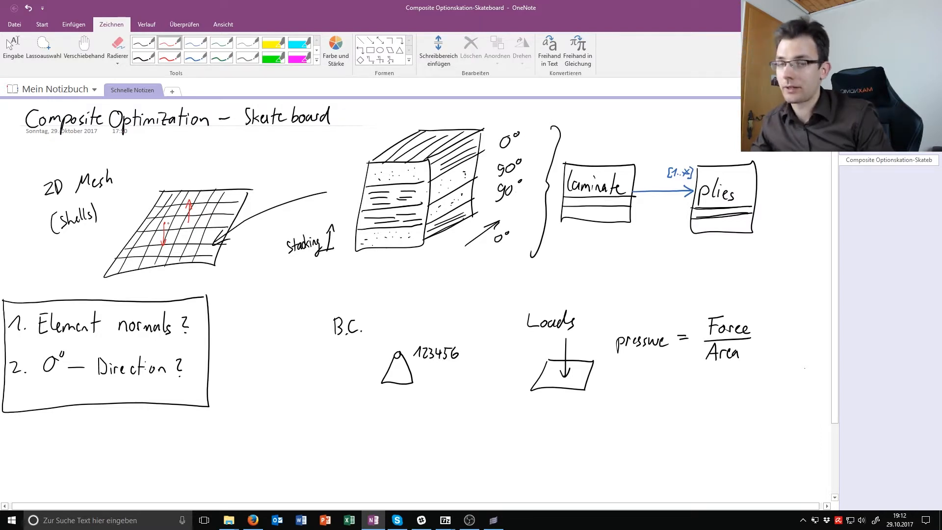
{"action": "left_click_drag", "start_coordinate": [340, 248], "coordinate": [354, 201]}
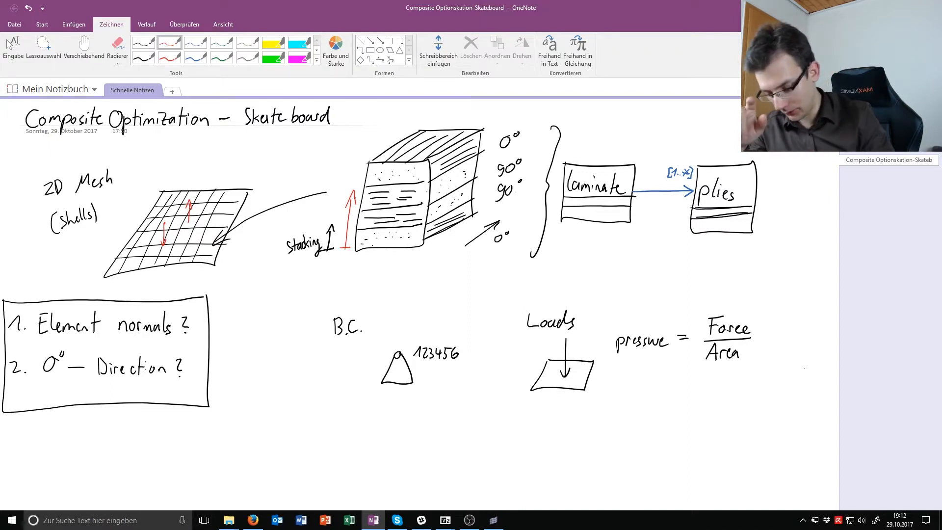
- Draw blue direction arrows on the mesh and beside the 0° arrow, and bracket the B.C. and Loads notes in blue
{"action": "left_click", "coordinate": [195, 57]}
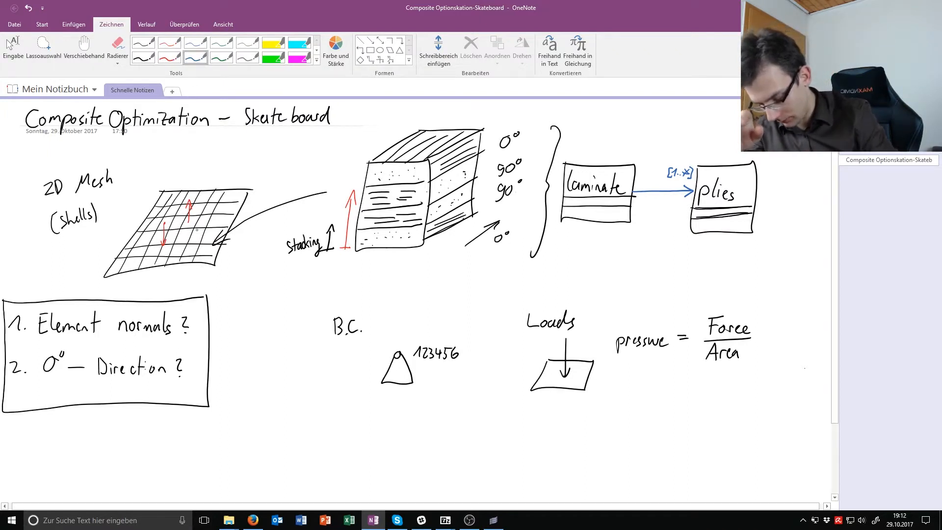
{"action": "left_click_drag", "start_coordinate": [215, 225], "coordinate": [234, 198]}
{"action": "left_click_drag", "start_coordinate": [204, 238], "coordinate": [215, 241]}
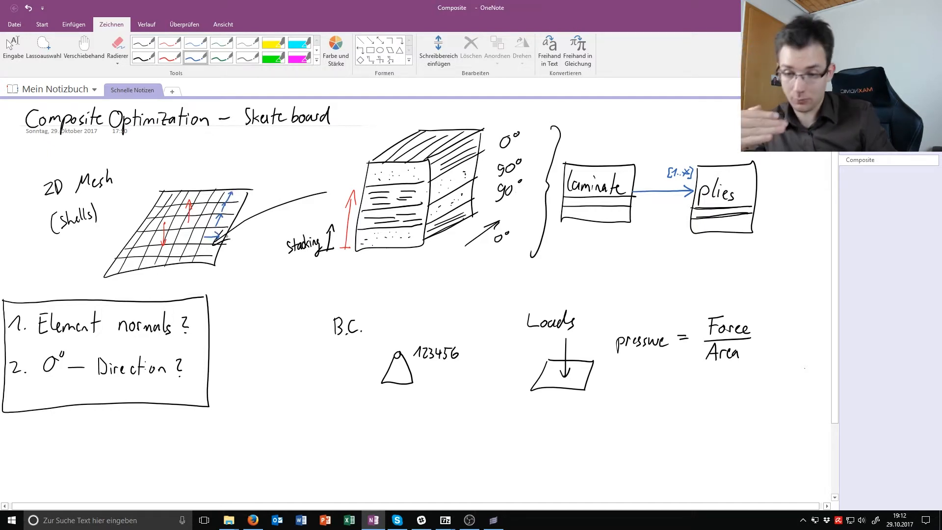
{"action": "left_click_drag", "start_coordinate": [207, 247], "coordinate": [208, 257]}
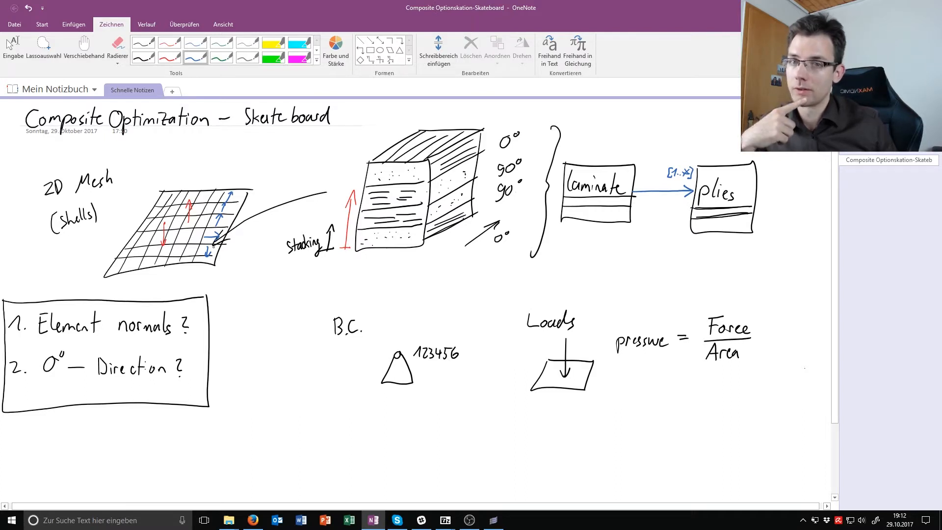
{"action": "left_click_drag", "start_coordinate": [452, 244], "coordinate": [494, 214]}
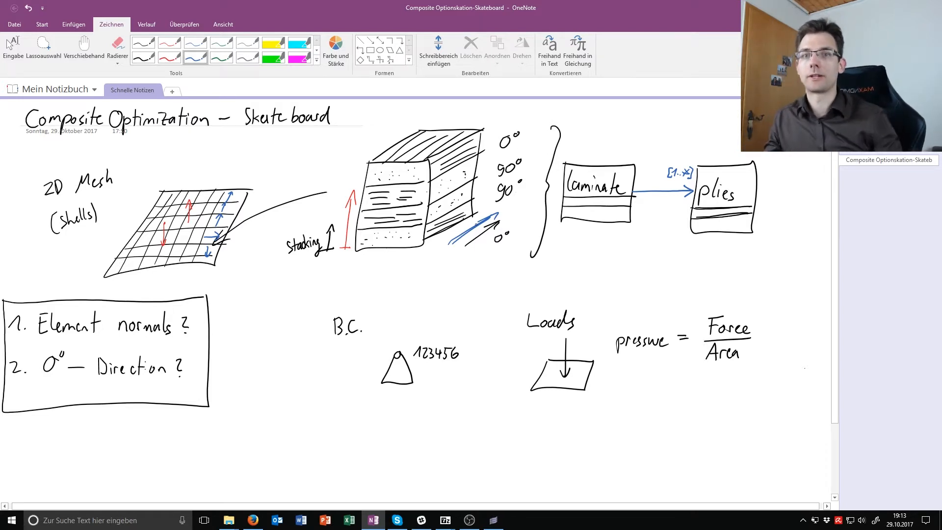
{"action": "mouse_move", "coordinate": [317, 283]}
{"action": "left_mouse_down"}
{"action": "mouse_move", "coordinate": [302, 354]}
{"action": "mouse_move", "coordinate": [769, 393]}
{"action": "left_mouse_up"}
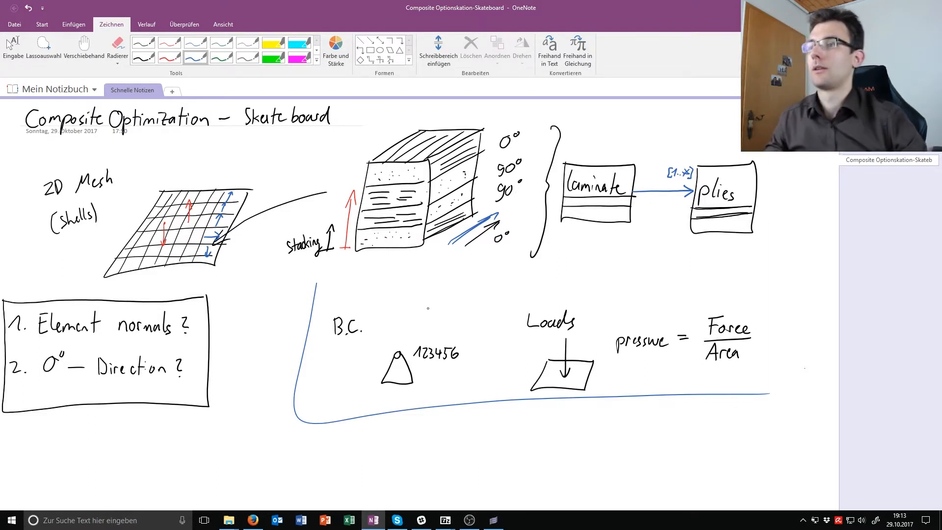
- Switch to HyperMesh and open the skateboard.hm model from the Downloads folder
{"action": "left_click", "coordinate": [495, 523]}
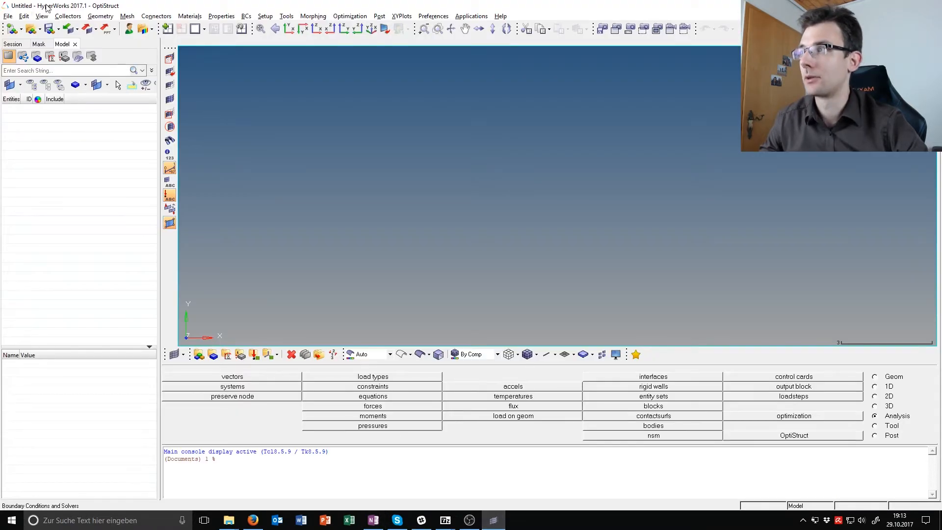
{"action": "left_click", "coordinate": [12, 29]}
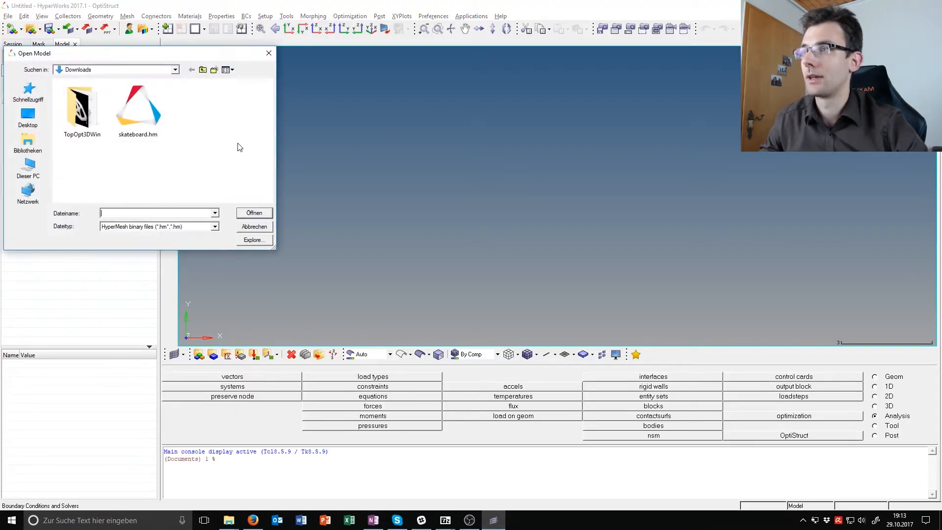
{"action": "double_click", "coordinate": [153, 122]}
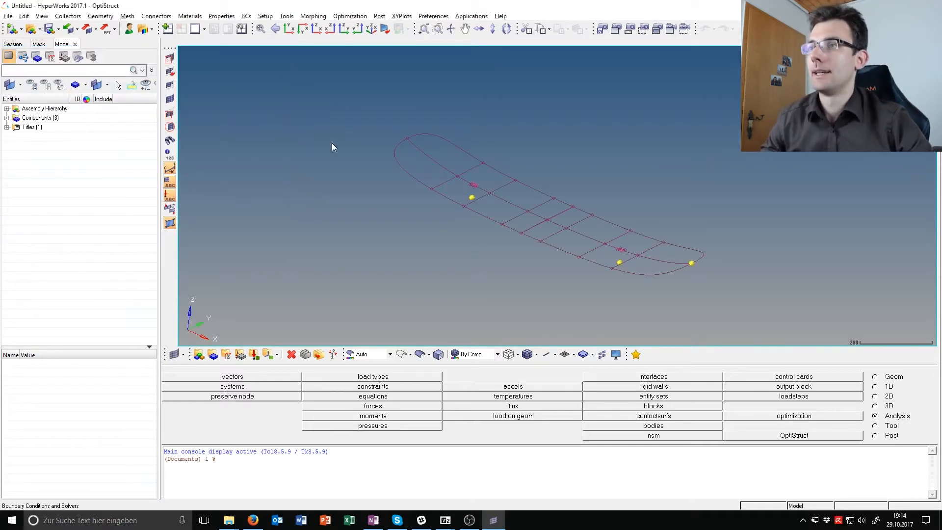
- Display the skateboard surfaces shaded and inspect the deck geometry at an angle
{"action": "left_click", "coordinate": [421, 354]}
{"action": "mouse_move", "coordinate": [496, 209]}
{"action": "left_mouse_down", "text": "ctrl"}
{"action": "mouse_move", "coordinate": [548, 244]}
{"action": "mouse_move", "coordinate": [491, 204]}
{"action": "mouse_move", "coordinate": [625, 190]}
{"action": "mouse_move", "coordinate": [510, 173]}
{"action": "mouse_move", "coordinate": [648, 187]}
{"action": "mouse_move", "coordinate": [429, 196]}
{"action": "left_mouse_up", "text": "ctrl"}
{"action": "left_click_drag", "start_coordinate": [527, 209], "coordinate": [454, 224], "text": "ctrl"}
{"action": "scroll", "coordinate": [467, 251], "scroll_direction": "down", "scroll_amount": 4, "text": "ctrl"}
{"action": "left_click_drag", "start_coordinate": [499, 261], "coordinate": [484, 249], "text": "ctrl"}
{"action": "scroll", "coordinate": [463, 248], "scroll_direction": "up", "scroll_amount": 3, "text": "ctrl"}
- Switch to the skateboard tutorial PDF in the browser and read the three optimization phases in section 1.2
{"action": "key", "text": "alt+Tab"}
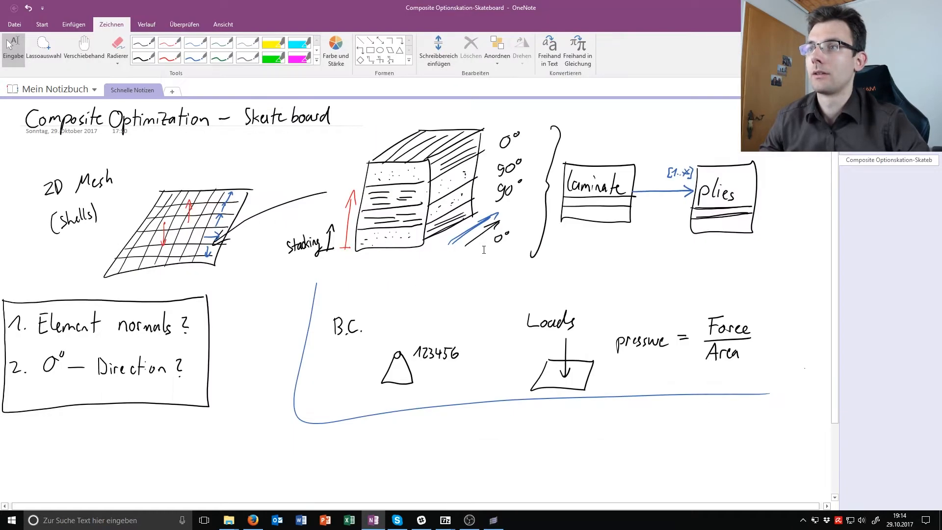
{"action": "key", "text": "alt+Tab"}
{"action": "key", "text": "alt+Tab"}
{"action": "key", "text": "alt+Tab"}
{"action": "key", "text": "alt+Tab"}
{"action": "scroll", "coordinate": [480, 269], "scroll_direction": "down", "scroll_amount": 10}
{"action": "scroll", "coordinate": [480, 261], "scroll_direction": "down", "scroll_amount": 3}
{"action": "scroll", "coordinate": [476, 240], "scroll_direction": "up", "scroll_amount": 2}
{"action": "scroll", "coordinate": [447, 224], "scroll_direction": "down", "scroll_amount": 12}
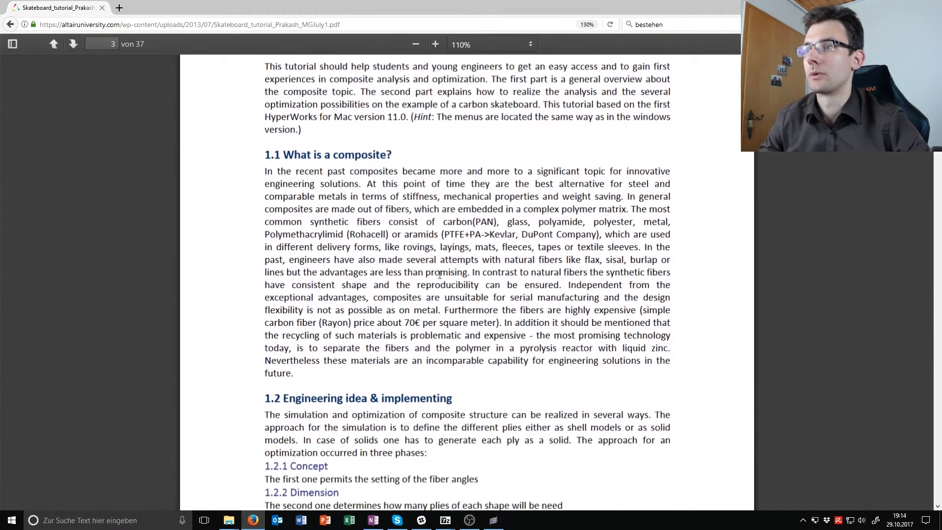
{"action": "scroll", "coordinate": [447, 224], "scroll_direction": "down", "scroll_amount": 5}
{"action": "scroll", "coordinate": [490, 231], "scroll_direction": "up", "scroll_amount": 4}
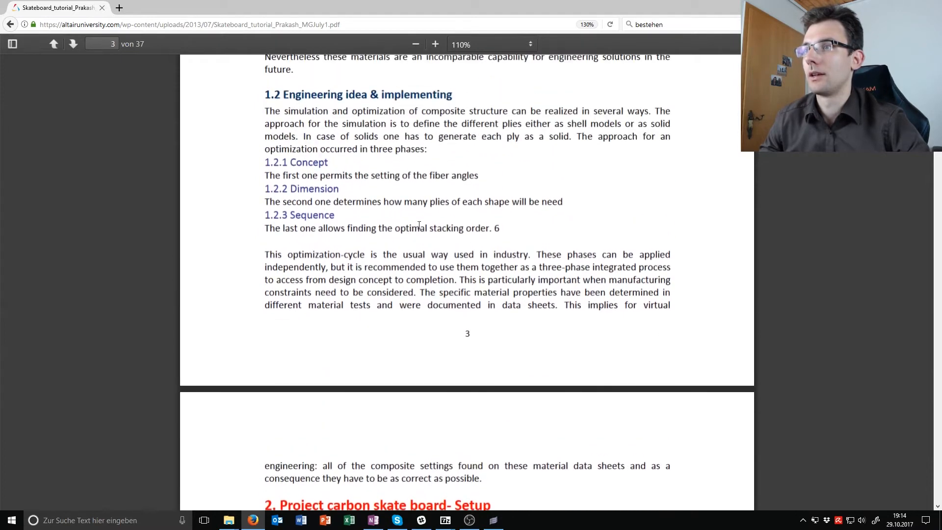
{"action": "left_click_drag", "start_coordinate": [510, 231], "coordinate": [282, 198]}
{"action": "left_click", "coordinate": [286, 185]}
{"action": "left_click_drag", "start_coordinate": [264, 163], "coordinate": [506, 220]}
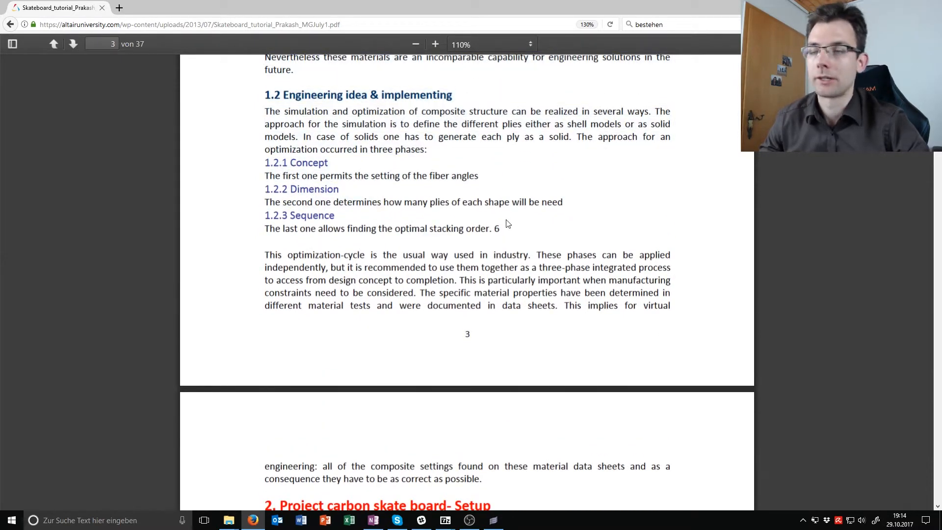
- Read sections 2.1 and 2.2 of the tutorial PDF for the geometry import and automesh settings
{"action": "scroll", "coordinate": [501, 222], "scroll_direction": "down", "scroll_amount": 4}
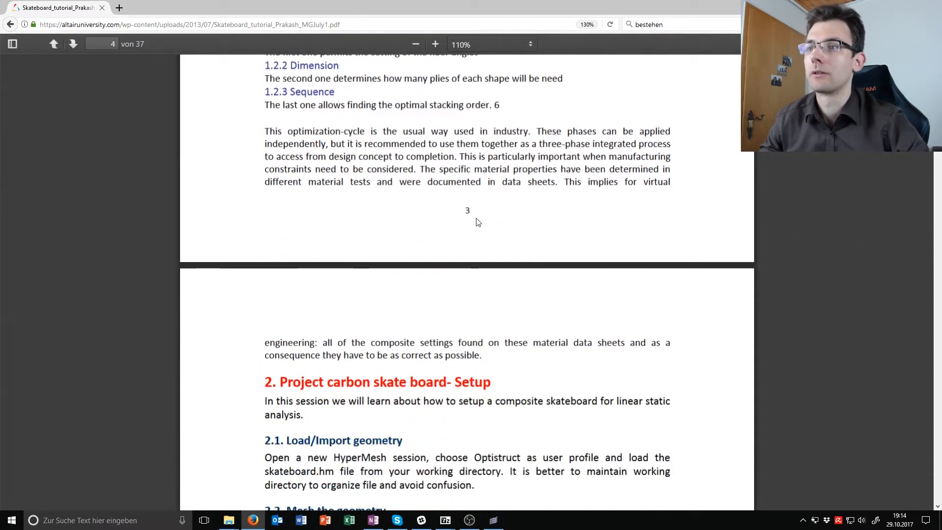
{"action": "scroll", "coordinate": [467, 218], "scroll_direction": "down", "scroll_amount": 5}
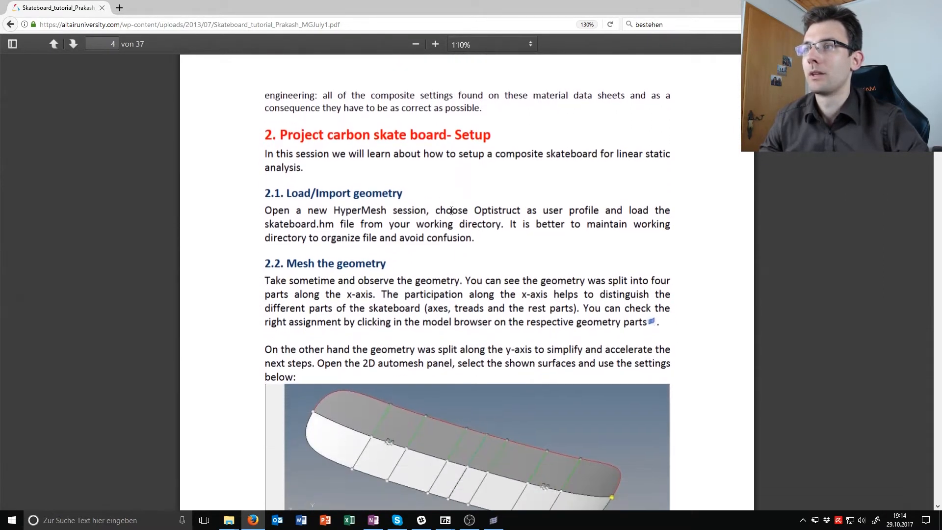
{"action": "scroll", "coordinate": [301, 153], "scroll_direction": "down", "scroll_amount": 4}
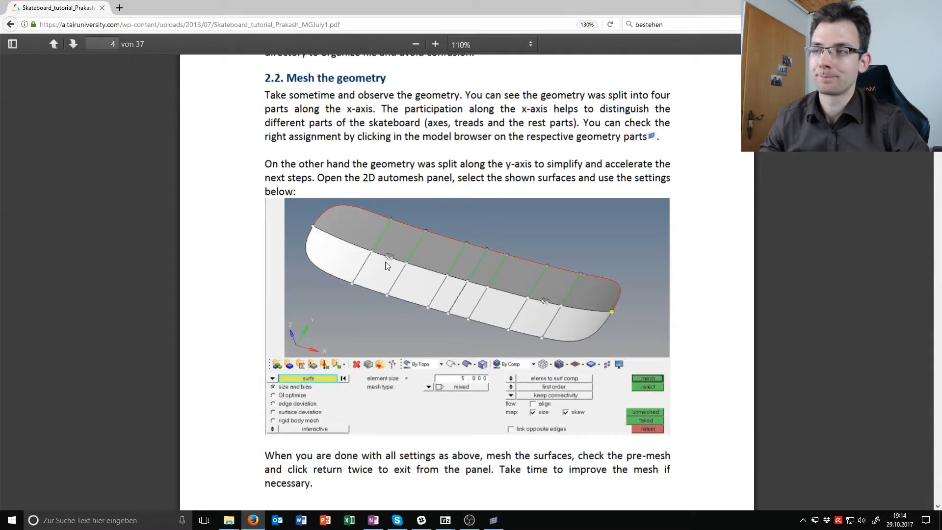
- Switch back to HyperMesh, start 2D Automesh and select the deck surfaces on the negative-y side of the lengthwise centreline
{"action": "key", "text": "alt+Tab"}
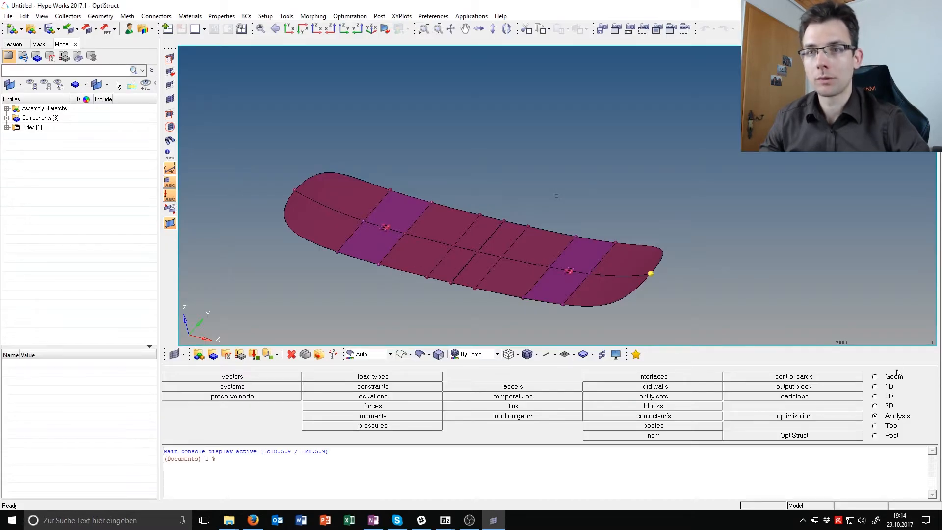
{"action": "left_click", "coordinate": [882, 396]}
{"action": "left_click", "coordinate": [662, 377]}
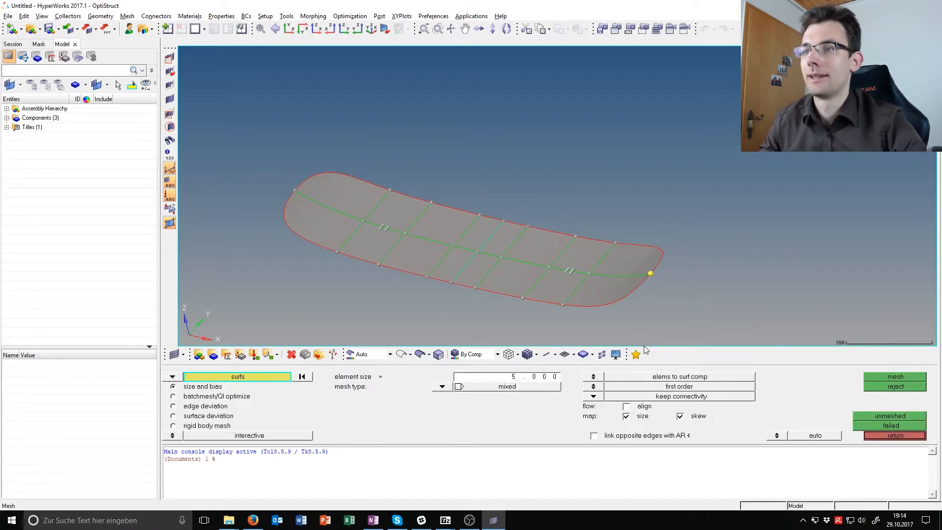
{"action": "left_click", "coordinate": [285, 31]}
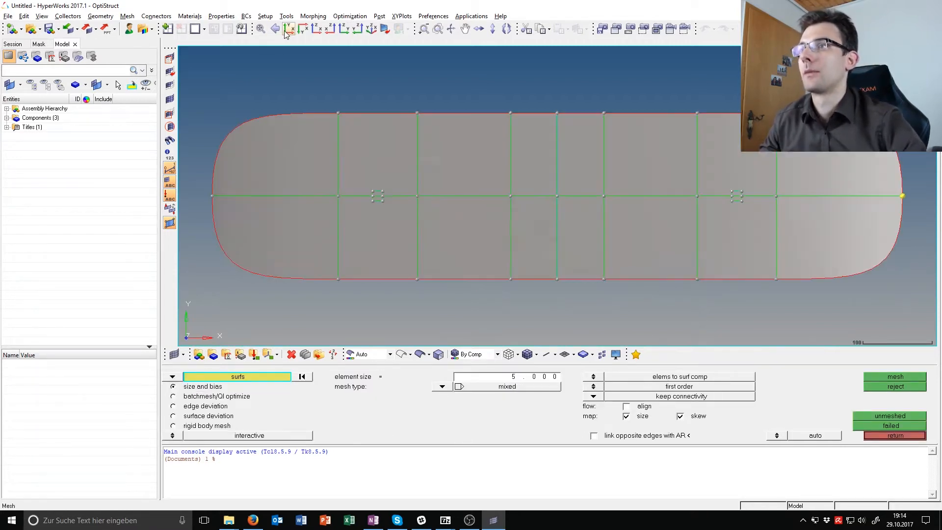
{"action": "left_click_drag", "start_coordinate": [190, 197], "coordinate": [909, 342], "text": "shift"}
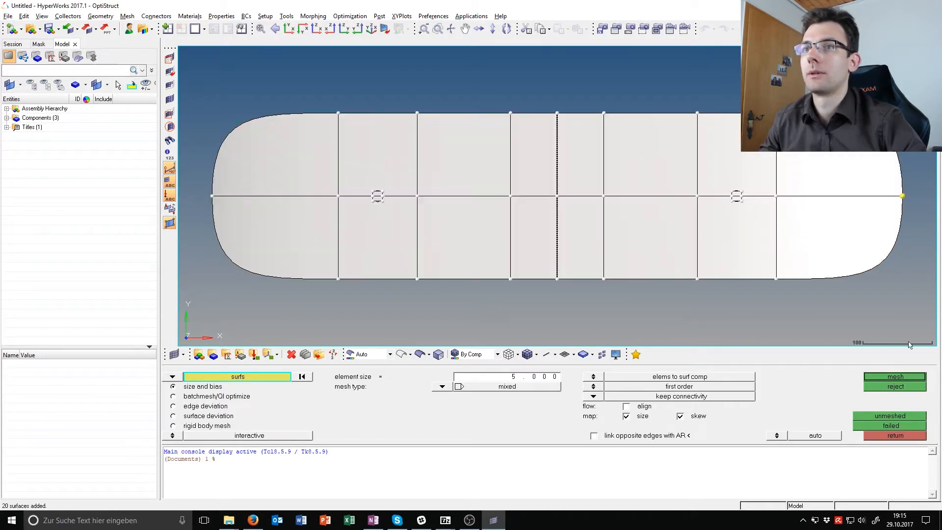
{"action": "right_click_drag", "start_coordinate": [922, 180], "coordinate": [49, 100], "text": "shift"}
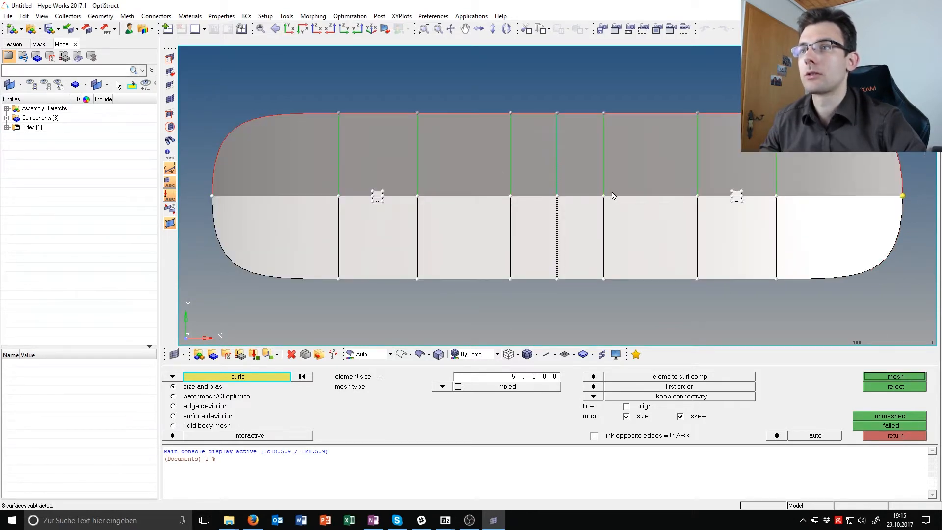
- Remove the small truck-mount surfaces on the positive-y side of the centreline from the mesh selection
{"action": "scroll", "coordinate": [390, 195], "scroll_direction": "up", "scroll_amount": 5, "text": "ctrl"}
{"action": "right_click", "coordinate": [370, 189]}
{"action": "scroll", "coordinate": [373, 187], "scroll_direction": "down", "scroll_amount": 4, "text": "ctrl"}
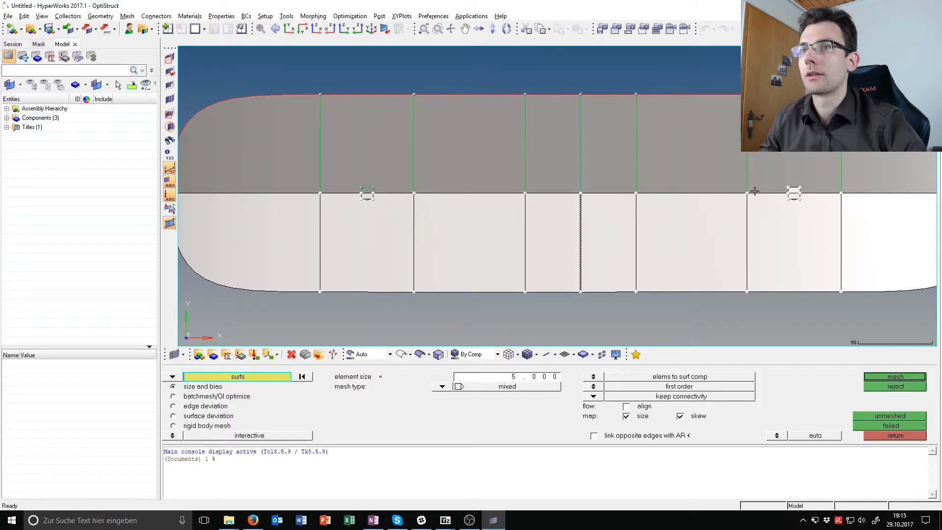
{"action": "scroll", "coordinate": [596, 252], "scroll_direction": "up", "scroll_amount": 2}
{"action": "scroll", "coordinate": [562, 244], "scroll_direction": "down", "scroll_amount": 5}
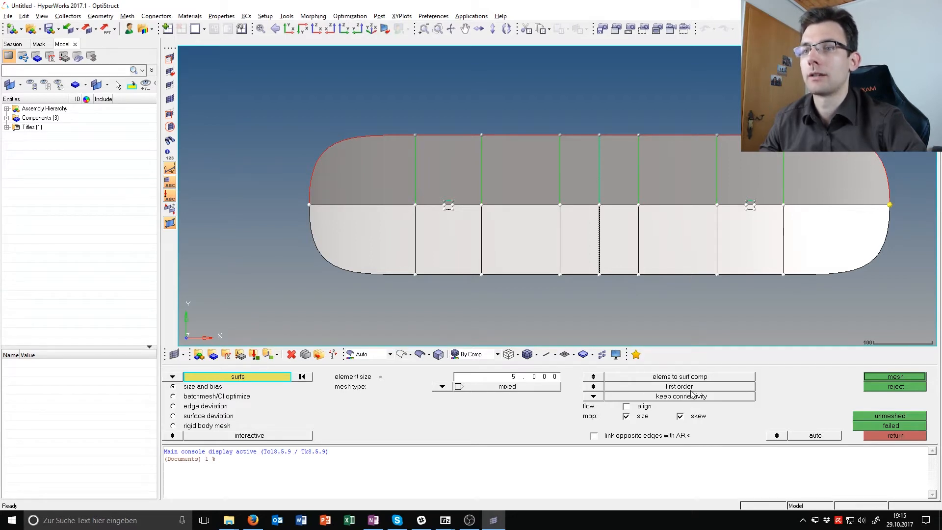
- Mesh the selected half of the deck with element size 5 and mixed elements, check the mesh and accept it
{"action": "left_click", "coordinate": [904, 377]}
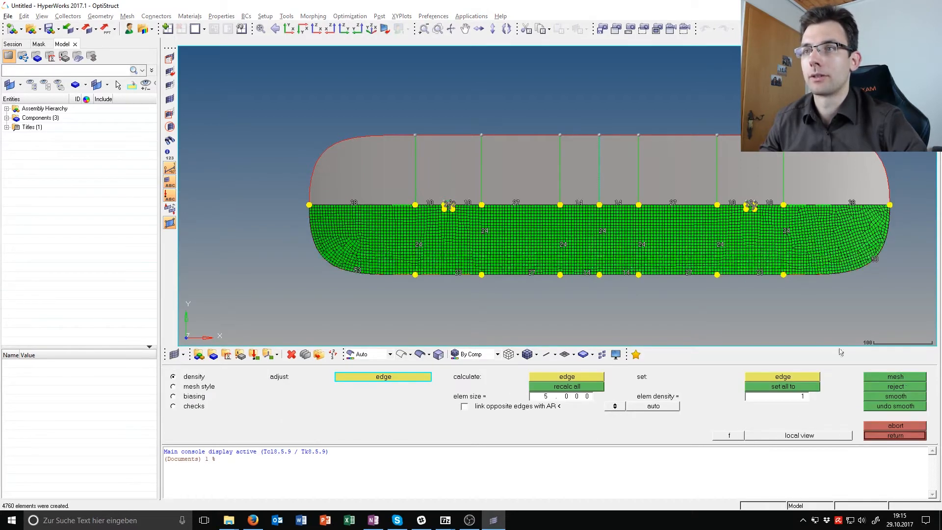
{"action": "left_click_drag", "start_coordinate": [571, 259], "coordinate": [608, 224], "text": "ctrl"}
{"action": "scroll", "coordinate": [338, 159], "scroll_direction": "up", "scroll_amount": 5}
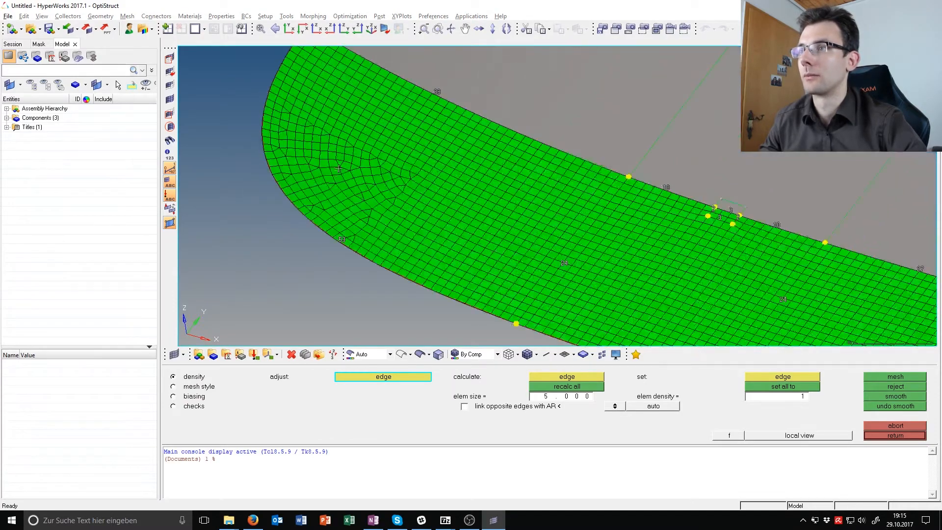
{"action": "scroll", "coordinate": [341, 236], "scroll_direction": "down", "scroll_amount": 3}
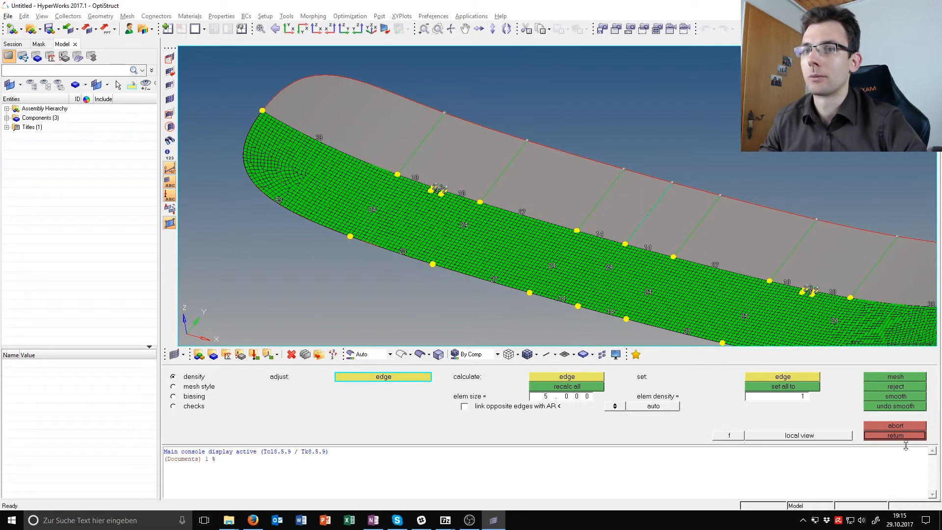
{"action": "left_click", "coordinate": [920, 440]}
{"action": "scroll", "coordinate": [529, 208], "scroll_direction": "down", "scroll_amount": 3, "text": "ctrl"}
{"action": "right_click_drag", "start_coordinate": [549, 225], "coordinate": [458, 185], "text": "ctrl"}
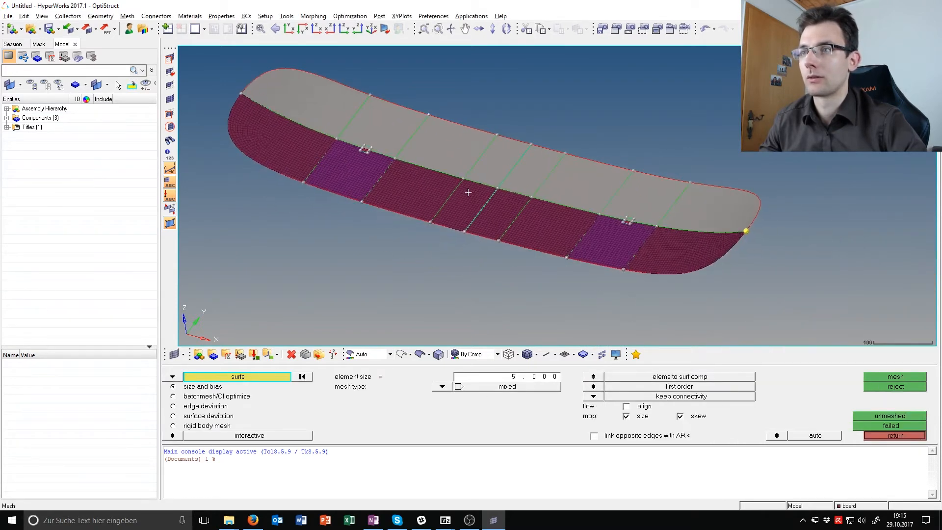
{"action": "left_click_drag", "start_coordinate": [459, 185], "coordinate": [571, 212], "text": "ctrl"}
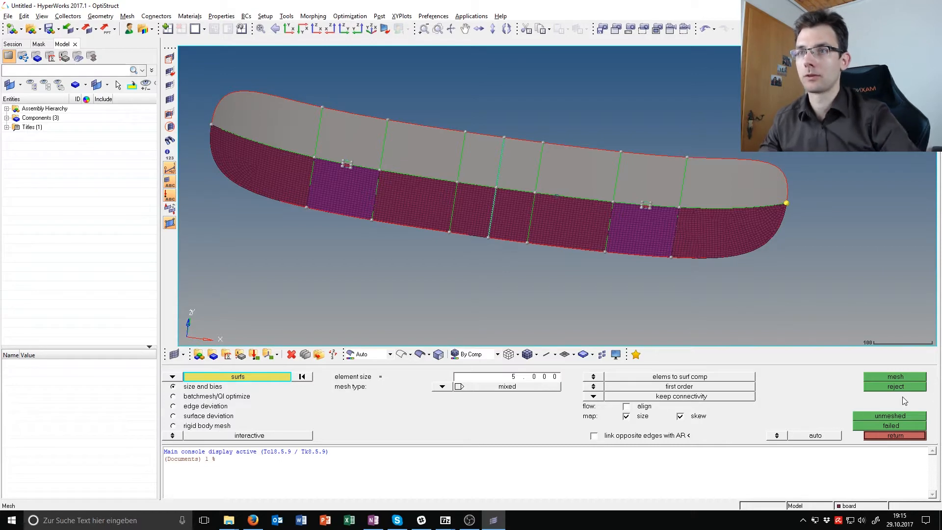
{"action": "left_click_drag", "start_coordinate": [555, 284], "coordinate": [541, 225], "text": "ctrl"}
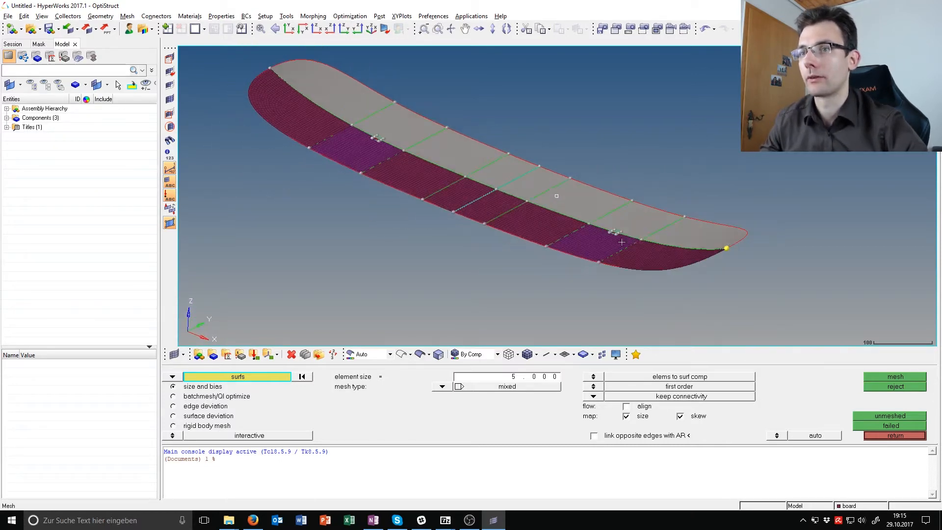
{"action": "left_click", "coordinate": [895, 435]}
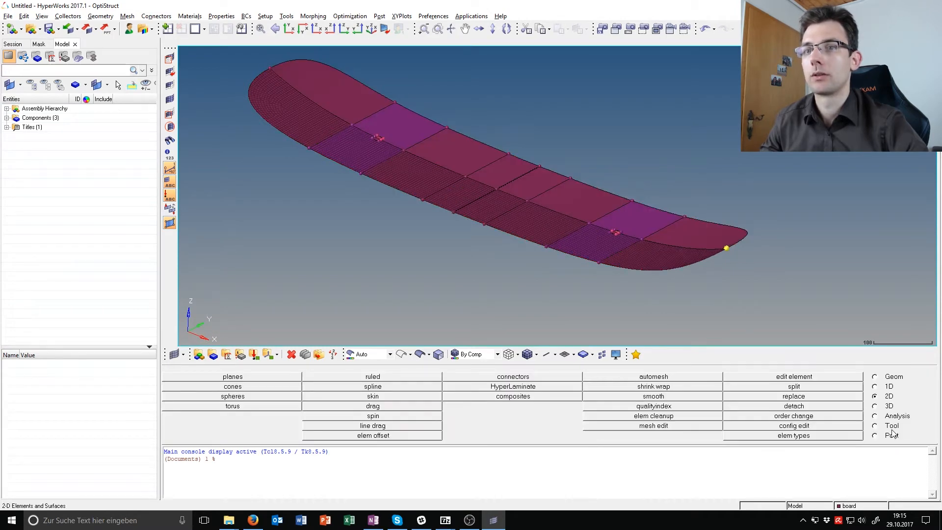
- Start the Reflect tool and select all elements of the half-deck mesh with a selection window
{"action": "left_click", "coordinate": [885, 427]}
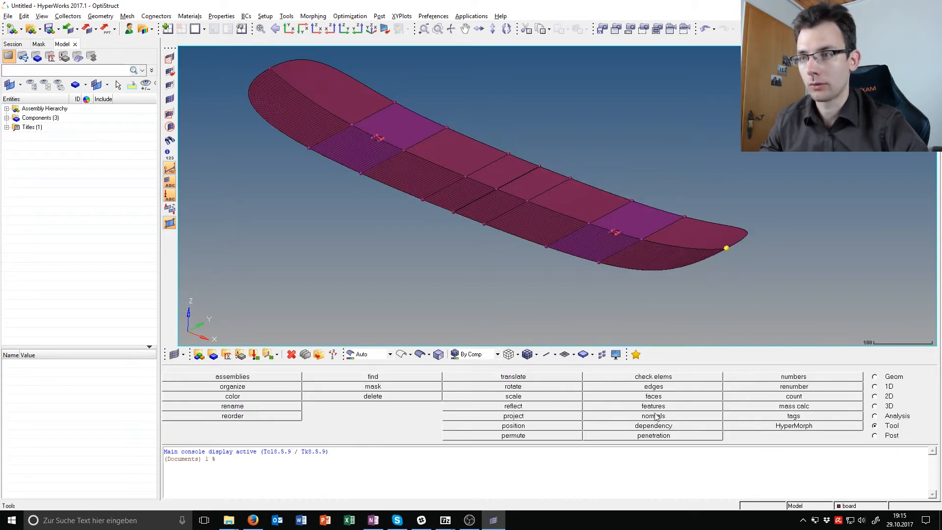
{"action": "left_click", "coordinate": [546, 403]}
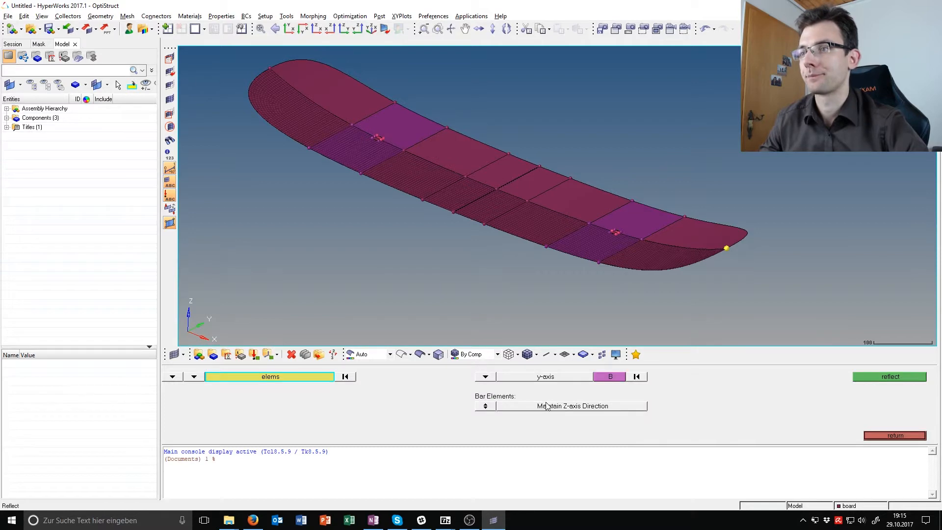
{"action": "scroll", "coordinate": [374, 179], "scroll_direction": "down", "scroll_amount": 3, "text": "ctrl"}
{"action": "left_click_drag", "start_coordinate": [375, 181], "coordinate": [558, 225], "text": "ctrl"}
{"action": "left_click_drag", "start_coordinate": [752, 86], "coordinate": [183, 255], "text": "shift"}
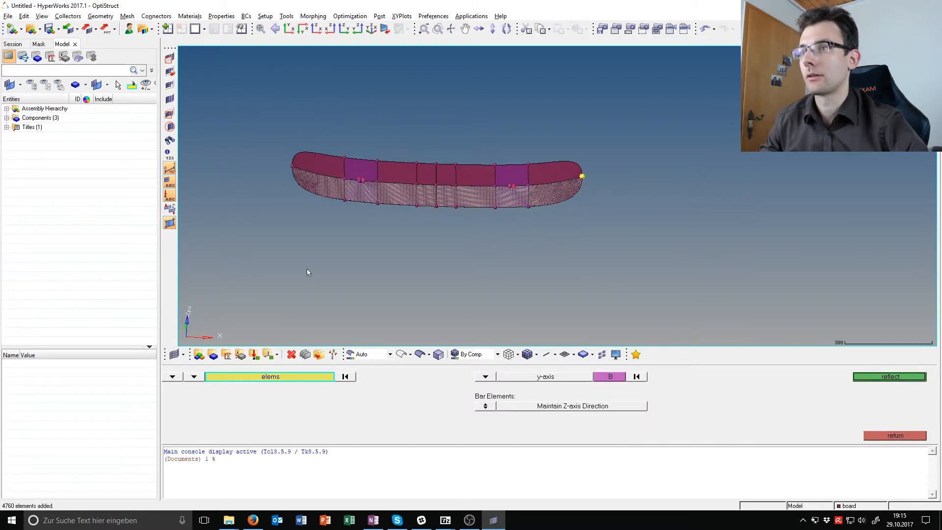
- Set the reflection direction to the y-axis and pick the base node at mid-length on the deck's centreline
{"action": "left_click", "coordinate": [496, 380]}
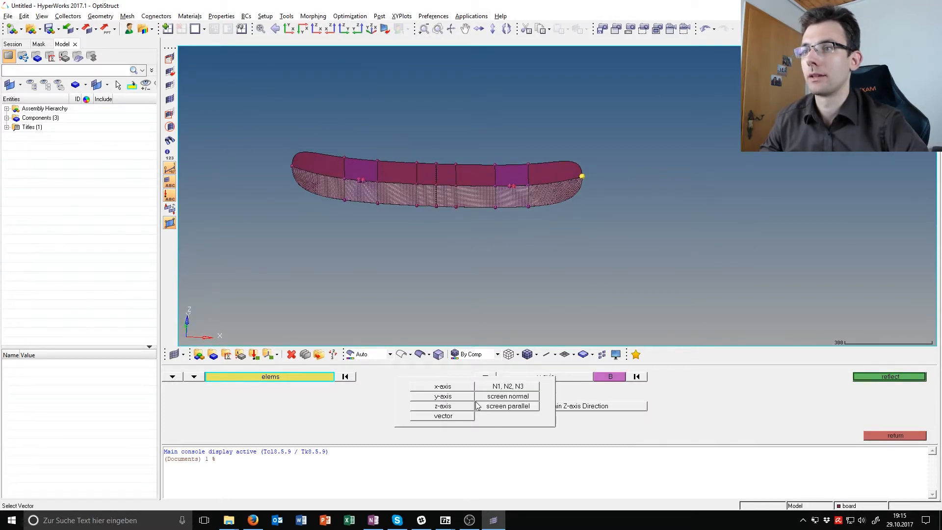
{"action": "left_click", "coordinate": [449, 398]}
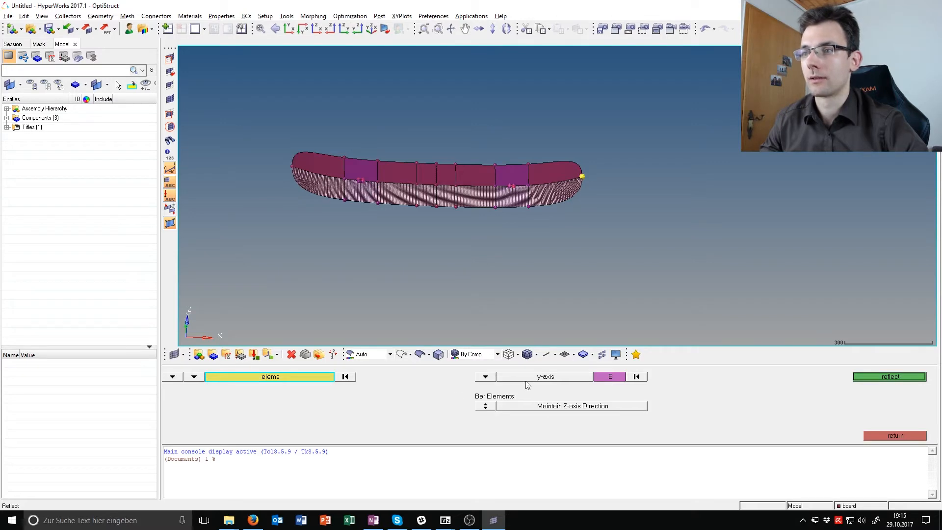
{"action": "left_click", "coordinate": [611, 377]}
{"action": "scroll", "coordinate": [320, 172], "scroll_direction": "up", "scroll_amount": 10}
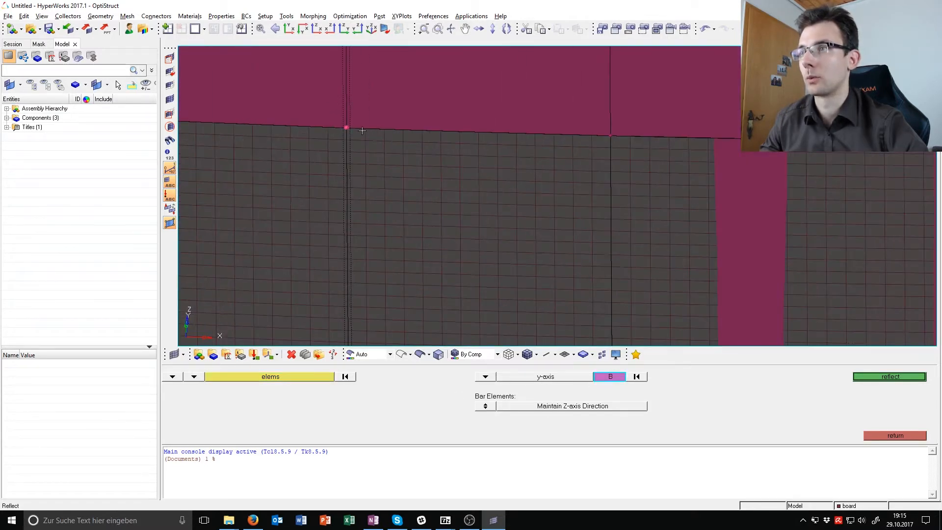
{"action": "scroll", "coordinate": [578, 258], "scroll_direction": "down", "scroll_amount": 8}
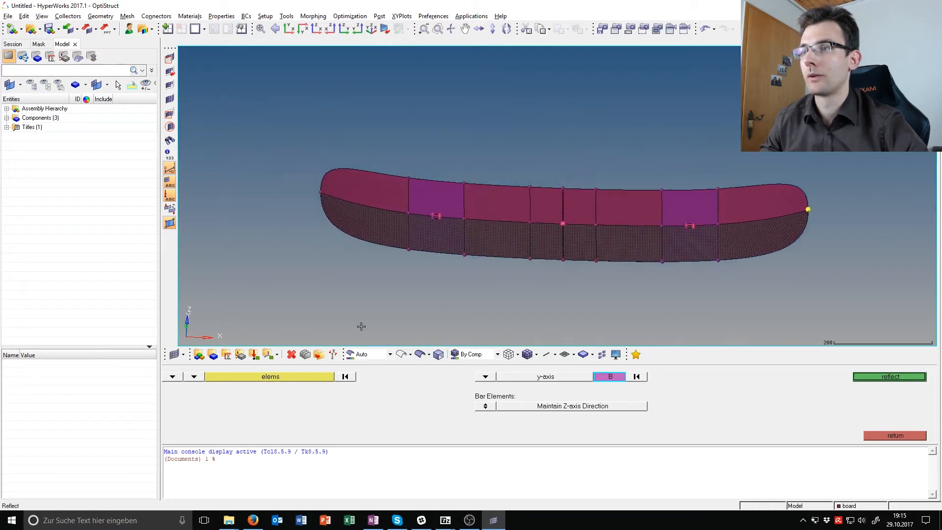
- Duplicate the selected elements into the original component and reflect the copies onto the other half of the deck
{"action": "left_click", "coordinate": [276, 377]}
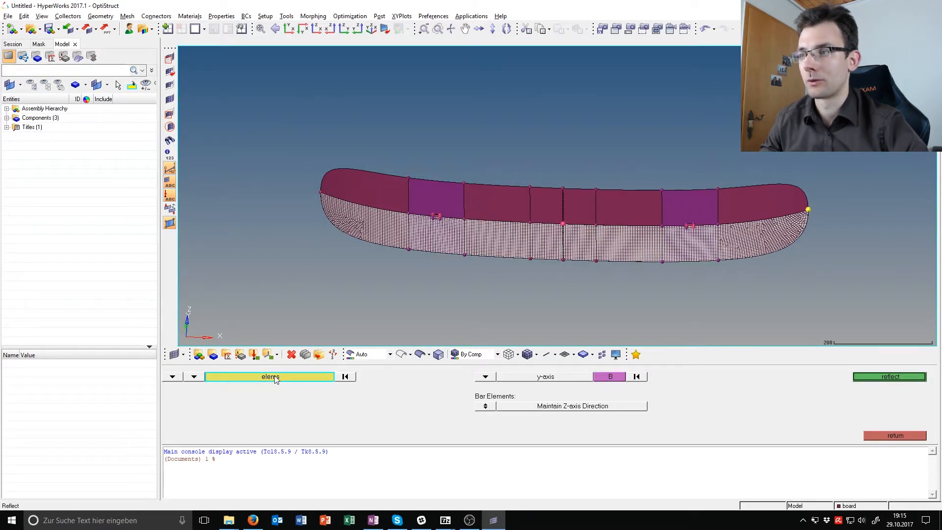
{"action": "left_click", "coordinate": [276, 378]}
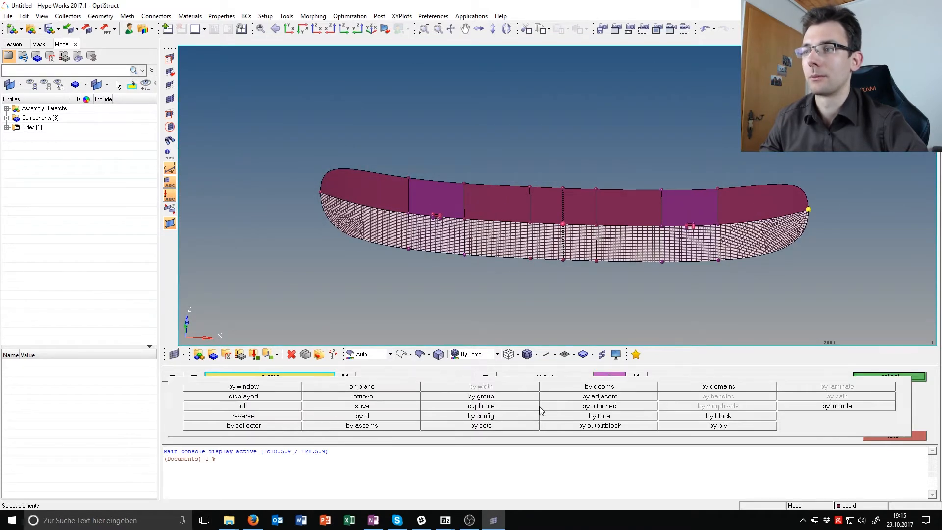
{"action": "left_click", "coordinate": [480, 406]}
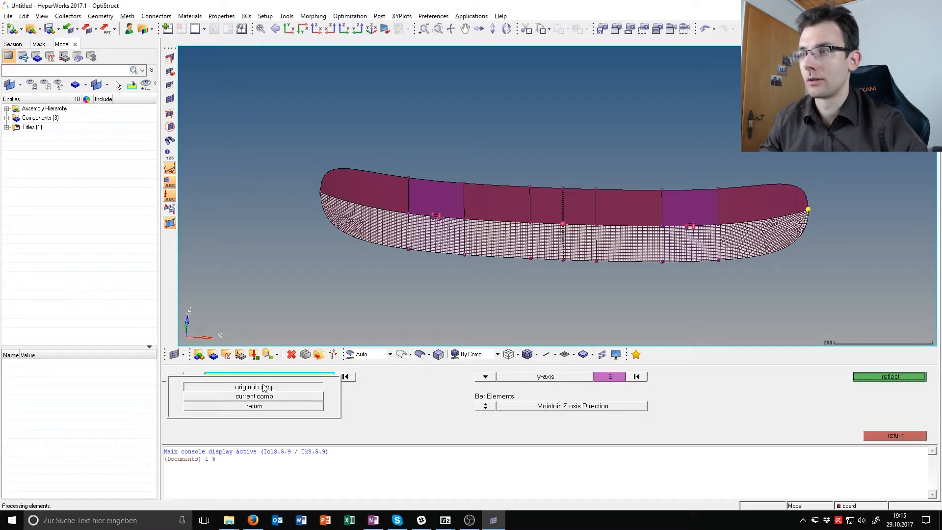
{"action": "left_click", "coordinate": [255, 387]}
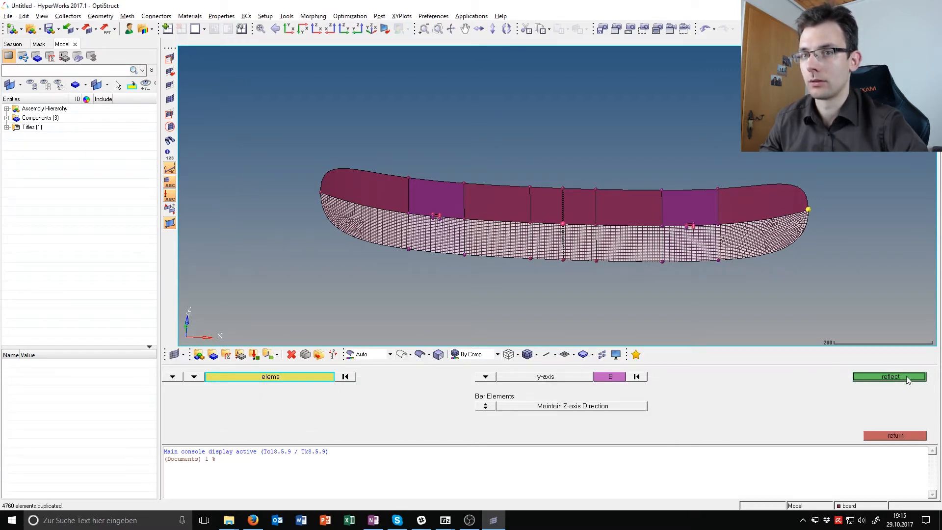
{"action": "left_click", "coordinate": [611, 377]}
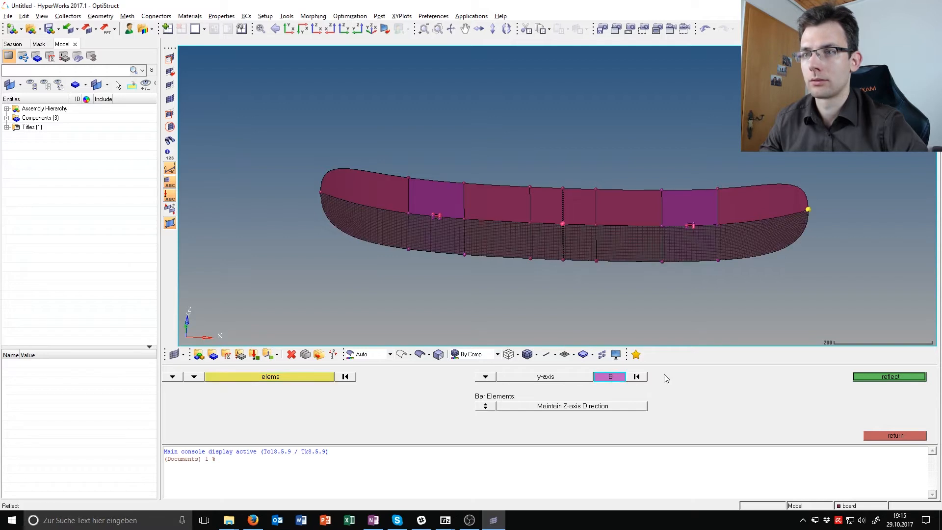
{"action": "left_click", "coordinate": [888, 377]}
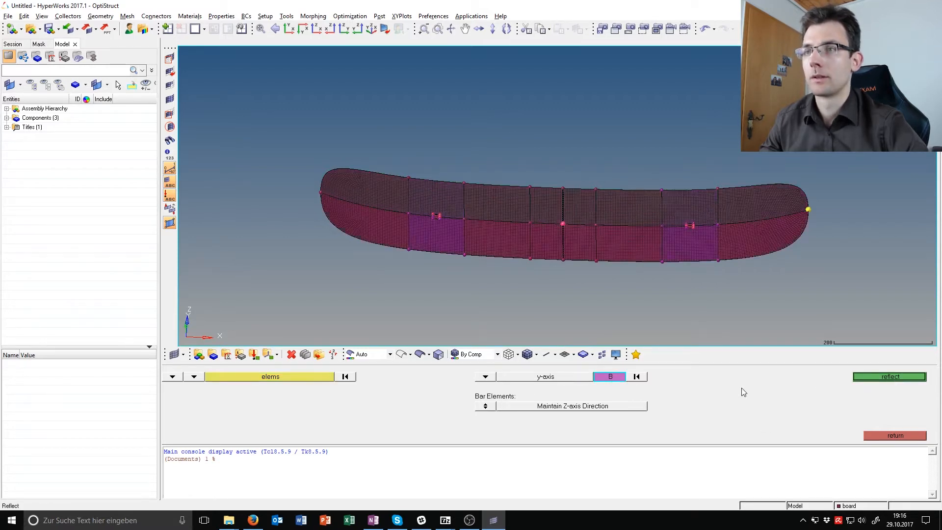
- Close Reflect and examine the mirrored mesh on both deck halves, including the truck-mount area on the centreline
{"action": "left_click_drag", "start_coordinate": [727, 233], "coordinate": [576, 225], "text": "ctrl"}
{"action": "scroll", "coordinate": [676, 270], "scroll_direction": "up", "scroll_amount": 3, "text": "ctrl"}
{"action": "left_click_drag", "start_coordinate": [675, 269], "coordinate": [551, 268], "text": "ctrl"}
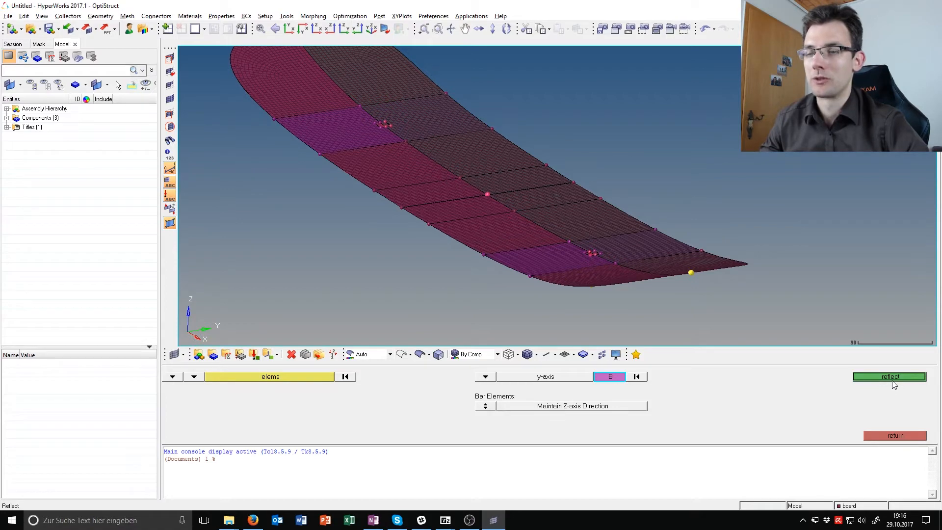
{"action": "left_click_drag", "start_coordinate": [756, 322], "coordinate": [648, 280], "text": "ctrl"}
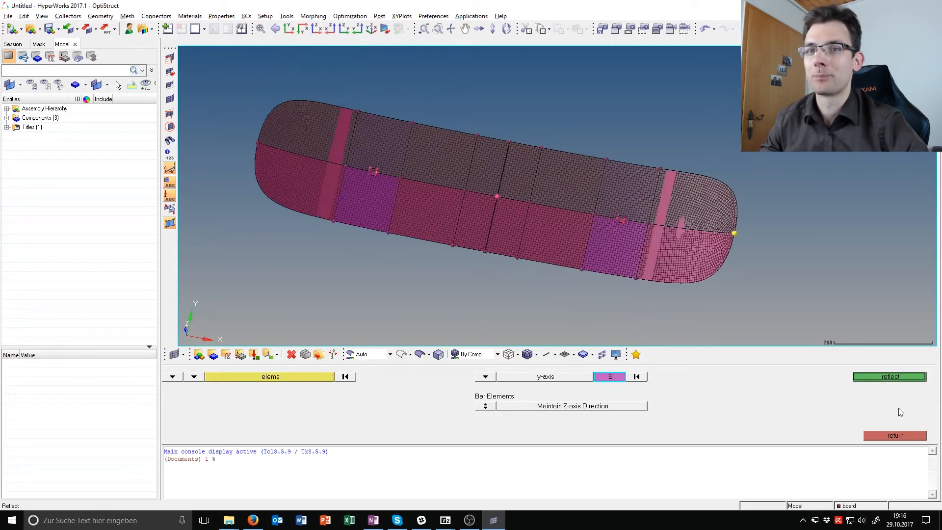
{"action": "left_click", "coordinate": [909, 434]}
{"action": "left_click_drag", "start_coordinate": [687, 304], "coordinate": [648, 216], "text": "ctrl"}
{"action": "scroll", "coordinate": [423, 208], "scroll_direction": "up", "scroll_amount": 7, "text": "ctrl"}
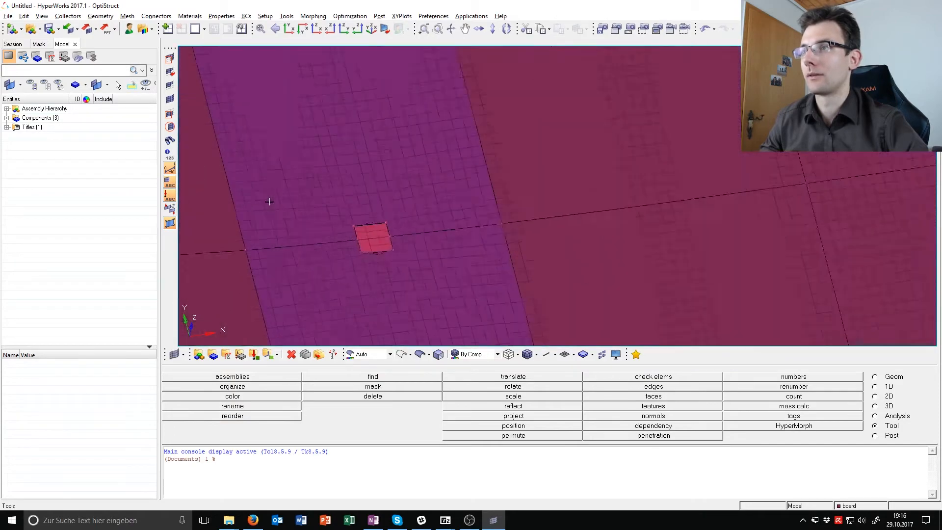
{"action": "right_click_drag", "start_coordinate": [371, 237], "coordinate": [591, 217], "text": "ctrl"}
{"action": "scroll", "coordinate": [591, 217], "scroll_direction": "up", "scroll_amount": 5, "text": "ctrl"}
{"action": "scroll", "coordinate": [579, 213], "scroll_direction": "down", "scroll_amount": 9, "text": "ctrl"}
{"action": "mouse_move", "coordinate": [619, 226]}
{"action": "left_mouse_down", "text": "ctrl"}
{"action": "mouse_move", "coordinate": [617, 213]}
{"action": "mouse_move", "coordinate": [733, 292]}
{"action": "mouse_move", "coordinate": [695, 295]}
{"action": "left_mouse_up", "text": "ctrl"}
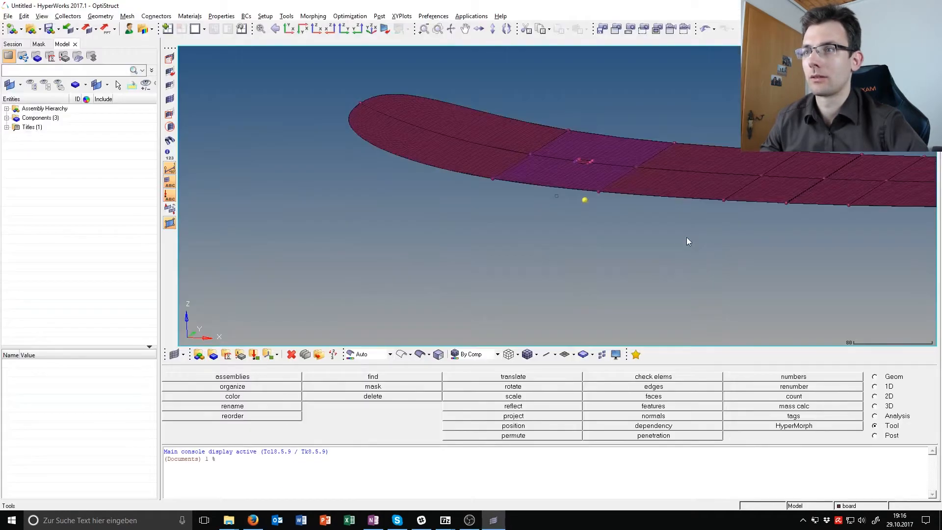
- Switch to the OneNote page and sketch the half-deck outline with a surrounding mirror plane through its centreline in black ink
{"action": "key", "text": "alt+Tab"}
{"action": "key", "text": "alt+Tab"}
{"action": "scroll", "coordinate": [605, 270], "scroll_direction": "down", "scroll_amount": 1}
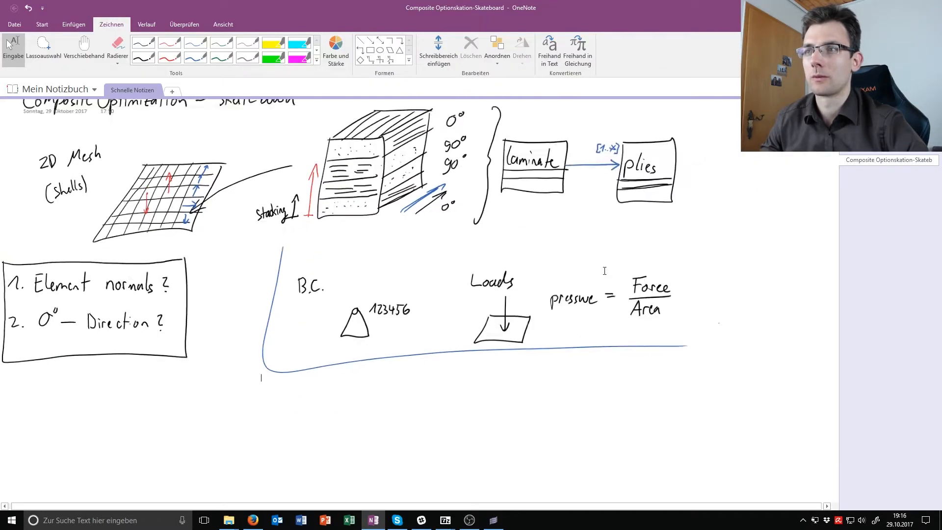
{"action": "scroll", "coordinate": [604, 271], "scroll_direction": "down", "scroll_amount": 4, "text": "ctrl"}
{"action": "scroll", "coordinate": [162, 298], "scroll_direction": "up", "scroll_amount": 2, "text": "ctrl"}
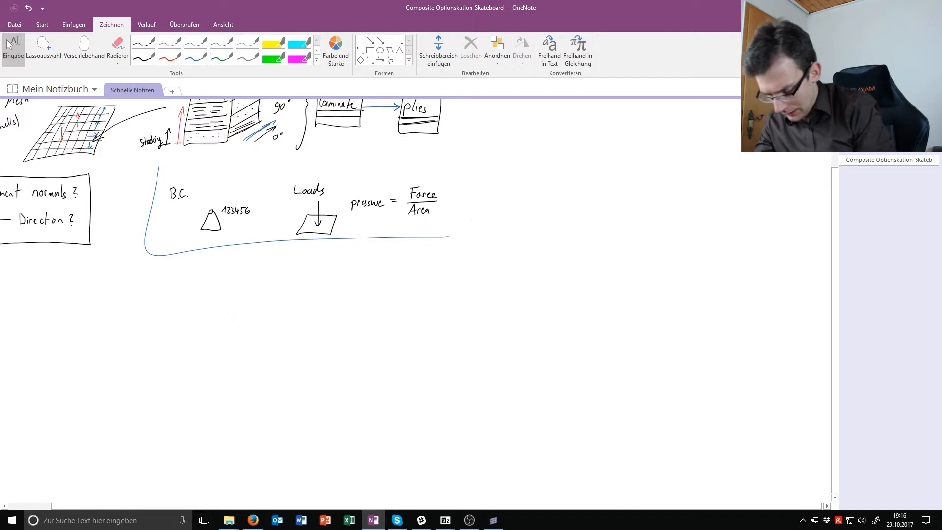
{"action": "left_click", "coordinate": [142, 58]}
{"action": "mouse_move", "coordinate": [210, 306]}
{"action": "left_mouse_down"}
{"action": "mouse_move", "coordinate": [393, 374]}
{"action": "mouse_move", "coordinate": [448, 349]}
{"action": "left_mouse_up"}
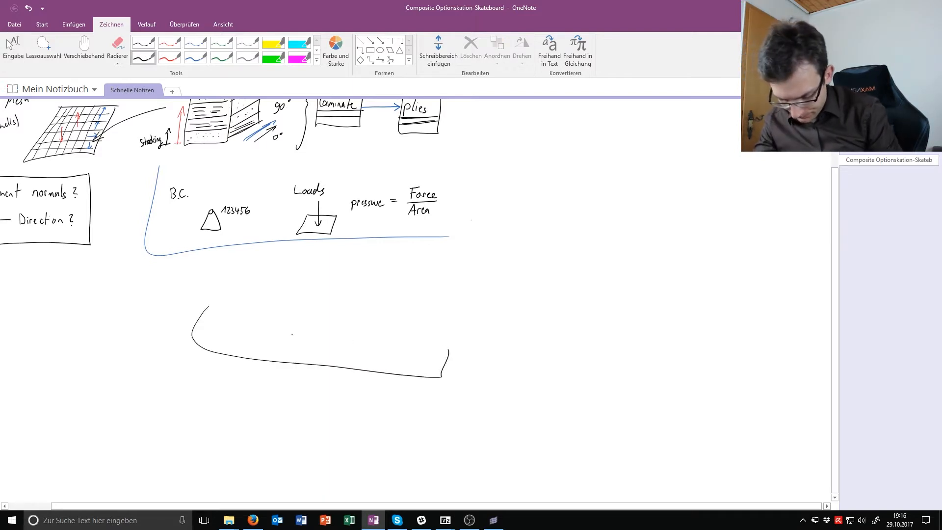
{"action": "left_click_drag", "start_coordinate": [200, 300], "coordinate": [468, 343]}
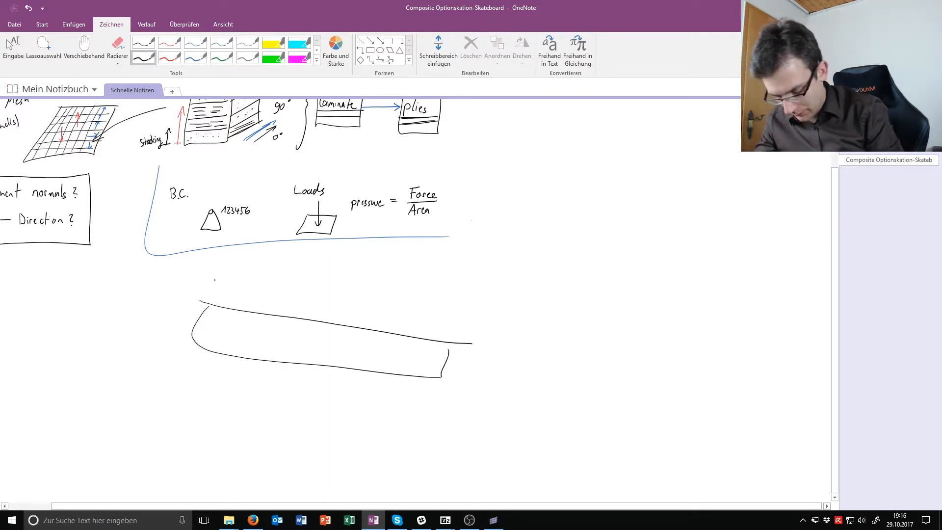
{"action": "mouse_move", "coordinate": [206, 262]}
{"action": "left_mouse_down"}
{"action": "mouse_move", "coordinate": [202, 379]}
{"action": "mouse_move", "coordinate": [441, 281]}
{"action": "mouse_move", "coordinate": [530, 383]}
{"action": "left_mouse_up"}
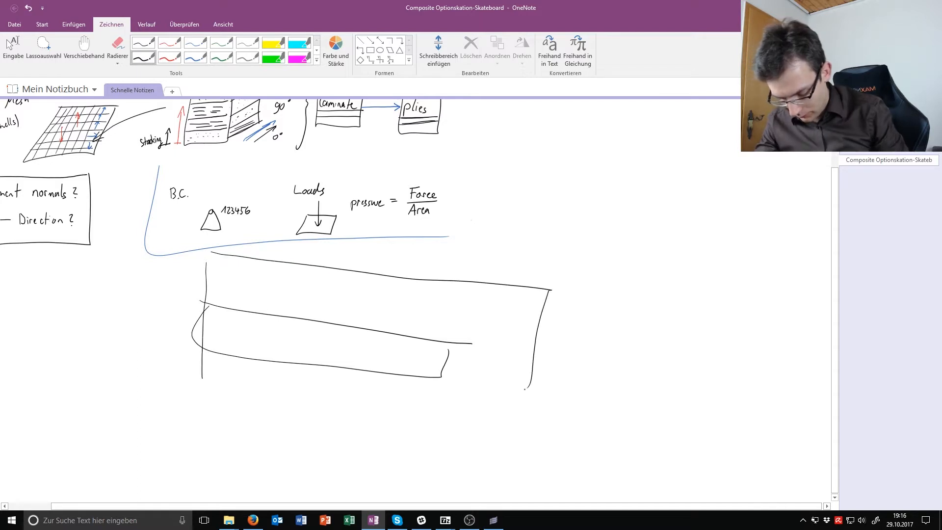
{"action": "left_click_drag", "start_coordinate": [207, 382], "coordinate": [541, 424]}
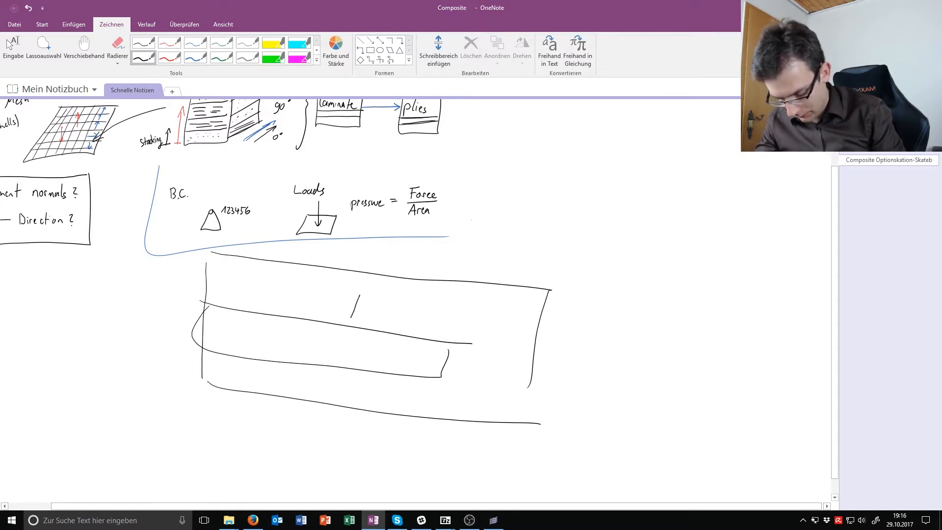
- Annotate the mirror sketch with a marked base point on the centreline and a y-labelled arrow pointing away from the plane
{"action": "left_click", "coordinate": [362, 299]}
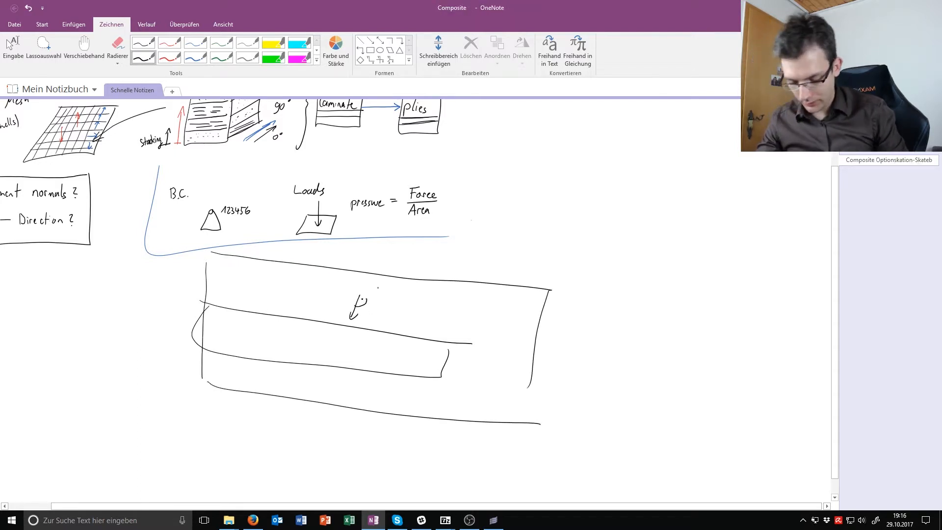
{"action": "left_click_drag", "start_coordinate": [184, 316], "coordinate": [161, 357]}
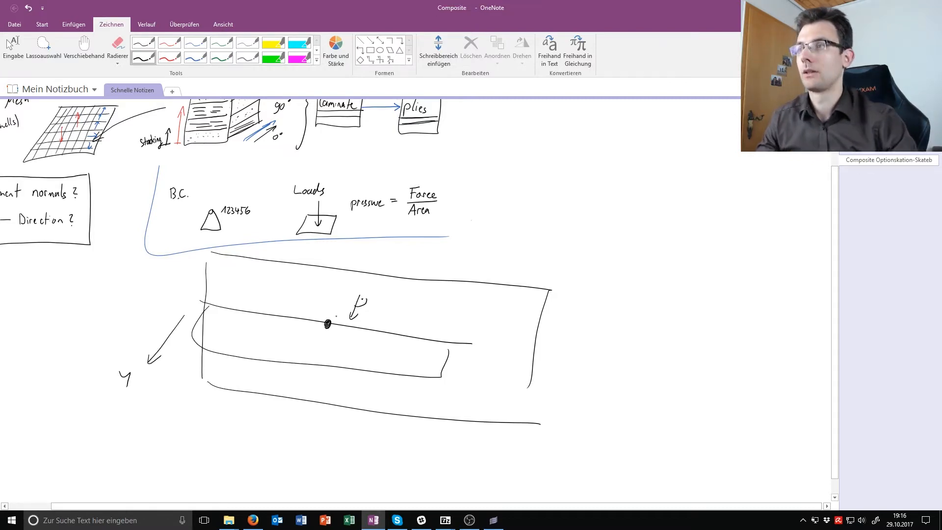
- Switch back to HyperMesh and examine the full deck mesh along the centreline between the two halves
{"action": "key", "text": "alt+Tab"}
{"action": "right_click_drag", "start_coordinate": [777, 185], "coordinate": [539, 177], "text": "ctrl"}
{"action": "scroll", "coordinate": [498, 205], "scroll_direction": "down", "scroll_amount": 3, "text": "ctrl"}
{"action": "left_click_drag", "start_coordinate": [498, 204], "coordinate": [662, 218], "text": "ctrl"}
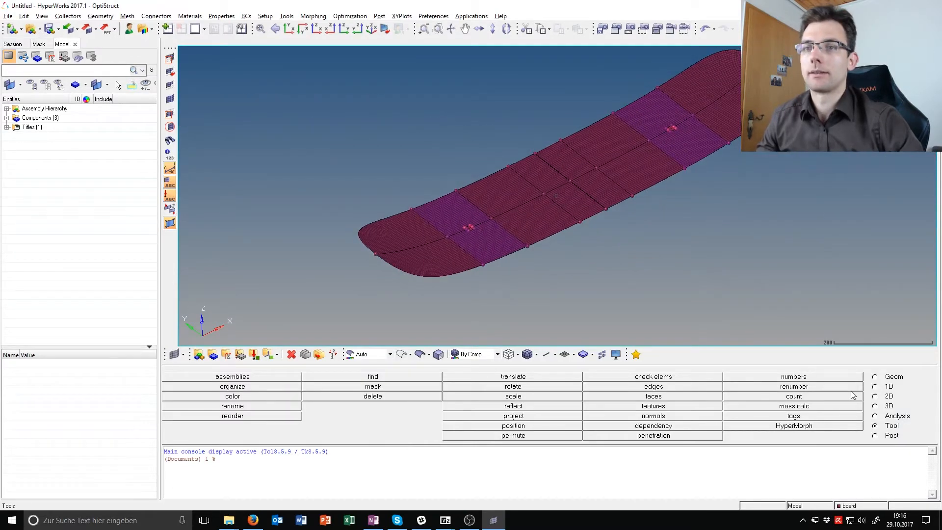
{"action": "scroll", "coordinate": [409, 253], "scroll_direction": "up", "scroll_amount": 3, "text": "ctrl"}
{"action": "right_click_drag", "start_coordinate": [623, 211], "coordinate": [496, 254], "text": "ctrl"}
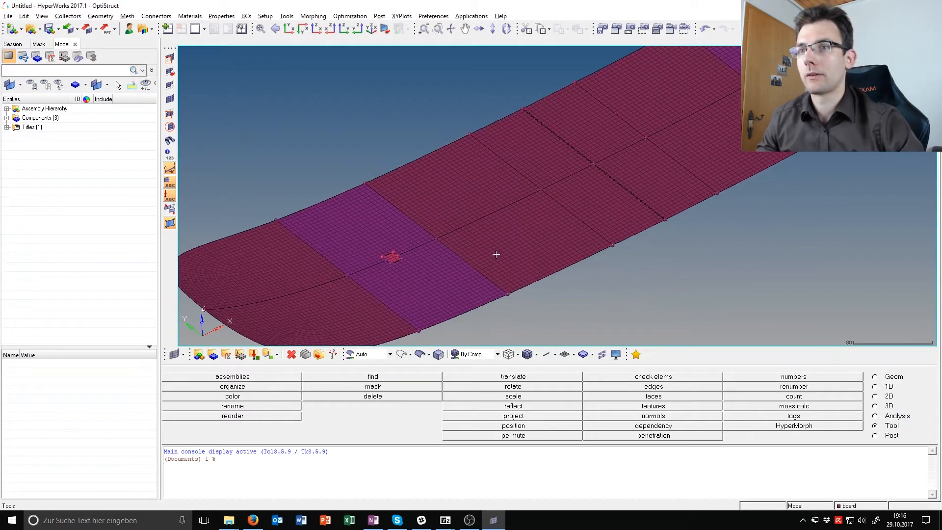
{"action": "scroll", "coordinate": [520, 250], "scroll_direction": "down", "scroll_amount": 3, "text": "ctrl"}
{"action": "right_click_drag", "start_coordinate": [656, 261], "coordinate": [587, 268], "text": "ctrl"}
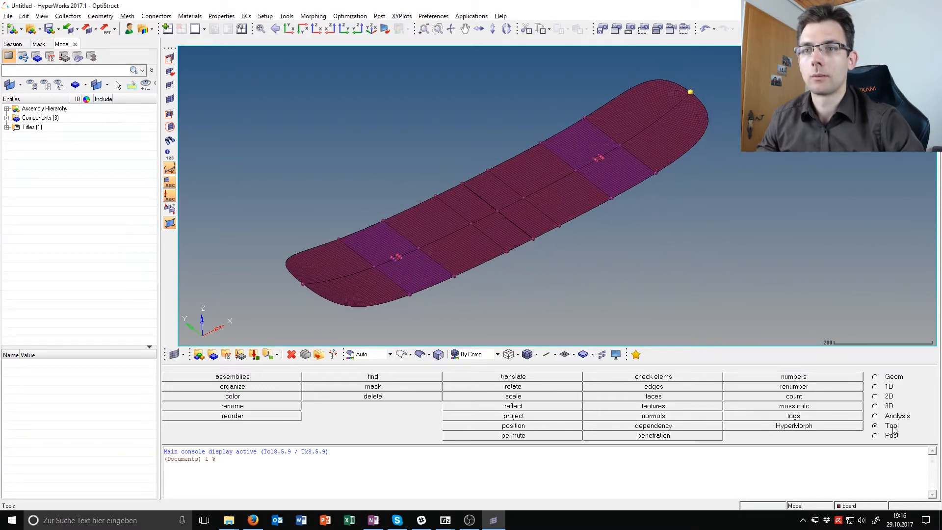
- Open the Edges tool, select all deck components and preview the duplicate nodes along the centreline within the 0.010 tolerance
{"action": "left_click", "coordinate": [653, 386]}
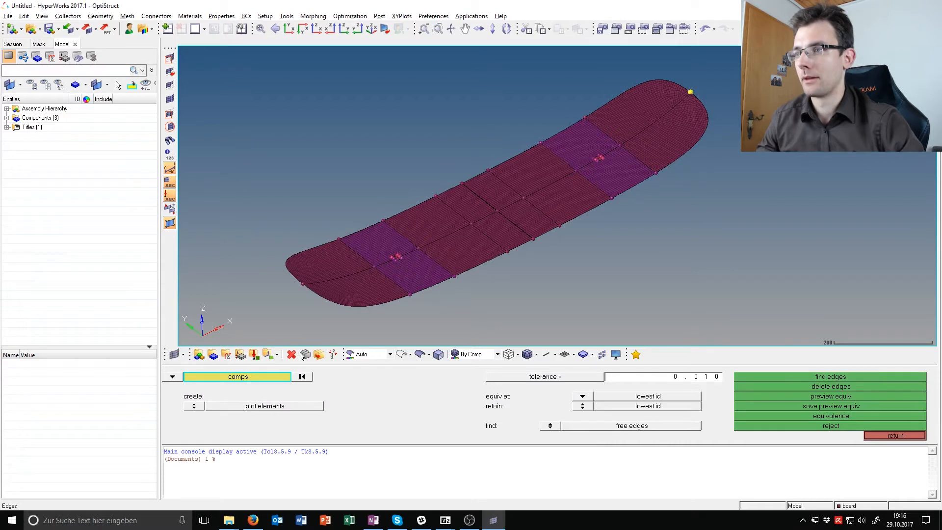
{"action": "scroll", "coordinate": [474, 178], "scroll_direction": "down", "scroll_amount": 2, "text": "ctrl"}
{"action": "left_click_drag", "start_coordinate": [279, 113], "coordinate": [660, 303]}
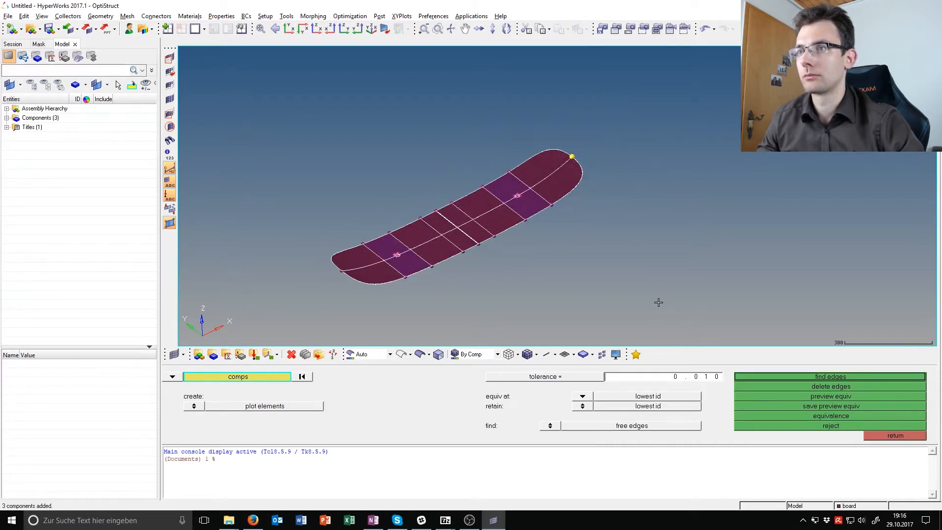
{"action": "left_click", "coordinate": [826, 397]}
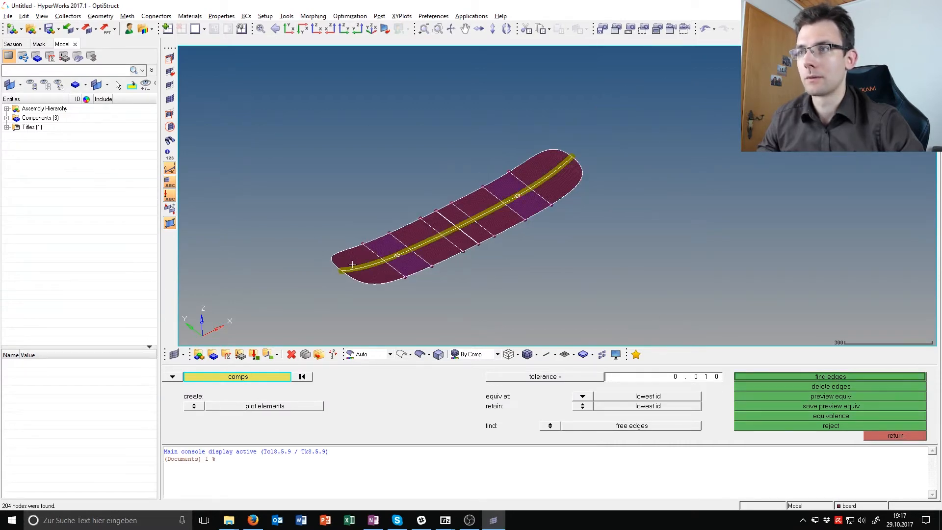
{"action": "scroll", "coordinate": [401, 240], "scroll_direction": "up", "scroll_amount": 8}
{"action": "scroll", "coordinate": [448, 197], "scroll_direction": "up", "scroll_amount": 5}
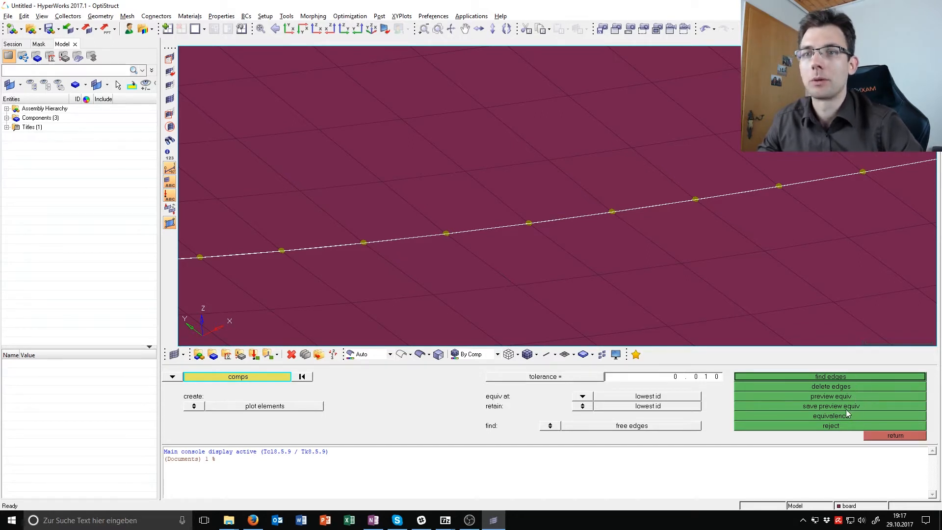
- Try equivalencing the duplicate nodes along the centreline, inspect the mesh at the deck's end and preview the duplicates again
{"action": "left_click", "coordinate": [836, 419]}
{"action": "scroll", "coordinate": [434, 188], "scroll_direction": "down", "scroll_amount": 3}
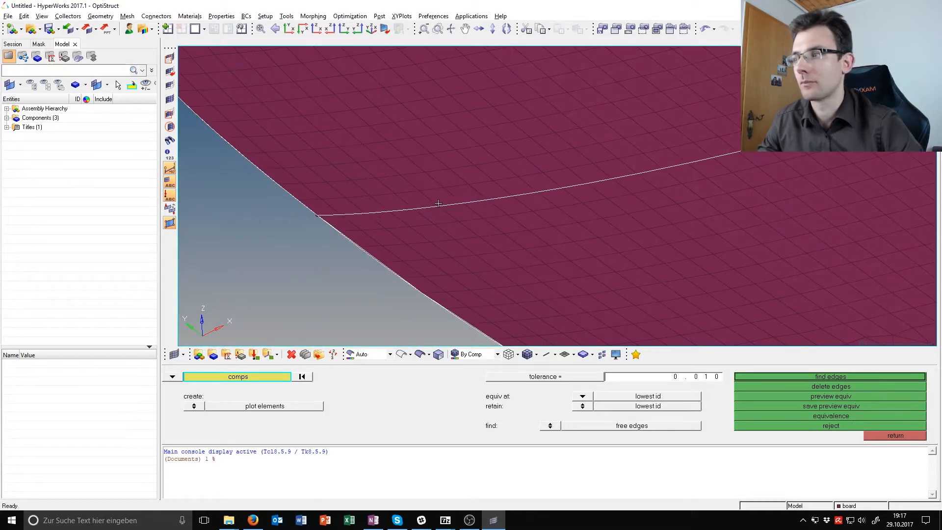
{"action": "scroll", "coordinate": [517, 151], "scroll_direction": "down", "scroll_amount": 2}
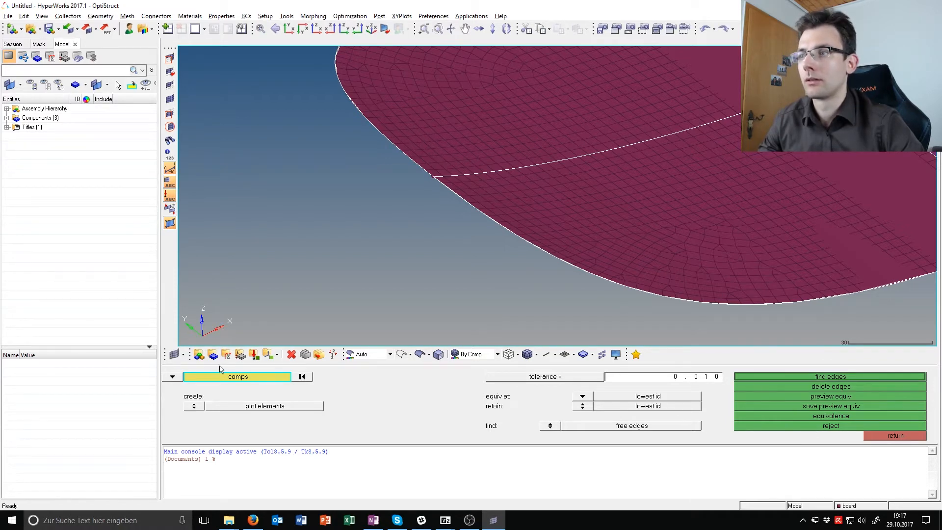
{"action": "left_click", "coordinate": [855, 397]}
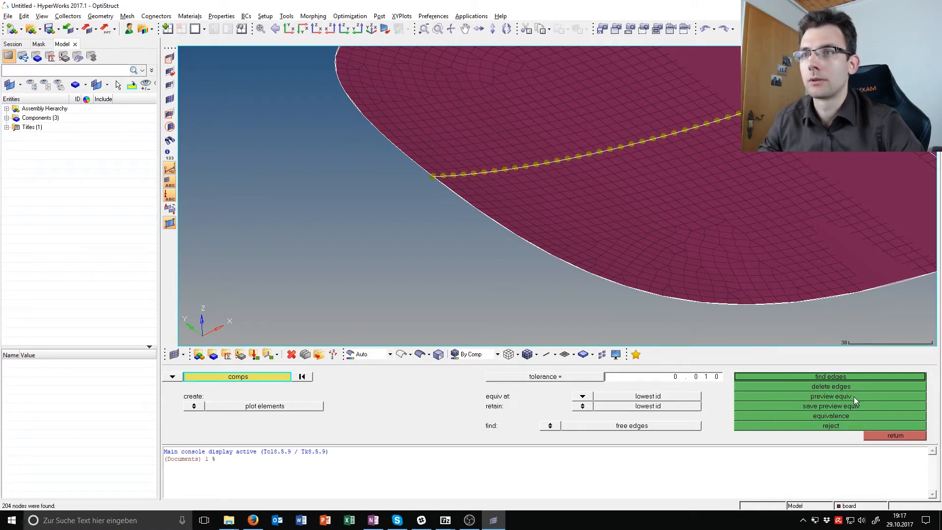
- Equivalence the previewed duplicate nodes along the deck's centreline
{"action": "left_click", "coordinate": [840, 417]}
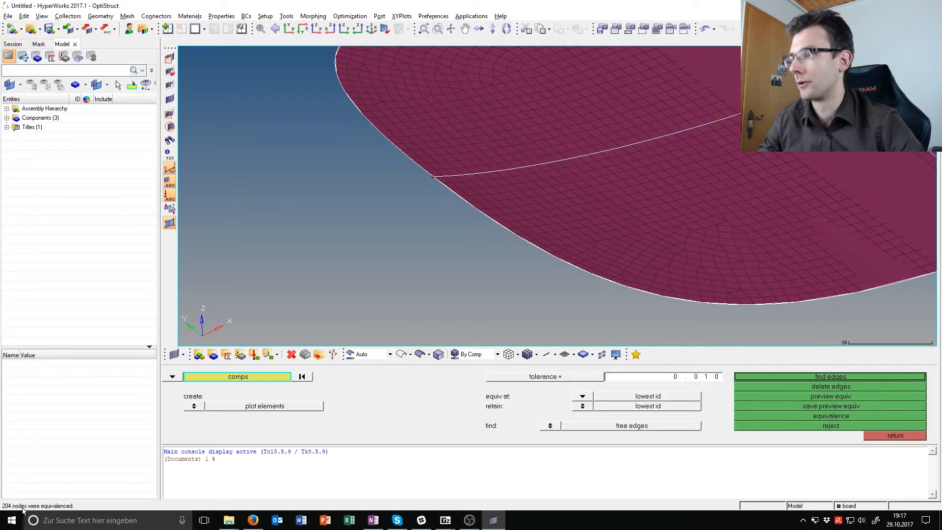
{"action": "scroll", "coordinate": [556, 224], "scroll_direction": "down", "scroll_amount": 6}
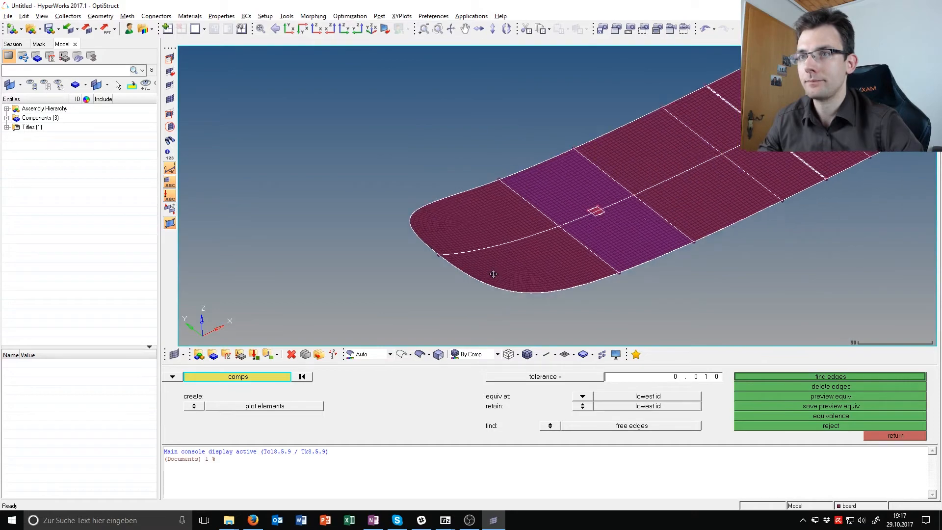
{"action": "scroll", "coordinate": [531, 271], "scroll_direction": "down", "scroll_amount": 2, "text": "ctrl"}
{"action": "left_click_drag", "start_coordinate": [531, 270], "coordinate": [492, 246], "text": "ctrl"}
- Switch to the skateboard tutorial PDF, read on to the element normals instructions on page 6 and return to HyperMesh
{"action": "key", "text": "alt+Tab"}
{"action": "scroll", "coordinate": [550, 279], "scroll_direction": "down", "scroll_amount": 1}
{"action": "key", "text": "alt+Tab"}
{"action": "key", "text": "alt+Tab"}
{"action": "key", "text": "alt+Tab"}
{"action": "scroll", "coordinate": [551, 281], "scroll_direction": "down", "scroll_amount": 10}
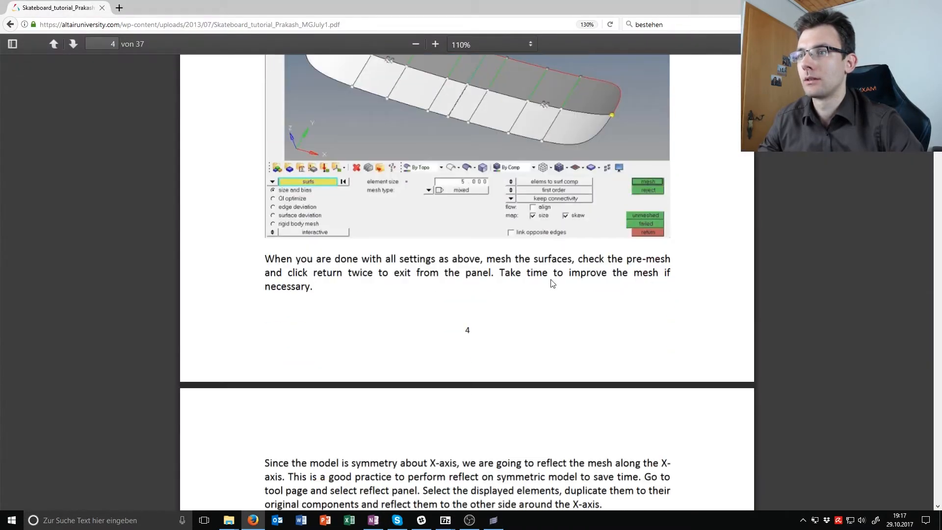
{"action": "scroll", "coordinate": [554, 276], "scroll_direction": "down", "scroll_amount": 10}
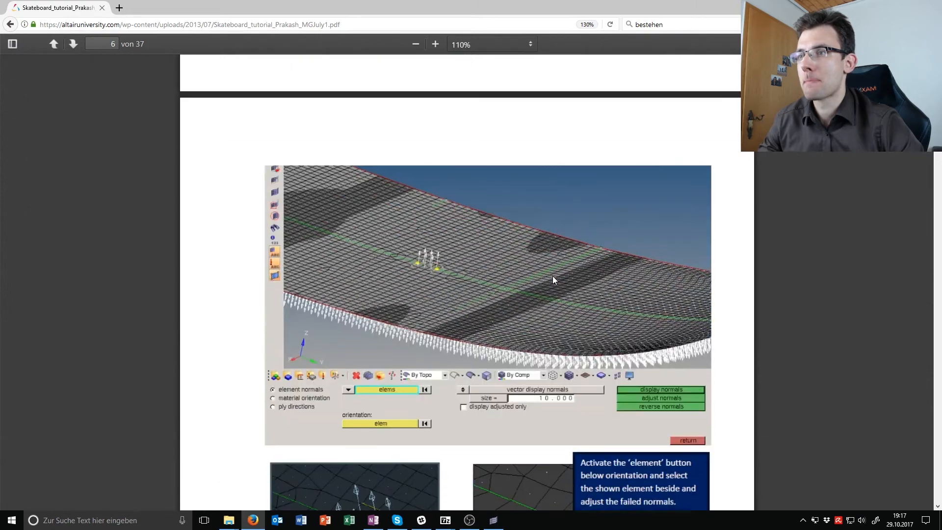
{"action": "scroll", "coordinate": [457, 207], "scroll_direction": "up", "scroll_amount": 3}
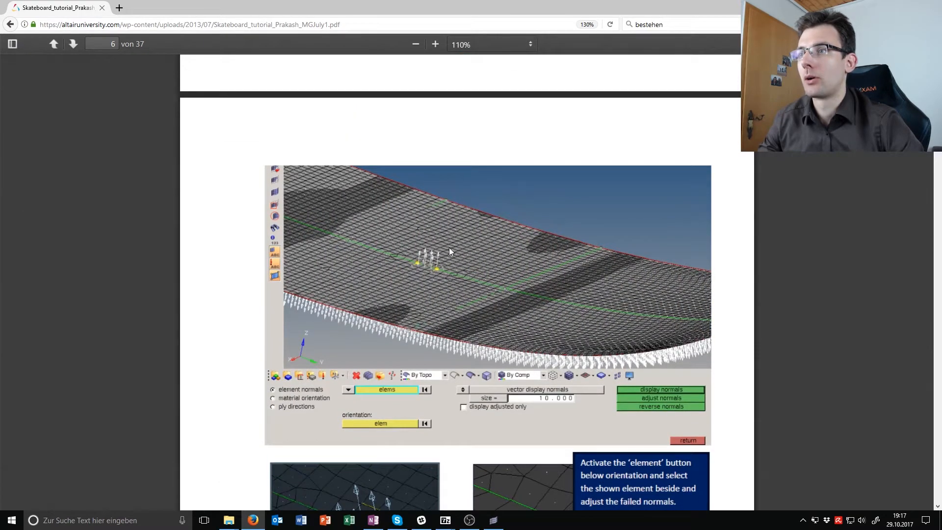
{"action": "key", "text": "alt+Tab"}
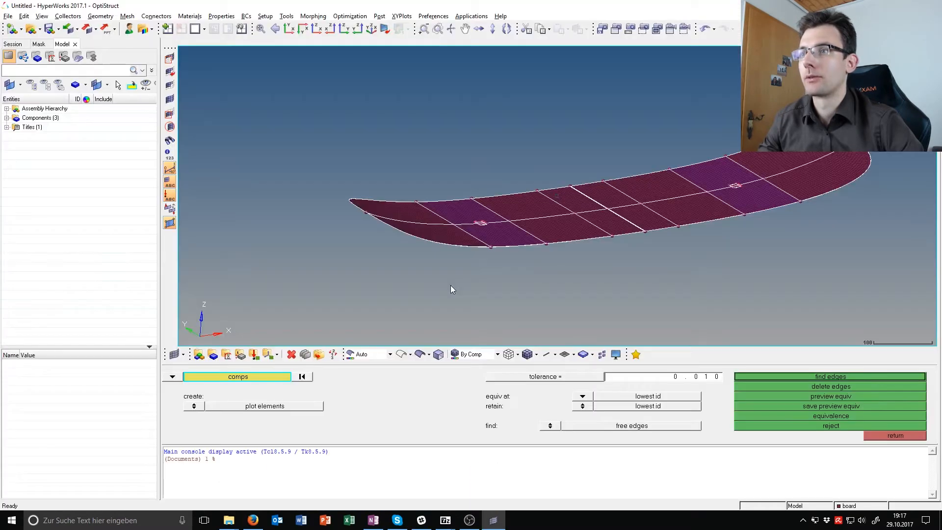
- Leave the Edges tool, open the 2D composites tool, select all deck elements and display their element normals as colours
{"action": "left_click", "coordinate": [903, 436]}
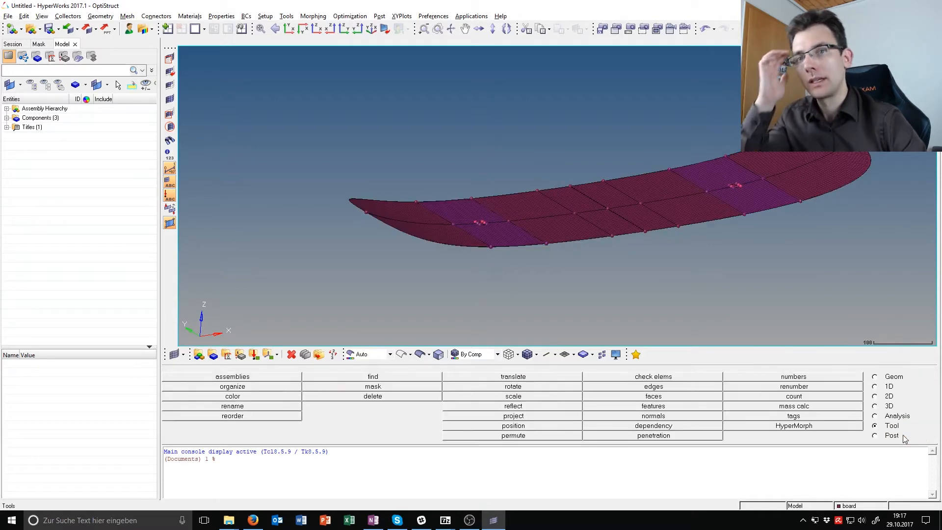
{"action": "left_click", "coordinate": [889, 397]}
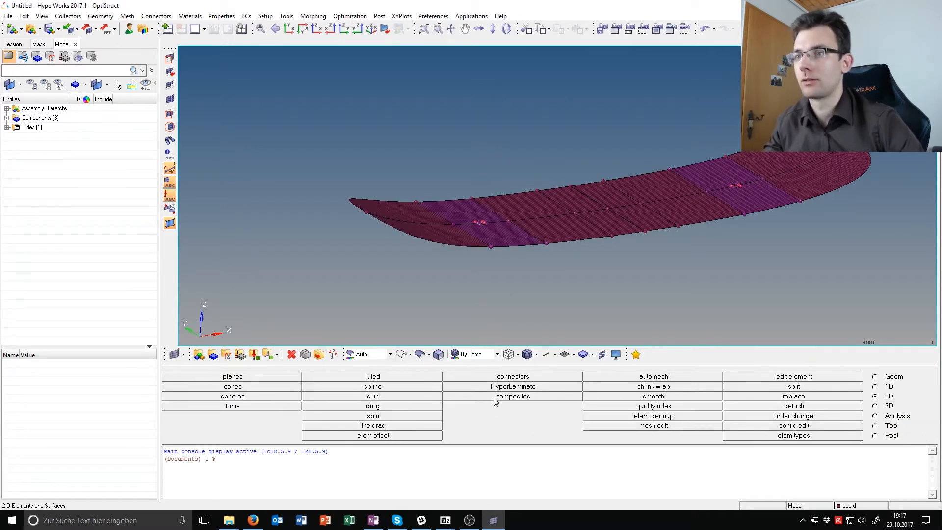
{"action": "left_click", "coordinate": [513, 397]}
{"action": "left_click", "coordinate": [192, 377]}
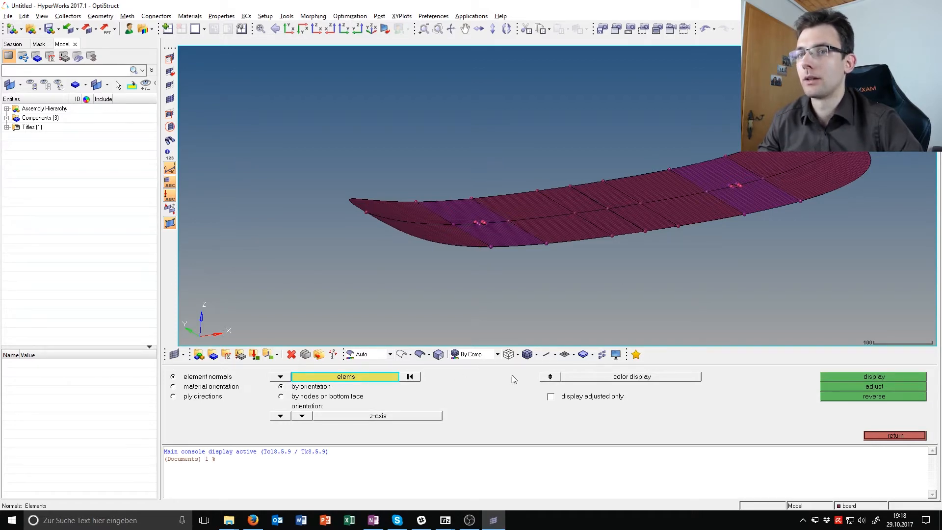
{"action": "scroll", "coordinate": [510, 250], "scroll_direction": "down", "scroll_amount": 3}
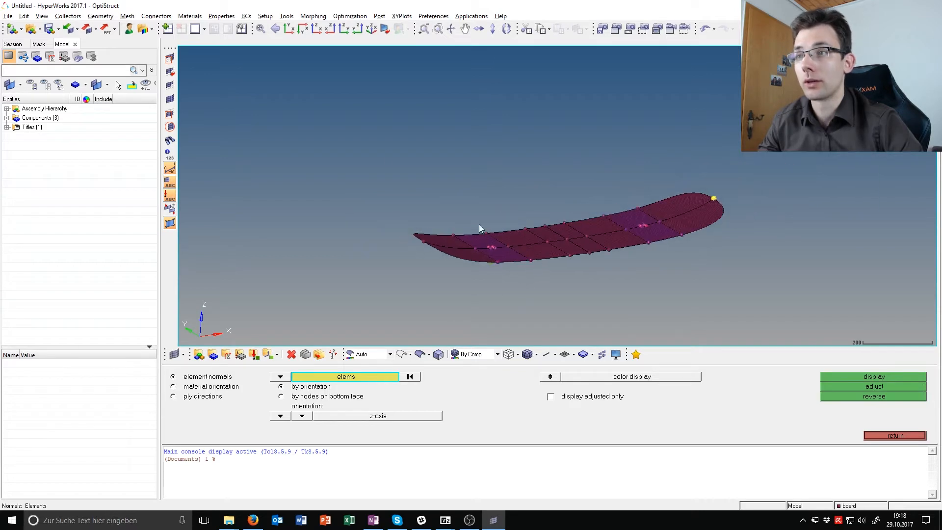
{"action": "left_click_drag", "start_coordinate": [379, 135], "coordinate": [739, 279], "text": "shift"}
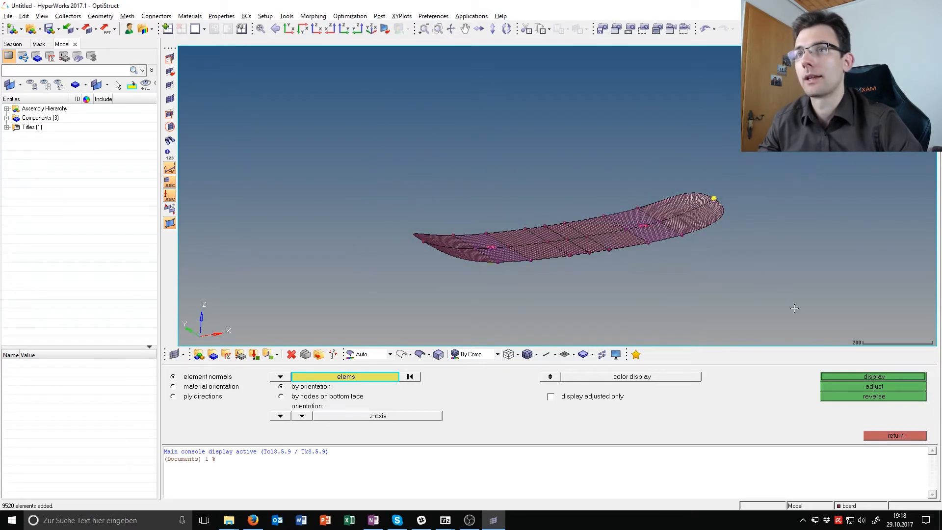
{"action": "left_click", "coordinate": [898, 378]}
{"action": "left_click_drag", "start_coordinate": [603, 212], "coordinate": [478, 181], "text": "ctrl"}
{"action": "scroll", "coordinate": [451, 163], "scroll_direction": "up", "scroll_amount": 5, "text": "ctrl"}
{"action": "scroll", "coordinate": [458, 164], "scroll_direction": "down", "scroll_amount": 3, "text": "ctrl"}
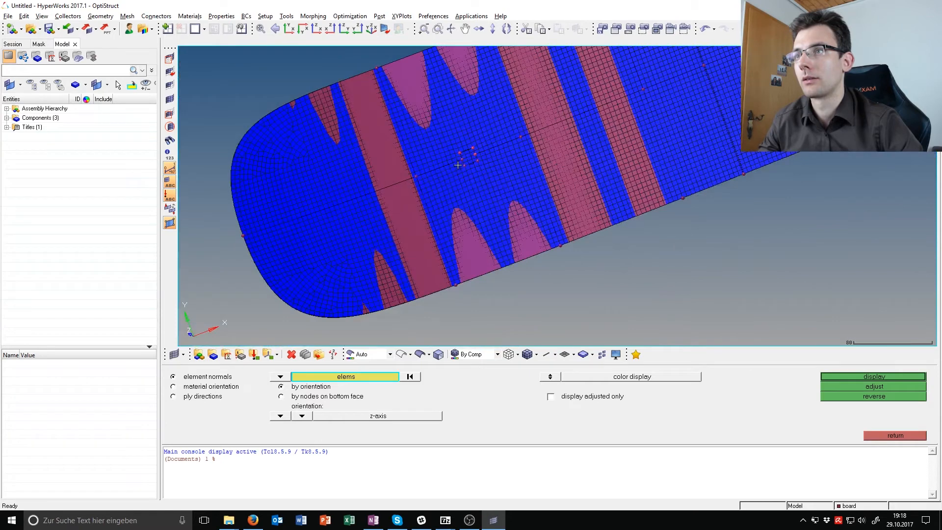
- Hide the geometry of the board, axes and treads components, keeping their meshes displayed
{"action": "left_click", "coordinate": [6, 118]}
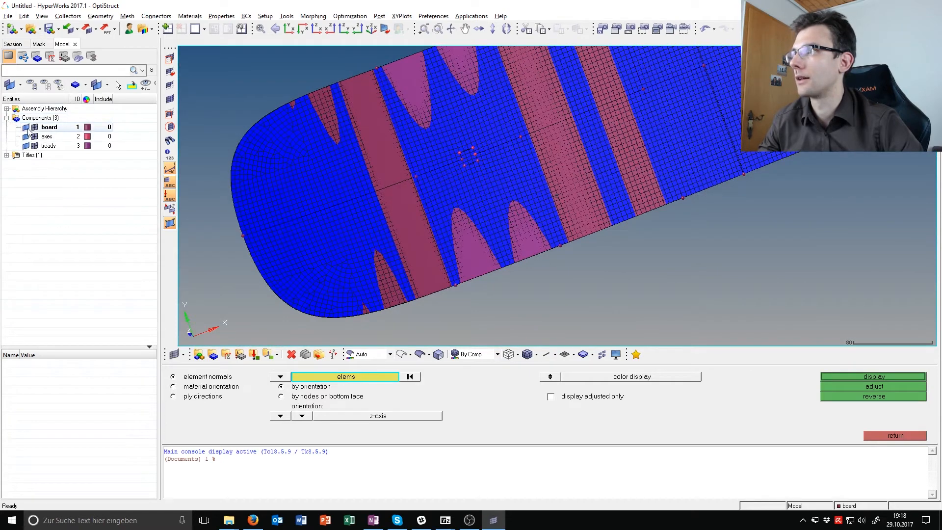
{"action": "left_click", "coordinate": [26, 137]}
{"action": "left_click", "coordinate": [26, 146]}
{"action": "left_click_drag", "start_coordinate": [619, 152], "coordinate": [651, 87], "text": "ctrl"}
{"action": "scroll", "coordinate": [652, 88], "scroll_direction": "down", "scroll_amount": 3, "text": "ctrl"}
{"action": "right_click_drag", "start_coordinate": [611, 172], "coordinate": [462, 265], "text": "ctrl"}
{"action": "left_click_drag", "start_coordinate": [463, 265], "coordinate": [480, 207], "text": "ctrl"}
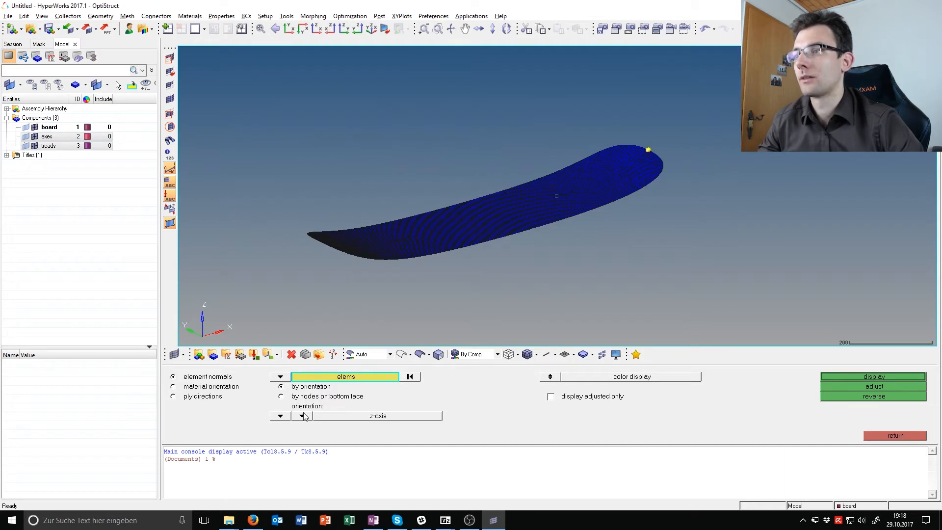
{"action": "left_click", "coordinate": [281, 417]}
{"action": "left_click", "coordinate": [271, 406]}
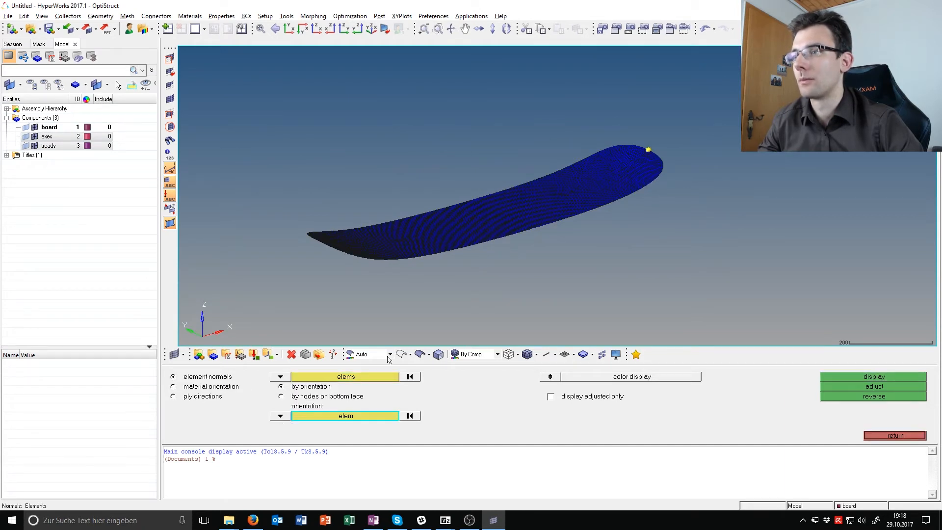
{"action": "left_click", "coordinate": [280, 415]}
{"action": "left_click", "coordinate": [271, 417]}
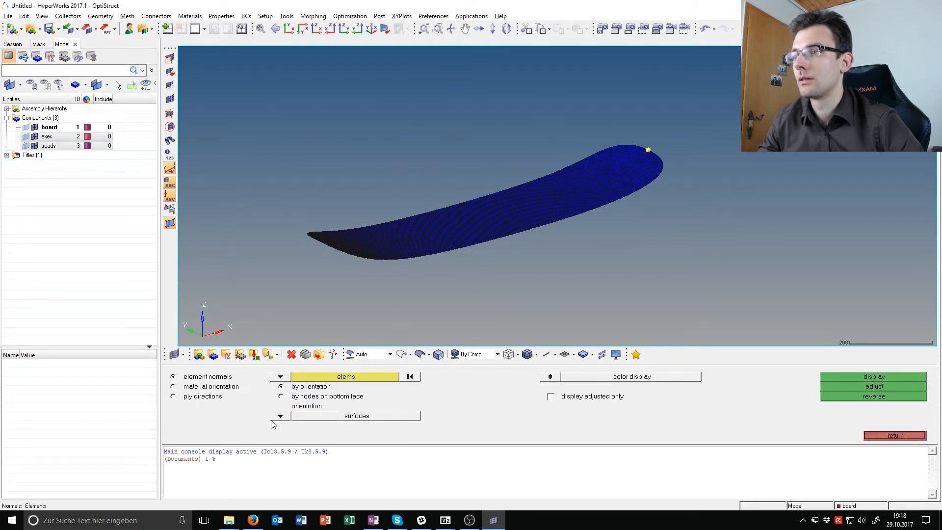
{"action": "left_click", "coordinate": [280, 416]}
{"action": "left_click", "coordinate": [271, 427]}
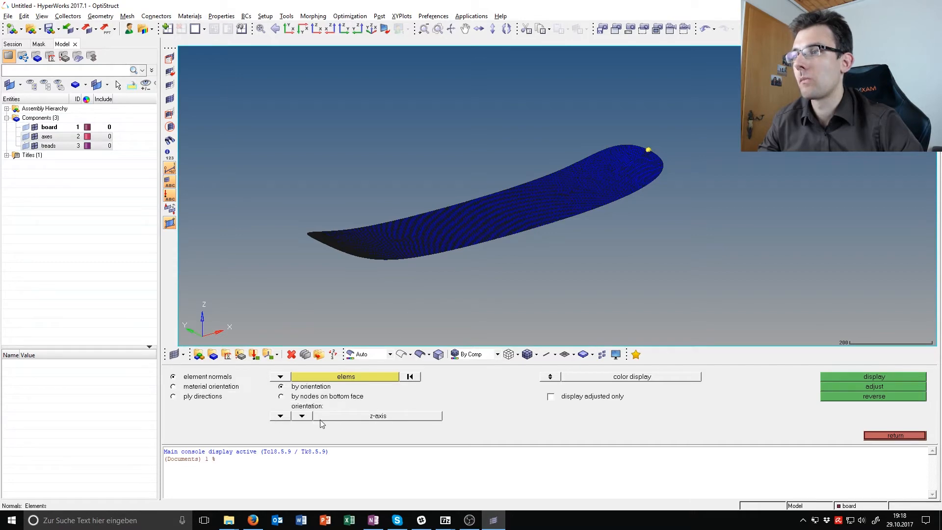
- Display the normals of all deck elements, reverse them and reverse them back
{"action": "scroll", "coordinate": [416, 251], "scroll_direction": "up", "scroll_amount": 5}
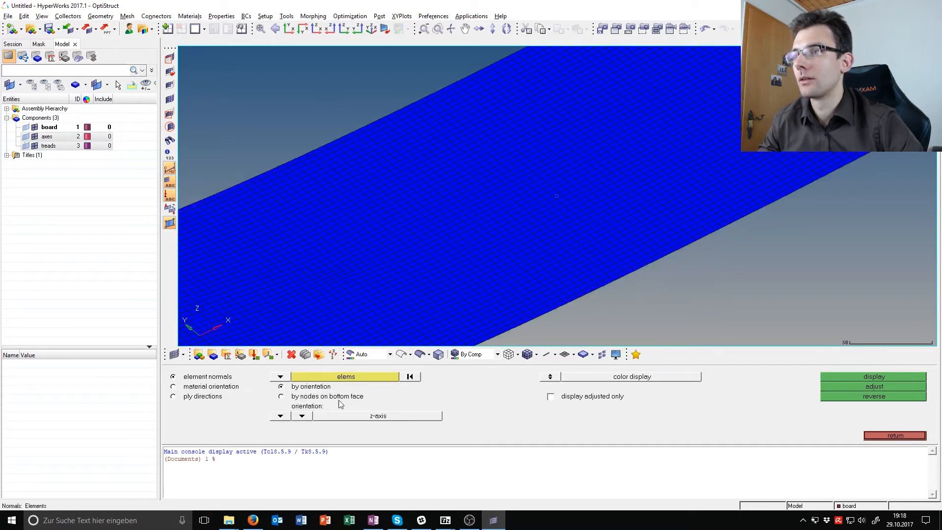
{"action": "left_click", "coordinate": [346, 376]}
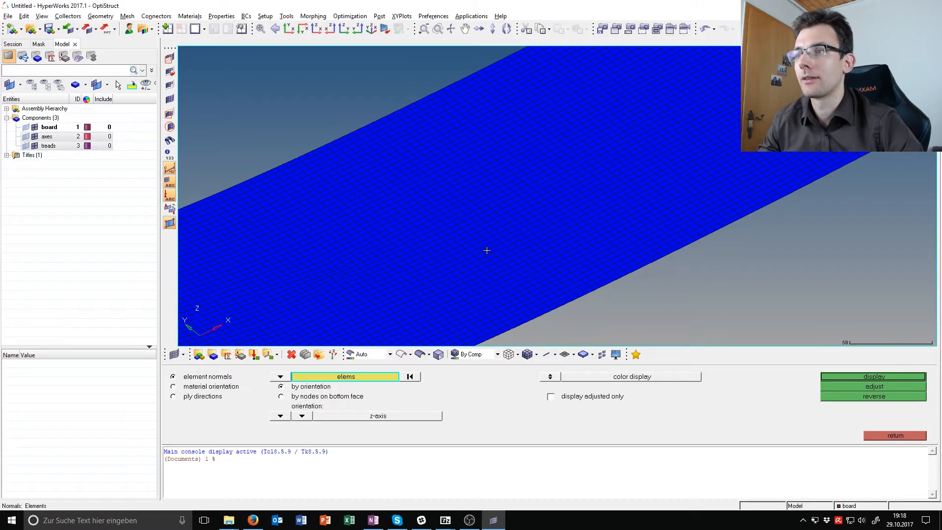
{"action": "left_click", "coordinate": [853, 378]}
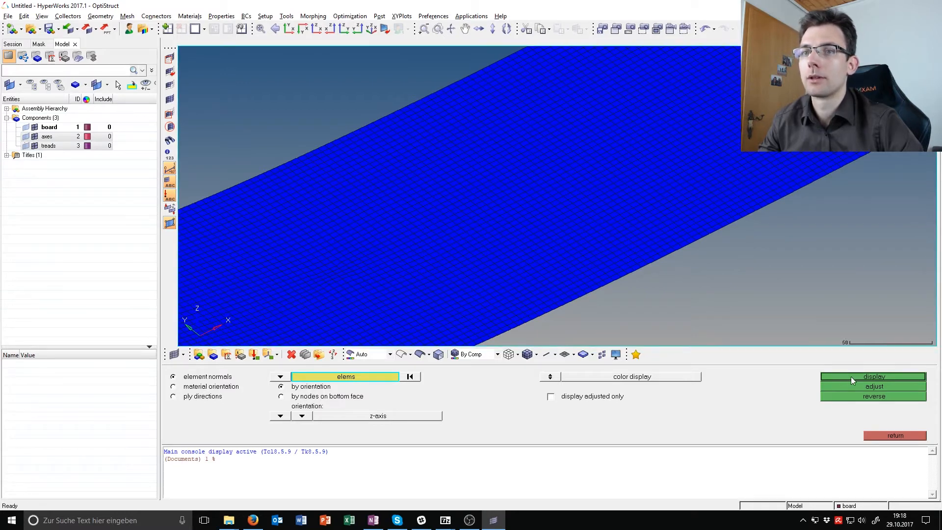
{"action": "left_click", "coordinate": [882, 401]}
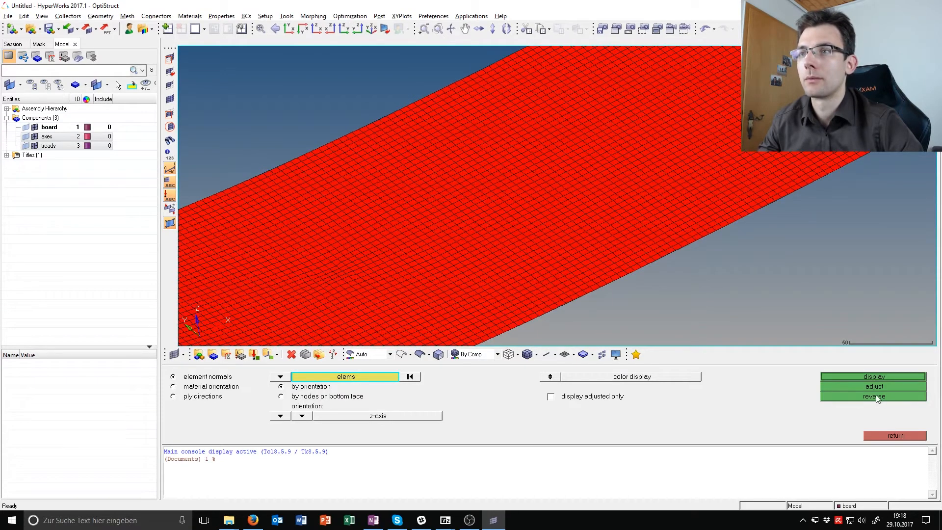
{"action": "left_click", "coordinate": [882, 395]}
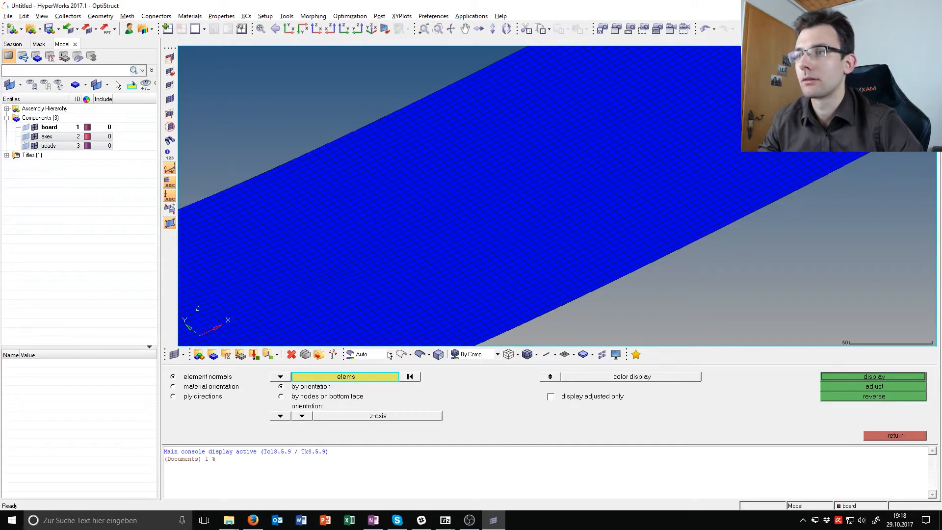
{"action": "right_click_drag", "start_coordinate": [408, 263], "coordinate": [462, 206], "text": "ctrl"}
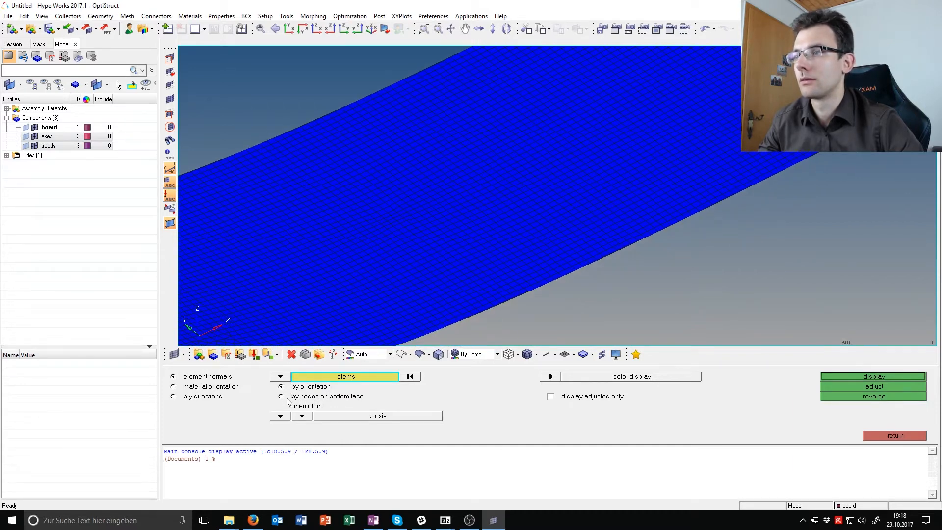
- Clear the element selection, pick four single elements around the small axle patch and adjust their normals to the z-axis
{"action": "left_click", "coordinate": [414, 378]}
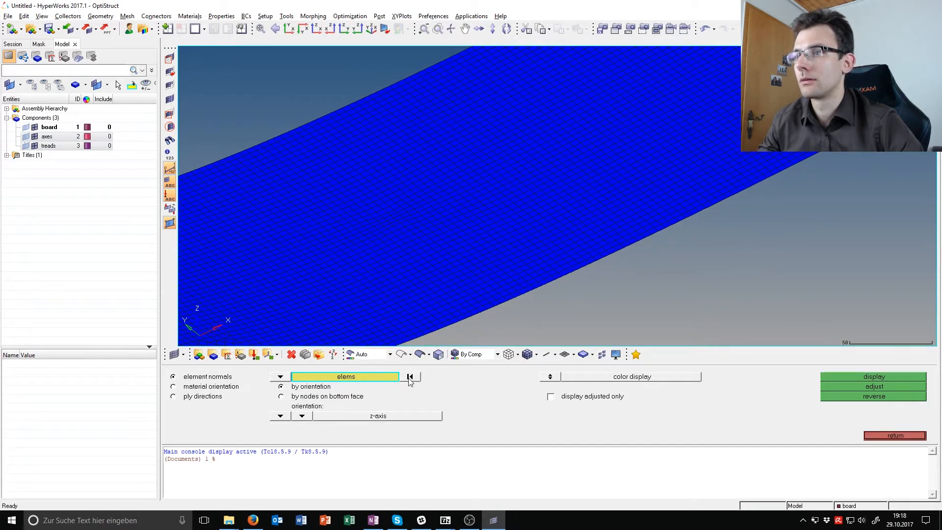
{"action": "left_click", "coordinate": [360, 245]}
{"action": "left_click", "coordinate": [416, 215]}
{"action": "left_click", "coordinate": [414, 197]}
{"action": "left_click", "coordinate": [408, 166]}
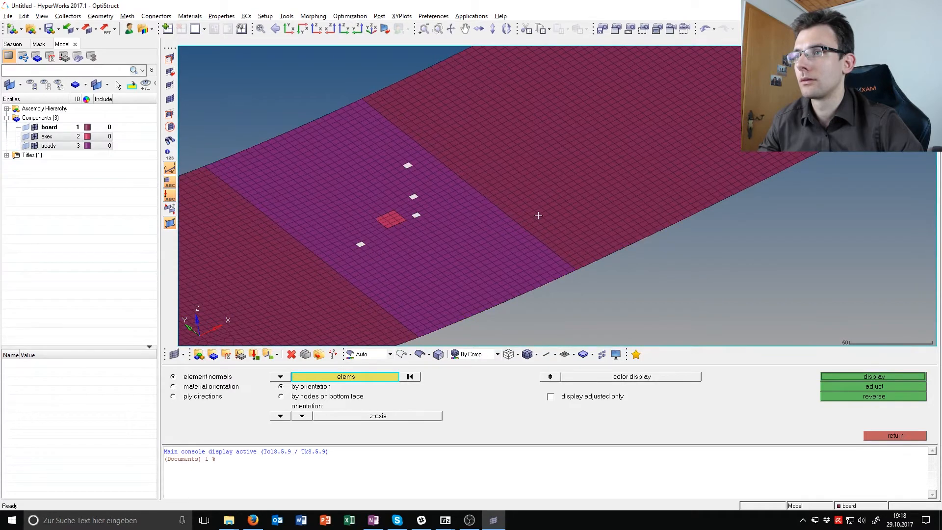
{"action": "left_click", "coordinate": [896, 386]}
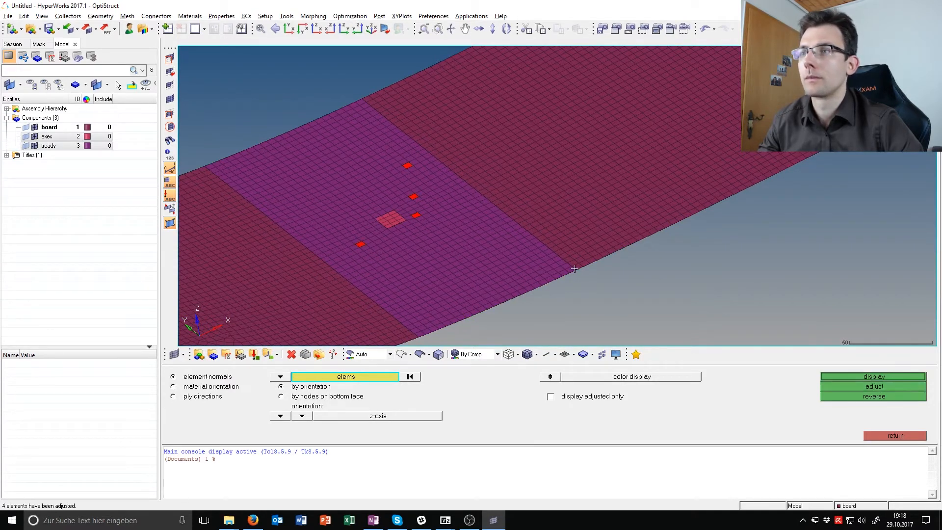
- Select all deck elements, display their normals as colours and examine the four adjusted elements
{"action": "left_click", "coordinate": [879, 379]}
{"action": "scroll", "coordinate": [561, 293], "scroll_direction": "down", "scroll_amount": 3}
{"action": "left_click", "coordinate": [361, 377]}
{"action": "left_click", "coordinate": [352, 378]}
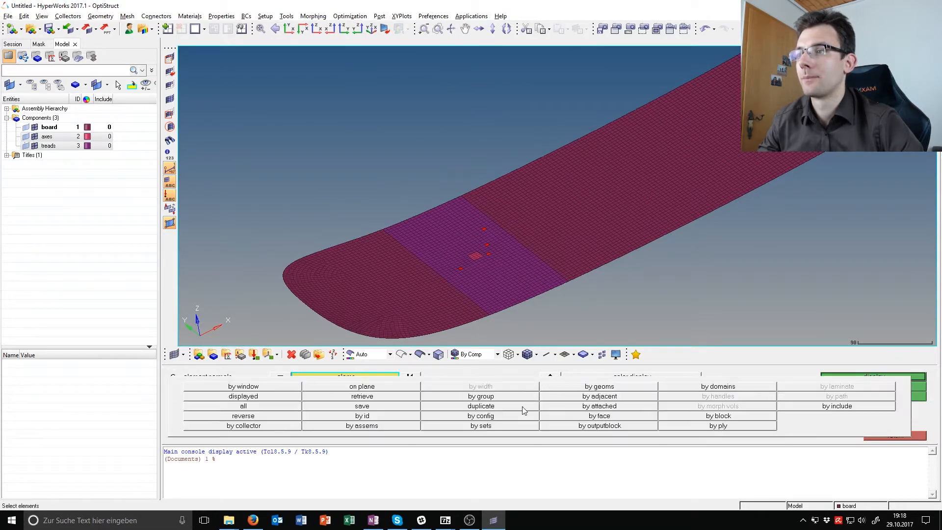
{"action": "left_click", "coordinate": [364, 396]}
{"action": "left_click", "coordinate": [891, 377]}
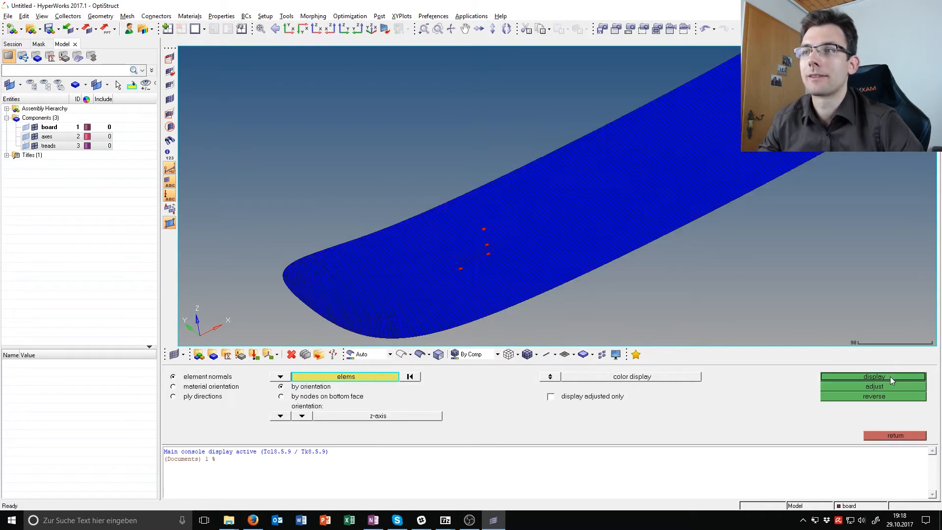
{"action": "left_click_drag", "start_coordinate": [714, 244], "coordinate": [686, 238], "text": "ctrl"}
{"action": "scroll", "coordinate": [687, 237], "scroll_direction": "up", "scroll_amount": 6}
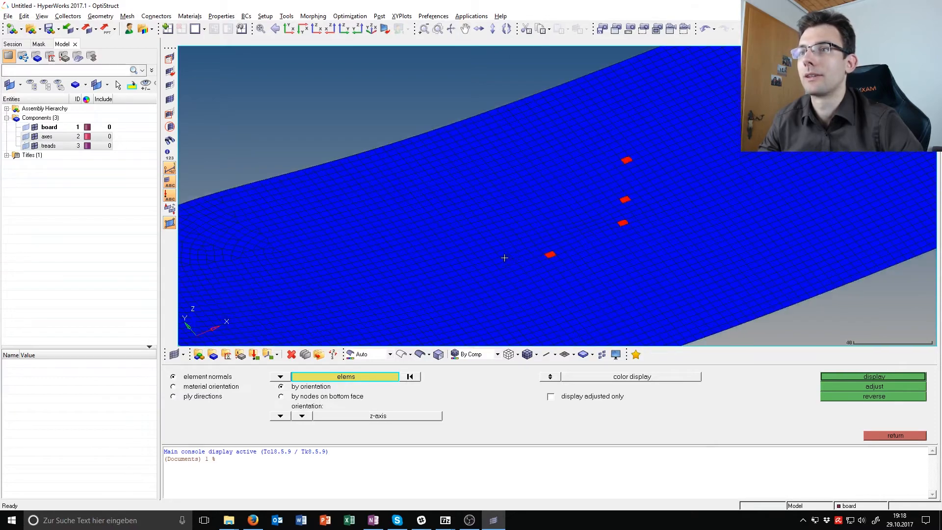
{"action": "right_click_drag", "start_coordinate": [672, 162], "coordinate": [551, 244], "text": "ctrl"}
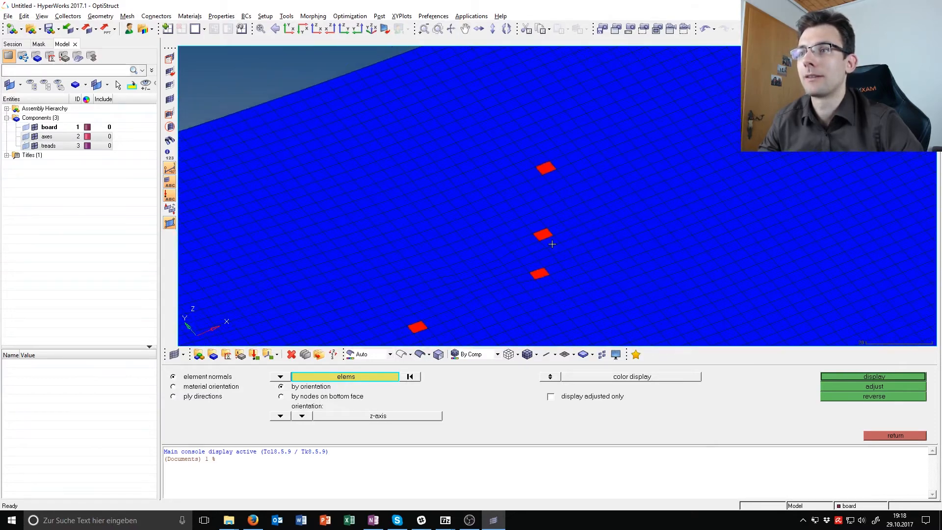
{"action": "scroll", "coordinate": [556, 243], "scroll_direction": "down", "scroll_amount": 3}
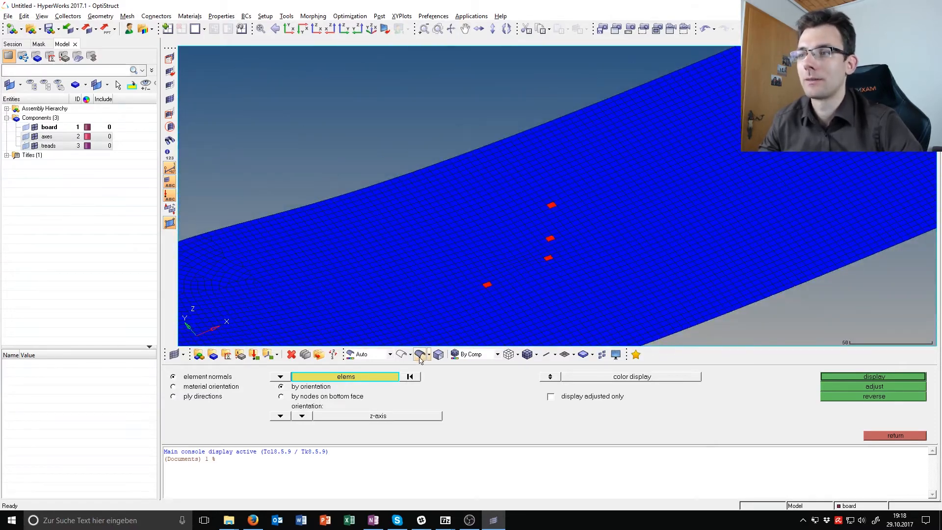
{"action": "scroll", "coordinate": [499, 281], "scroll_direction": "down", "scroll_amount": 4}
{"action": "scroll", "coordinate": [490, 281], "scroll_direction": "up", "scroll_amount": 5}
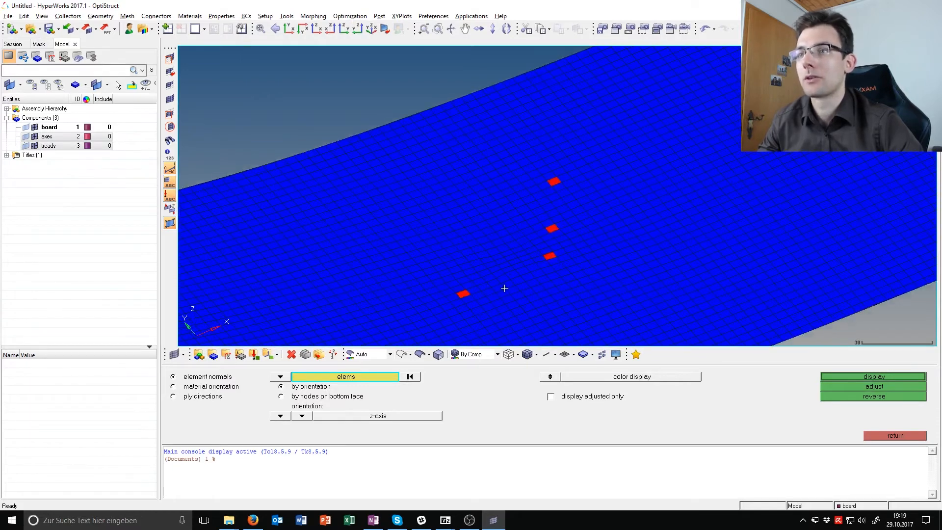
{"action": "scroll", "coordinate": [505, 288], "scroll_direction": "down", "scroll_amount": 1}
- Set the normals orientation to auto, select all displayed deck elements and adjust their normals
{"action": "left_click", "coordinate": [280, 415]}
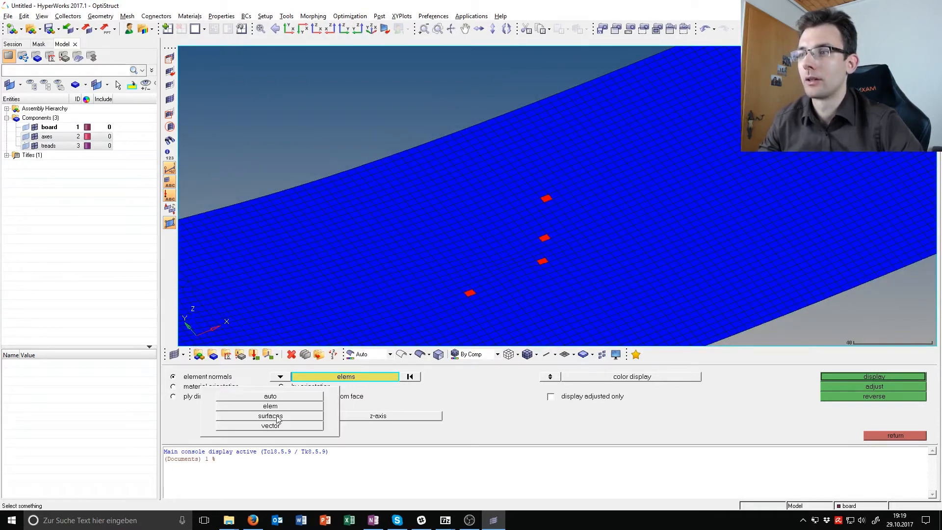
{"action": "left_click", "coordinate": [298, 396]}
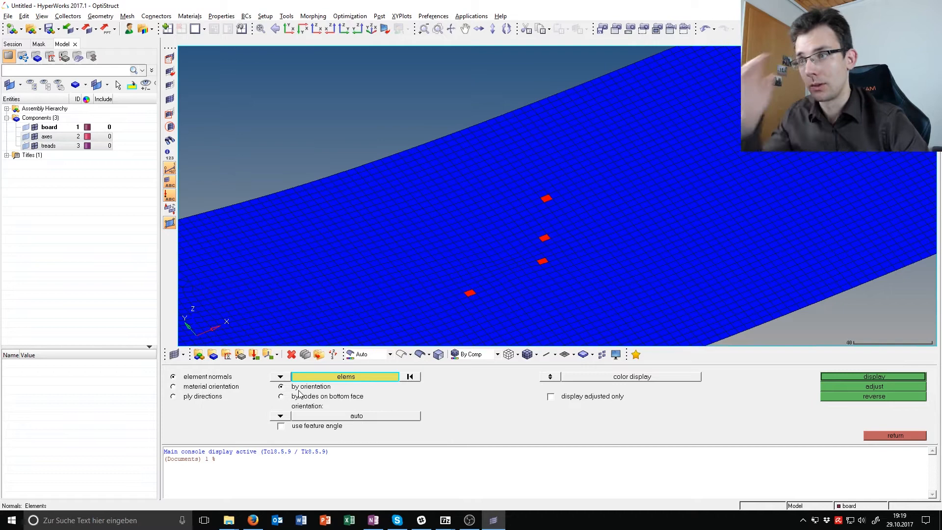
{"action": "left_click", "coordinate": [346, 377]}
{"action": "left_click", "coordinate": [323, 394]}
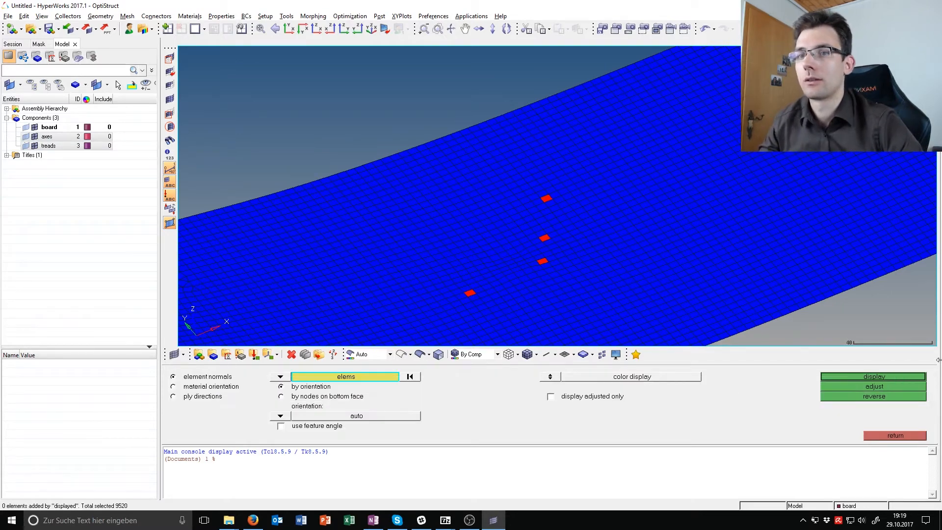
{"action": "left_click", "coordinate": [858, 386]}
{"action": "scroll", "coordinate": [739, 293], "scroll_direction": "down", "scroll_amount": 5}
{"action": "right_click_drag", "start_coordinate": [739, 294], "coordinate": [473, 333], "text": "ctrl"}
{"action": "scroll", "coordinate": [473, 332], "scroll_direction": "down", "scroll_amount": 3}
{"action": "left_click_drag", "start_coordinate": [473, 332], "coordinate": [662, 206], "text": "ctrl"}
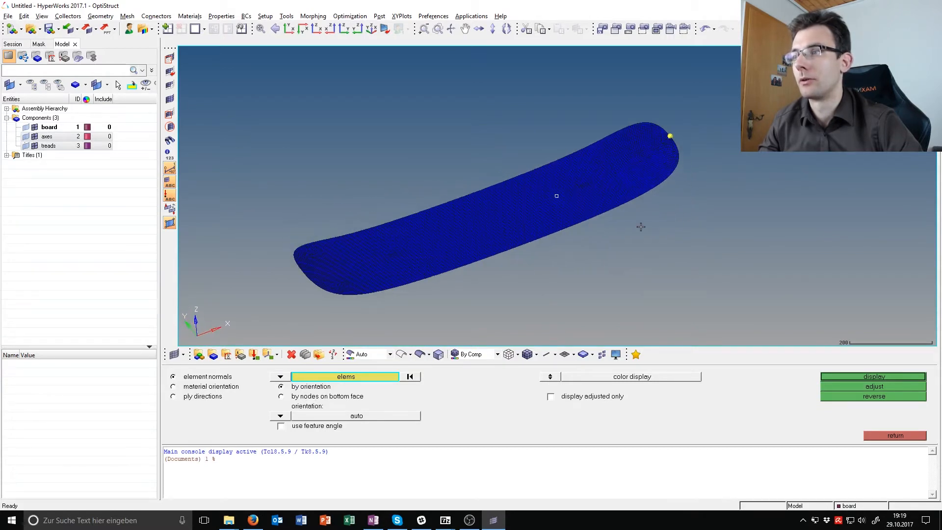
- Switch to material orientation, select the board, axes and treads components and review their material directions across the deck
{"action": "left_click", "coordinate": [209, 387]}
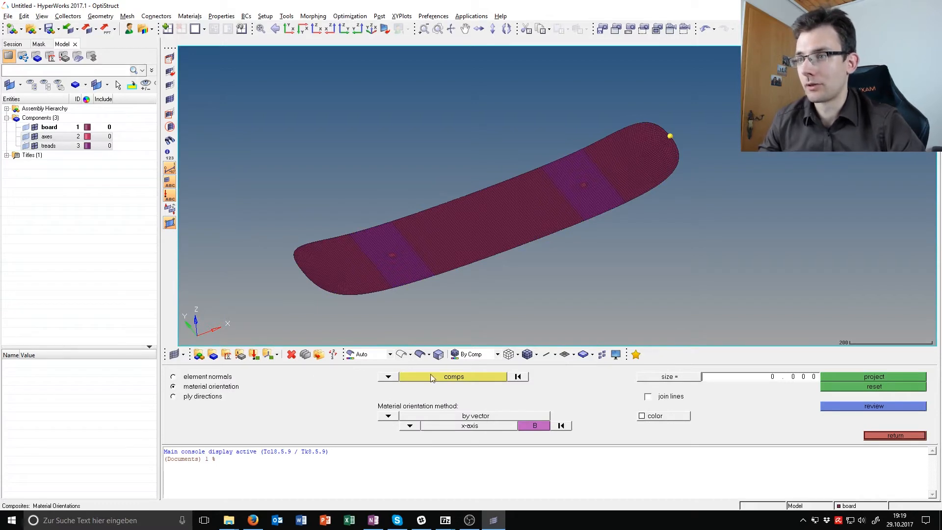
{"action": "scroll", "coordinate": [456, 283], "scroll_direction": "down", "scroll_amount": 2}
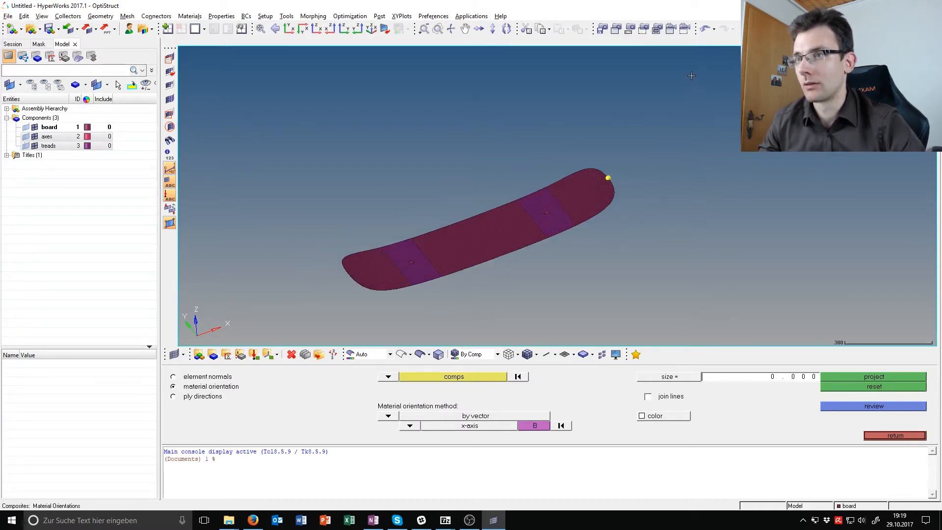
{"action": "left_click", "coordinate": [465, 378]}
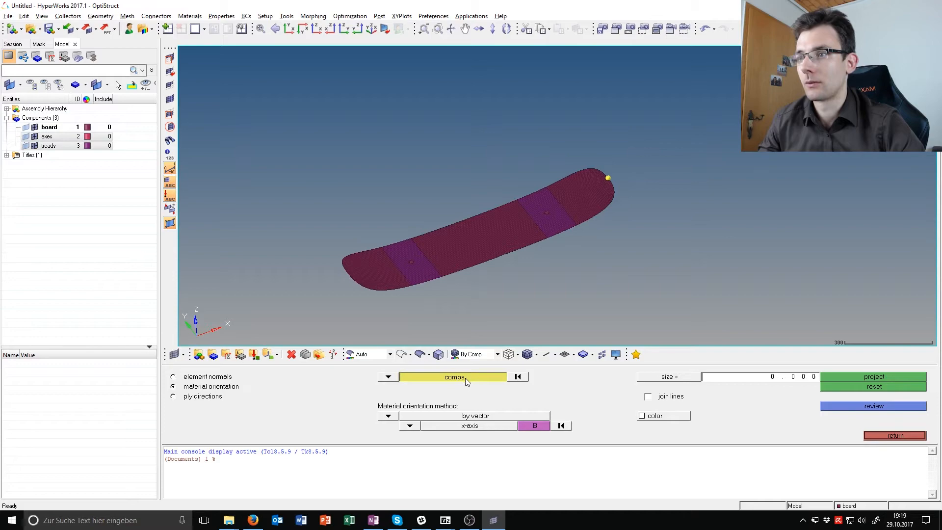
{"action": "left_click_drag", "start_coordinate": [663, 127], "coordinate": [380, 290], "text": "shift"}
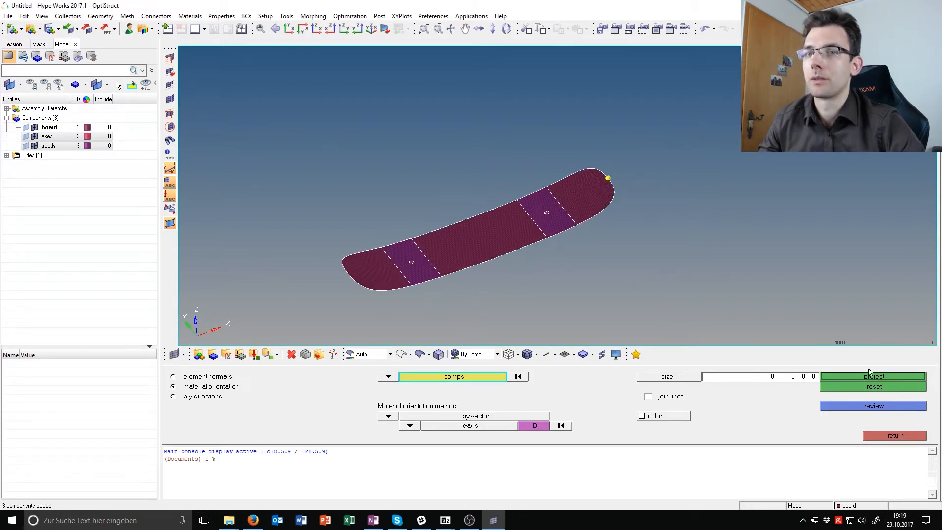
{"action": "left_click", "coordinate": [861, 408]}
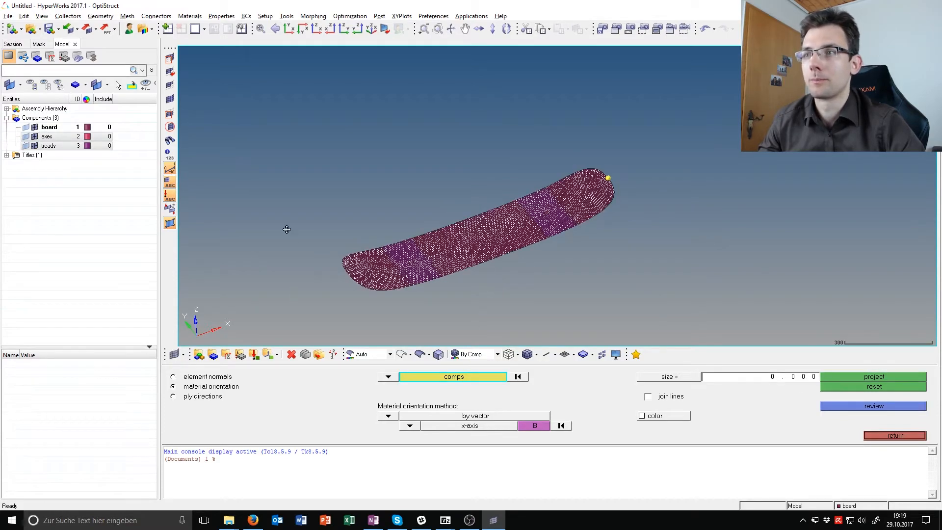
{"action": "scroll", "coordinate": [530, 261], "scroll_direction": "up", "scroll_amount": 5}
{"action": "scroll", "coordinate": [530, 261], "scroll_direction": "up", "scroll_amount": 10}
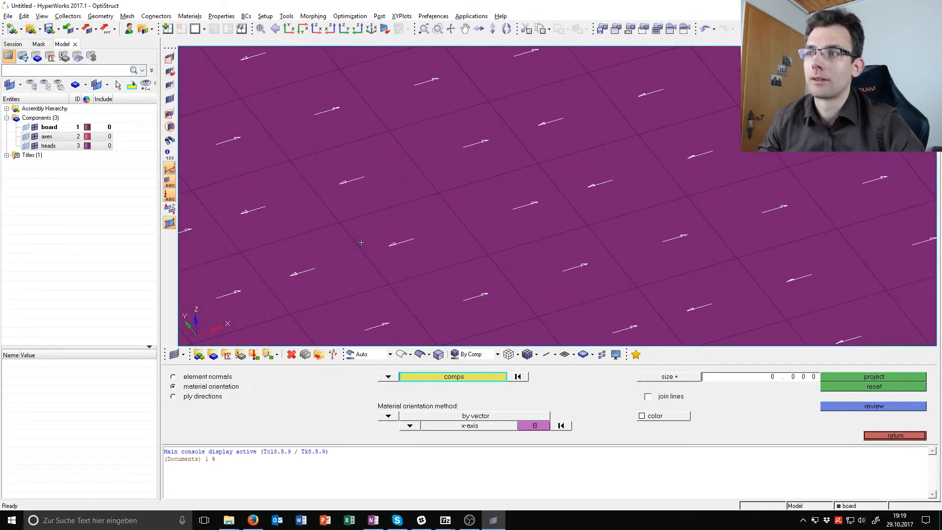
{"action": "scroll", "coordinate": [513, 201], "scroll_direction": "down", "scroll_amount": 5}
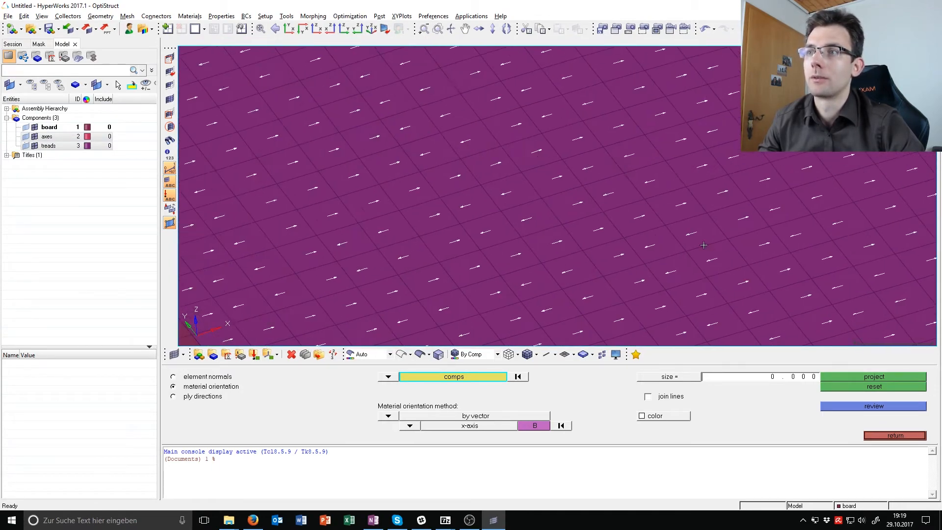
{"action": "scroll", "coordinate": [524, 272], "scroll_direction": "down", "scroll_amount": 3}
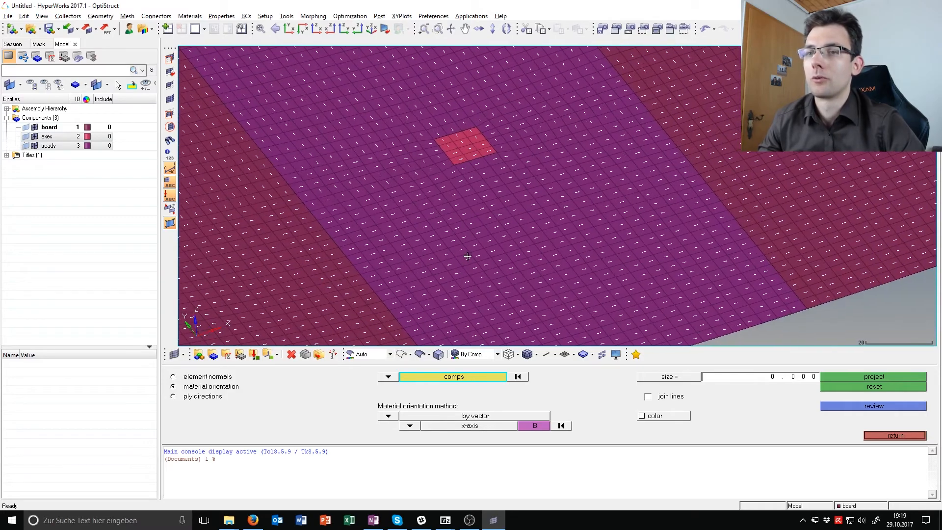
{"action": "scroll", "coordinate": [465, 256], "scroll_direction": "down", "scroll_amount": 6}
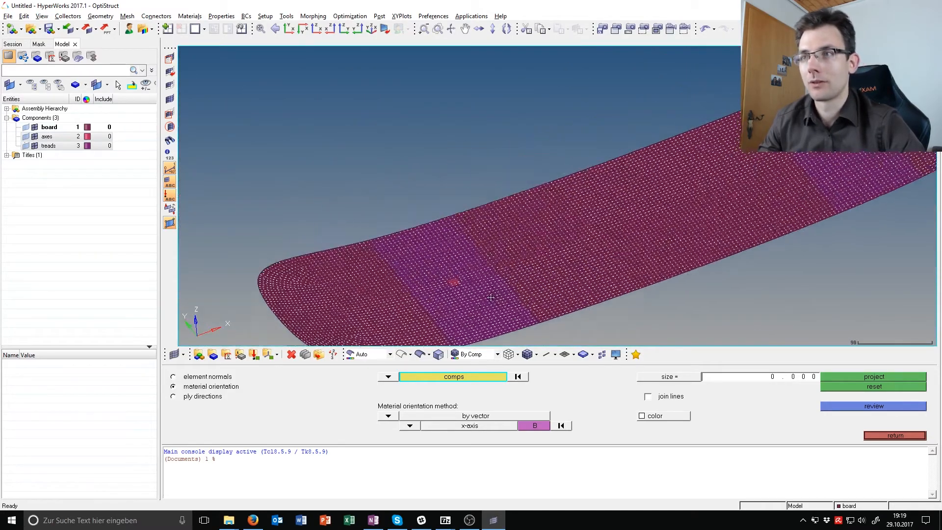
{"action": "right_click_drag", "start_coordinate": [546, 240], "coordinate": [477, 229], "text": "ctrl"}
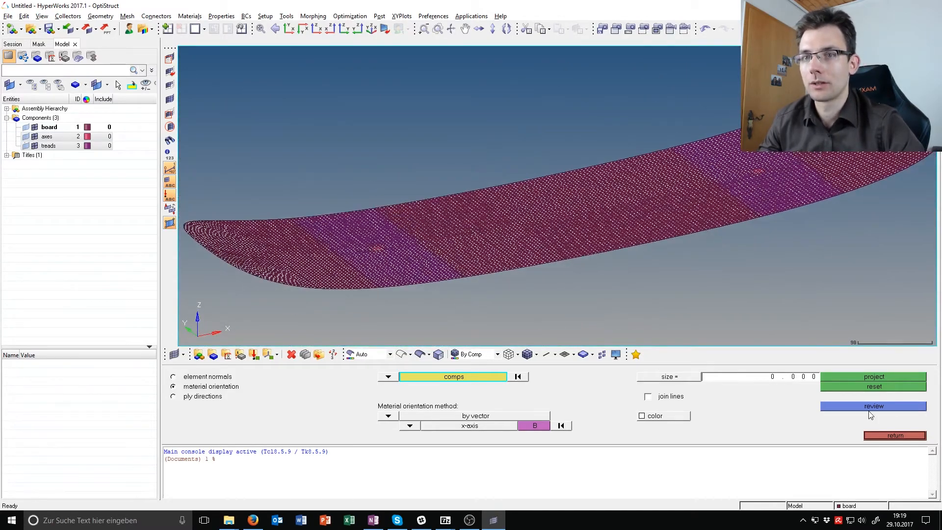
{"action": "scroll", "coordinate": [437, 330], "scroll_direction": "down", "scroll_amount": 2}
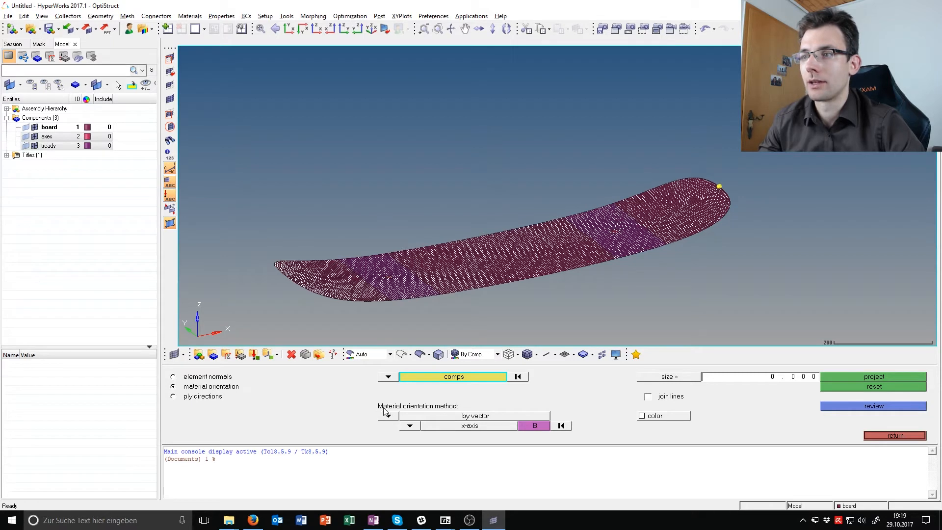
- Set the material orientation method to by vector along the x-axis with a base node on the tread strip
{"action": "left_click", "coordinate": [388, 417]}
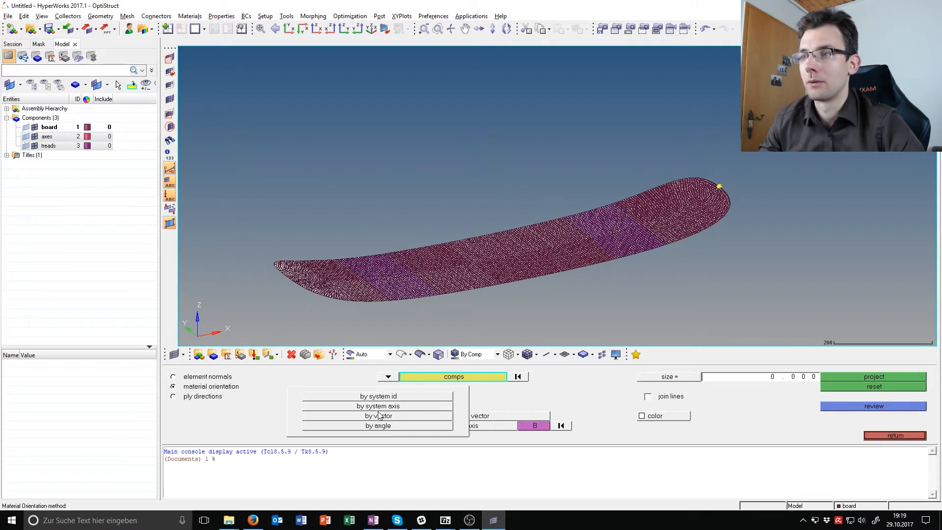
{"action": "left_click", "coordinate": [388, 415]}
{"action": "left_click", "coordinate": [410, 426]}
{"action": "left_click", "coordinate": [378, 399]}
{"action": "left_click", "coordinate": [534, 426]}
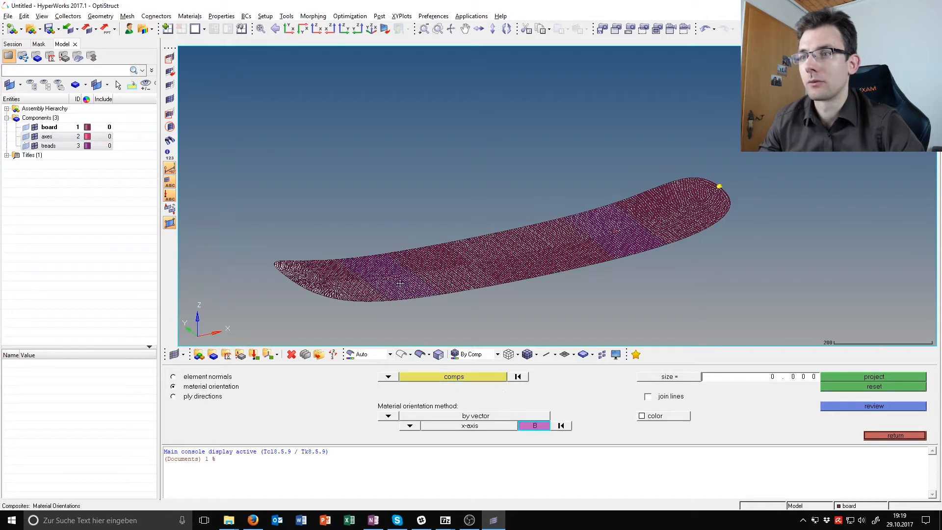
{"action": "scroll", "coordinate": [510, 298], "scroll_direction": "up", "scroll_amount": 3}
{"action": "scroll", "coordinate": [509, 298], "scroll_direction": "up", "scroll_amount": 3}
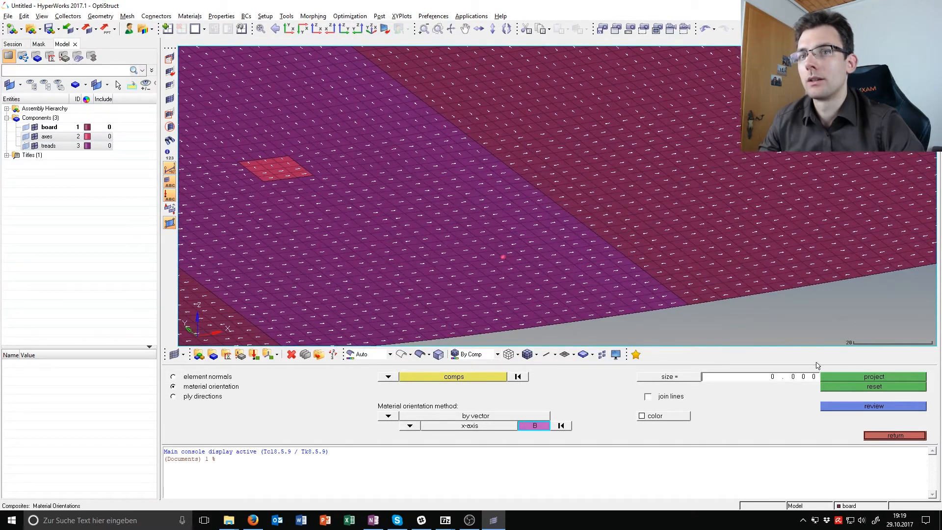
- Project the x-axis vector onto all three components as material orientation and examine the resulting element directions
{"action": "left_click", "coordinate": [844, 377]}
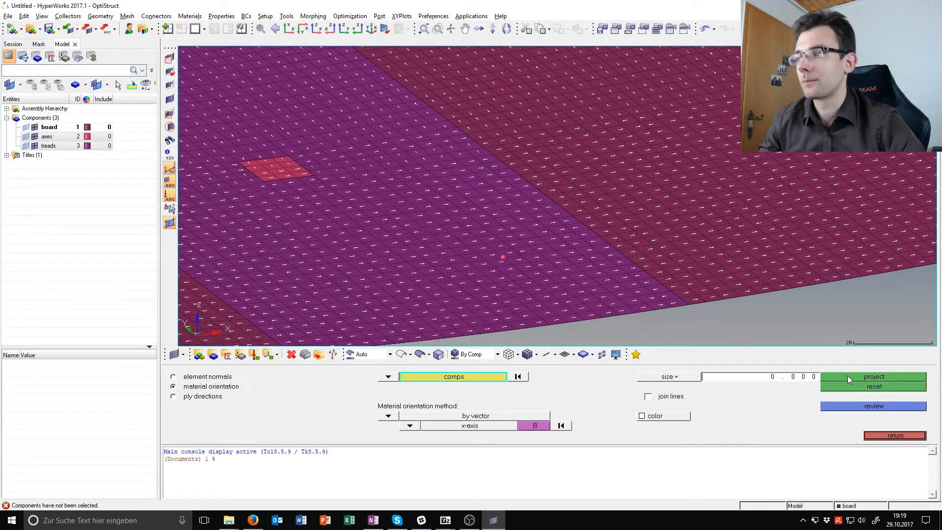
{"action": "scroll", "coordinate": [495, 282], "scroll_direction": "down", "scroll_amount": 6}
{"action": "left_click_drag", "start_coordinate": [358, 159], "coordinate": [744, 326], "text": "shift"}
{"action": "left_click", "coordinate": [873, 379]}
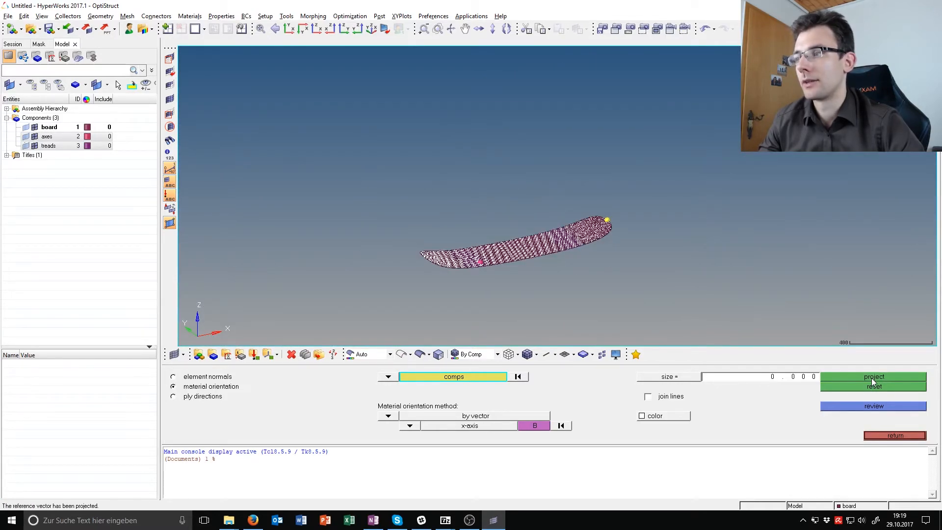
{"action": "scroll", "coordinate": [527, 283], "scroll_direction": "up", "scroll_amount": 10}
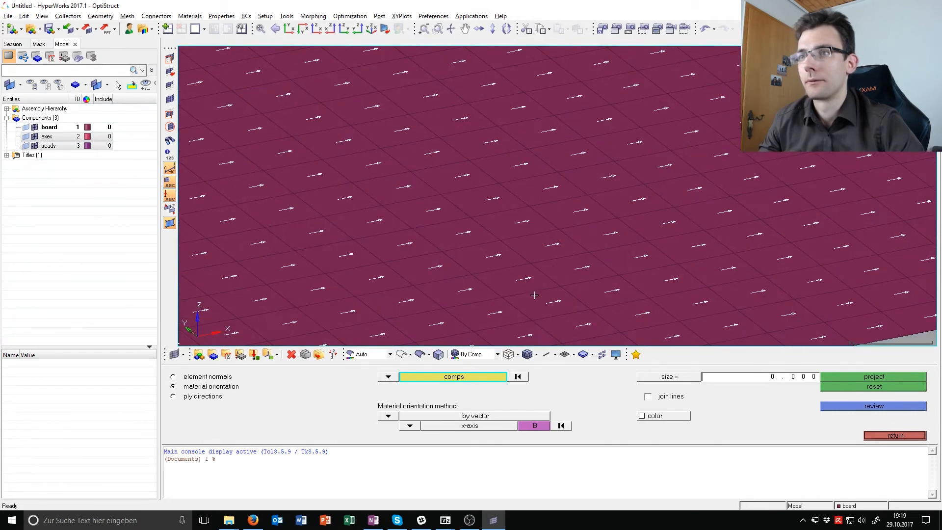
{"action": "scroll", "coordinate": [535, 288], "scroll_direction": "down", "scroll_amount": 3}
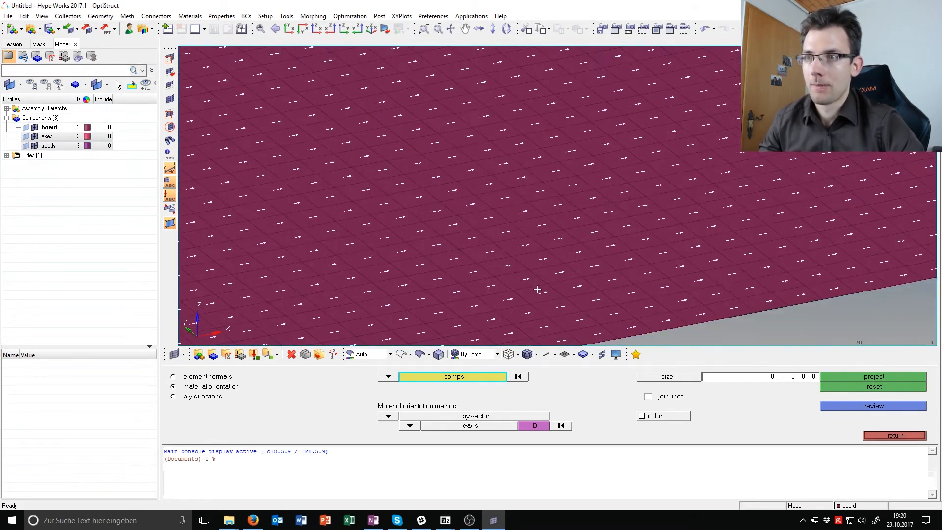
{"action": "scroll", "coordinate": [545, 309], "scroll_direction": "down", "scroll_amount": 3}
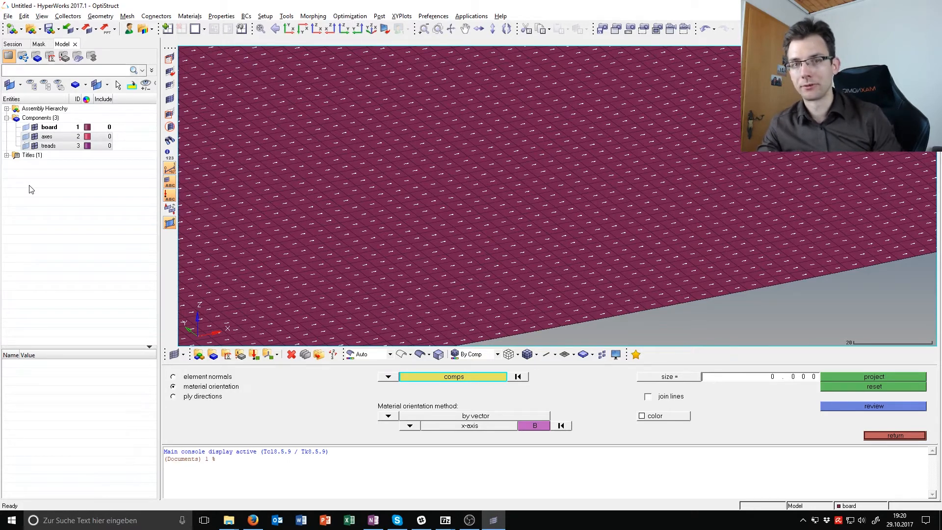
- Create a new material named composite1
{"action": "right_click", "coordinate": [43, 180]}
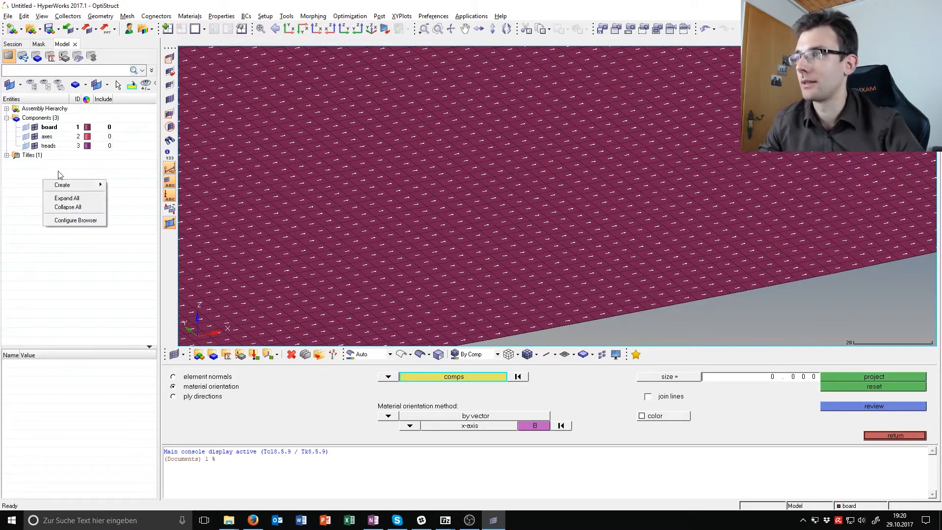
{"action": "mouse_move", "coordinate": [71, 191]}
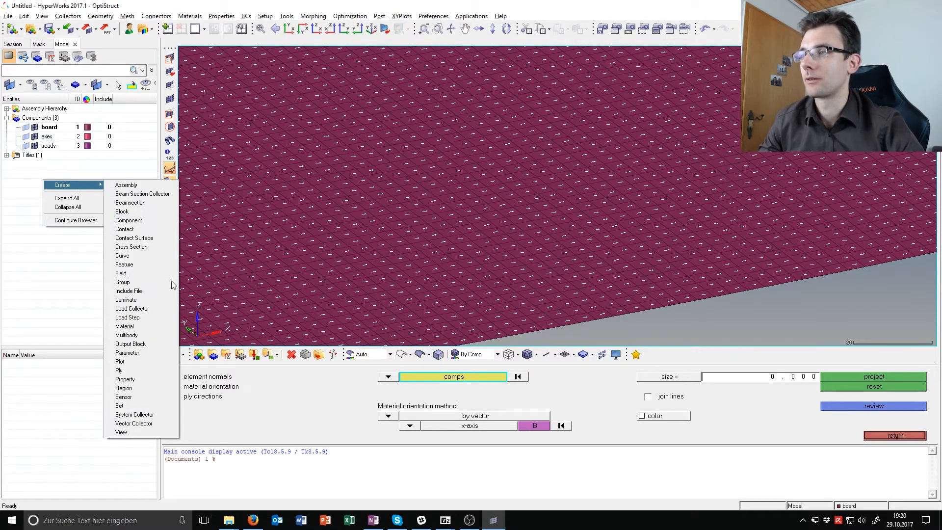
{"action": "left_click", "coordinate": [124, 326]}
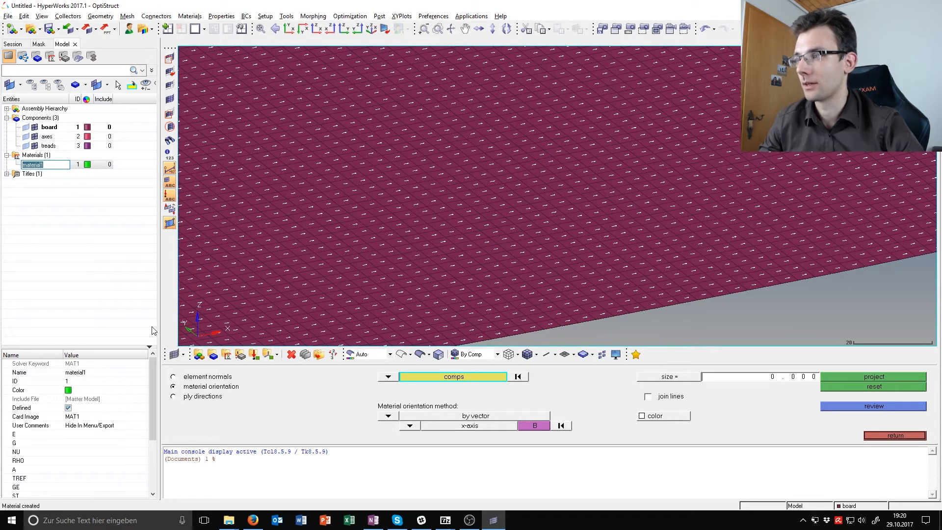
{"action": "type", "text": "cfk"}
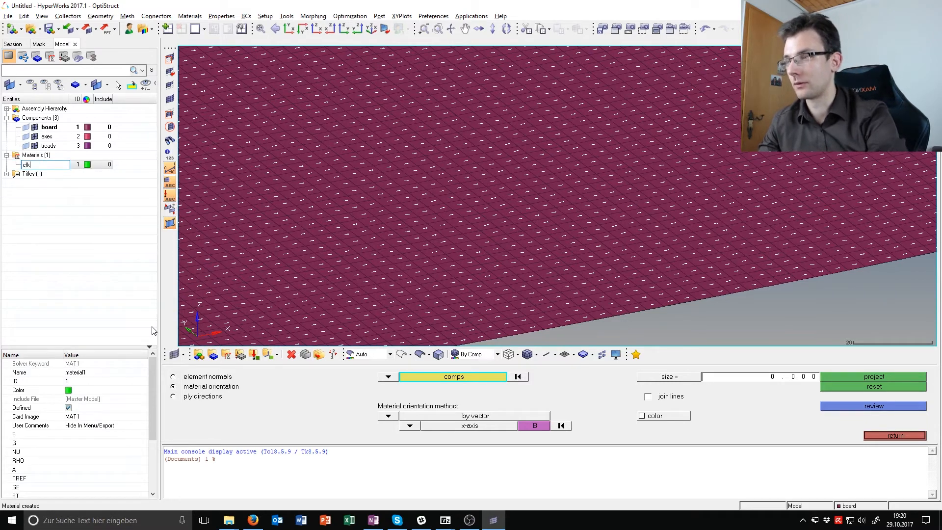
{"action": "key", "text": "BackSpace"}
{"action": "key", "text": "BackSpace"}
{"action": "key", "text": "BackSpace"}
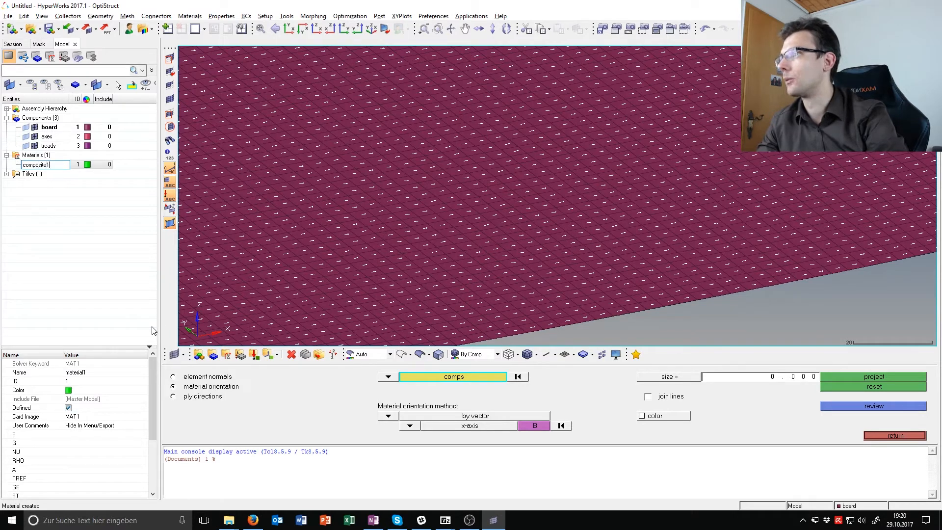
- Change the card image of composite1 to MAT8, accept the data modification and leave the material orientation tool
{"action": "left_click", "coordinate": [86, 417]}
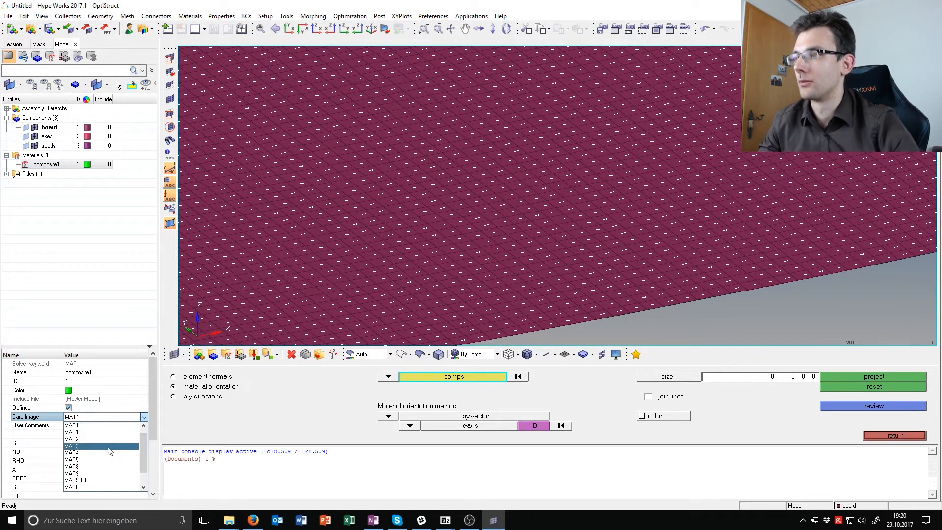
{"action": "left_click", "coordinate": [104, 468]}
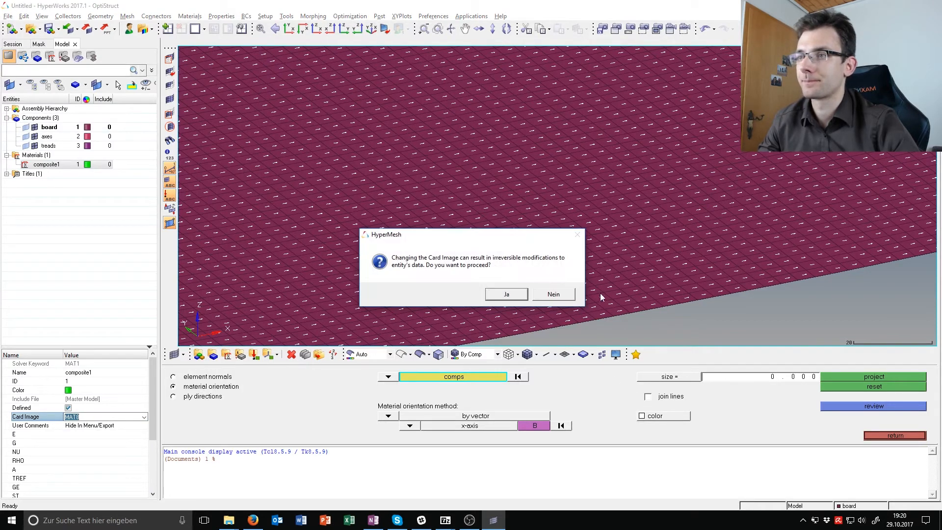
{"action": "left_click", "coordinate": [519, 295]}
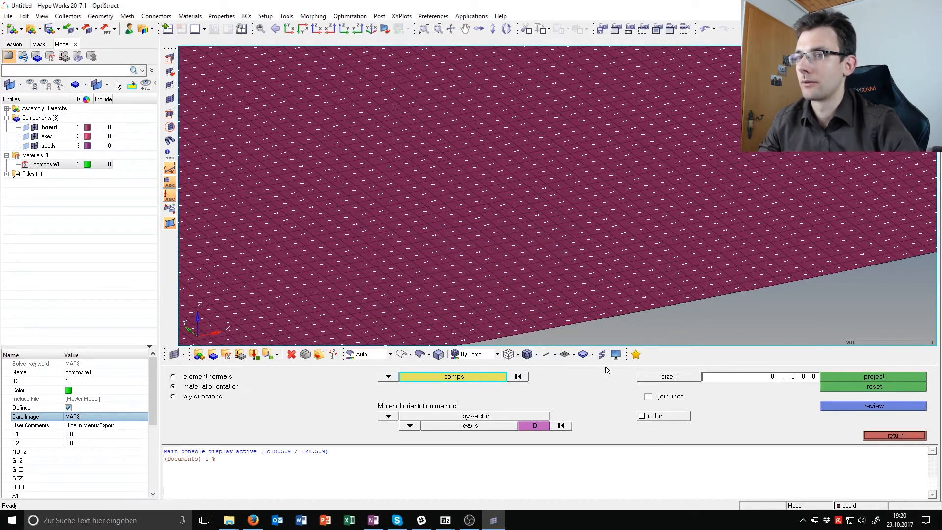
{"action": "left_click", "coordinate": [891, 435]}
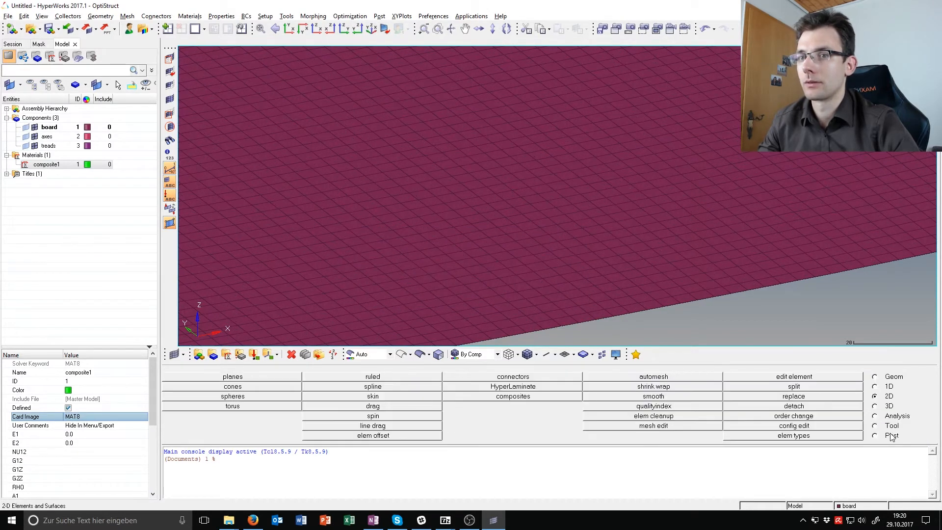
- Set Young's moduli E1 to 110000 and E2 to 8500 for the composite1 material
{"action": "left_click", "coordinate": [86, 436]}
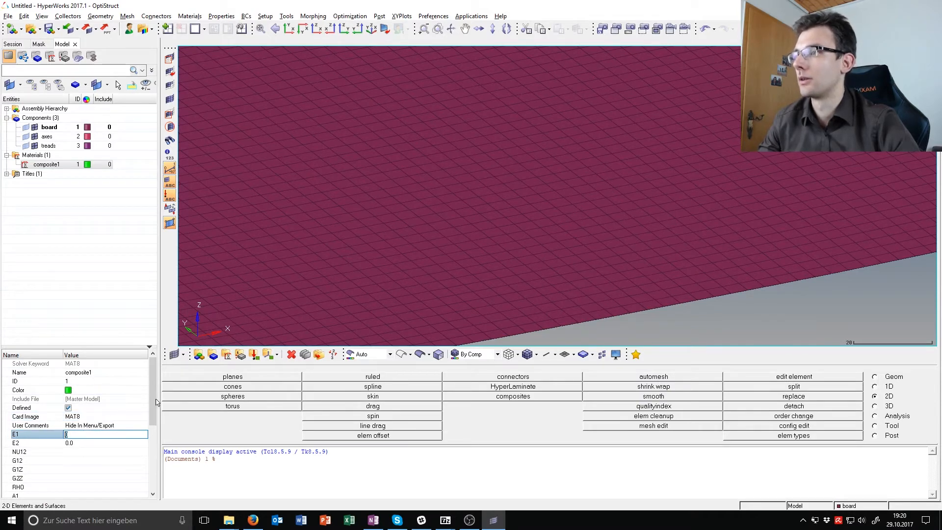
{"action": "scroll", "coordinate": [128, 408], "scroll_direction": "down", "scroll_amount": 2}
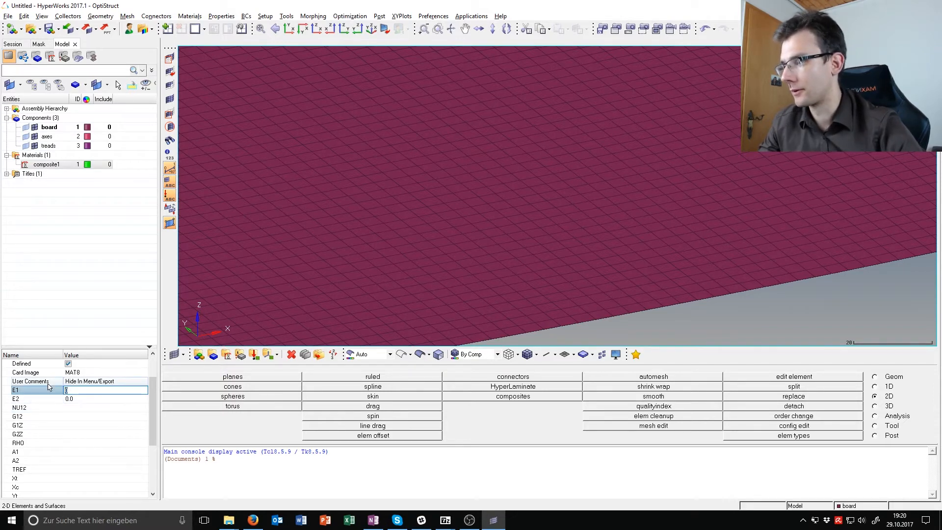
{"action": "type", "text": "0000"}
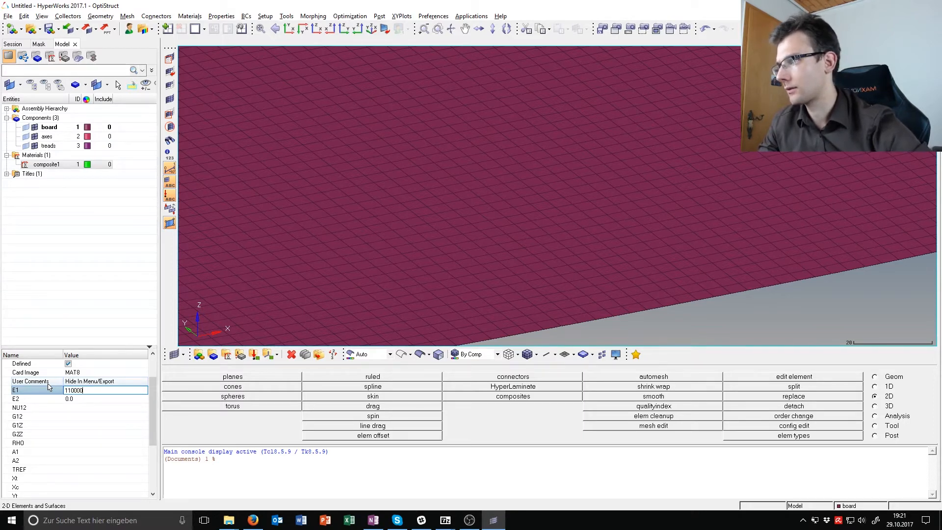
{"action": "key", "text": "Return"}
{"action": "left_click", "coordinate": [91, 399]}
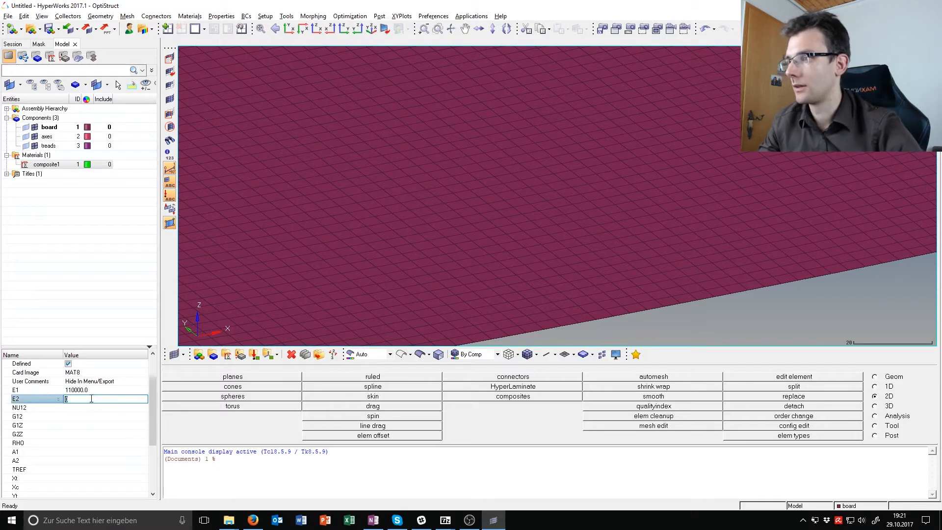
{"action": "type", "text": "850"}
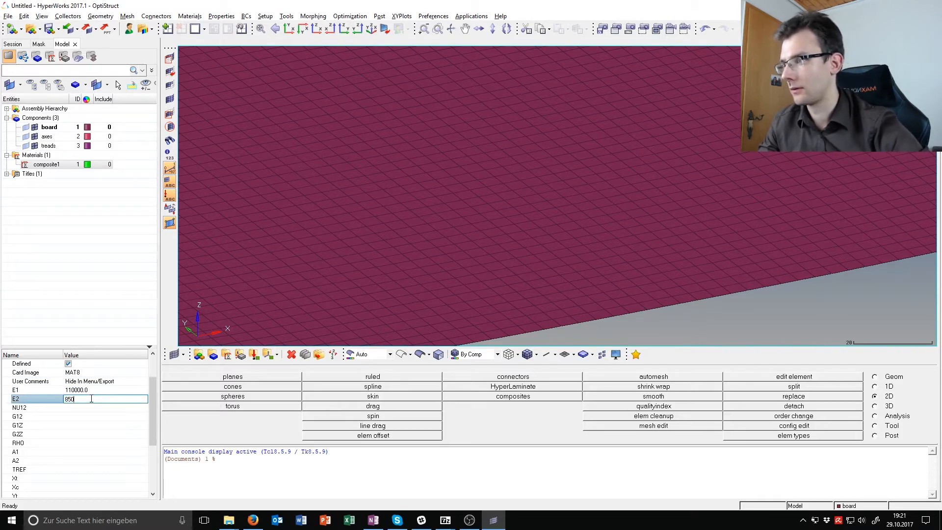
- Look up the carbon properties in the skateboard tutorial PDF and set composite1's NU12 to 0.3 and G12 to 4000
{"action": "key", "text": "alt+Tab"}
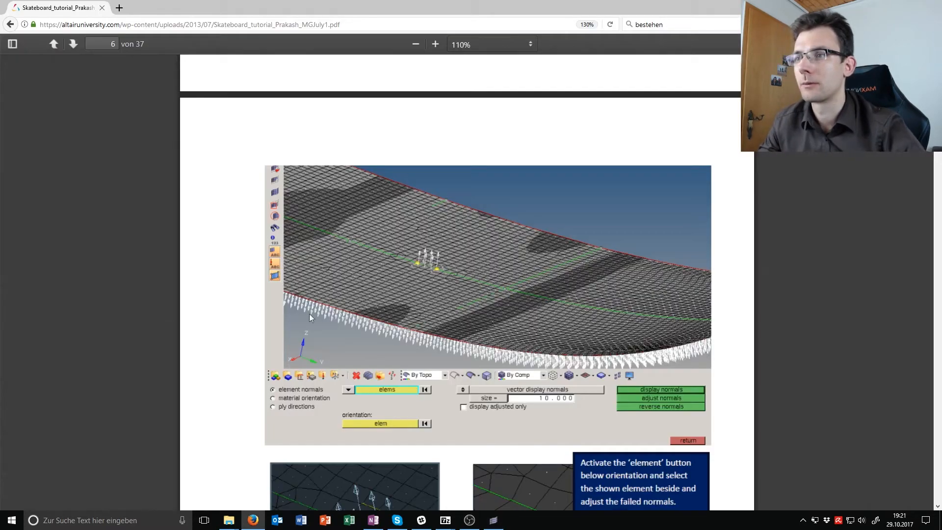
{"action": "scroll", "coordinate": [321, 323], "scroll_direction": "up", "scroll_amount": 10}
{"action": "scroll", "coordinate": [321, 322], "scroll_direction": "down", "scroll_amount": 15}
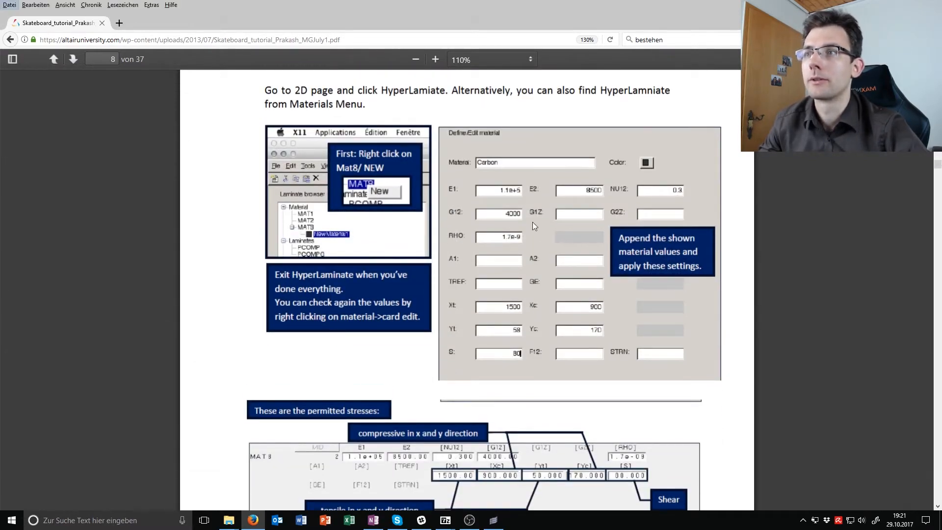
{"action": "key", "text": "alt+Tab"}
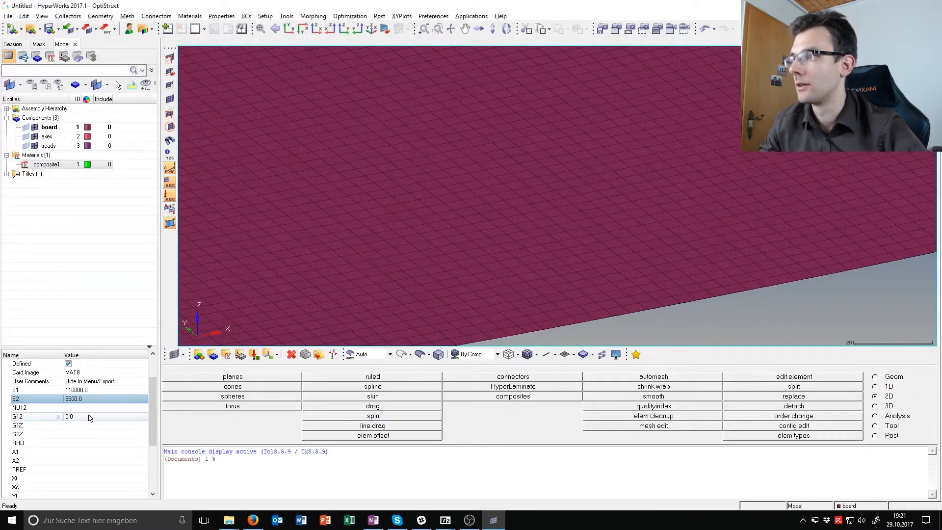
{"action": "left_click", "coordinate": [90, 408]}
{"action": "type", "text": "0.3"}
{"action": "left_click", "coordinate": [75, 417]}
{"action": "type", "text": "4000"}
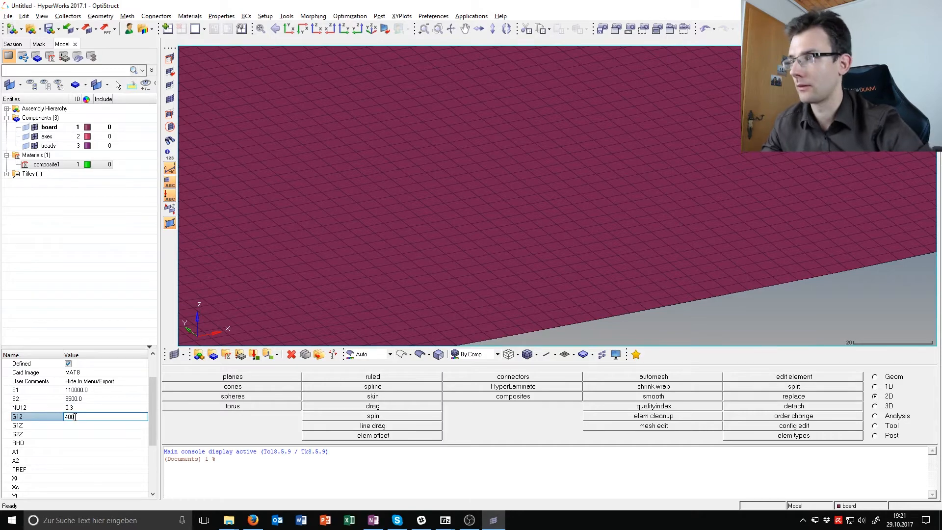
{"action": "key", "text": "Return"}
- Check the density in the tutorial PDF and set composite1's RHO to 1.7e-9
{"action": "key", "text": "alt+Tab"}
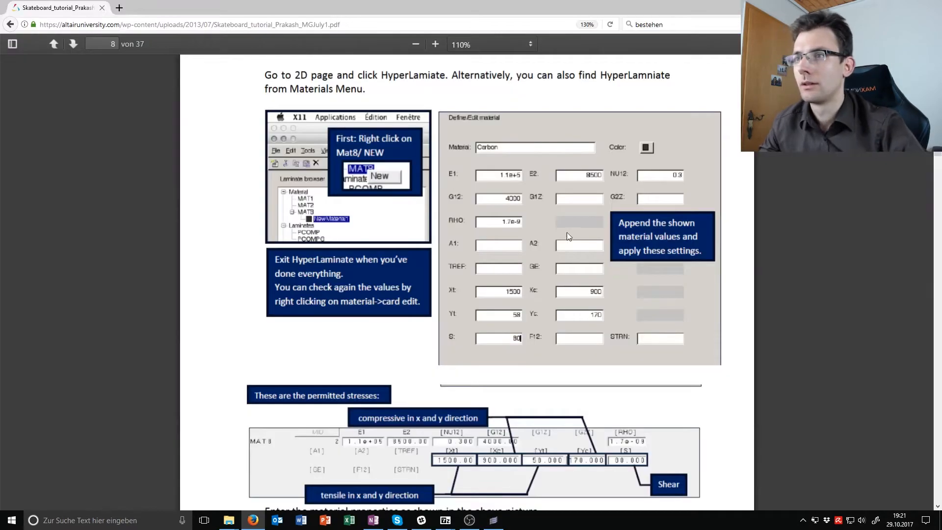
{"action": "key", "text": "alt+Tab"}
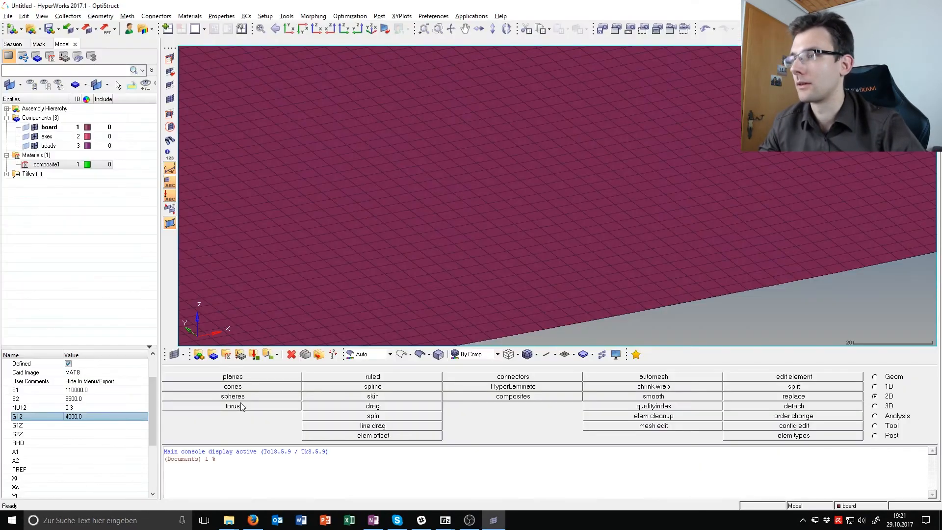
{"action": "left_click", "coordinate": [86, 444]}
{"action": "type", "text": "1"}
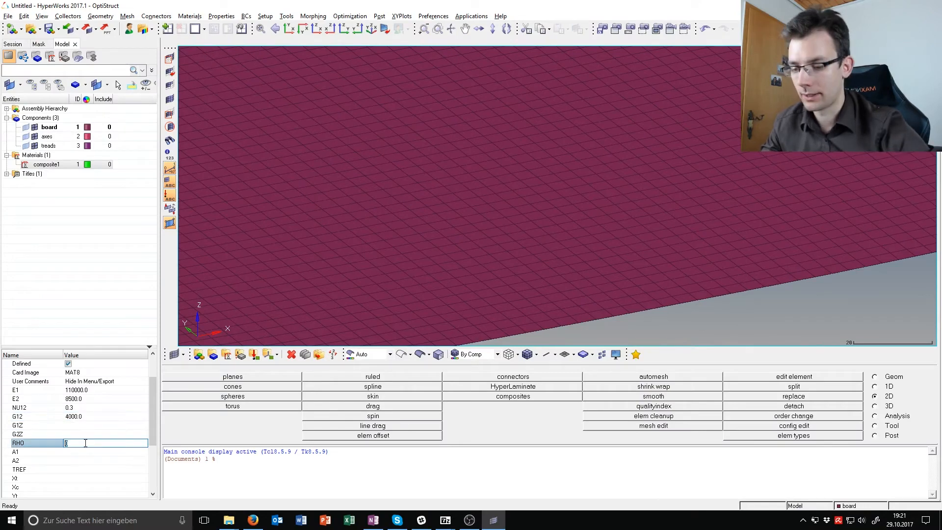
{"action": "type", "text": ".7e-9"}
{"action": "key", "text": "Return"}
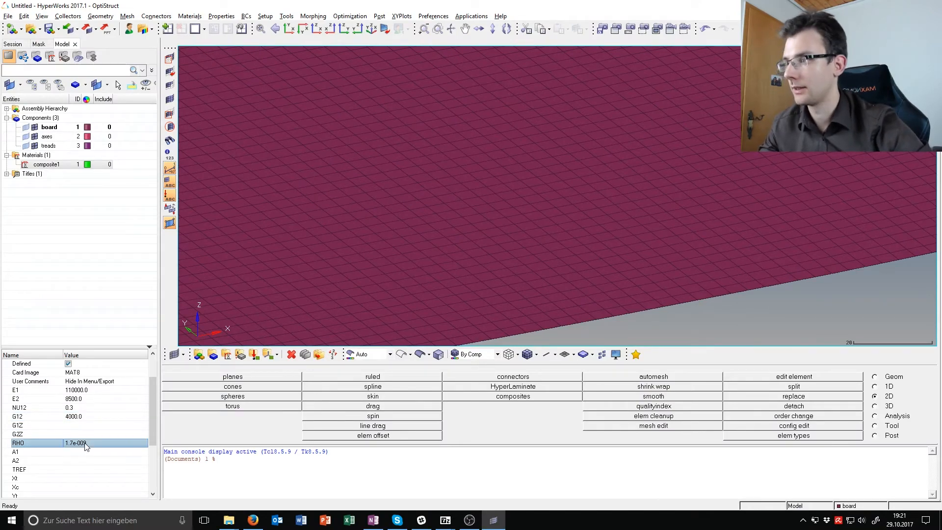
- Set composite1's permitted x-direction stresses from the tutorial PDF: tensile Xt 1500 and compressive Xc 900
{"action": "scroll", "coordinate": [82, 451], "scroll_direction": "down", "scroll_amount": 2}
{"action": "left_click", "coordinate": [82, 451]}
{"action": "key", "text": "alt+Tab"}
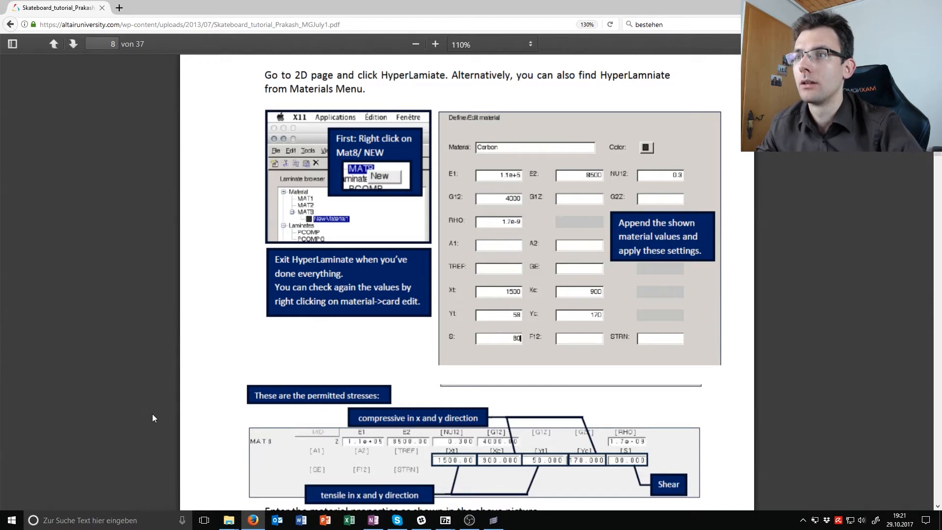
{"action": "key", "text": "alt+Tab"}
{"action": "type", "text": "1500"}
{"action": "key", "text": "Return"}
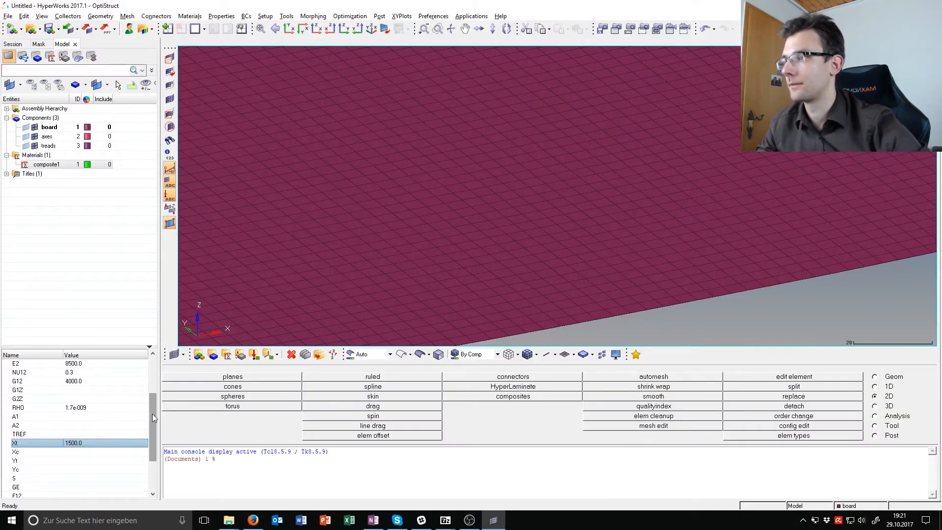
{"action": "left_click", "coordinate": [80, 452]}
{"action": "key", "text": "alt+Tab"}
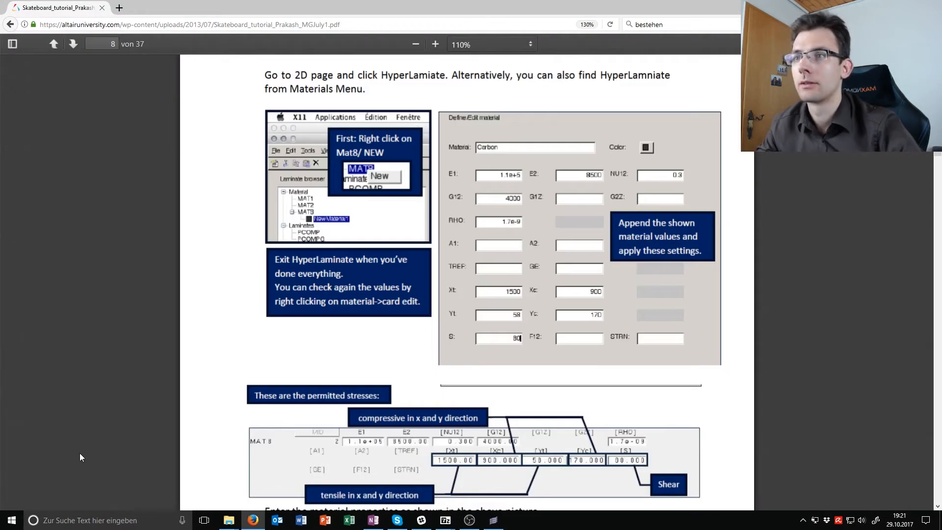
{"action": "key", "text": "alt+Tab"}
{"action": "type", "text": "900"}
{"action": "key", "text": "Return"}
- Set composite1's permitted y-direction stresses Yt to 58 and Yc to 170, and the shear limit S to 80
{"action": "left_click", "coordinate": [69, 460]}
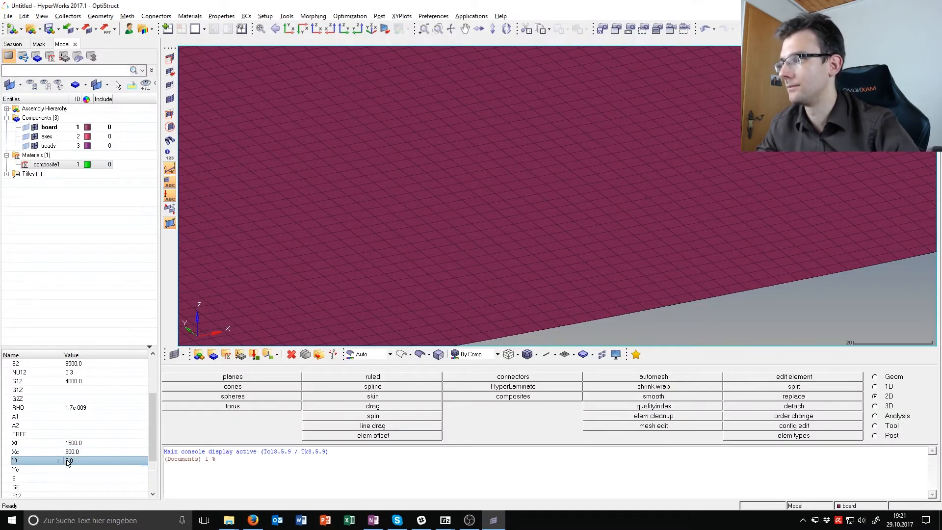
{"action": "type", "text": "58"}
{"action": "key", "text": "alt+Tab"}
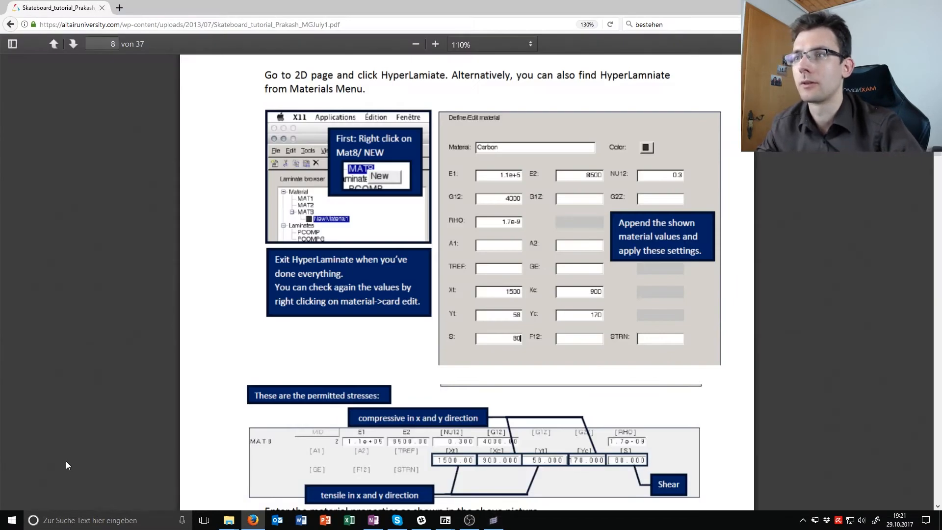
{"action": "key", "text": "alt+Tab"}
{"action": "type", "text": "8"}
{"action": "key", "text": "Return"}
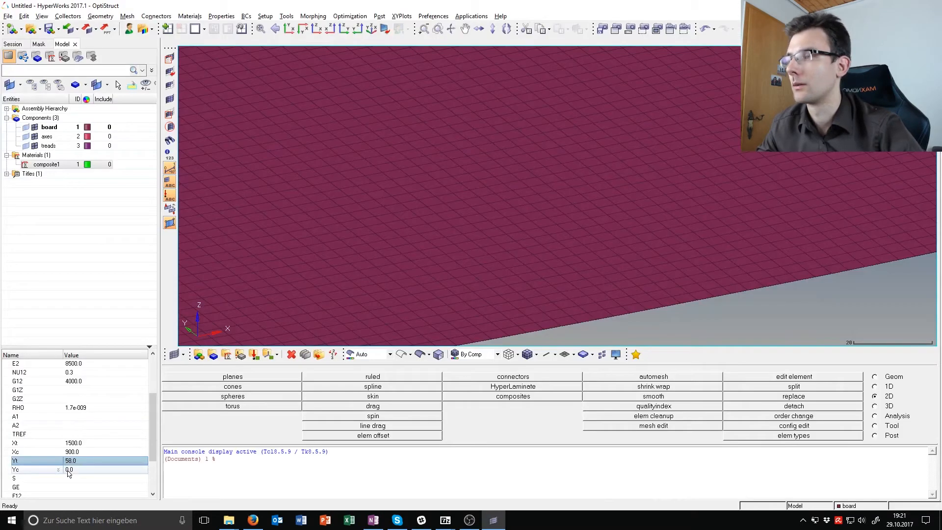
{"action": "left_click", "coordinate": [71, 470]}
{"action": "type", "text": "170"}
{"action": "key", "text": "Return"}
{"action": "left_click", "coordinate": [82, 478]}
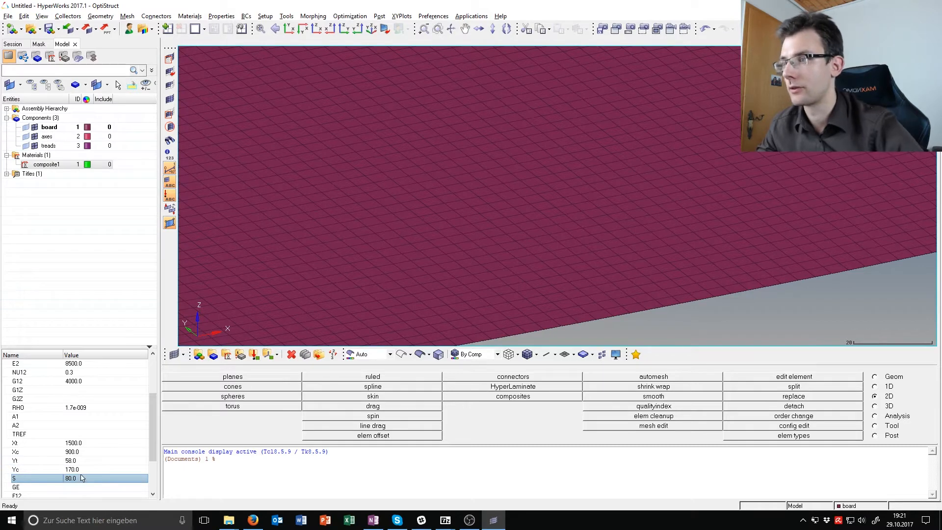
- Compare the entered material values with the permitted stresses table in the tutorial PDF and return to HyperMesh
{"action": "key", "text": "alt+Tab"}
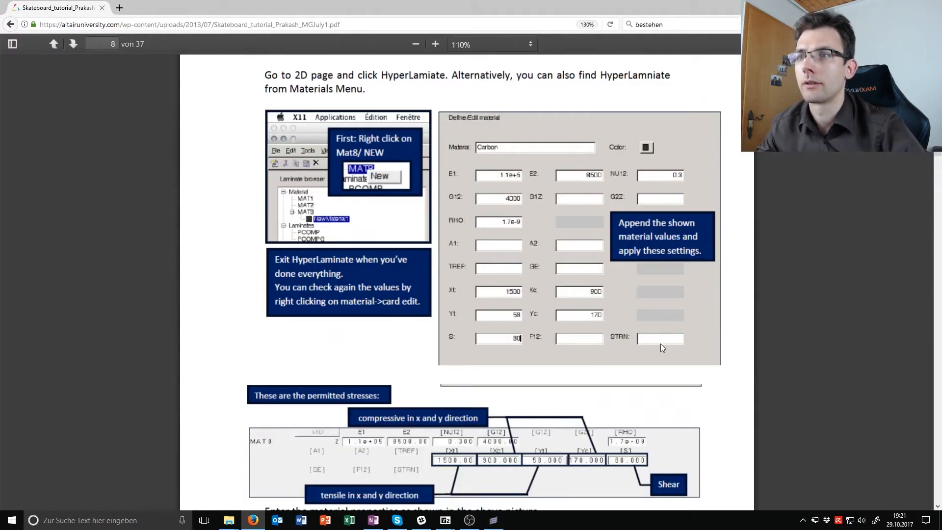
{"action": "scroll", "coordinate": [656, 340], "scroll_direction": "down", "scroll_amount": 3}
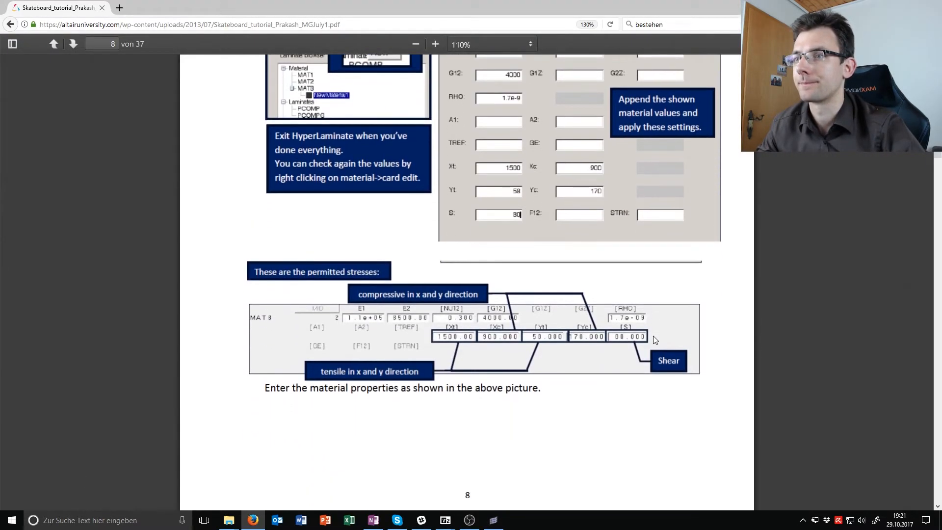
{"action": "scroll", "coordinate": [656, 339], "scroll_direction": "down", "scroll_amount": 2}
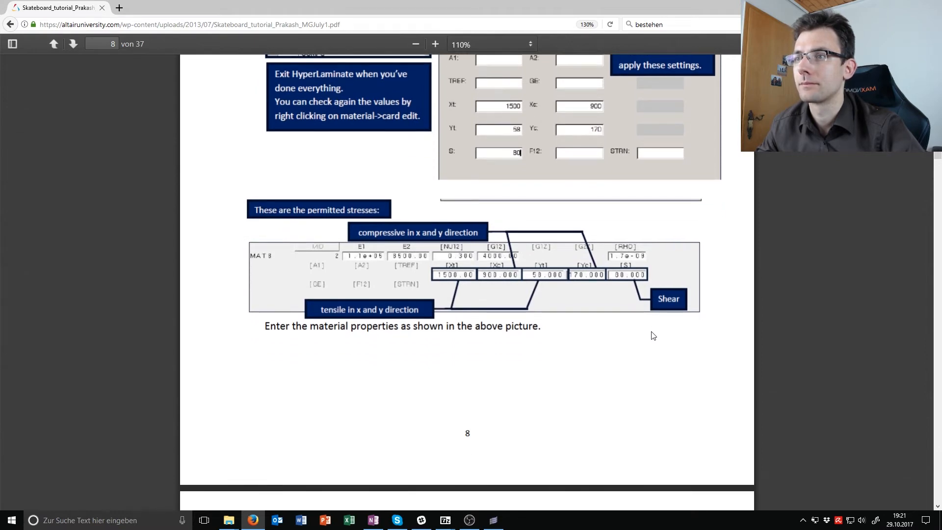
{"action": "scroll", "coordinate": [654, 335], "scroll_direction": "down", "scroll_amount": 10}
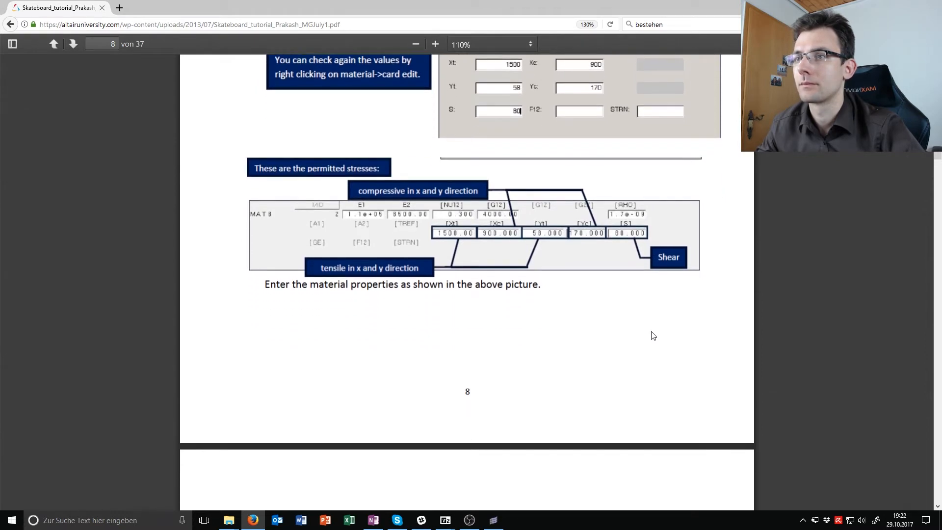
{"action": "key", "text": "alt+Tab"}
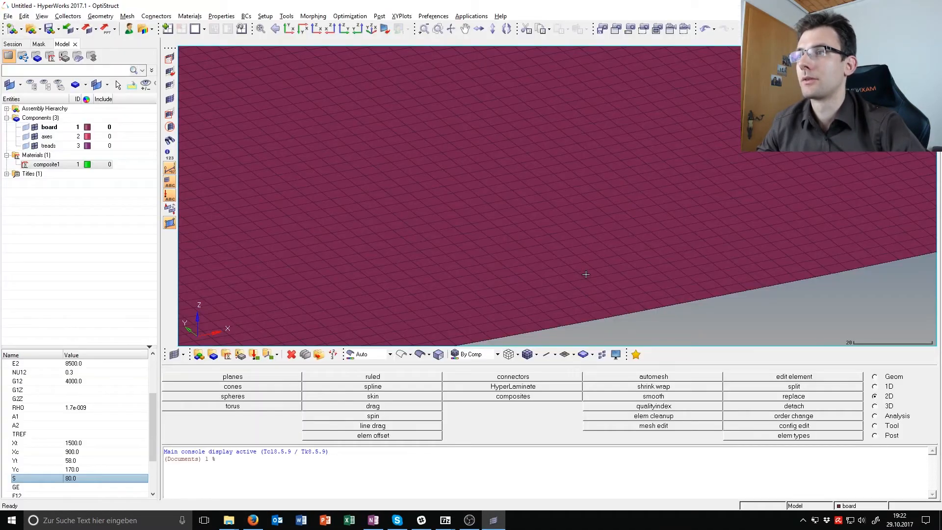
{"action": "scroll", "coordinate": [578, 236], "scroll_direction": "down", "scroll_amount": 10}
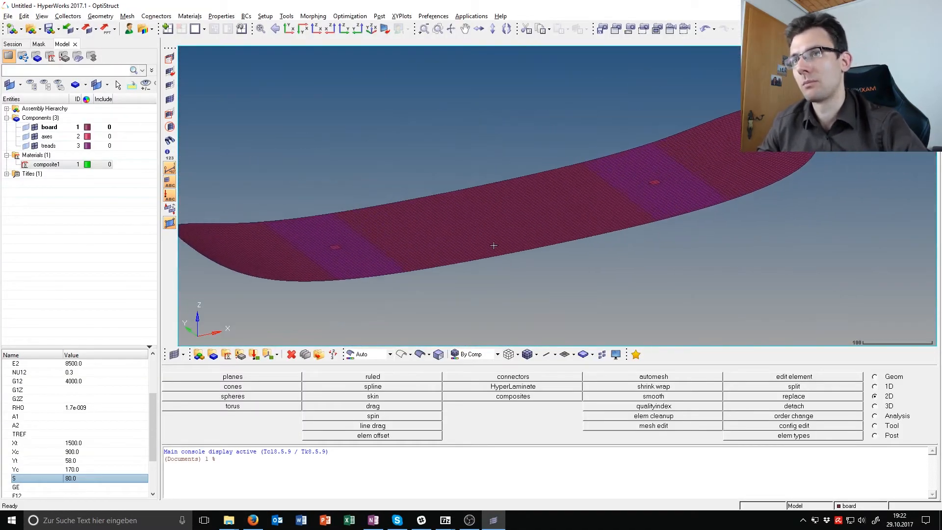
{"action": "right_click_drag", "start_coordinate": [554, 238], "coordinate": [616, 232], "text": "ctrl"}
{"action": "right_click", "coordinate": [54, 206]}
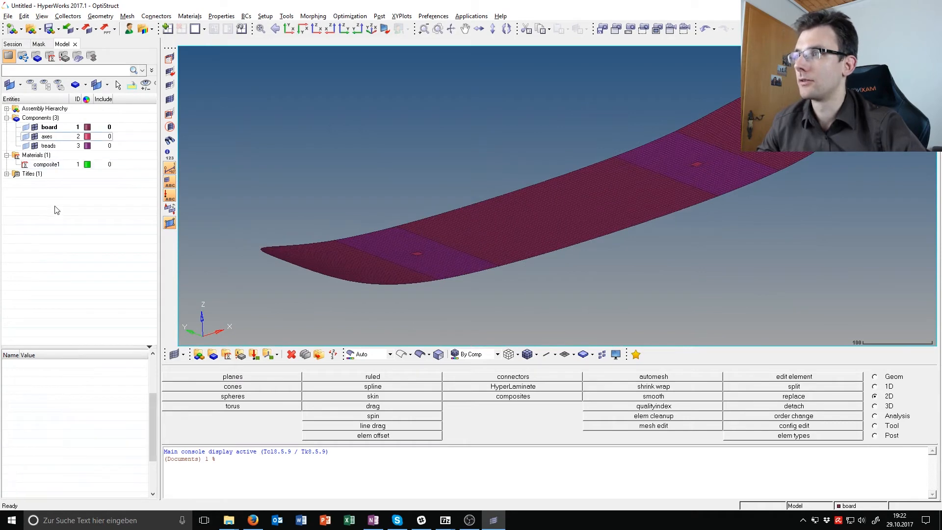
{"action": "mouse_move", "coordinate": [58, 210]}
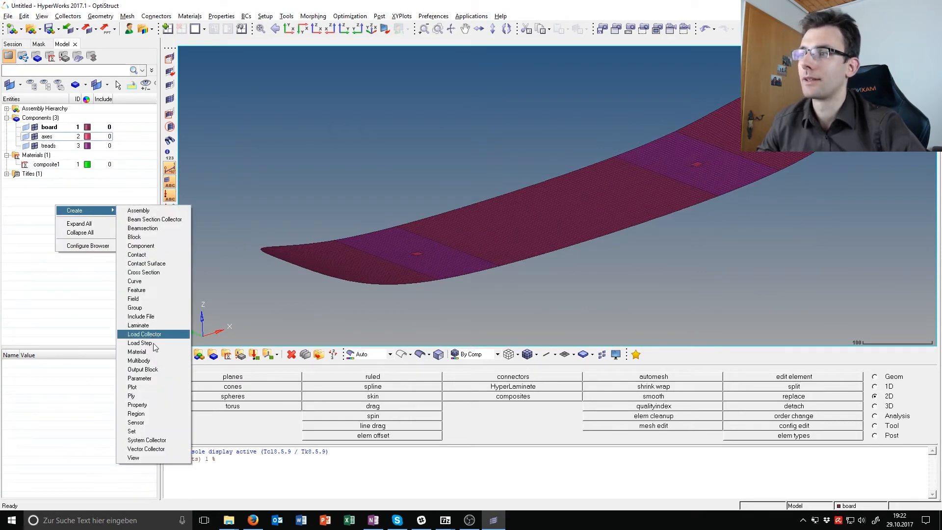
{"action": "left_click", "coordinate": [143, 396]}
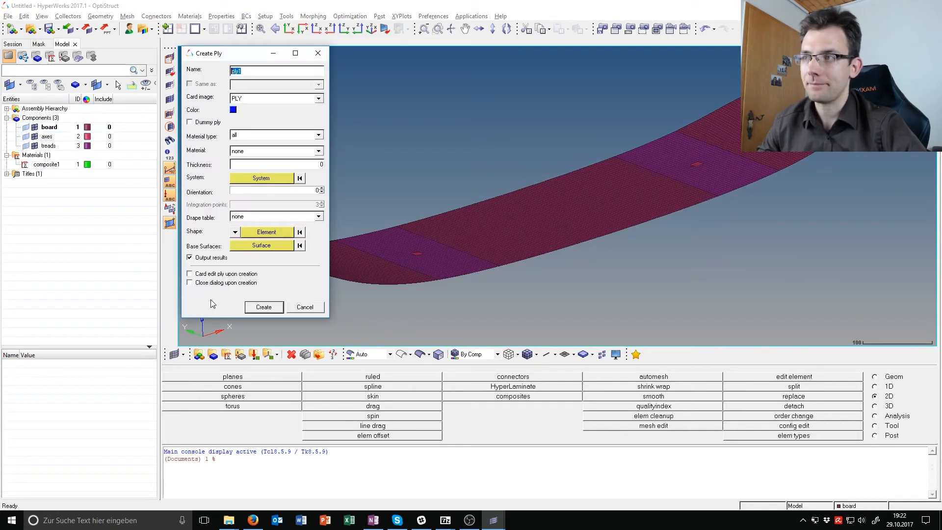
{"action": "left_click_drag", "start_coordinate": [246, 56], "coordinate": [264, 65]}
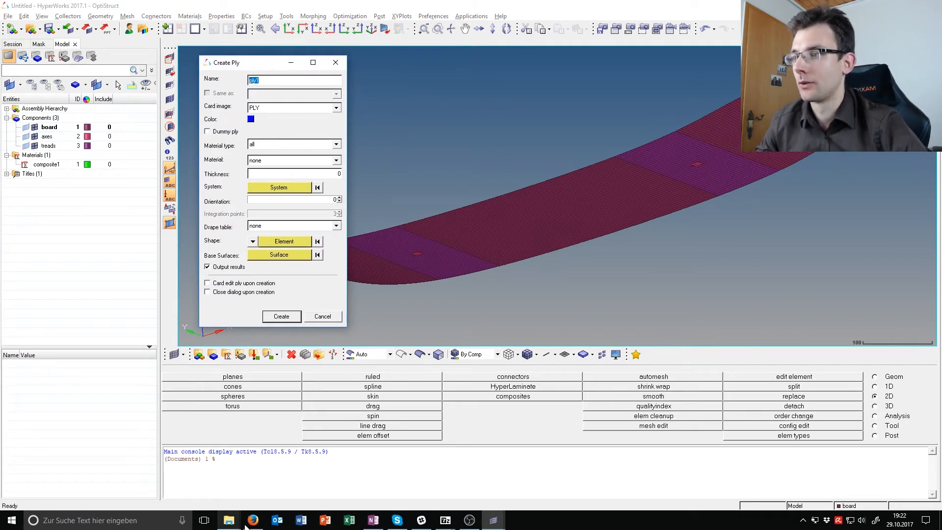
{"action": "left_click", "coordinate": [373, 520]}
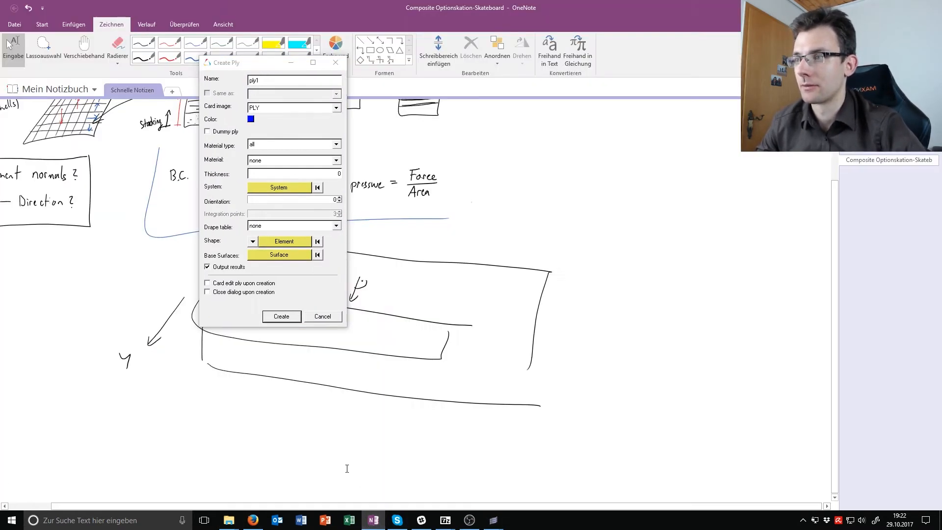
{"action": "left_click", "coordinate": [322, 319]}
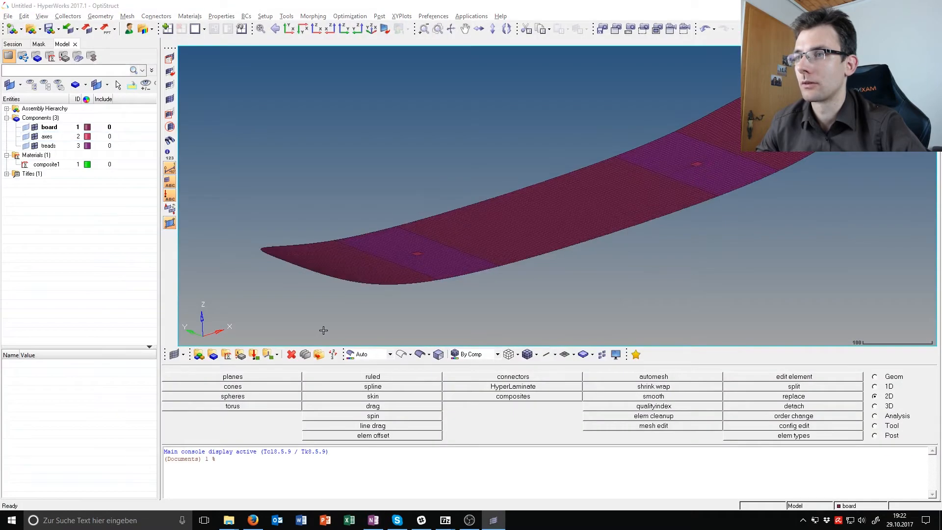
- Examine the ply table in the tutorial PDF for names, material type, thicknesses and orientations, and return to HyperMesh
{"action": "key", "text": "alt+Tab"}
{"action": "key", "text": "Tab"}
{"action": "scroll", "coordinate": [494, 289], "scroll_direction": "down", "scroll_amount": 5}
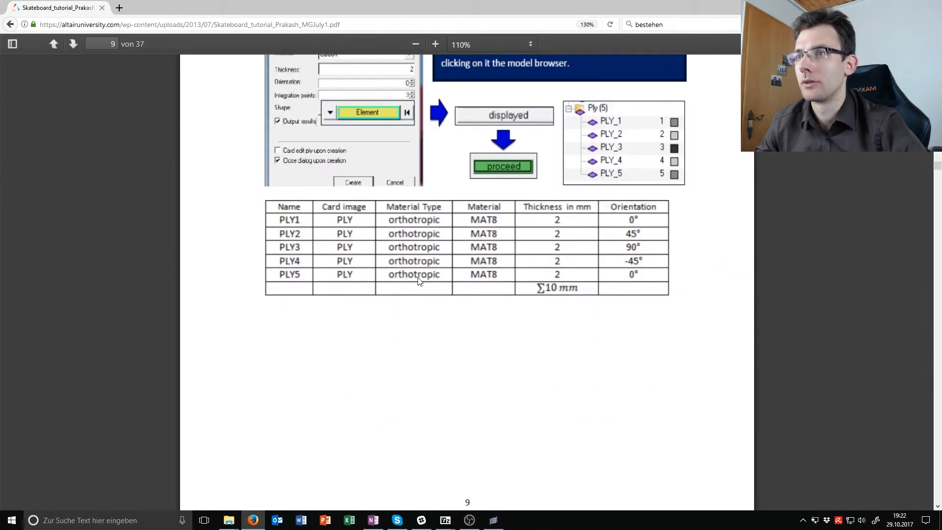
{"action": "scroll", "coordinate": [378, 242], "scroll_direction": "up", "scroll_amount": 2}
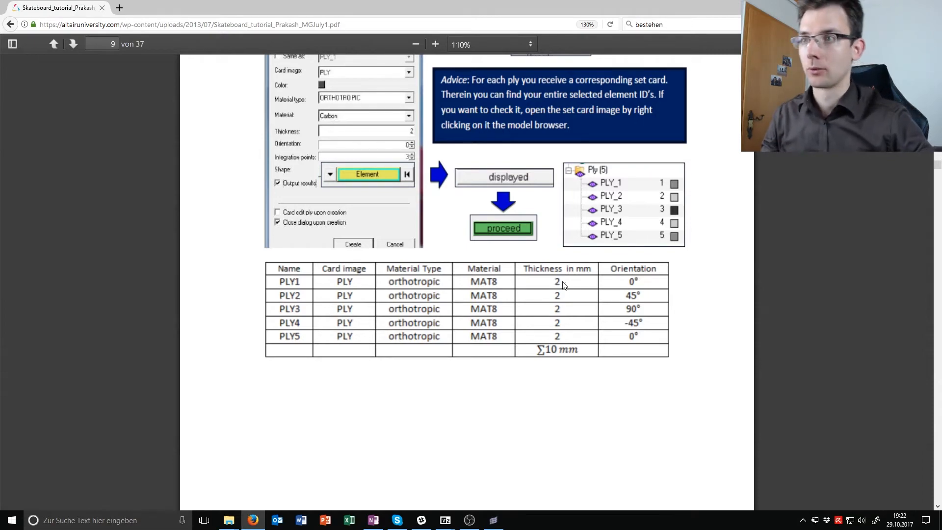
{"action": "key", "text": "alt+Tab"}
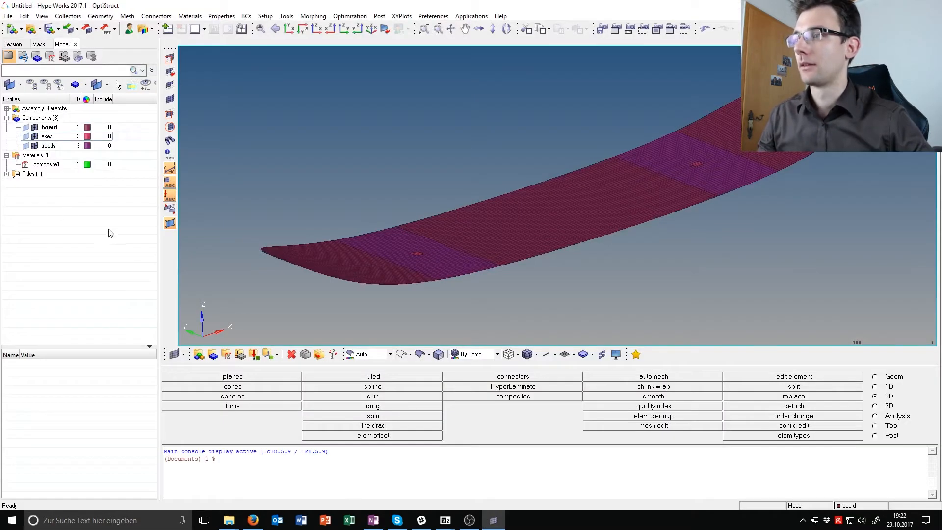
- Start a new ply named ply1 with card image PLY, material composite1 and a thickness of 2
{"action": "key", "text": "alt+Tab"}
{"action": "key", "text": "alt+Tab"}
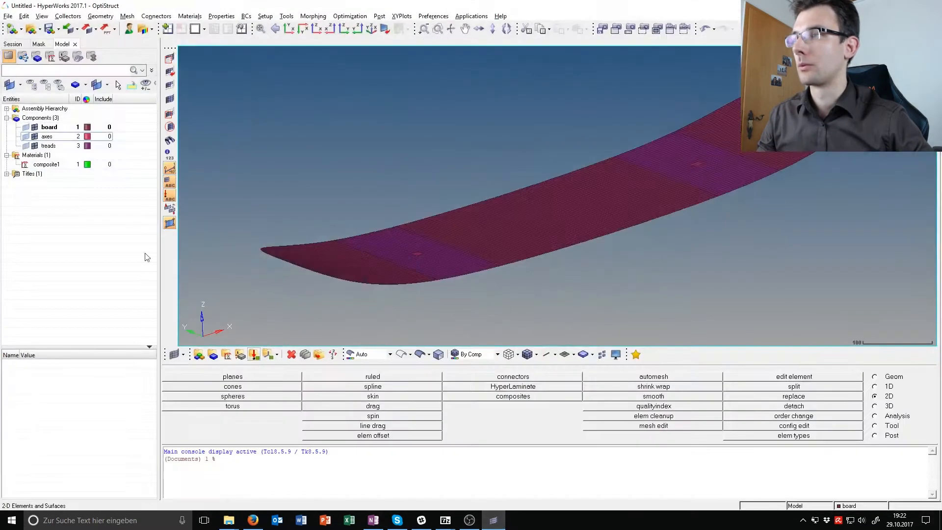
{"action": "right_click", "coordinate": [70, 212]}
{"action": "mouse_move", "coordinate": [74, 214]}
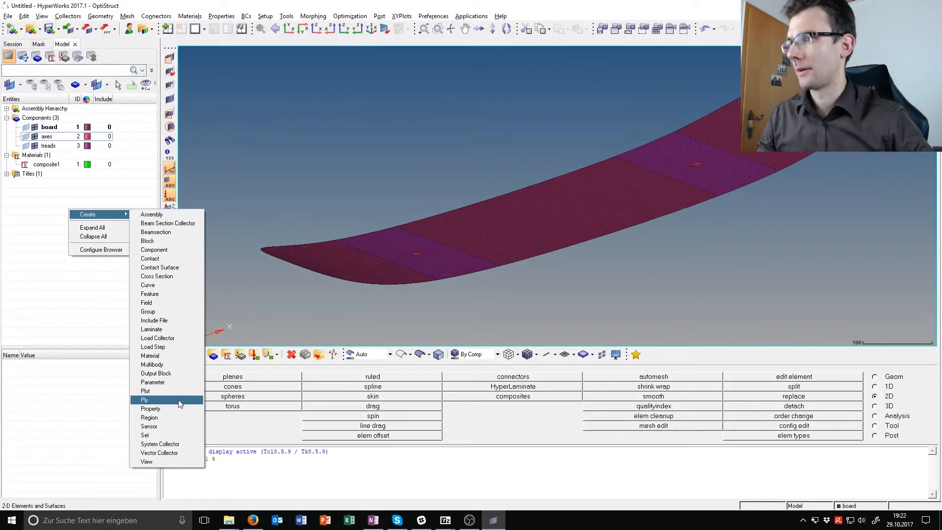
{"action": "left_click", "coordinate": [180, 402]}
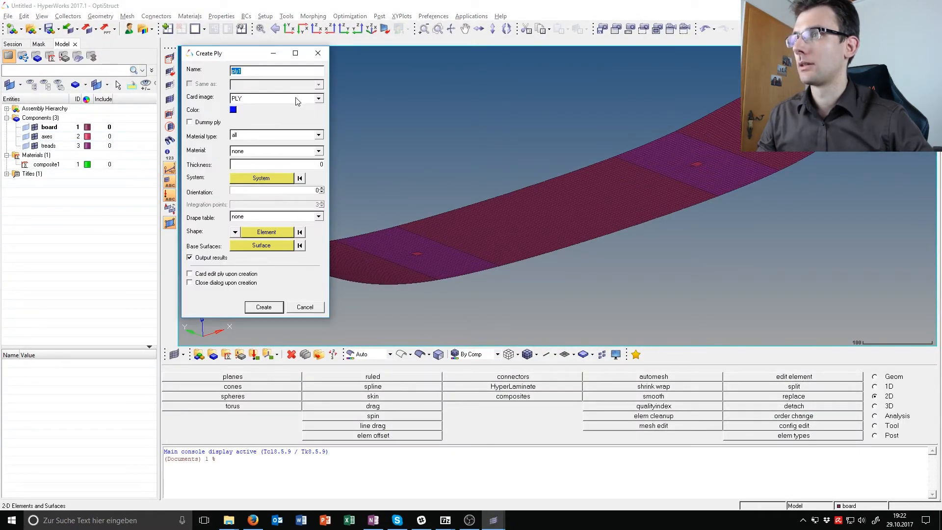
{"action": "left_click", "coordinate": [269, 140]}
{"action": "left_click", "coordinate": [269, 141]}
{"action": "left_click", "coordinate": [268, 150]}
{"action": "left_click", "coordinate": [265, 169]}
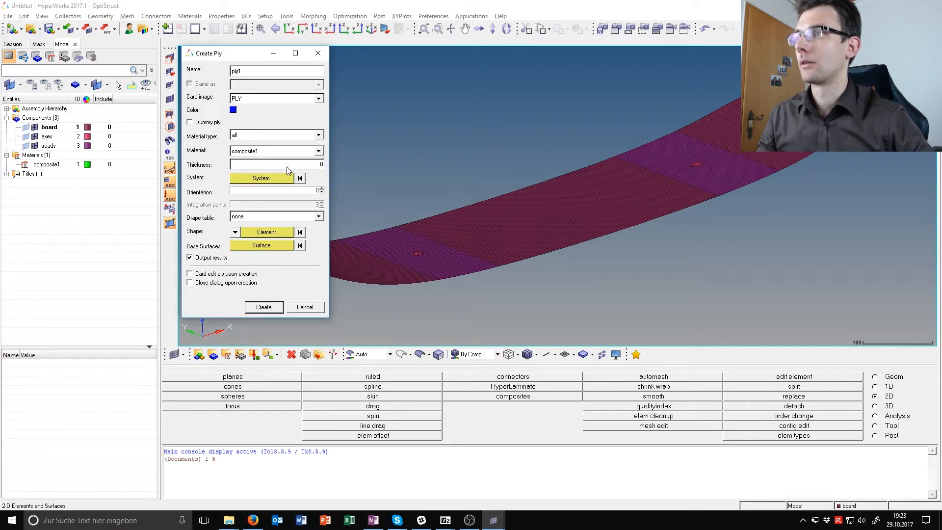
{"action": "type", "text": "2"}
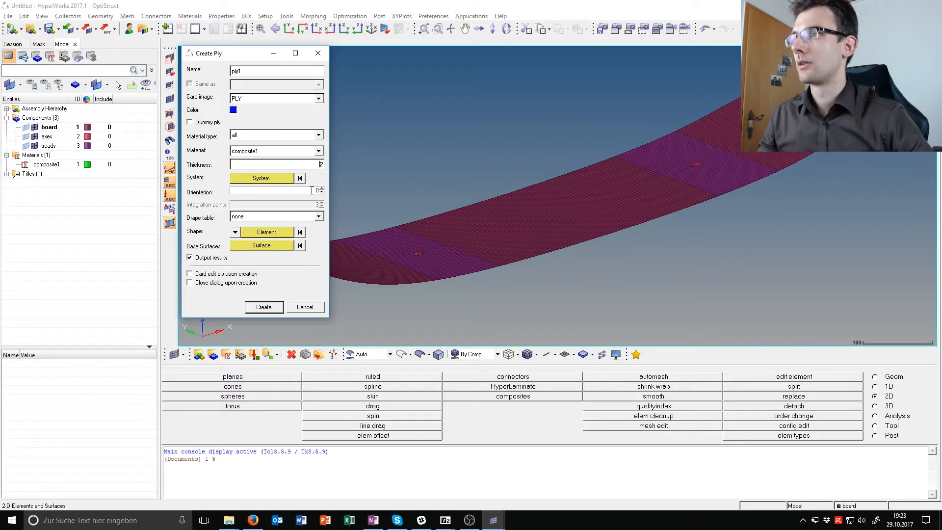
- Assign all displayed elements as ply1's shape and create the ply with a 0° orientation
{"action": "left_click", "coordinate": [276, 236]}
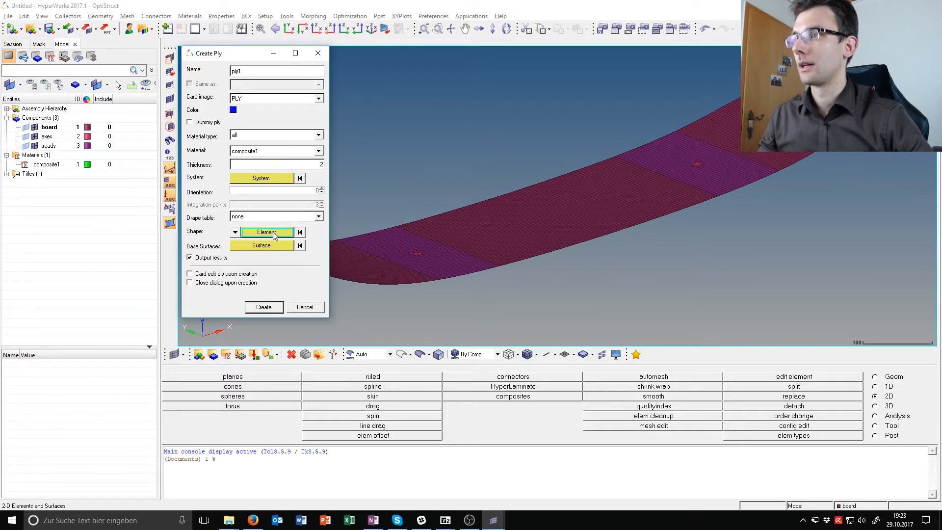
{"action": "left_click", "coordinate": [259, 379]}
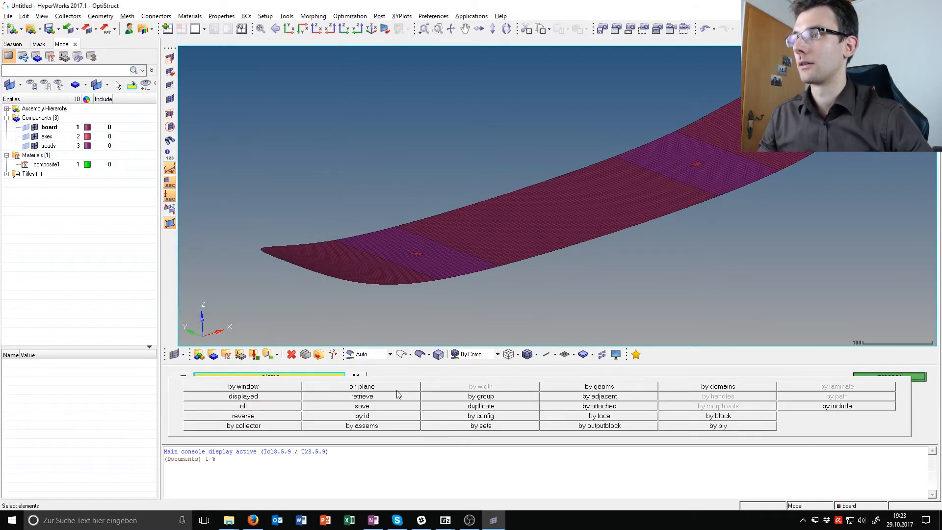
{"action": "left_click", "coordinate": [275, 398]}
{"action": "left_click", "coordinate": [890, 377]}
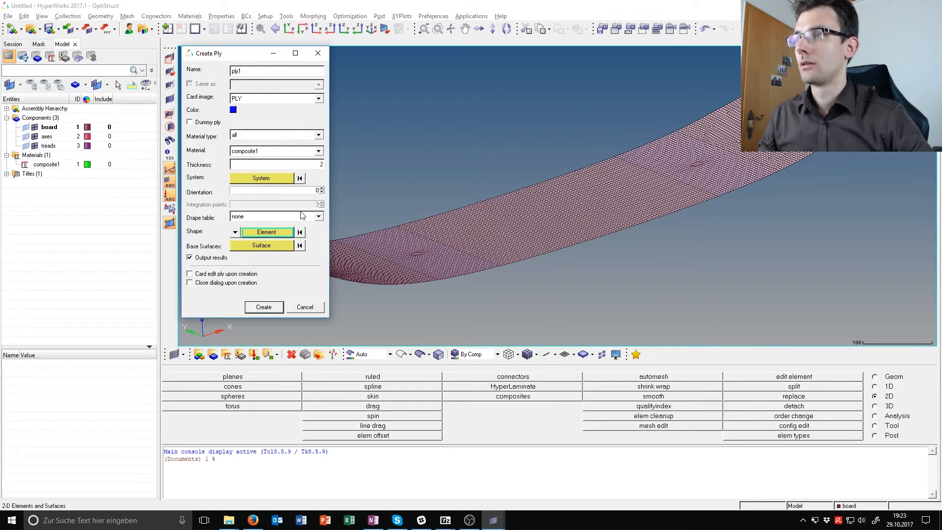
{"action": "left_click", "coordinate": [266, 308]}
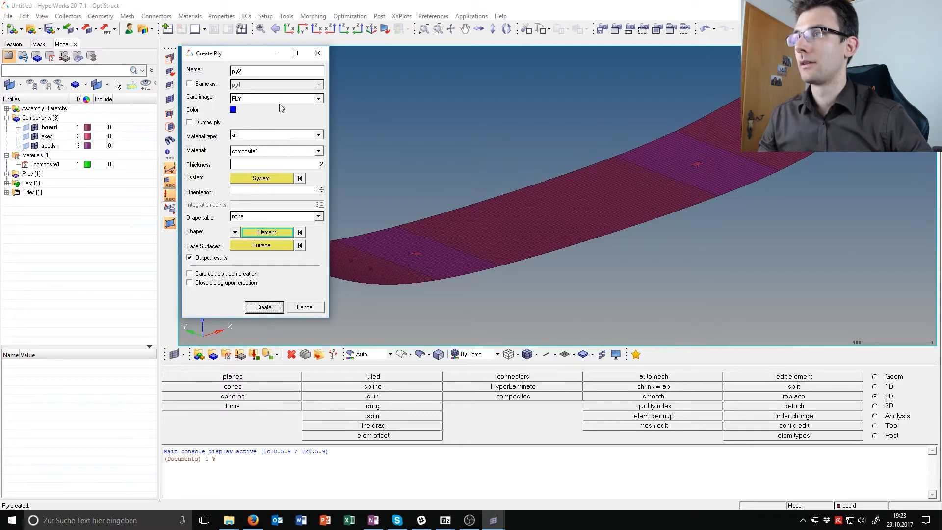
- Create ply2 with a 45° orientation, consulting the ply table in the tutorial PDF beside the ply settings
{"action": "key", "text": "alt+Tab"}
{"action": "key", "text": "alt+Tab"}
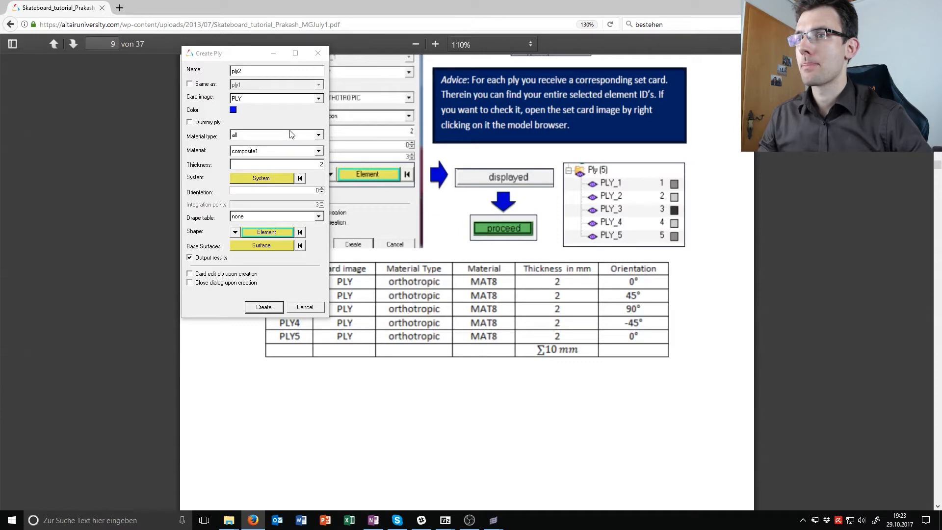
{"action": "left_click_drag", "start_coordinate": [255, 58], "coordinate": [185, 130]}
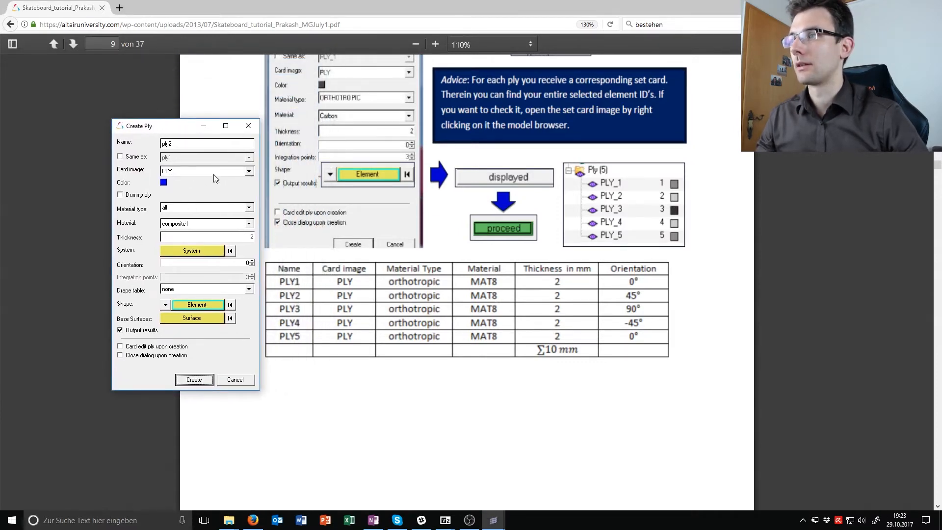
{"action": "double_click", "coordinate": [241, 261]}
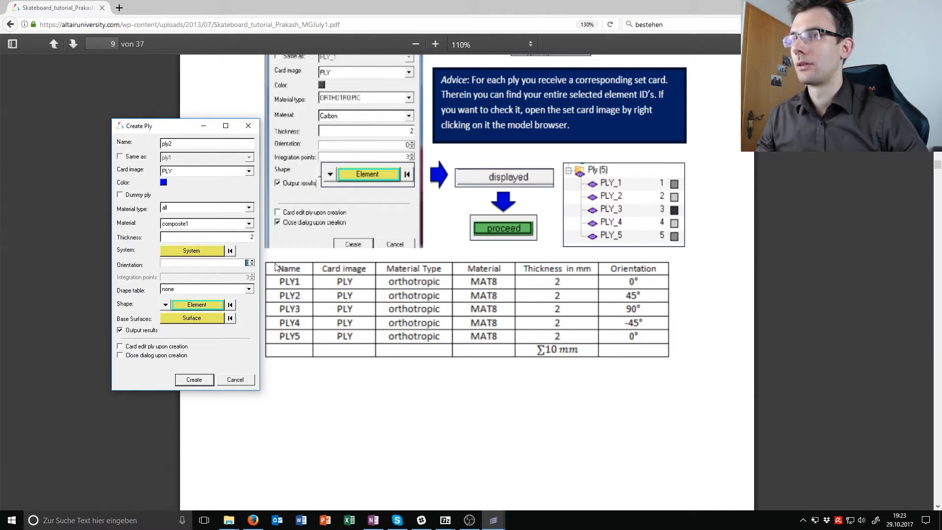
{"action": "type", "text": "45"}
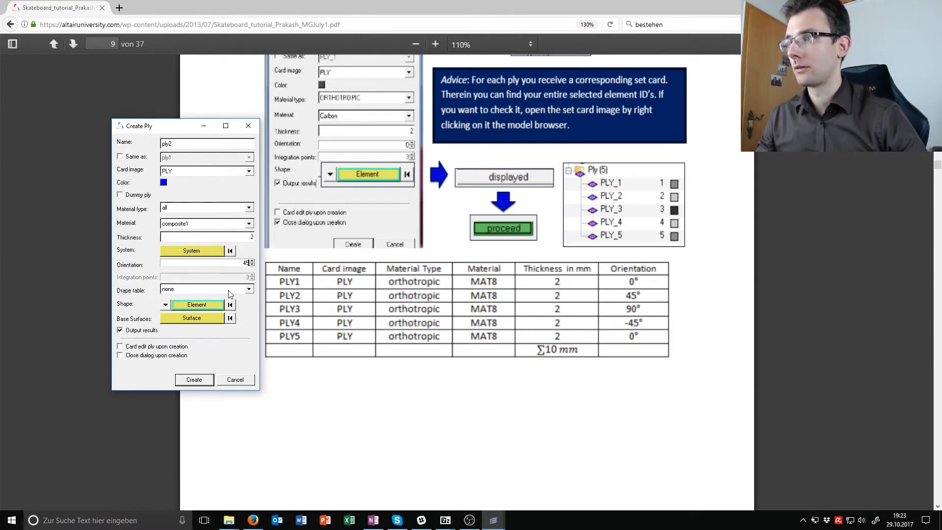
{"action": "left_click", "coordinate": [195, 382]}
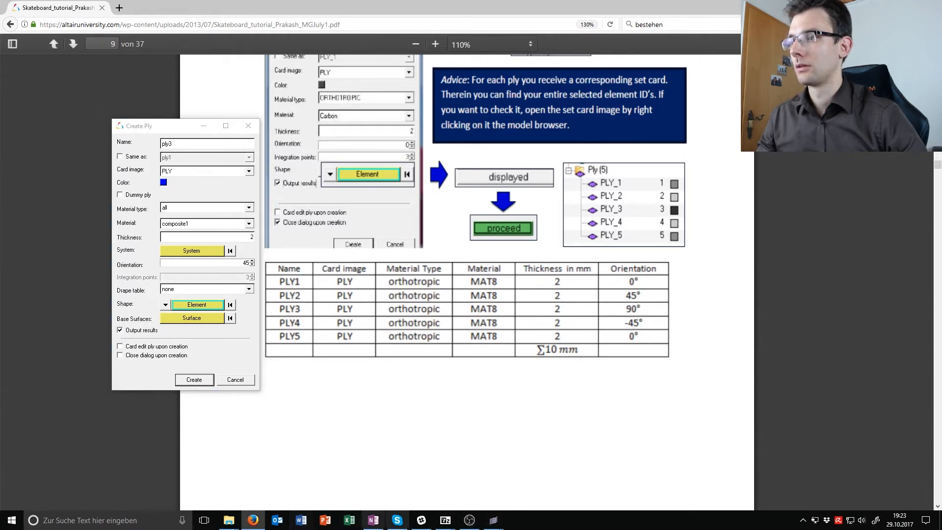
- Return to HyperMesh, quit creating plies and delete ply2 from the model
{"action": "left_click", "coordinate": [488, 491]}
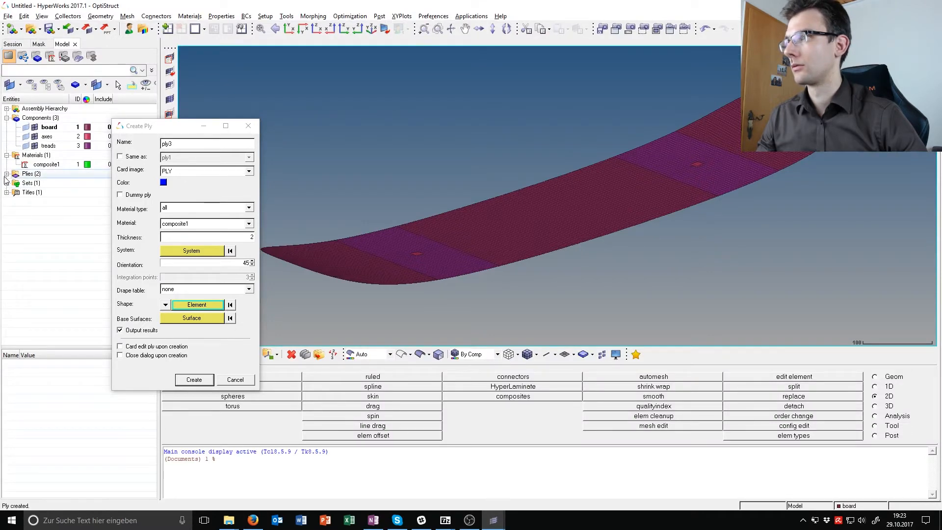
{"action": "left_click", "coordinate": [235, 380]}
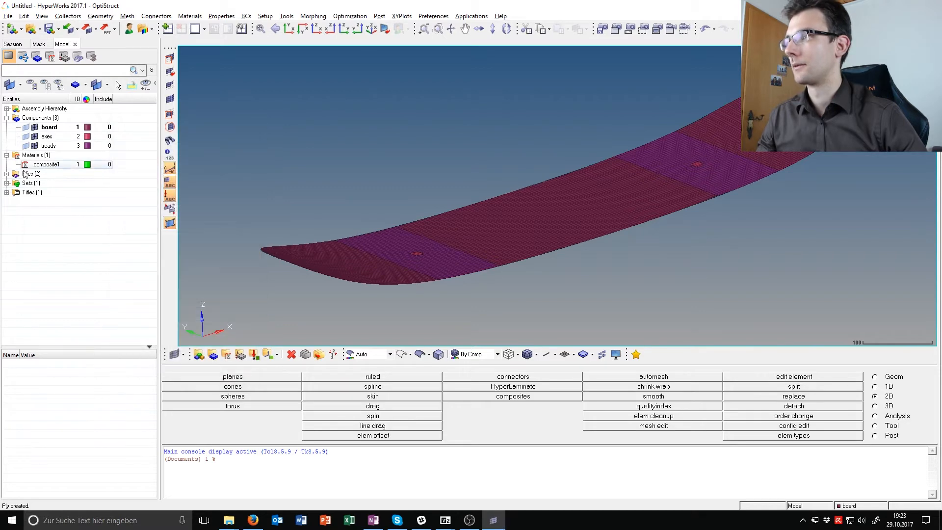
{"action": "left_click", "coordinate": [7, 174]}
{"action": "left_click", "coordinate": [46, 193]}
{"action": "key", "text": "Delete"}
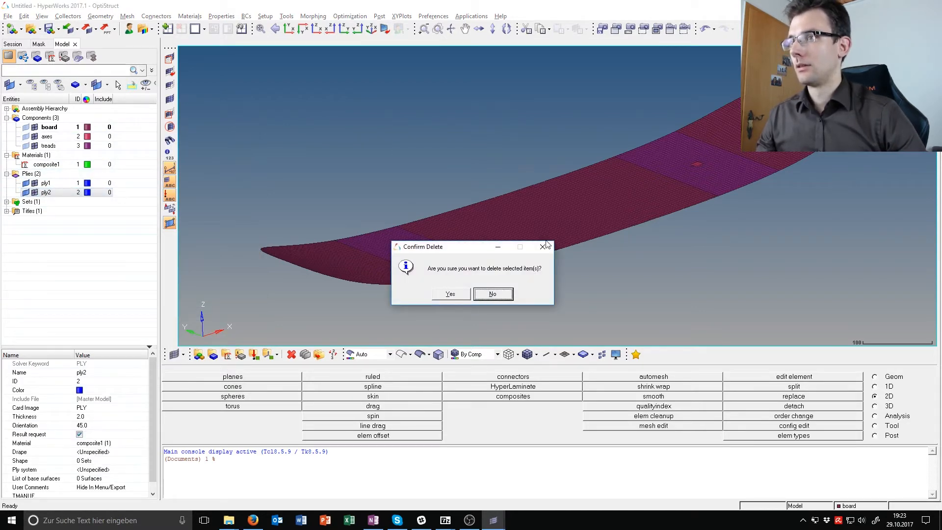
{"action": "left_click", "coordinate": [499, 294]}
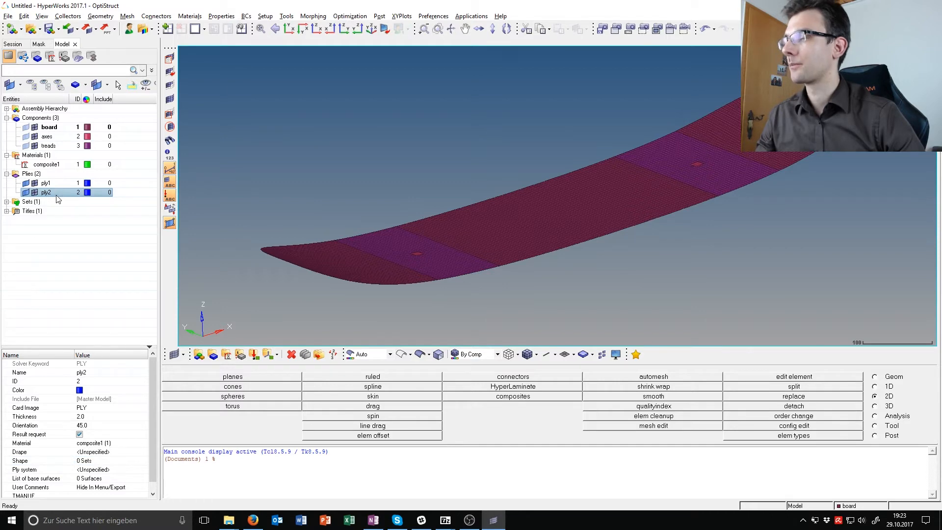
{"action": "key", "text": "Delete"}
{"action": "left_click", "coordinate": [444, 294]}
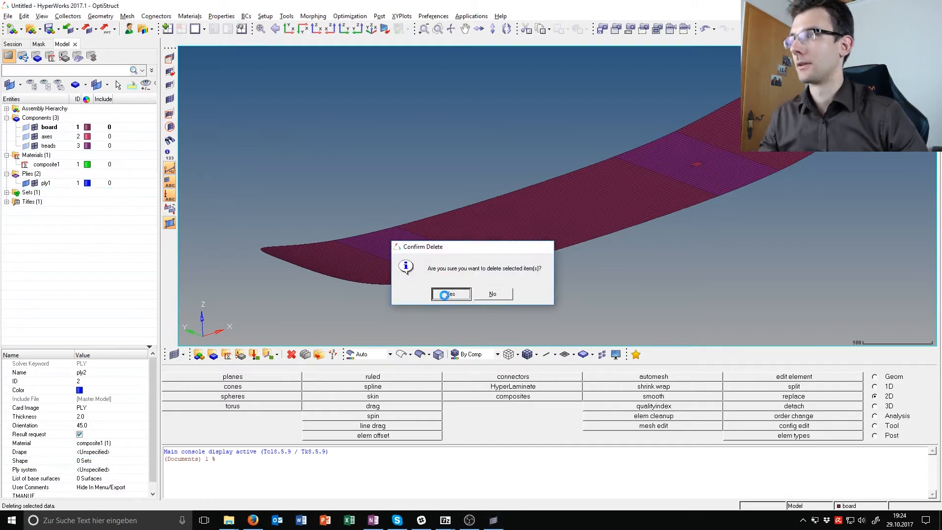
- Start a new ply named ply2 with a thickness of 2 and an orientation of 45°
{"action": "right_click", "coordinate": [71, 211]}
{"action": "mouse_move", "coordinate": [120, 215]}
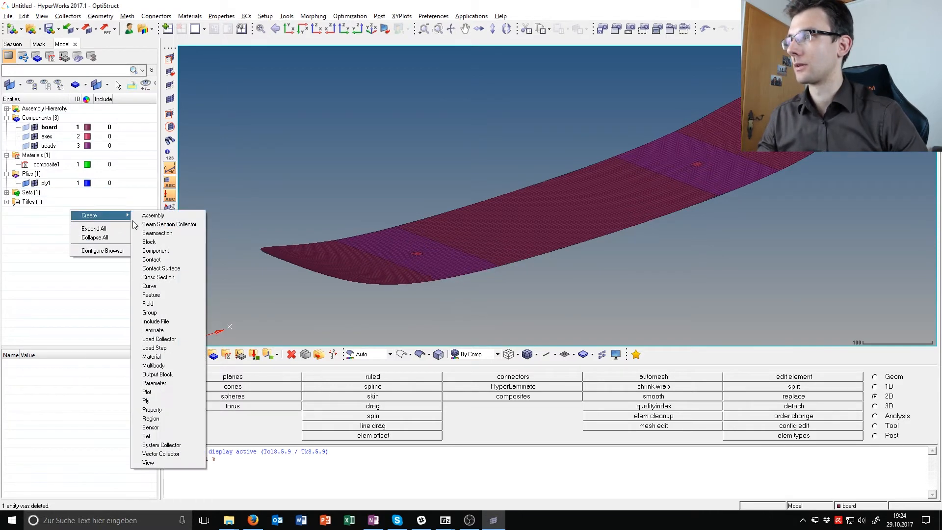
{"action": "left_click", "coordinate": [191, 401]}
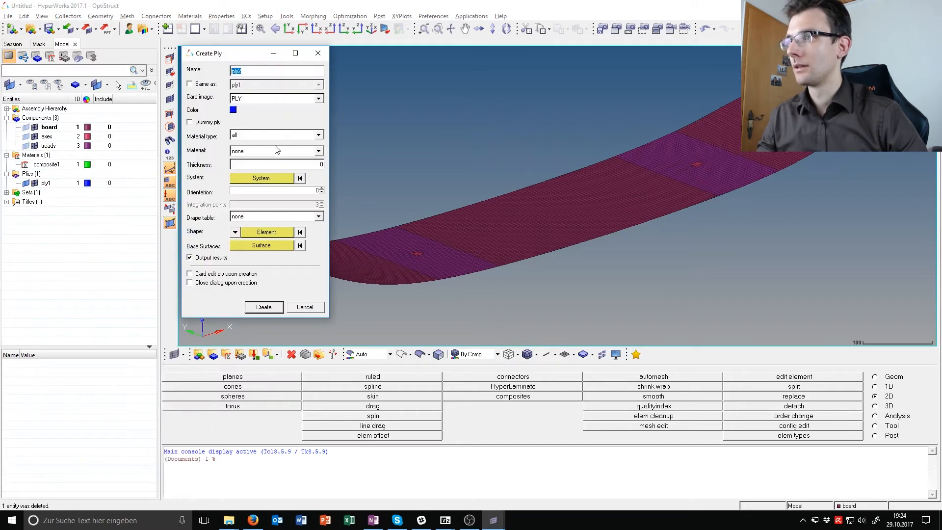
{"action": "left_click", "coordinate": [316, 165]}
{"action": "type", "text": "2"}
{"action": "left_click", "coordinate": [308, 192]}
{"action": "double_click", "coordinate": [309, 191]}
- Assign all displayed elements as ply2's shape and create the ply
{"action": "left_click", "coordinate": [270, 232]}
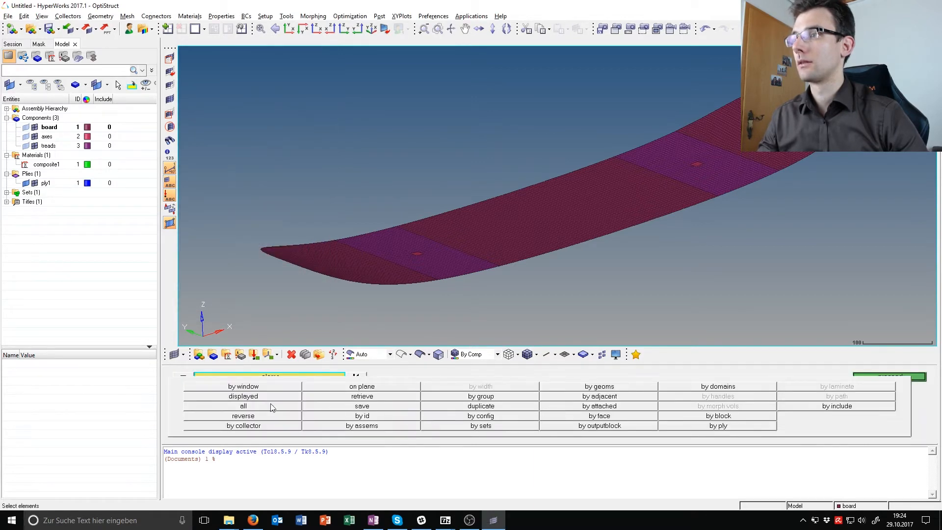
{"action": "left_click", "coordinate": [238, 397]}
{"action": "left_click", "coordinate": [893, 378]}
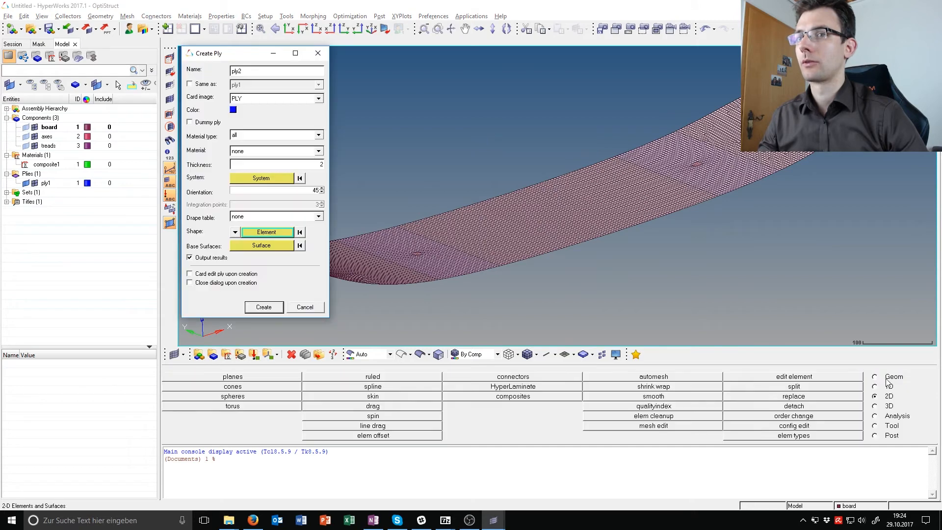
{"action": "left_click", "coordinate": [263, 307]}
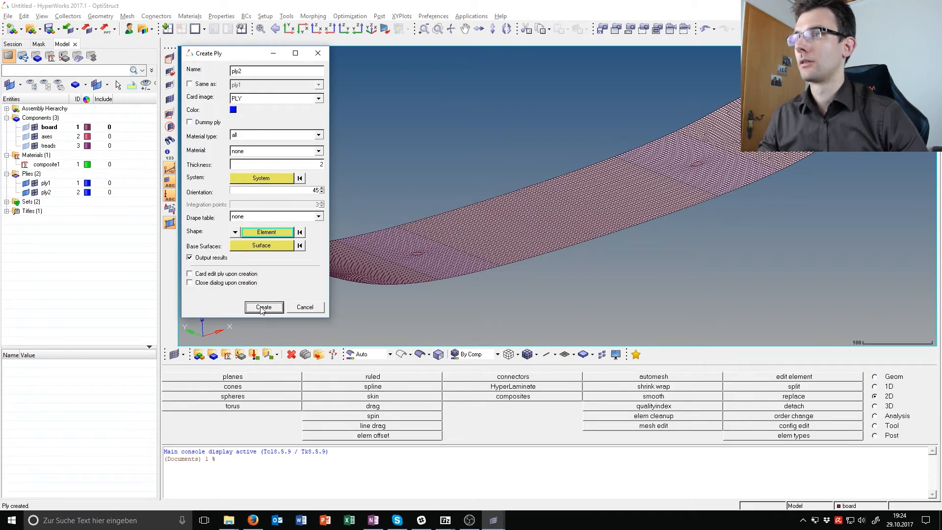
- Create ply3 with a 90° orientation and a thickness of 2 on all displayed elements
{"action": "double_click", "coordinate": [315, 190]}
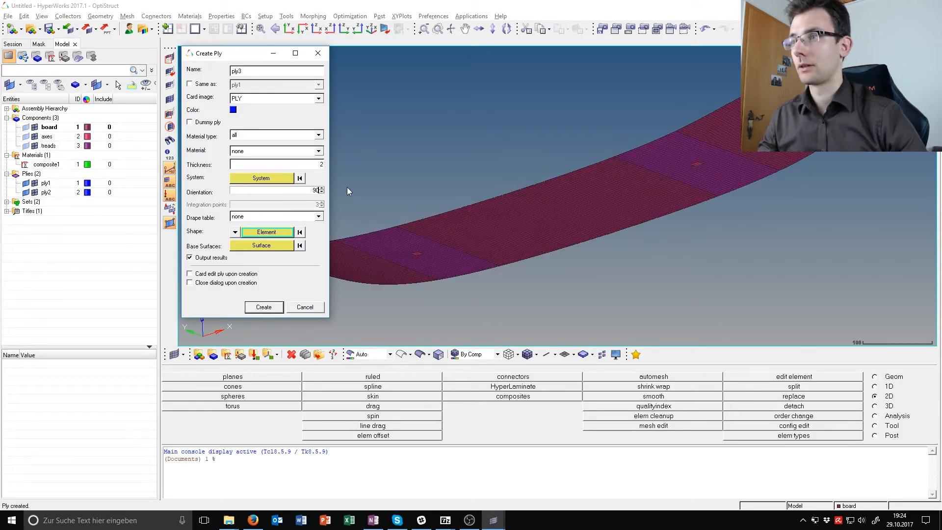
{"action": "left_click", "coordinate": [278, 233]}
{"action": "left_click", "coordinate": [265, 377]}
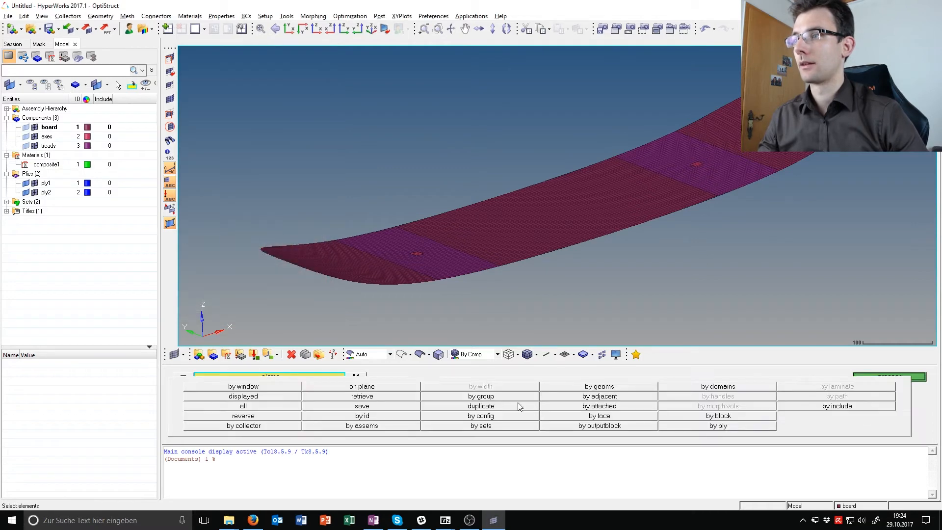
{"action": "left_click", "coordinate": [293, 396]}
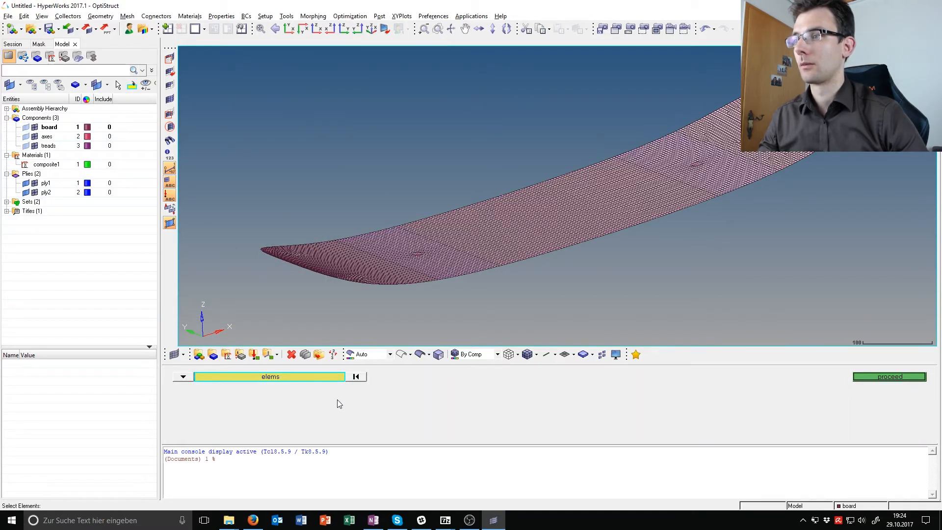
{"action": "left_click", "coordinate": [903, 377]}
{"action": "left_click", "coordinate": [264, 307]}
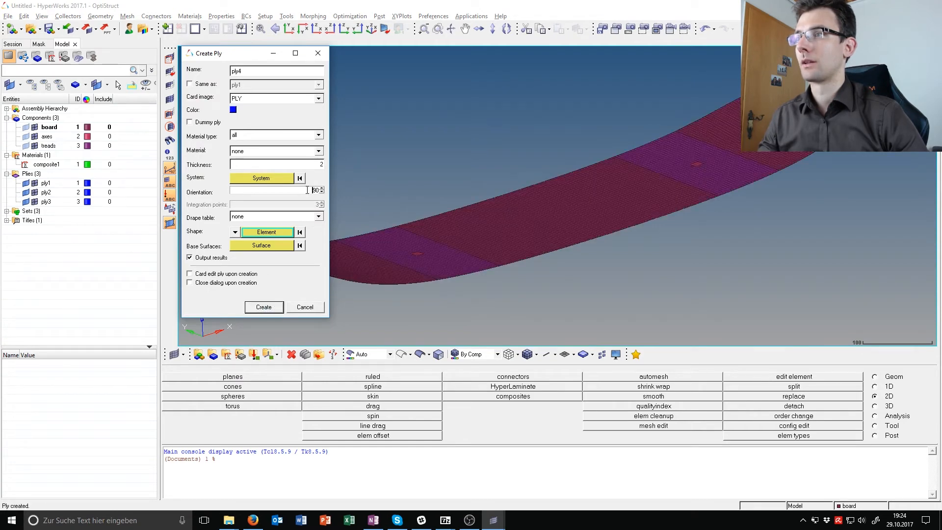
- Create ply4 with a -45° orientation and a thickness of 2 on all displayed elements
{"action": "type", "text": "-45"}
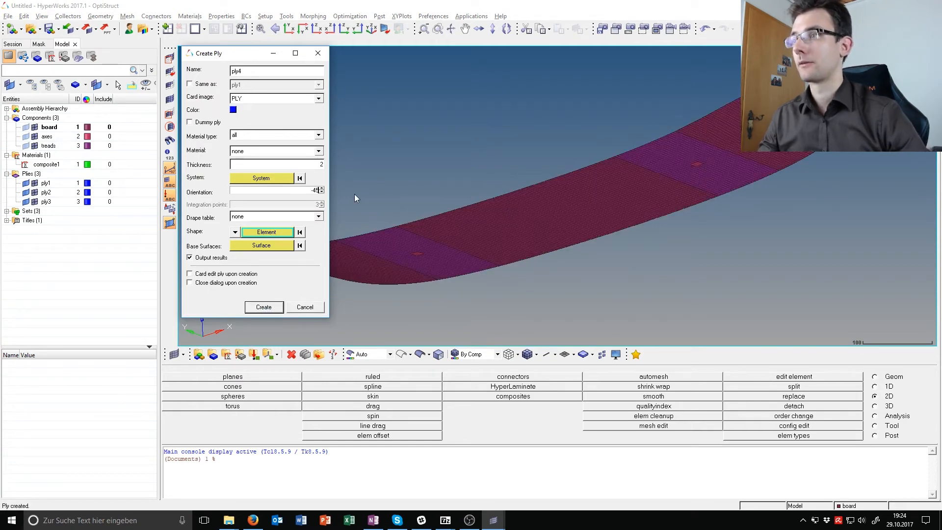
{"action": "left_click", "coordinate": [270, 234]}
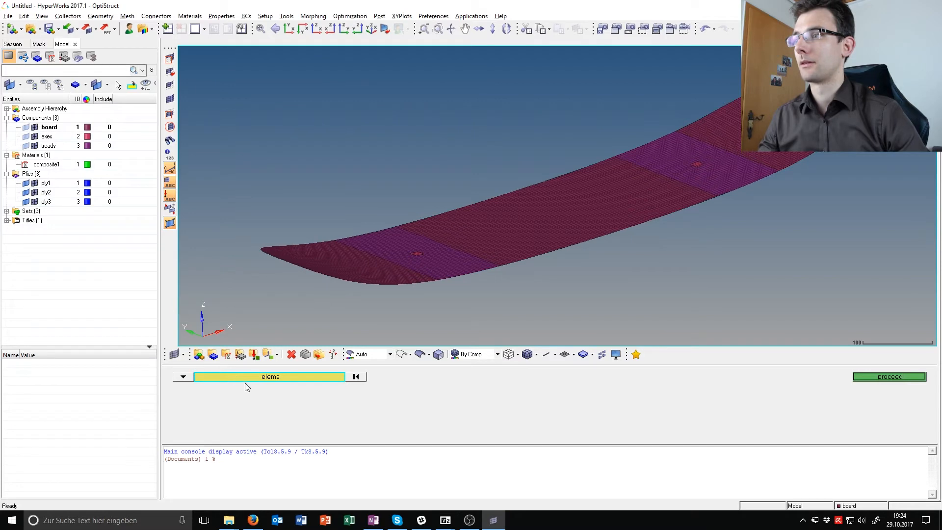
{"action": "left_click", "coordinate": [245, 379]}
{"action": "left_click", "coordinate": [300, 404]}
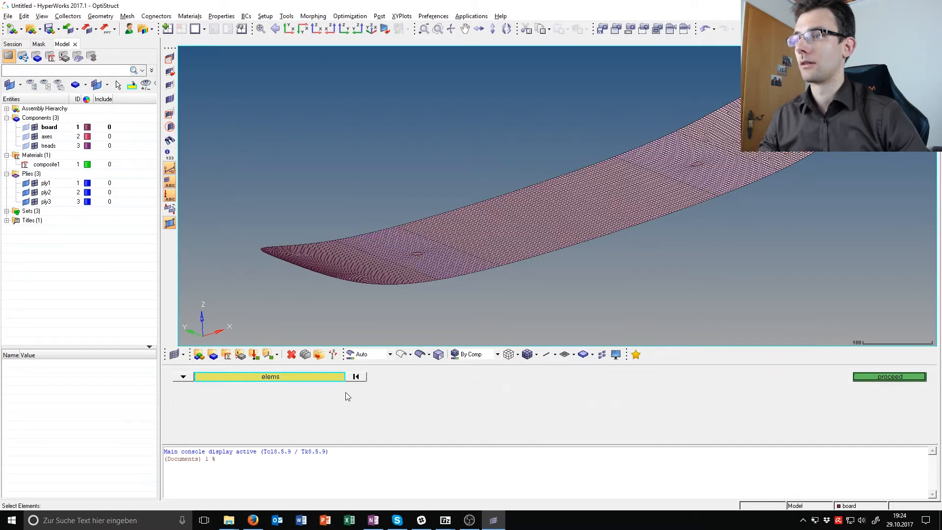
{"action": "left_click", "coordinate": [897, 376]}
{"action": "left_click", "coordinate": [278, 310]}
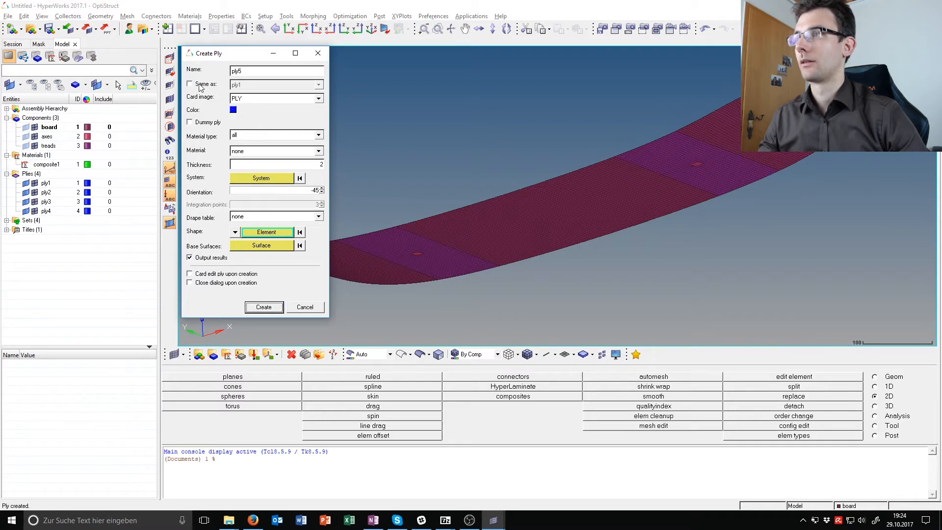
- Create ply5 with the same definition as ply1 and finish creating plies
{"action": "left_click", "coordinate": [190, 84]}
{"action": "left_click", "coordinate": [269, 311]}
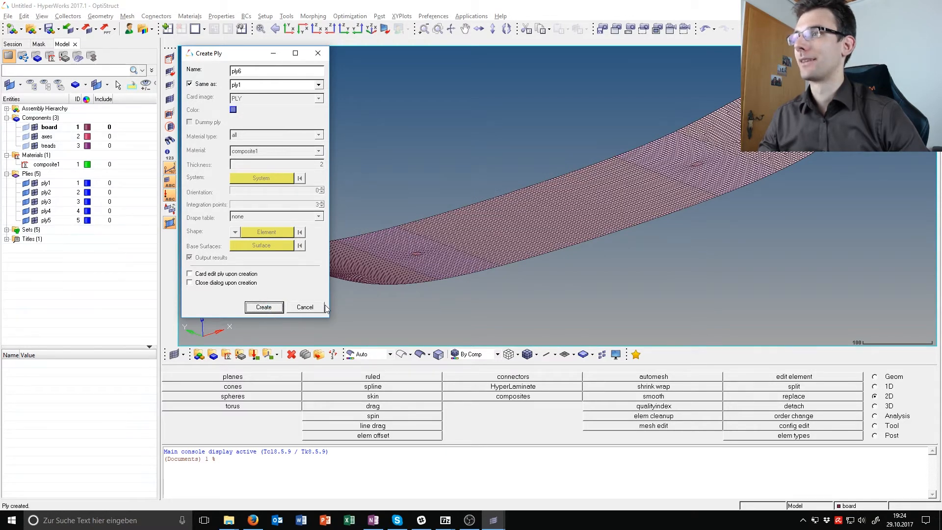
{"action": "left_click", "coordinate": [305, 307]}
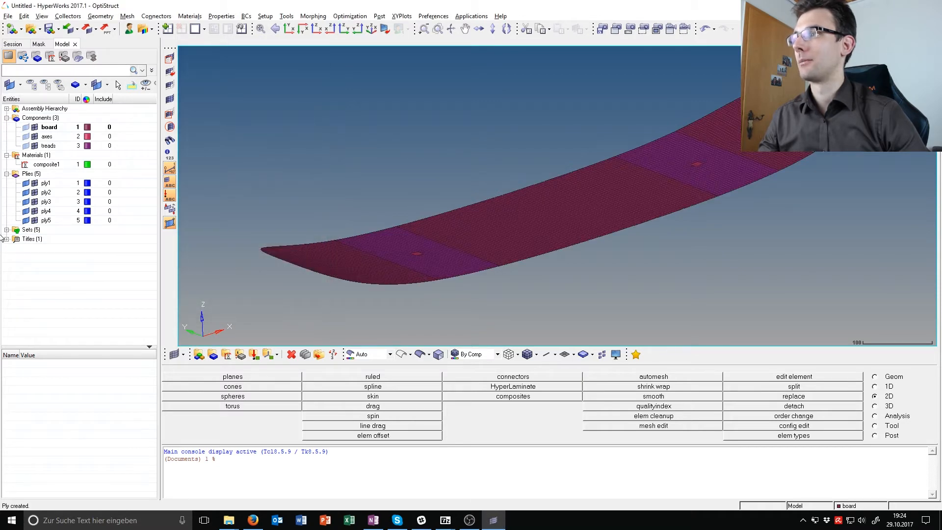
- Check ply5's properties in the model and switch to the tutorial PDF to examine the ply stacking illustration
{"action": "left_click", "coordinate": [47, 221]}
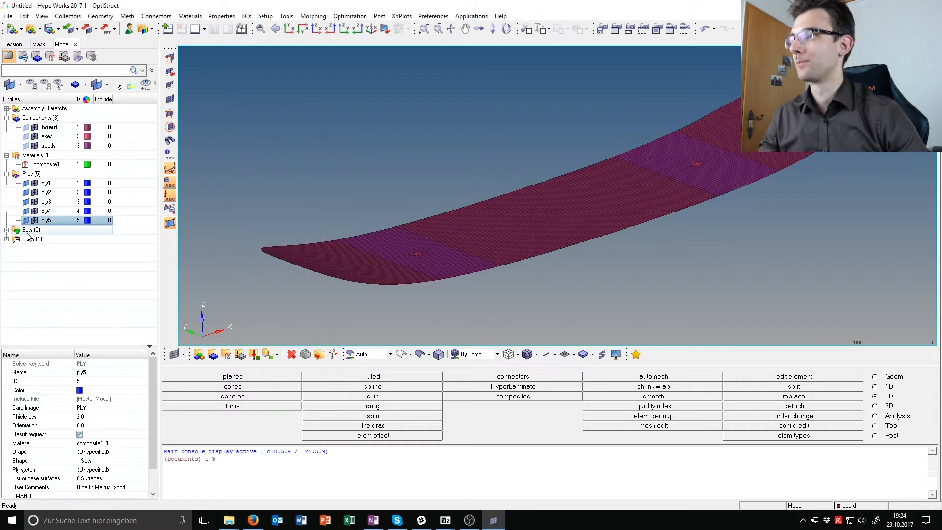
{"action": "right_click_drag", "start_coordinate": [608, 190], "coordinate": [582, 196], "text": "ctrl"}
{"action": "scroll", "coordinate": [564, 173], "scroll_direction": "down", "scroll_amount": 3, "text": "ctrl"}
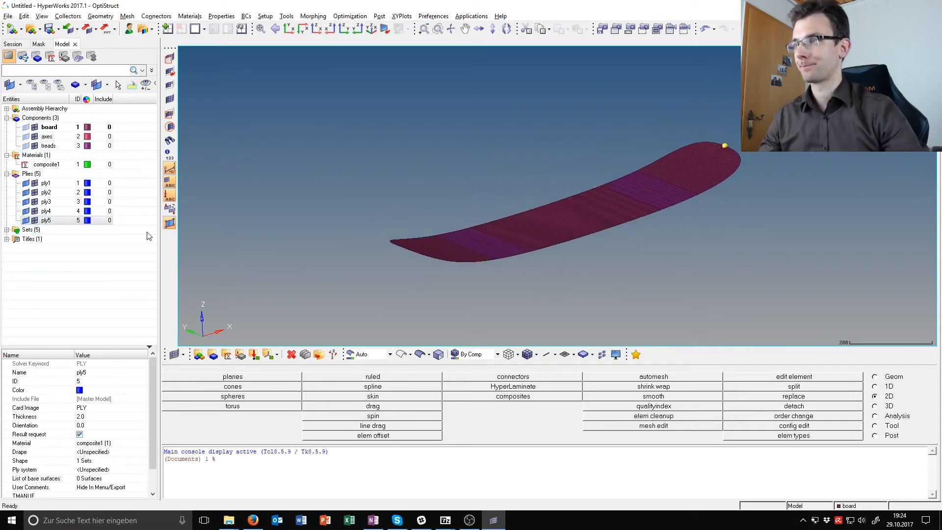
{"action": "left_click", "coordinate": [70, 273]}
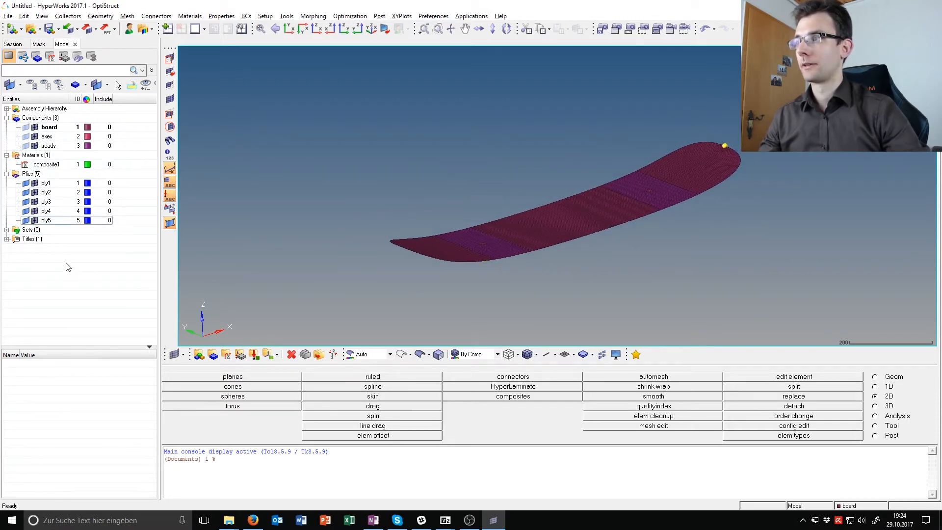
{"action": "key", "text": "alt+Tab"}
{"action": "scroll", "coordinate": [407, 260], "scroll_direction": "down", "scroll_amount": 10}
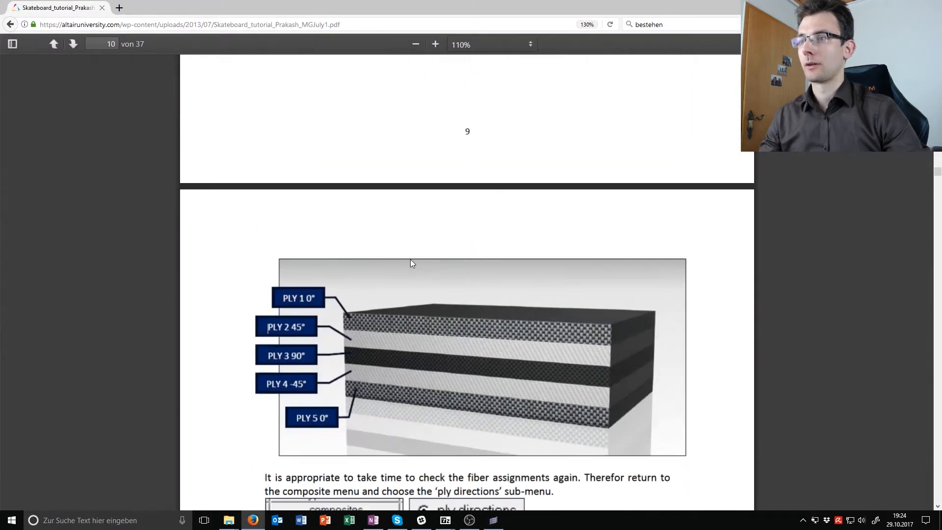
- Read the tutorial PDF's instructions on checking the ply angles and creating the laminate in section 2.5
{"action": "scroll", "coordinate": [407, 249], "scroll_direction": "up", "scroll_amount": 12}
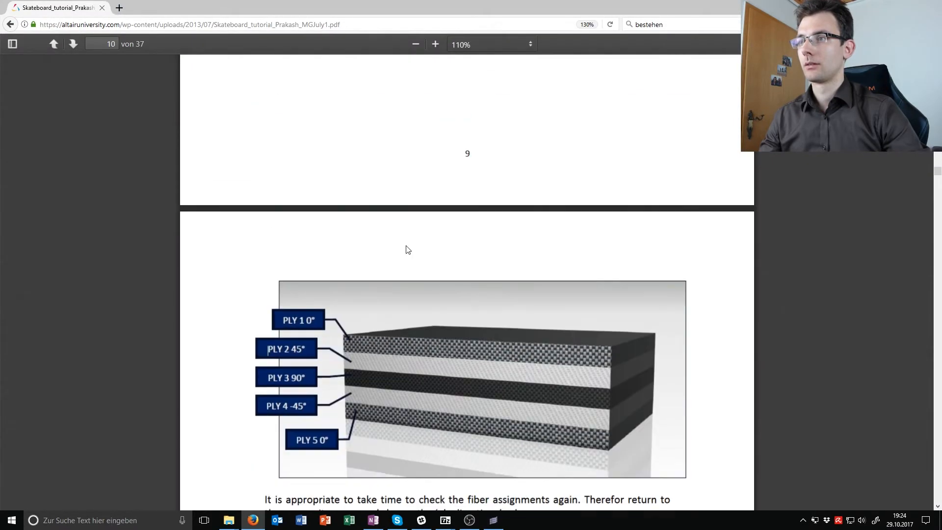
{"action": "scroll", "coordinate": [407, 250], "scroll_direction": "up", "scroll_amount": 8}
{"action": "scroll", "coordinate": [406, 251], "scroll_direction": "down", "scroll_amount": 20}
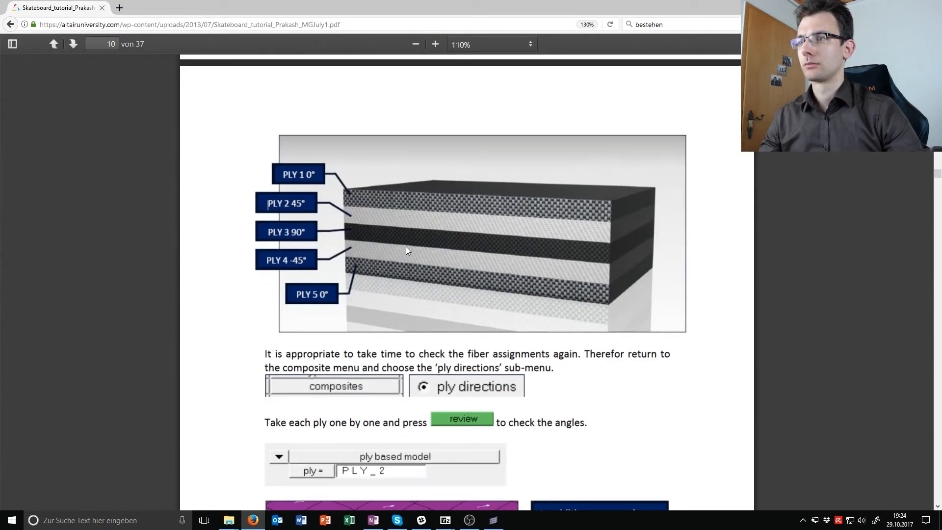
{"action": "scroll", "coordinate": [405, 251], "scroll_direction": "down", "scroll_amount": 2}
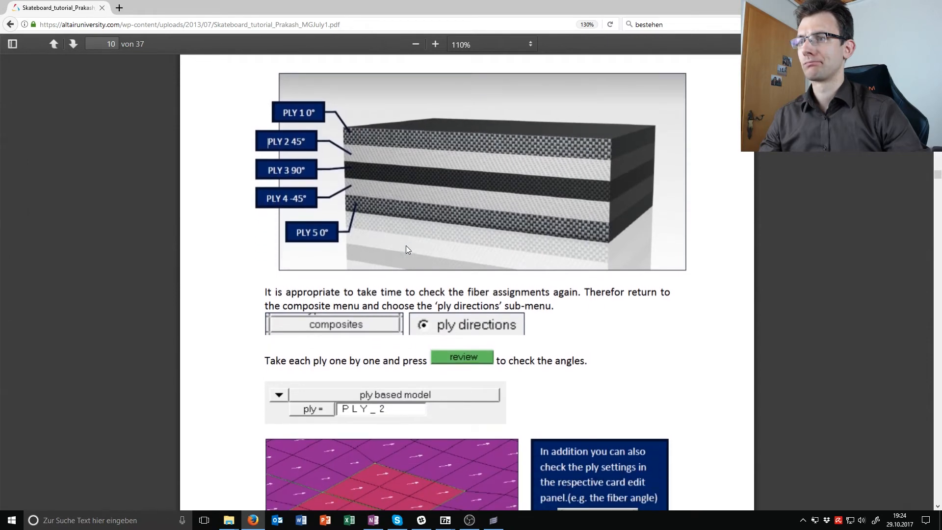
{"action": "scroll", "coordinate": [405, 246], "scroll_direction": "down", "scroll_amount": 4}
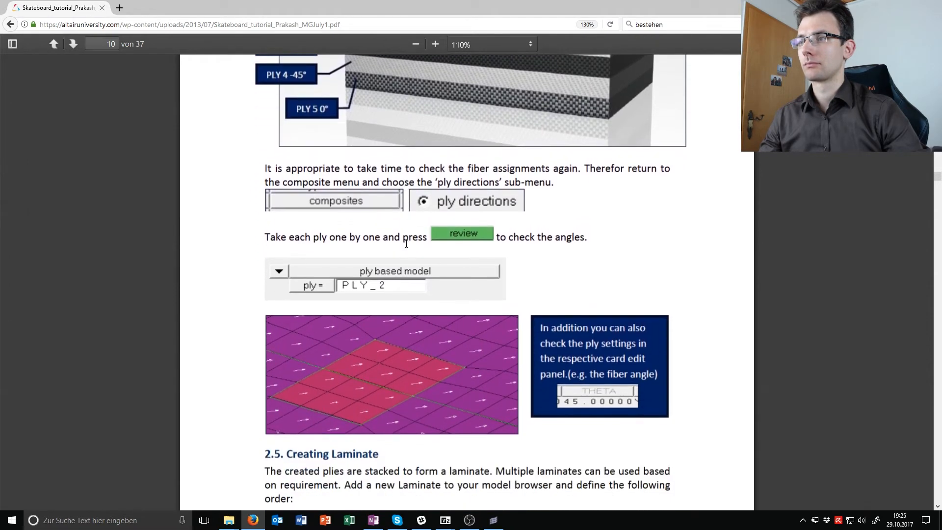
{"action": "scroll", "coordinate": [407, 245], "scroll_direction": "down", "scroll_amount": 2}
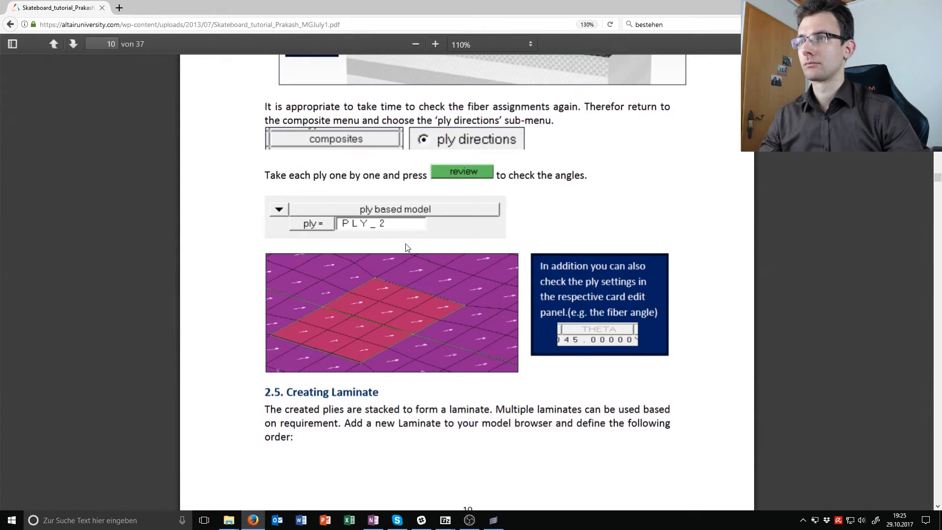
{"action": "scroll", "coordinate": [405, 247], "scroll_direction": "down", "scroll_amount": 14}
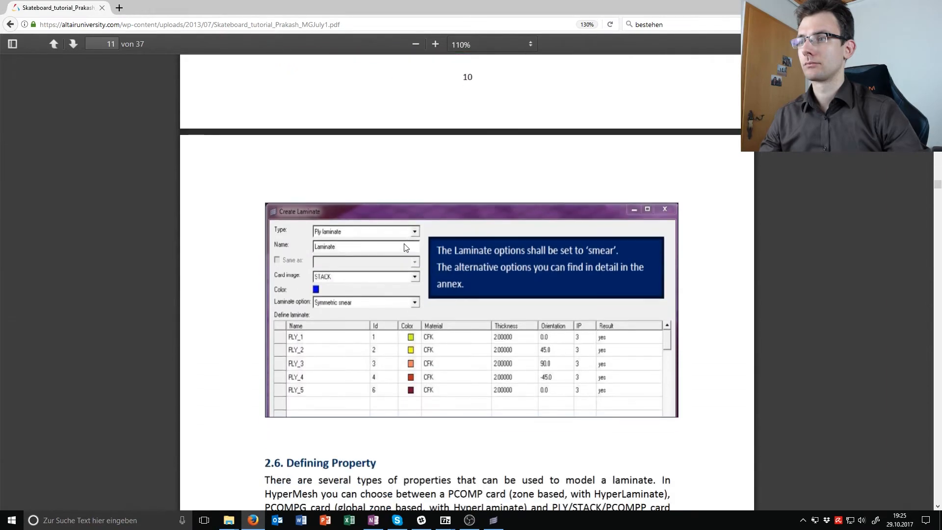
{"action": "scroll", "coordinate": [405, 243], "scroll_direction": "up", "scroll_amount": 12}
{"action": "scroll", "coordinate": [403, 240], "scroll_direction": "down", "scroll_amount": 6}
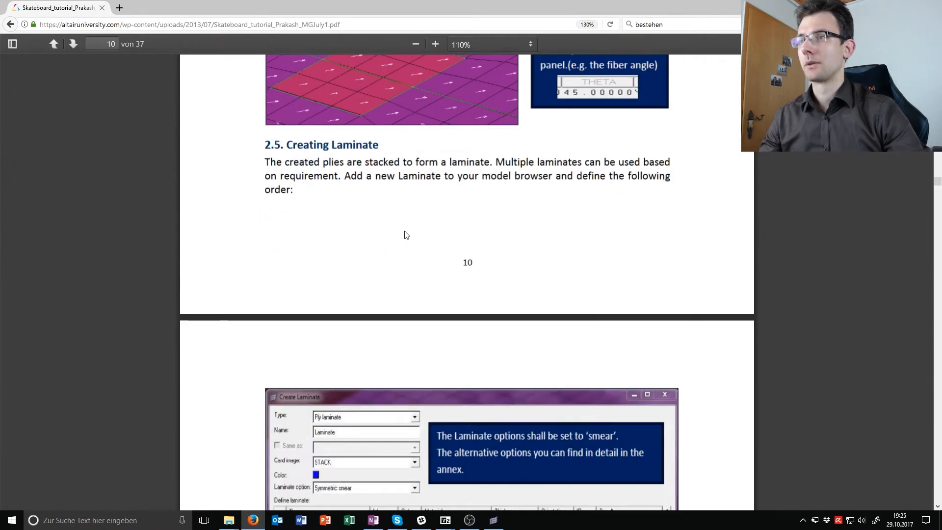
- Switch to HyperMesh and start a new ply laminate with ply1 and ply2 as its first two layers
{"action": "key", "text": "alt+Tab"}
{"action": "right_click", "coordinate": [76, 264]}
{"action": "mouse_move", "coordinate": [101, 267]}
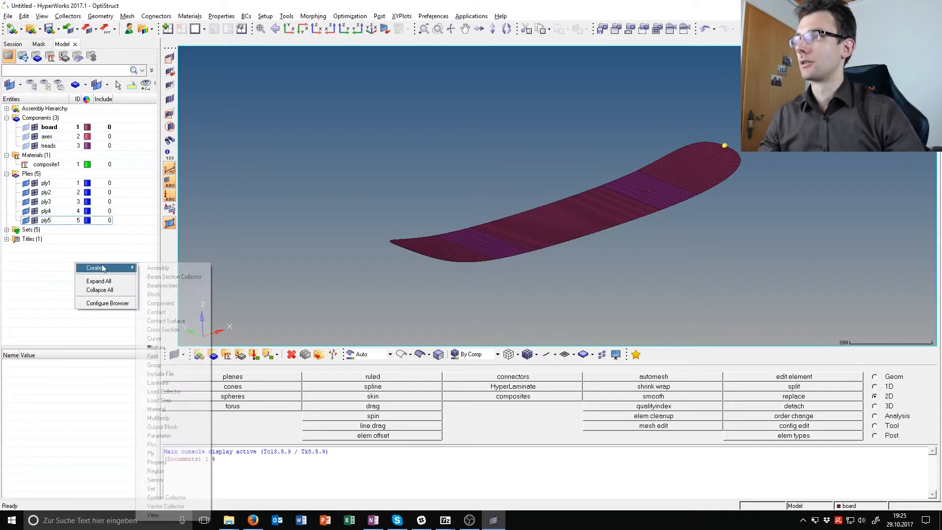
{"action": "left_click", "coordinate": [183, 382]}
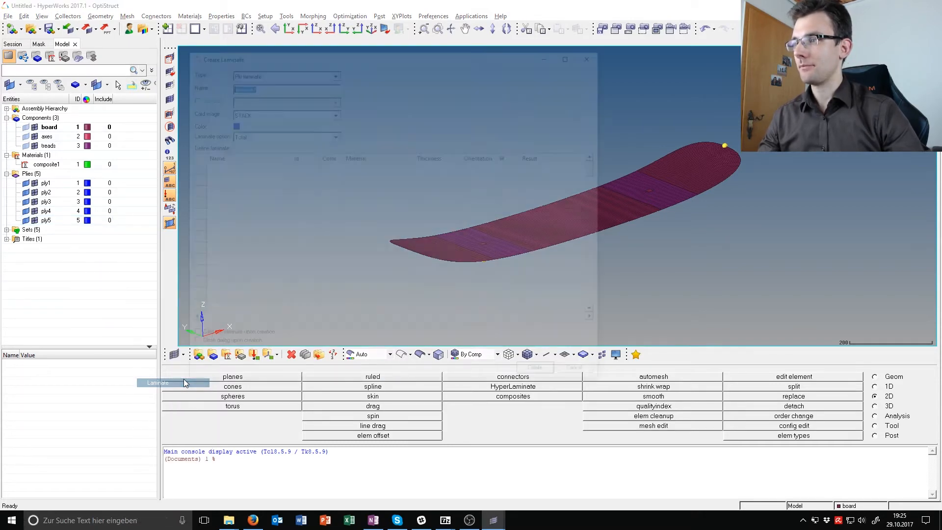
{"action": "left_click", "coordinate": [220, 167]}
{"action": "left_click", "coordinate": [282, 167]}
{"action": "left_click", "coordinate": [276, 176]}
{"action": "left_click", "coordinate": [282, 179]}
{"action": "left_click", "coordinate": [276, 195]}
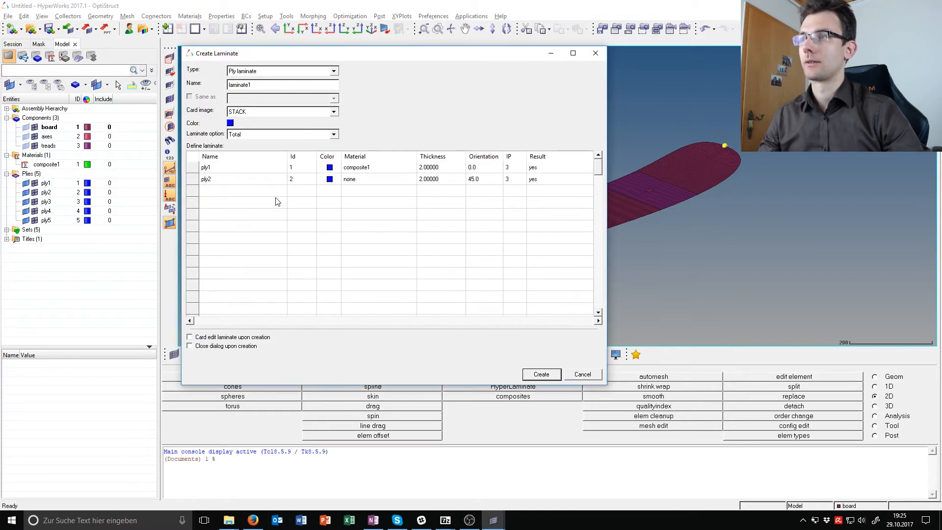
- Add ply3, ply4 and ply5, in that order, as the remaining layers in the laminate definition
{"action": "left_click", "coordinate": [283, 191]}
{"action": "left_click", "coordinate": [275, 213]}
{"action": "left_click", "coordinate": [282, 201]}
{"action": "left_click", "coordinate": [277, 231]}
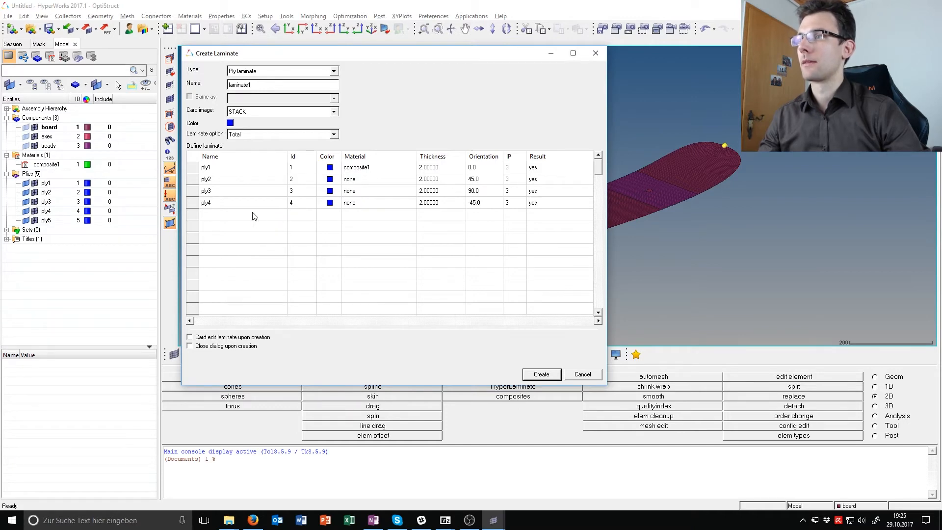
{"action": "left_click", "coordinate": [281, 200]}
{"action": "left_click", "coordinate": [281, 202]}
{"action": "left_click", "coordinate": [282, 214]}
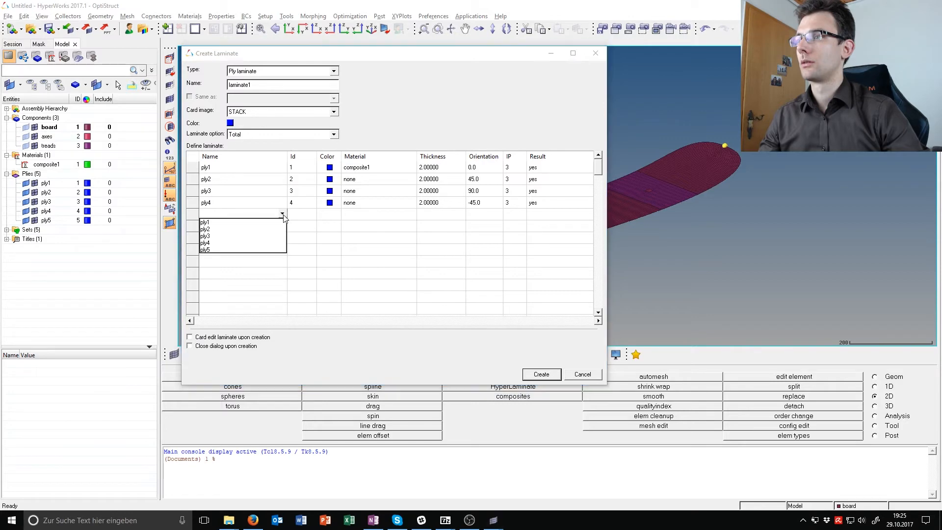
{"action": "left_click", "coordinate": [274, 249]}
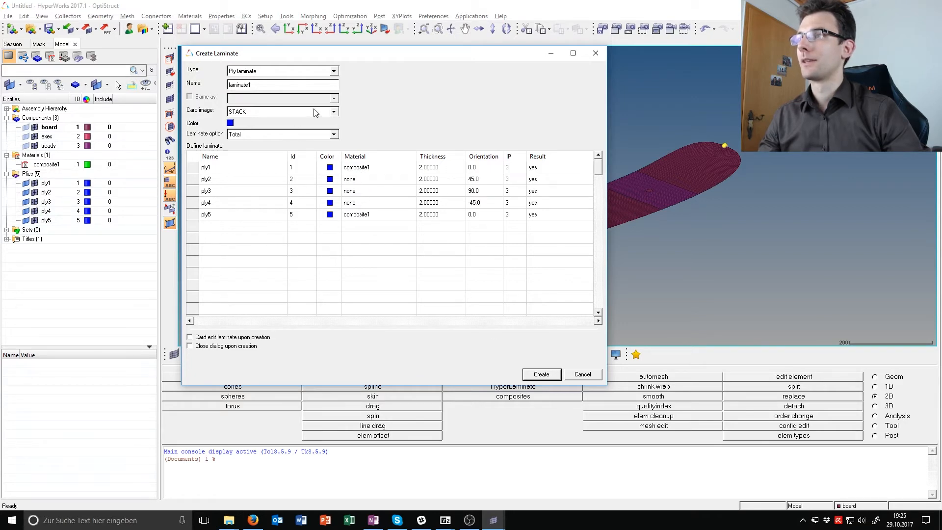
- Set the laminate option to Smear, create the laminate and leave the creation dialog
{"action": "left_click", "coordinate": [332, 135]}
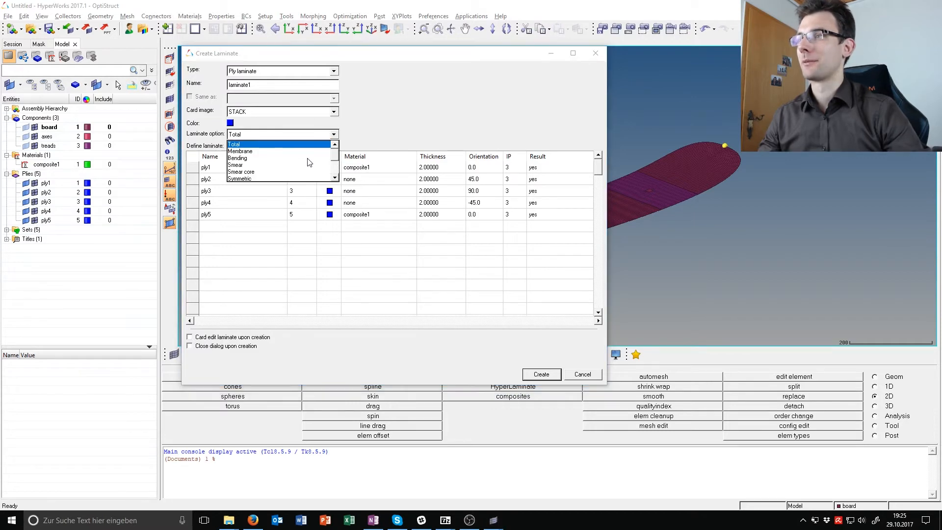
{"action": "left_click", "coordinate": [292, 166]}
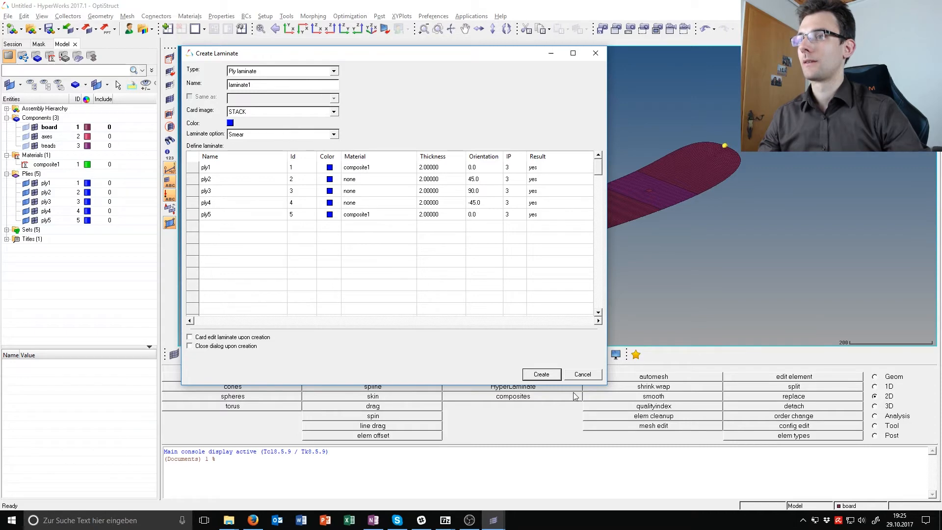
{"action": "left_click", "coordinate": [542, 374]}
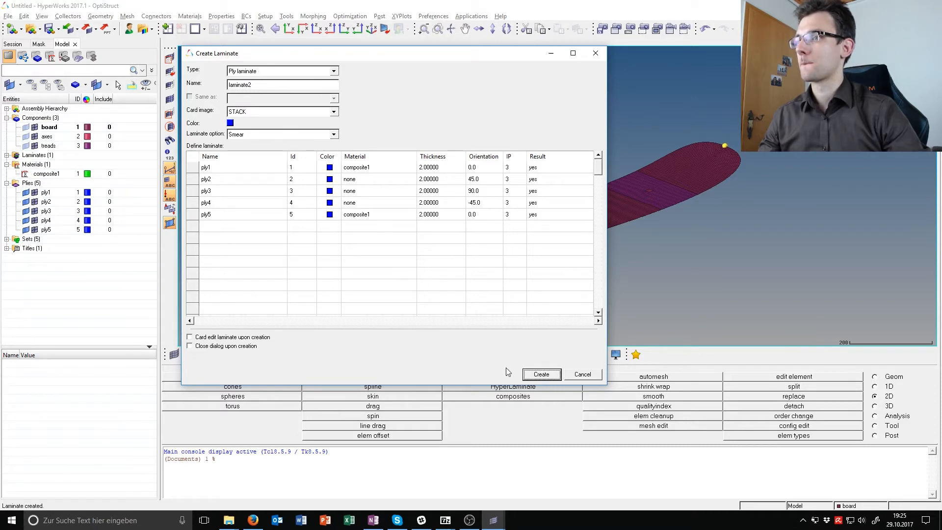
{"action": "left_click", "coordinate": [583, 374]}
- Assign the material composite1 to ply2, ply3 and ply4 together
{"action": "left_click", "coordinate": [45, 211]}
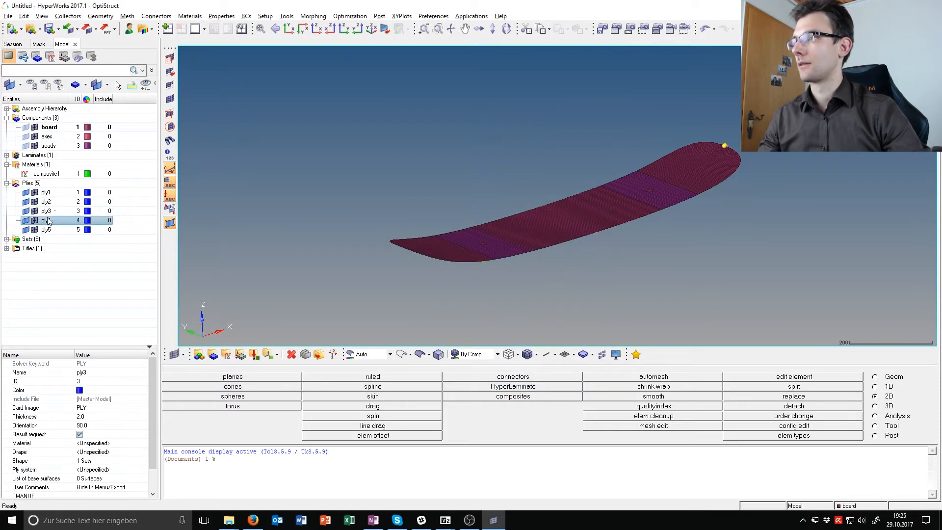
{"action": "left_click", "coordinate": [48, 202], "text": "shift"}
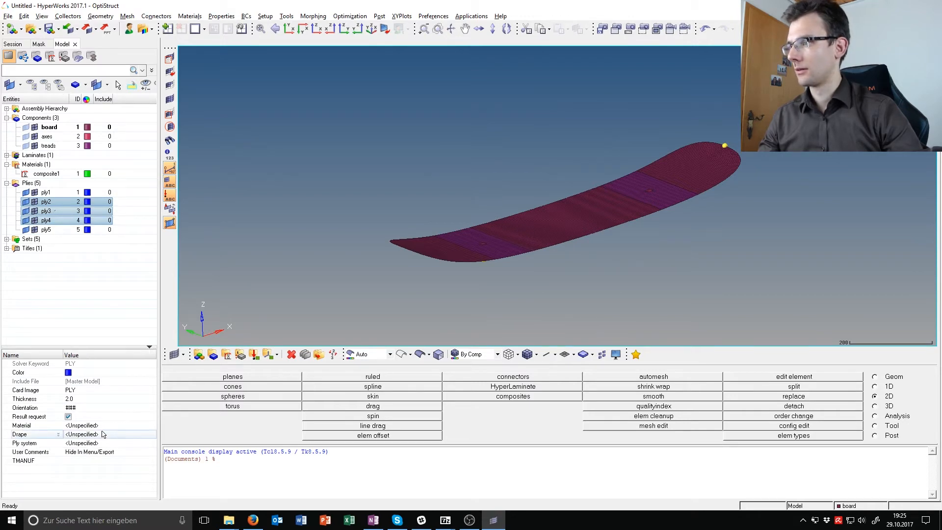
{"action": "left_click", "coordinate": [81, 426]}
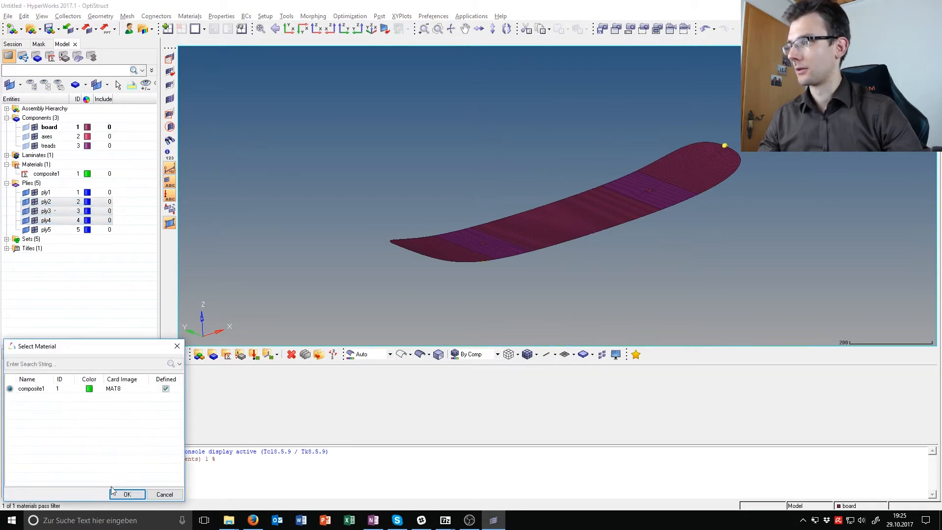
{"action": "left_click", "coordinate": [112, 491]}
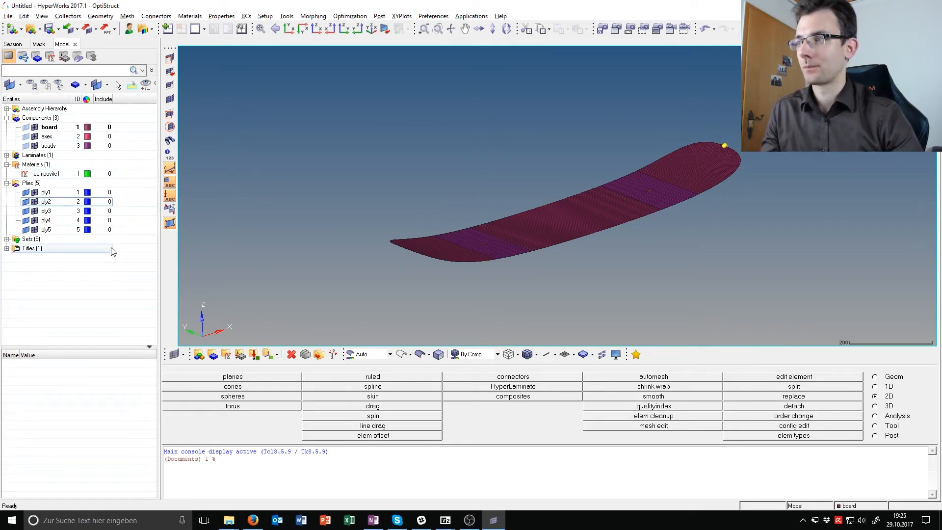
- Apply automatic colors to all five plies, ply1 through ply5
{"action": "left_click", "coordinate": [46, 192]}
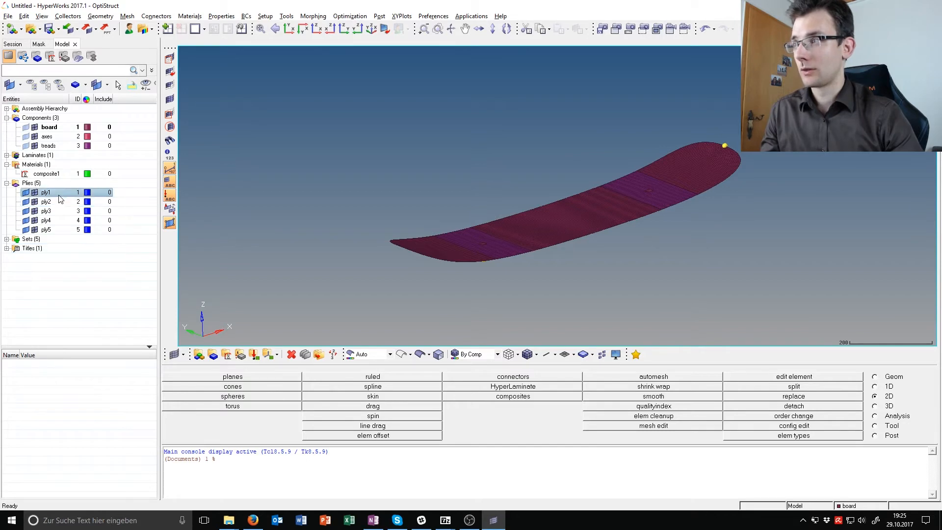
{"action": "left_click", "coordinate": [47, 230], "text": "shift"}
{"action": "right_click", "coordinate": [51, 229]}
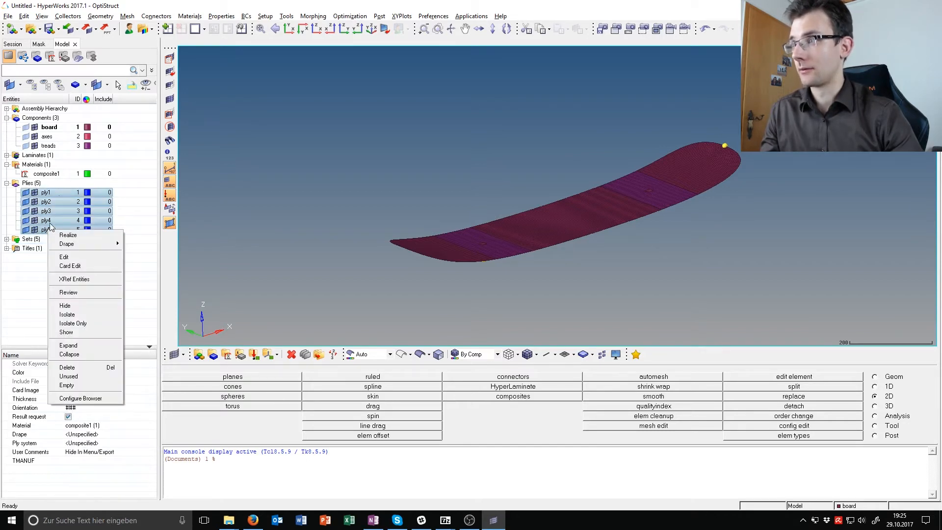
{"action": "left_click", "coordinate": [84, 192]}
{"action": "left_click", "coordinate": [87, 192]}
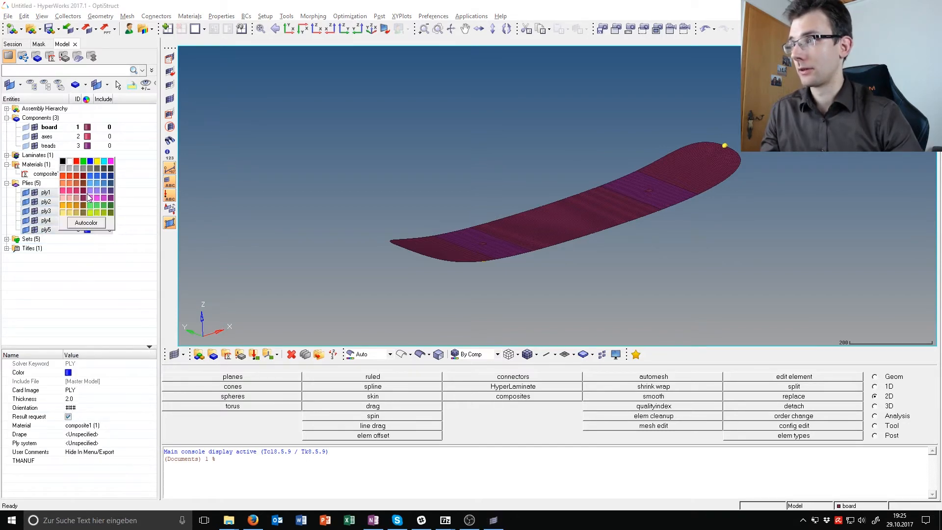
{"action": "left_click", "coordinate": [87, 223]}
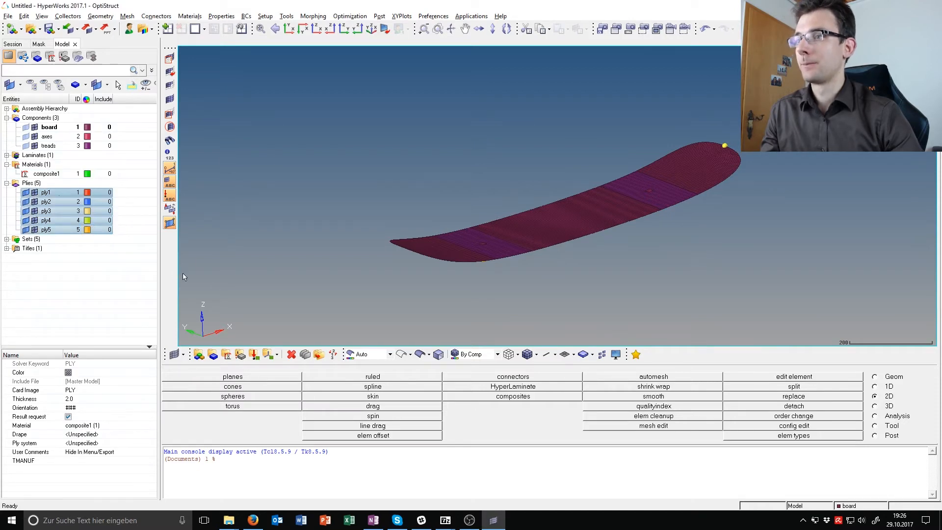
- Color the elements by property and turn on the Composite Layers display for the board
{"action": "left_click", "coordinate": [472, 353]}
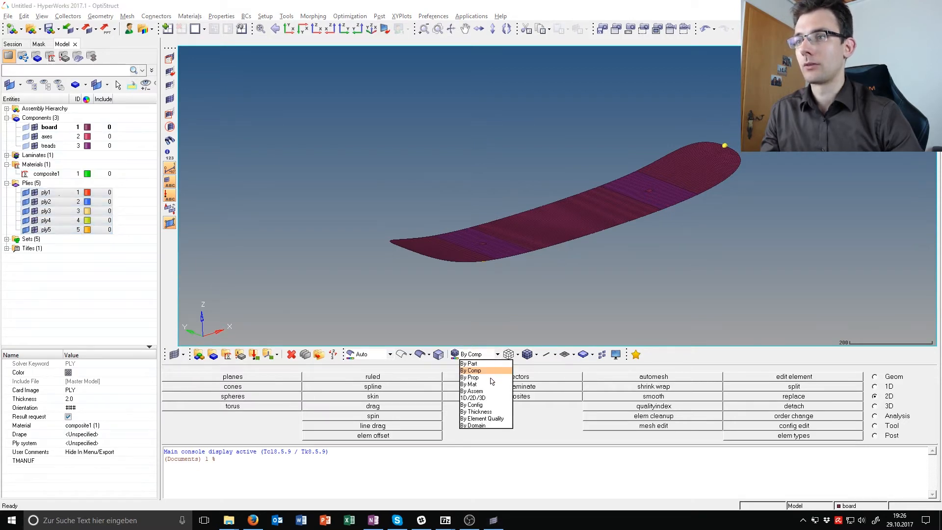
{"action": "left_click", "coordinate": [484, 377]}
{"action": "left_click_drag", "start_coordinate": [574, 248], "coordinate": [527, 289], "text": "ctrl"}
{"action": "left_click", "coordinate": [592, 355]}
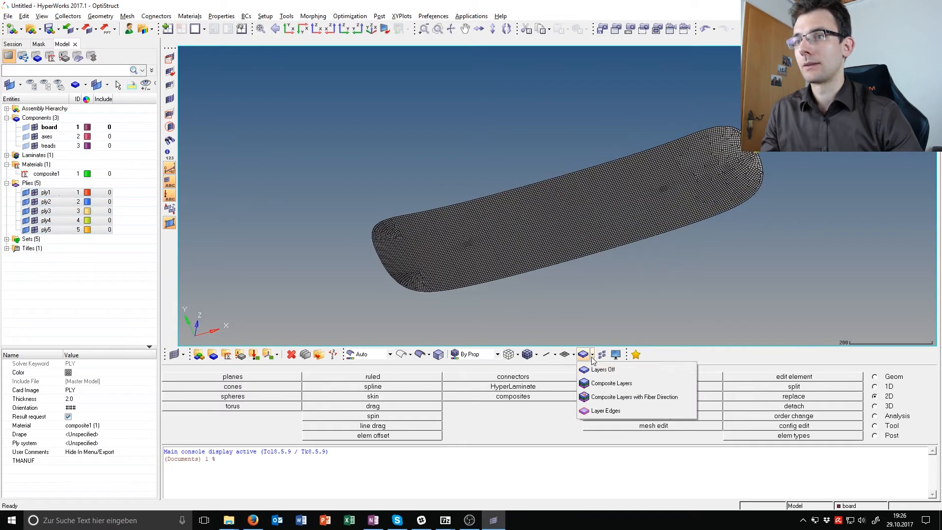
{"action": "left_click", "coordinate": [611, 385]}
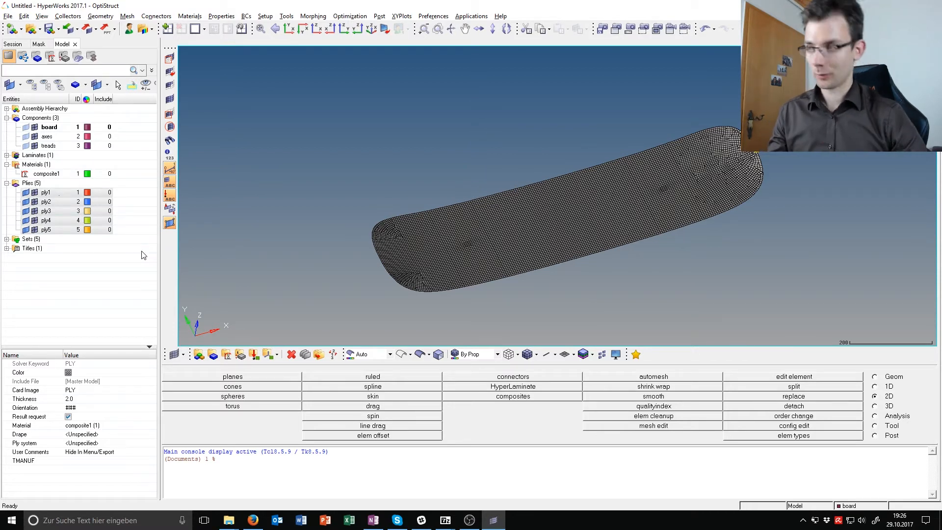
- Create a new property with the card image PCOMPP and set its FT option to HOFF
{"action": "left_click", "coordinate": [62, 272]}
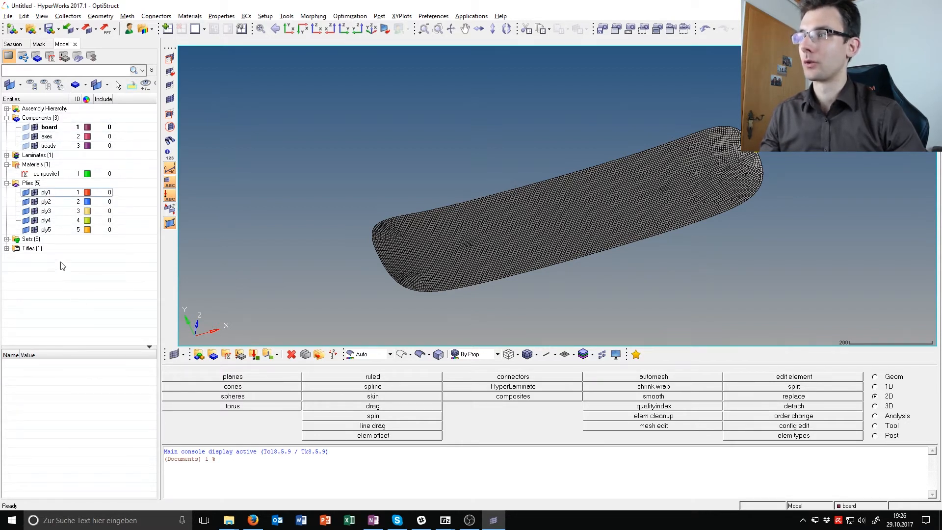
{"action": "right_click", "coordinate": [49, 275]}
{"action": "right_click", "coordinate": [28, 259]}
{"action": "mouse_move", "coordinate": [49, 264]}
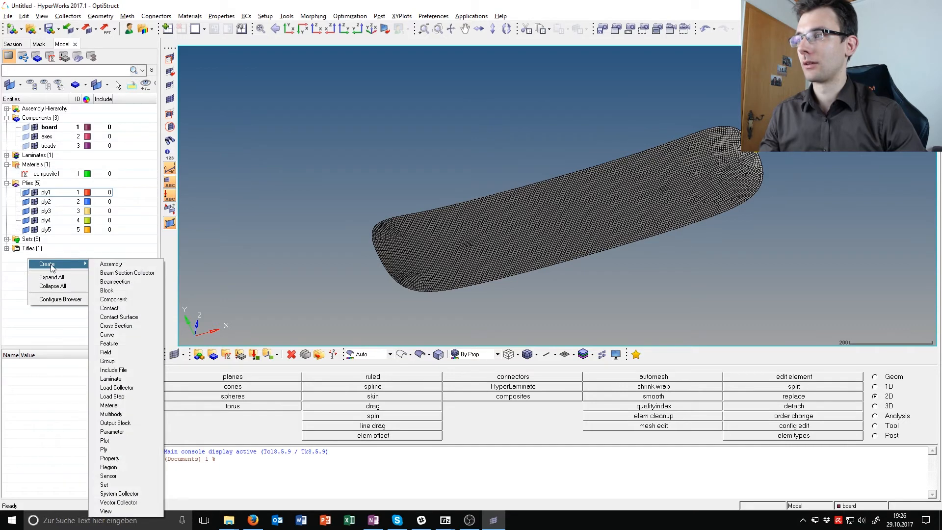
{"action": "left_click", "coordinate": [140, 461]}
{"action": "left_click", "coordinate": [111, 418]}
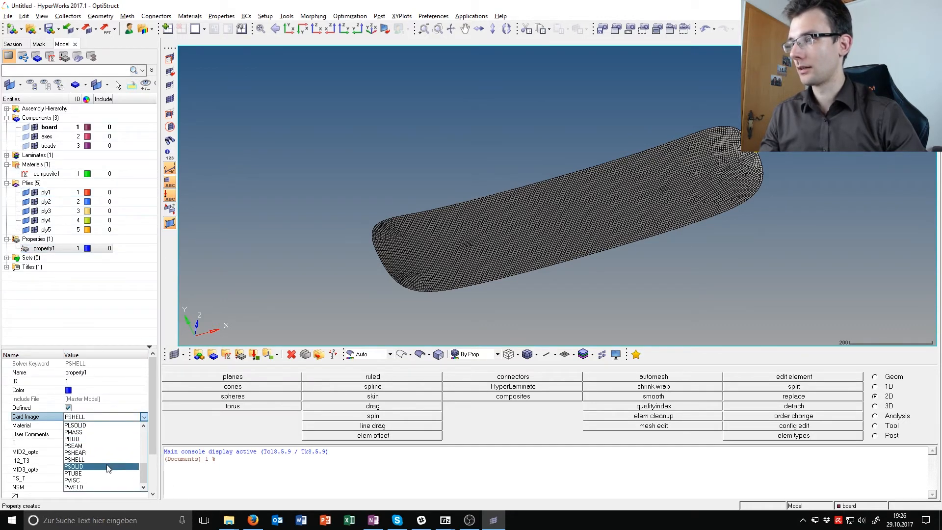
{"action": "scroll", "coordinate": [110, 462], "scroll_direction": "up", "scroll_amount": 5}
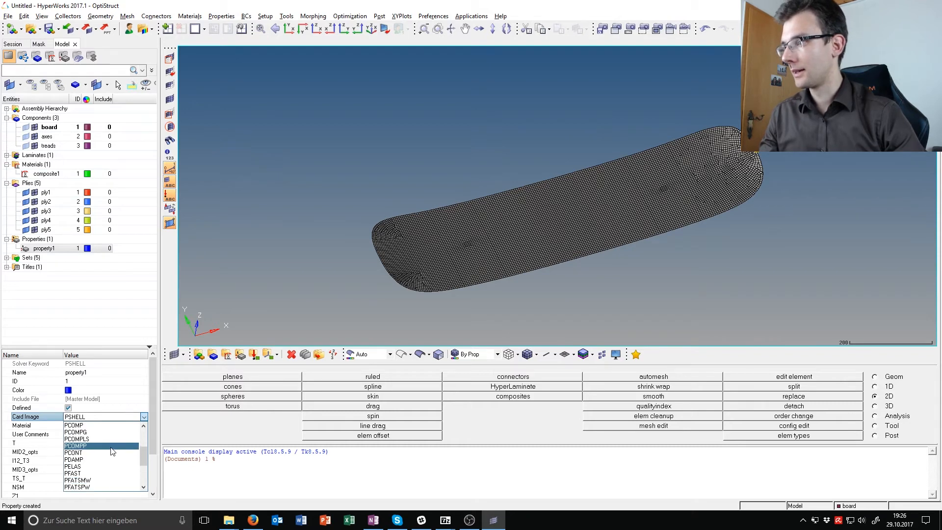
{"action": "left_click", "coordinate": [112, 446]}
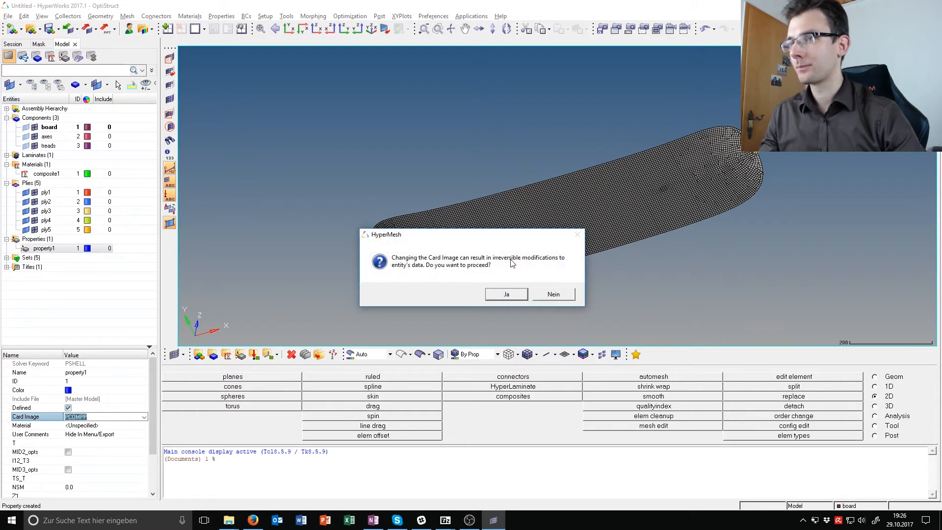
{"action": "left_click", "coordinate": [506, 296]}
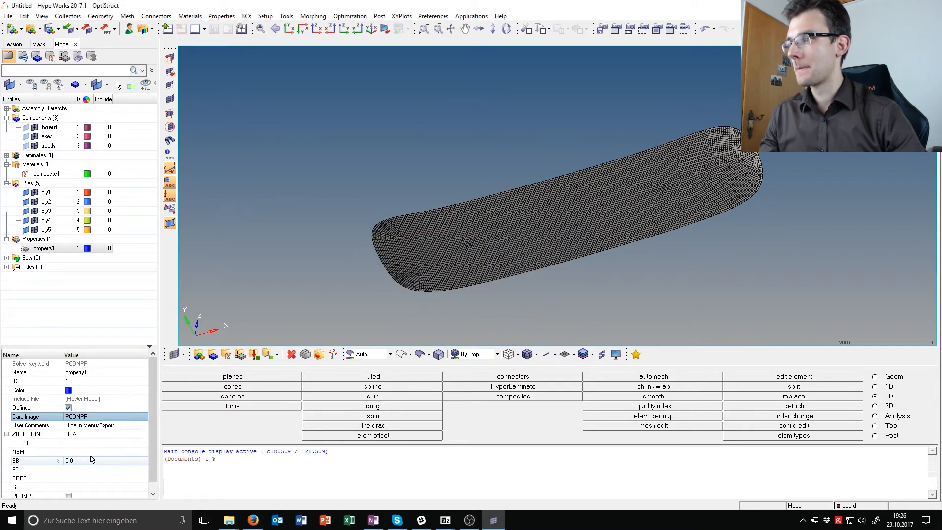
{"action": "left_click", "coordinate": [94, 470]}
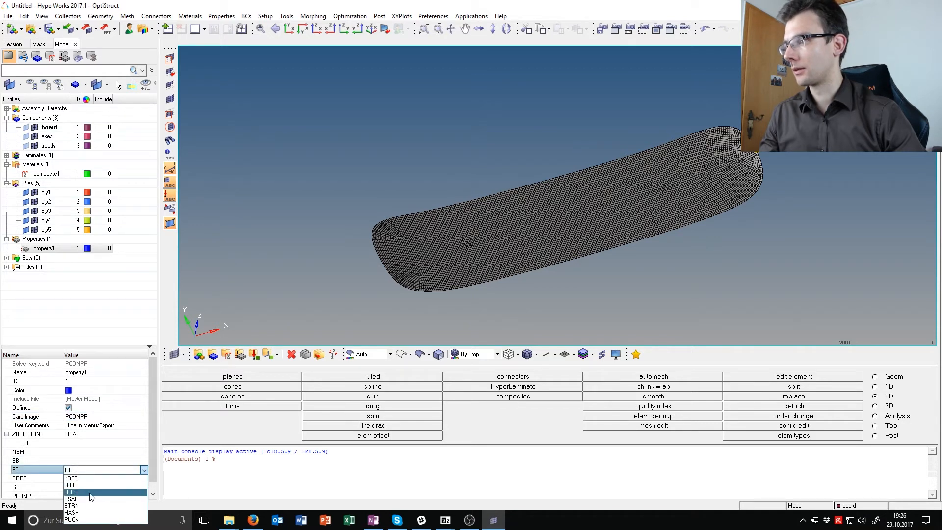
{"action": "left_click", "coordinate": [90, 497]}
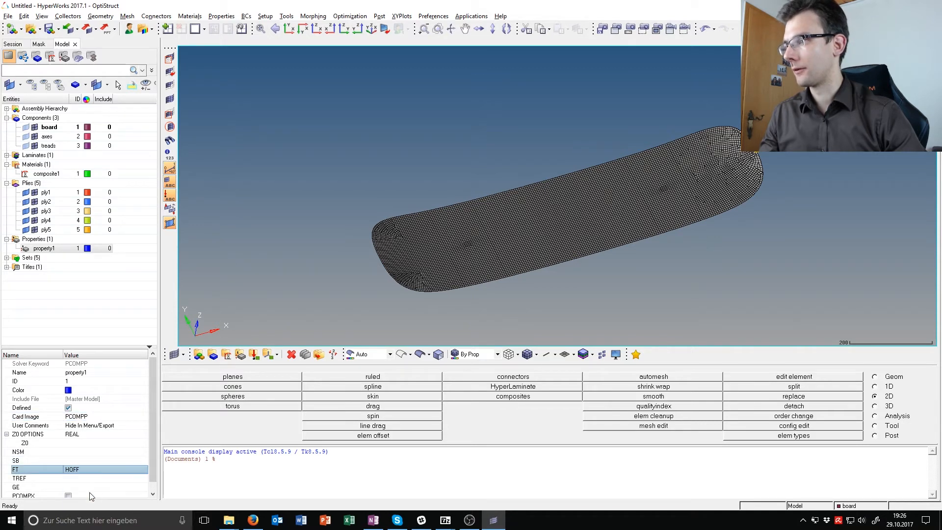
- Set the property's SB value to 100 and check the PCOMPP card settings against the skateboard tutorial PDF
{"action": "left_click", "coordinate": [81, 461]}
{"action": "type", "text": "100"}
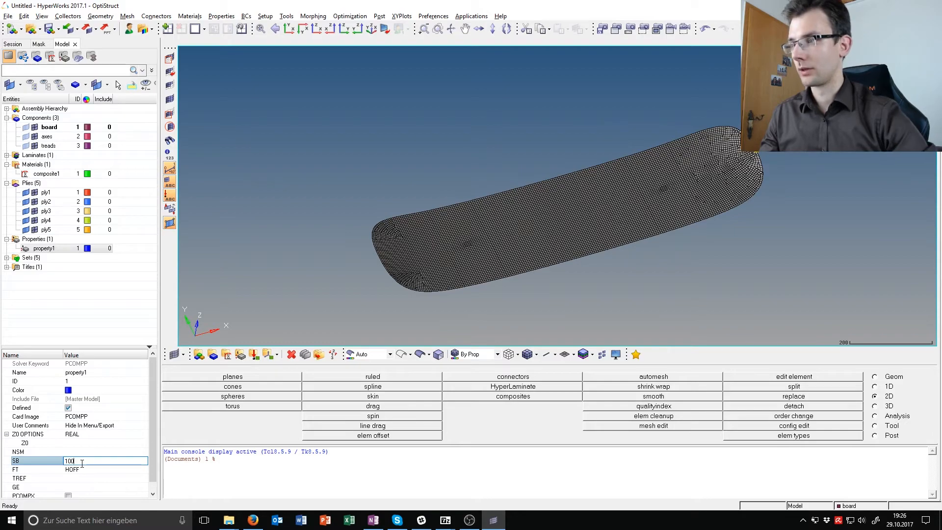
{"action": "key", "text": "alt+Tab"}
{"action": "scroll", "coordinate": [273, 312], "scroll_direction": "down", "scroll_amount": 10}
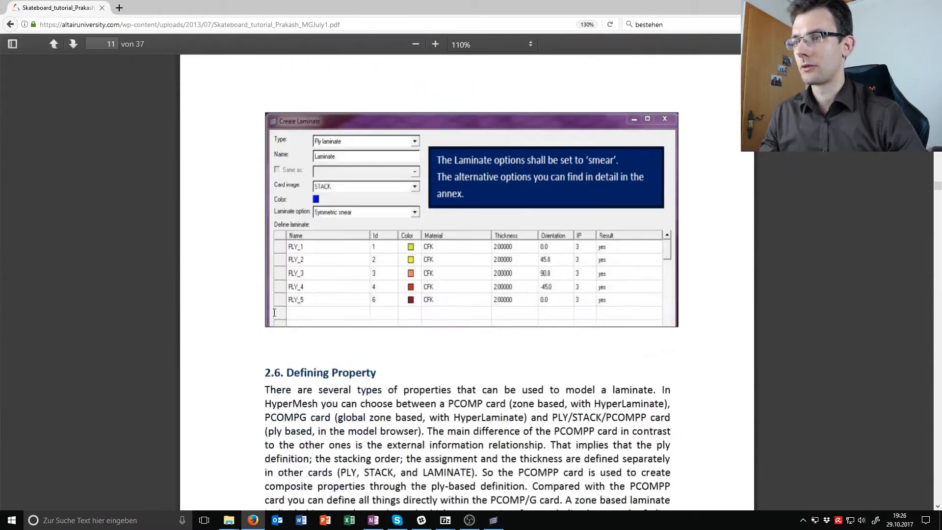
{"action": "scroll", "coordinate": [273, 312], "scroll_direction": "down", "scroll_amount": 8}
{"action": "scroll", "coordinate": [460, 224], "scroll_direction": "up", "scroll_amount": 4}
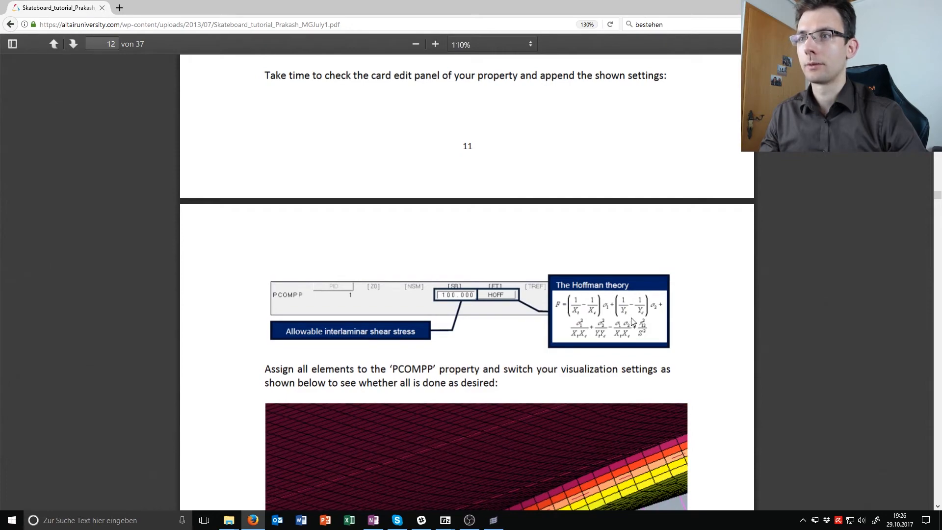
{"action": "key", "text": "alt+Tab"}
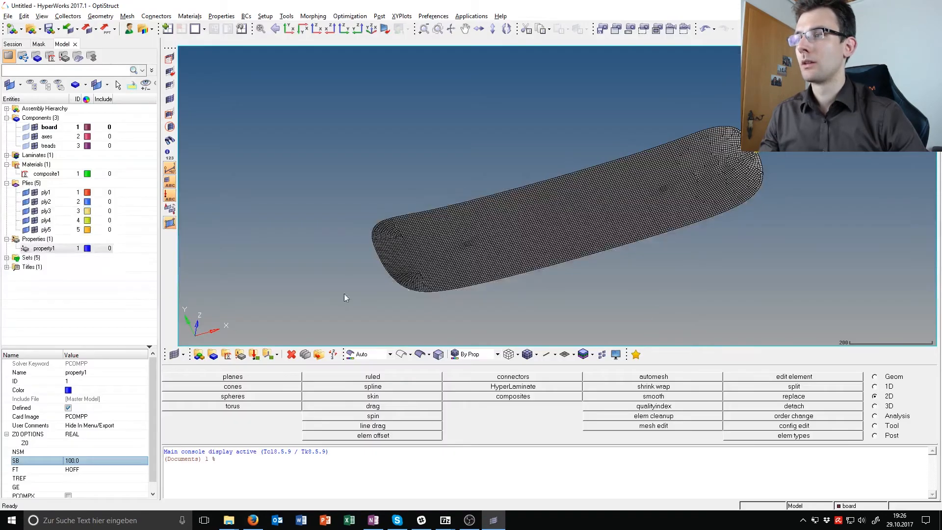
- Assign property1 to the board, axes and treads components together
{"action": "left_click", "coordinate": [92, 288]}
{"action": "left_click_drag", "start_coordinate": [49, 127], "coordinate": [49, 146]}
{"action": "left_click", "coordinate": [73, 381]}
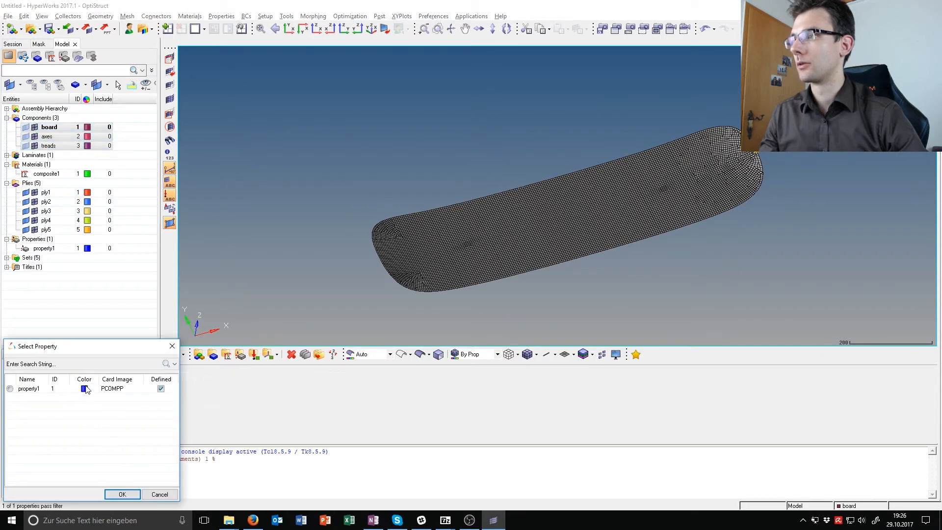
{"action": "left_click", "coordinate": [124, 496]}
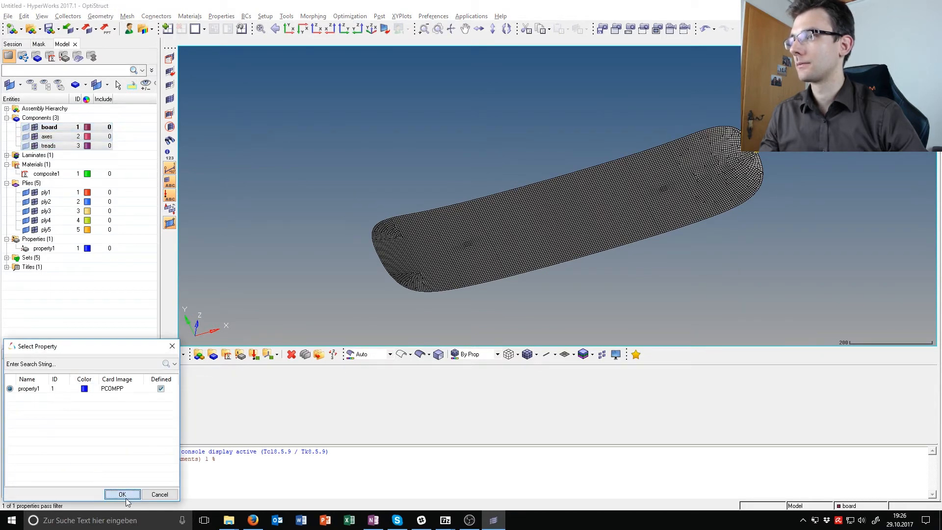
- Show the board in 2D Detailed Element Representation and inspect the stacked plies along its edge
{"action": "left_click_drag", "start_coordinate": [420, 295], "coordinate": [406, 234], "text": "ctrl"}
{"action": "scroll", "coordinate": [405, 233], "scroll_direction": "up", "scroll_amount": 5, "text": "ctrl"}
{"action": "scroll", "coordinate": [405, 233], "scroll_direction": "up", "scroll_amount": 6}
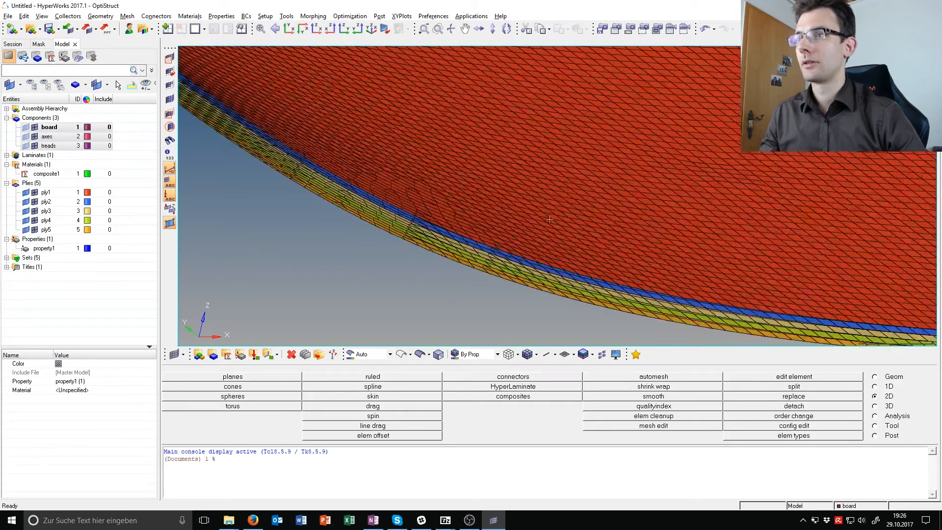
{"action": "left_click", "coordinate": [593, 354]}
{"action": "left_click", "coordinate": [581, 380]}
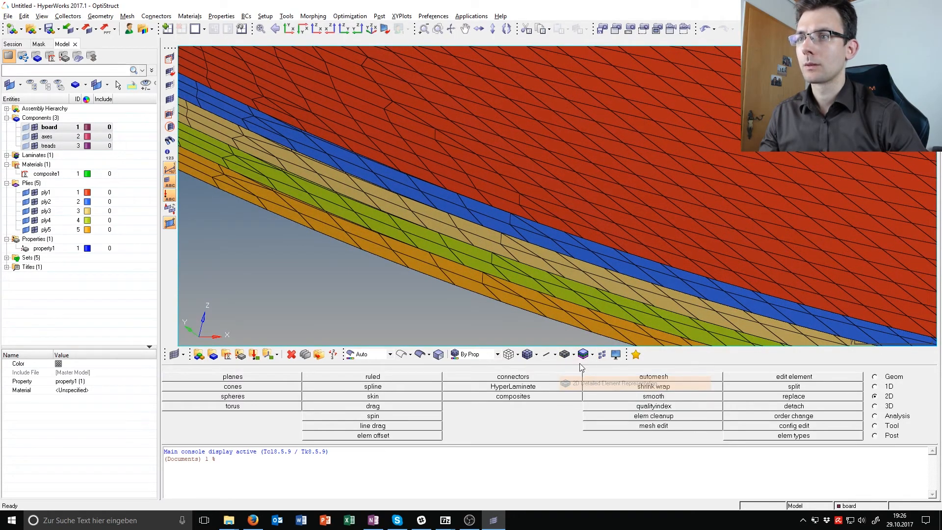
{"action": "scroll", "coordinate": [608, 275], "scroll_direction": "down", "scroll_amount": 8, "text": "ctrl"}
{"action": "left_click_drag", "start_coordinate": [619, 260], "coordinate": [637, 273], "text": "ctrl"}
{"action": "scroll", "coordinate": [637, 274], "scroll_direction": "down", "scroll_amount": 3, "text": "ctrl"}
- Display the board's composite layers with fiber direction and view the direction arrows up close
{"action": "left_click", "coordinate": [591, 354]}
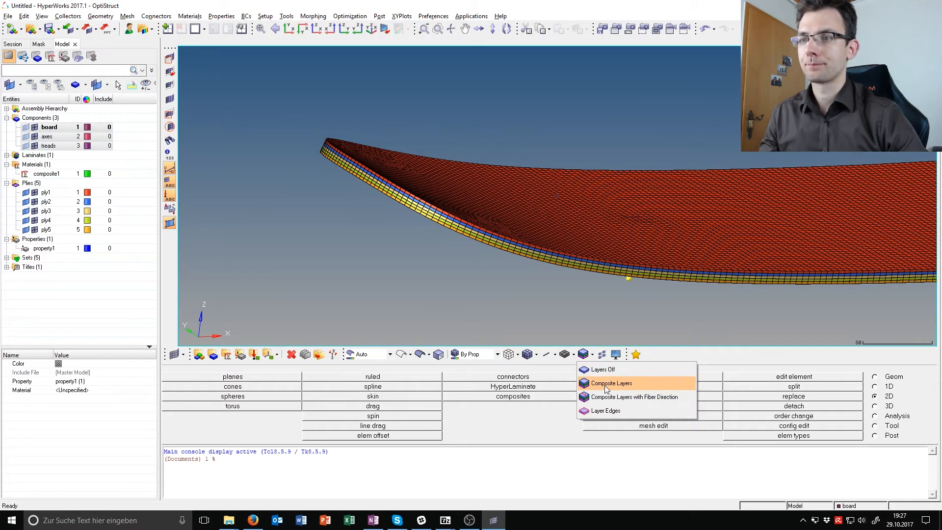
{"action": "left_click", "coordinate": [608, 396]}
{"action": "left_click_drag", "start_coordinate": [636, 251], "coordinate": [620, 290], "text": "ctrl"}
{"action": "scroll", "coordinate": [448, 271], "scroll_direction": "up", "scroll_amount": 4, "text": "ctrl"}
{"action": "scroll", "coordinate": [448, 271], "scroll_direction": "up", "scroll_amount": 1, "text": "ctrl"}
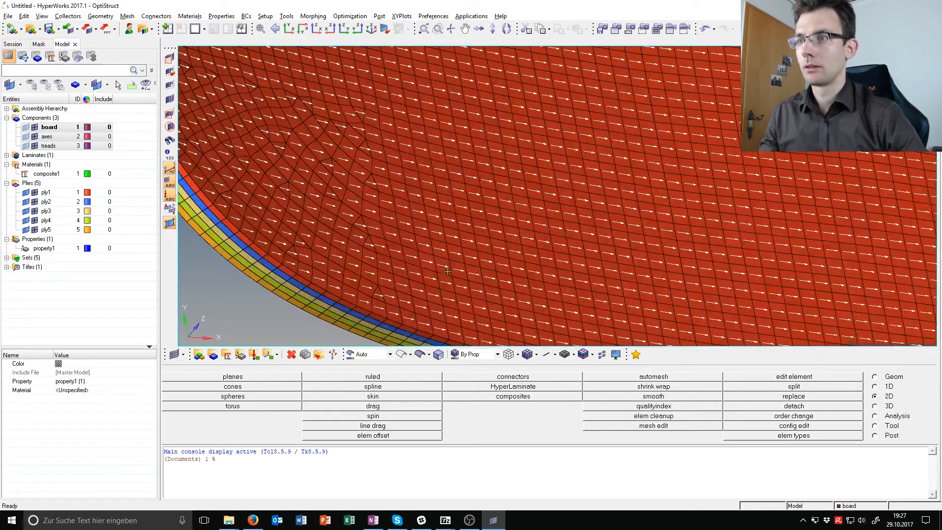
{"action": "scroll", "coordinate": [429, 259], "scroll_direction": "down", "scroll_amount": 2, "text": "ctrl"}
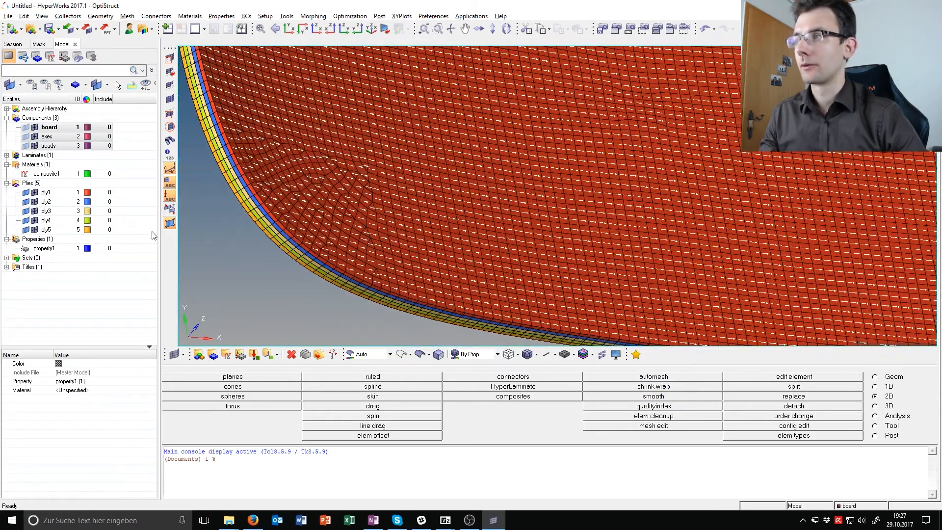
- Hide the elements of ply1 through ply5 one after another to inspect each ply's fiber direction
{"action": "left_click", "coordinate": [35, 192]}
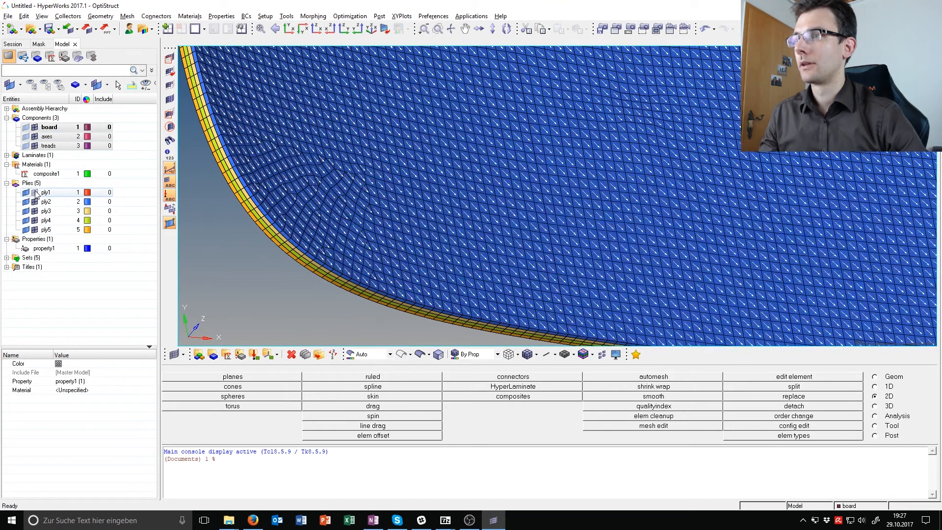
{"action": "left_click", "coordinate": [34, 202]}
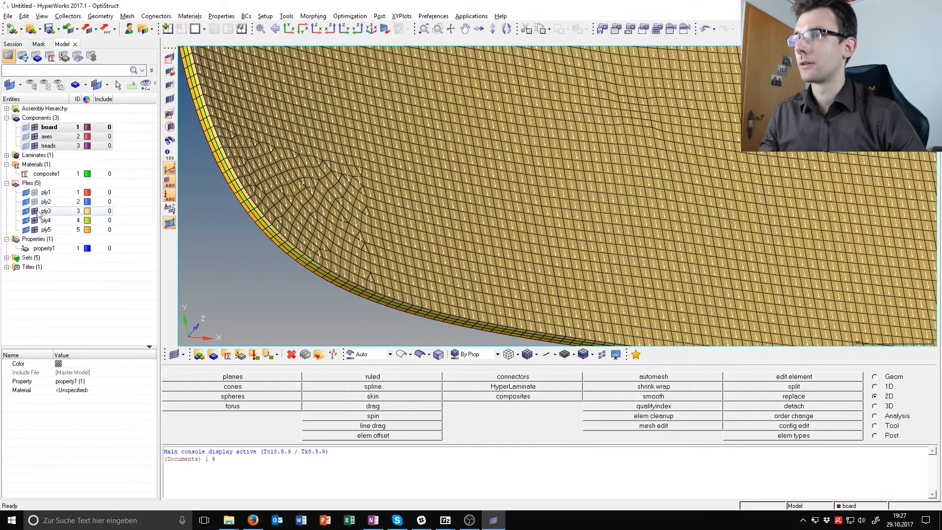
{"action": "left_click", "coordinate": [35, 212]}
{"action": "left_click", "coordinate": [36, 212]}
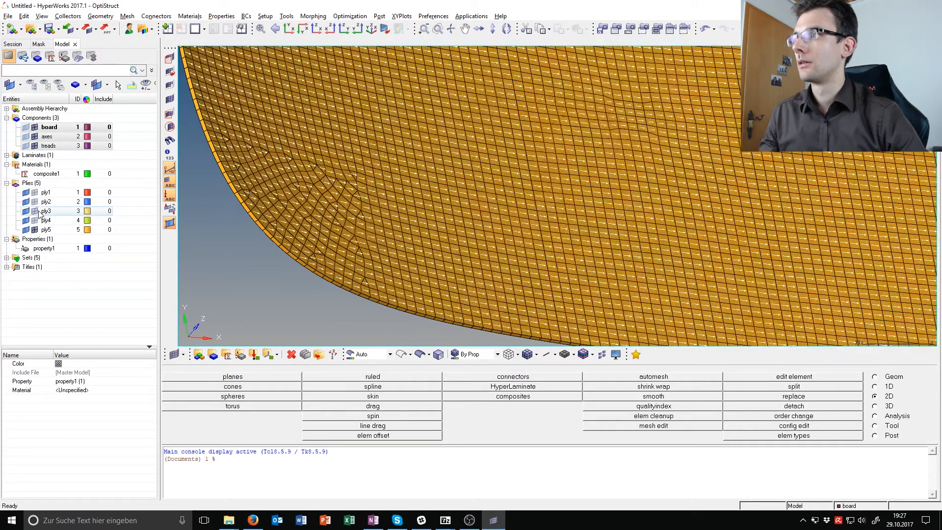
{"action": "left_click", "coordinate": [36, 221]}
{"action": "left_click", "coordinate": [37, 222]}
{"action": "left_click", "coordinate": [35, 230]}
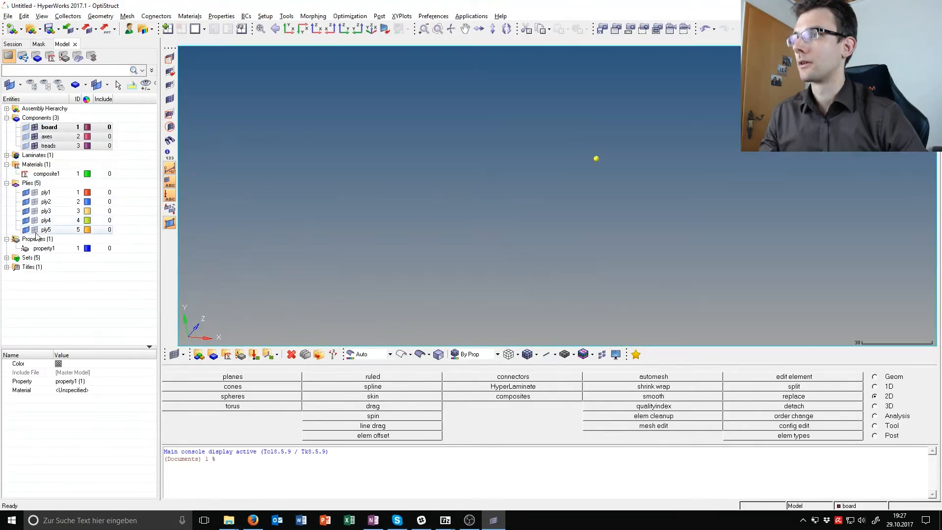
- Show the elements of all five plies again, from ply5 back to ply1, and view the whole layup
{"action": "left_click", "coordinate": [35, 229]}
{"action": "left_click", "coordinate": [35, 220]}
{"action": "left_click", "coordinate": [35, 211]}
{"action": "left_click", "coordinate": [34, 201]}
{"action": "left_click", "coordinate": [34, 193]}
{"action": "scroll", "coordinate": [491, 216], "scroll_direction": "down", "scroll_amount": 6, "text": "ctrl"}
{"action": "left_click_drag", "start_coordinate": [613, 260], "coordinate": [529, 216], "text": "ctrl"}
{"action": "scroll", "coordinate": [529, 216], "scroll_direction": "up", "scroll_amount": 5, "text": "ctrl"}
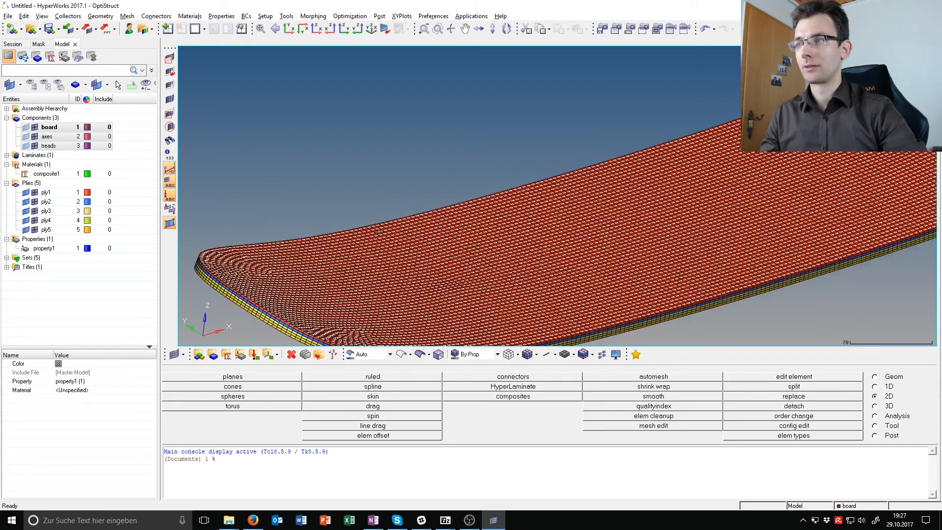
{"action": "scroll", "coordinate": [665, 228], "scroll_direction": "down", "scroll_amount": 3}
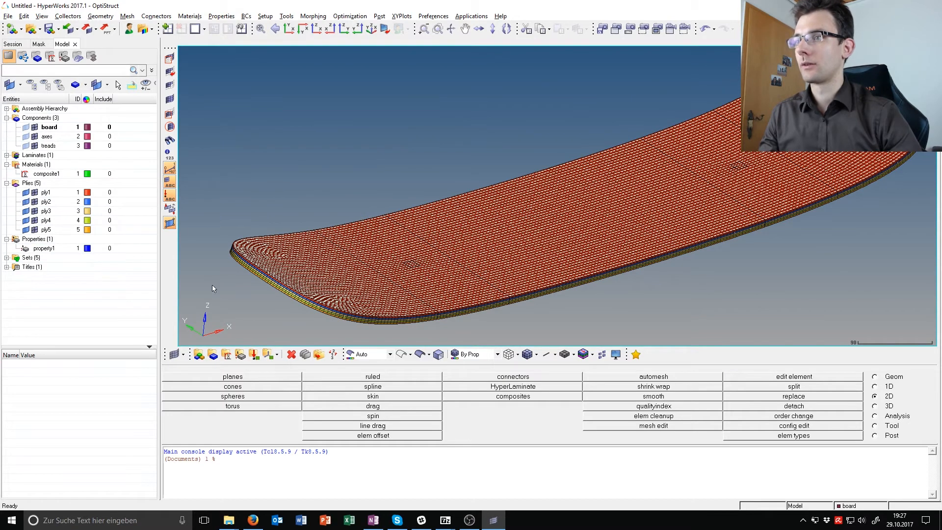
- Set the composite layer display to Layers Off and return the board to the traditional 2D element representation
{"action": "left_click", "coordinate": [593, 354]}
{"action": "left_click", "coordinate": [584, 364]}
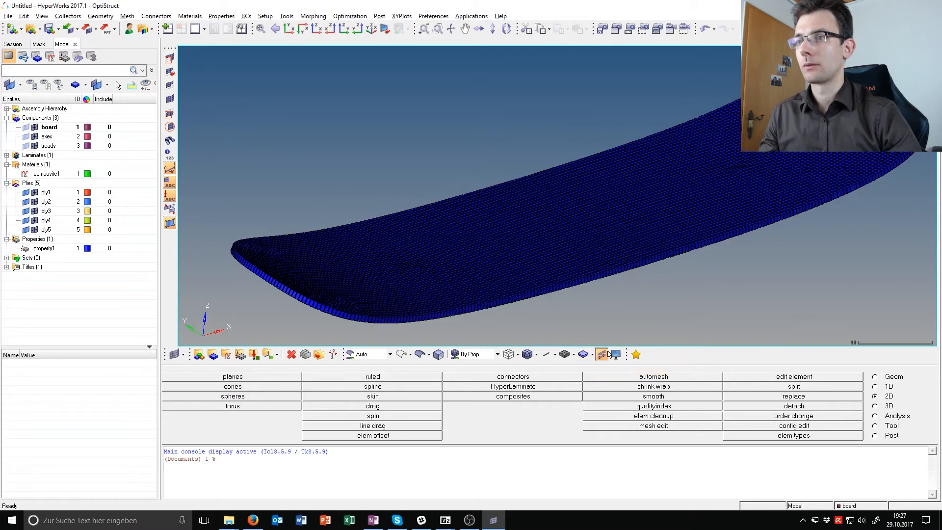
{"action": "left_click", "coordinate": [574, 355]}
{"action": "left_click", "coordinate": [579, 370]}
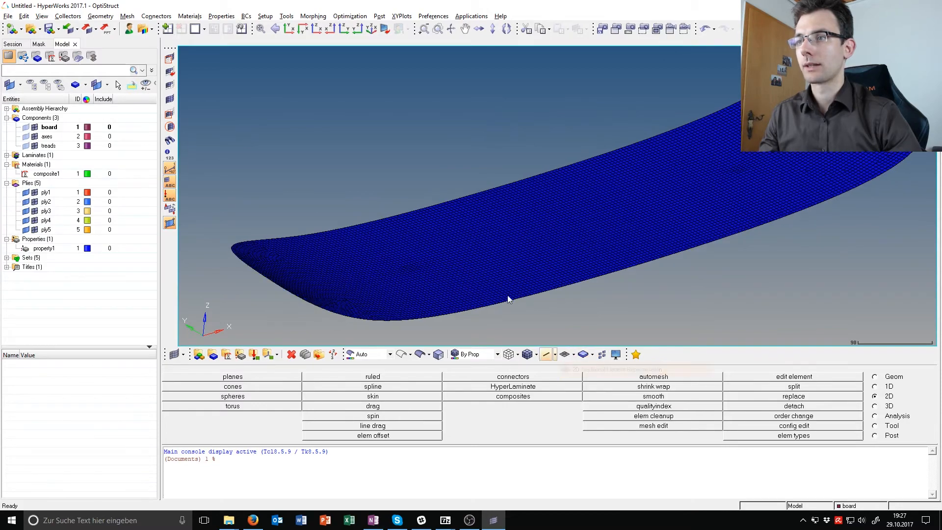
{"action": "scroll", "coordinate": [500, 246], "scroll_direction": "up", "scroll_amount": 3, "text": "ctrl"}
{"action": "scroll", "coordinate": [496, 237], "scroll_direction": "down", "scroll_amount": 3}
- Color the elements by component to distinguish the board, axes and treads
{"action": "left_click", "coordinate": [484, 354]}
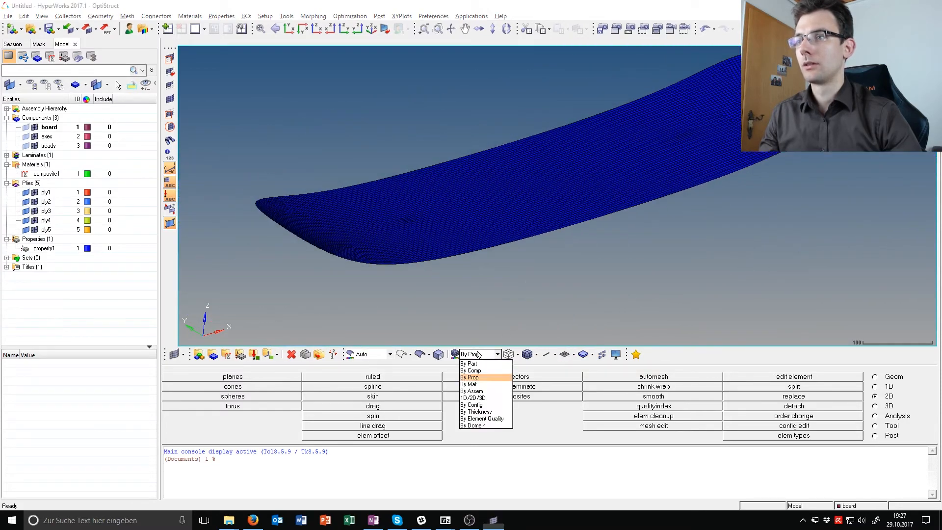
{"action": "left_click", "coordinate": [481, 371]}
{"action": "scroll", "coordinate": [547, 235], "scroll_direction": "down", "scroll_amount": 3, "text": "ctrl"}
{"action": "left_click_drag", "start_coordinate": [551, 235], "coordinate": [505, 310], "text": "ctrl"}
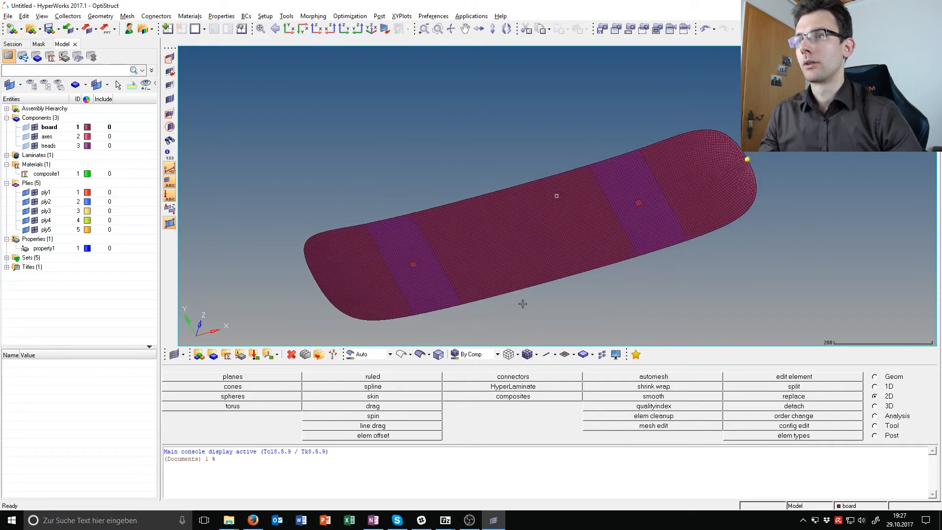
{"action": "left_click_drag", "start_coordinate": [634, 212], "coordinate": [625, 181], "text": "ctrl"}
- Read the tutorial's Loads and BC's section and create a new component named rbe2 in HyperMesh
{"action": "key", "text": "alt+Tab"}
{"action": "scroll", "coordinate": [603, 269], "scroll_direction": "down", "scroll_amount": 11}
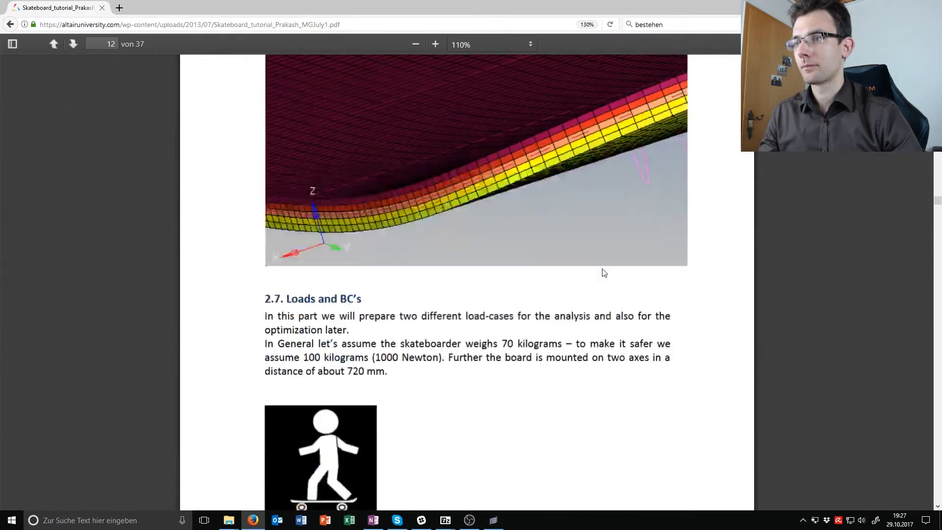
{"action": "scroll", "coordinate": [605, 272], "scroll_direction": "down", "scroll_amount": 4}
{"action": "scroll", "coordinate": [601, 267], "scroll_direction": "up", "scroll_amount": 1}
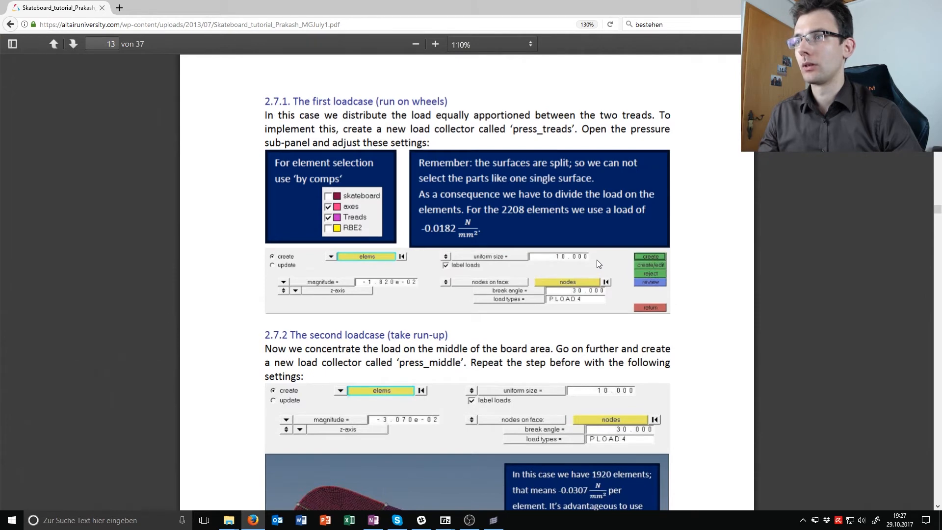
{"action": "key", "text": "alt+Tab"}
{"action": "right_click", "coordinate": [83, 294]}
{"action": "mouse_move", "coordinate": [122, 299]}
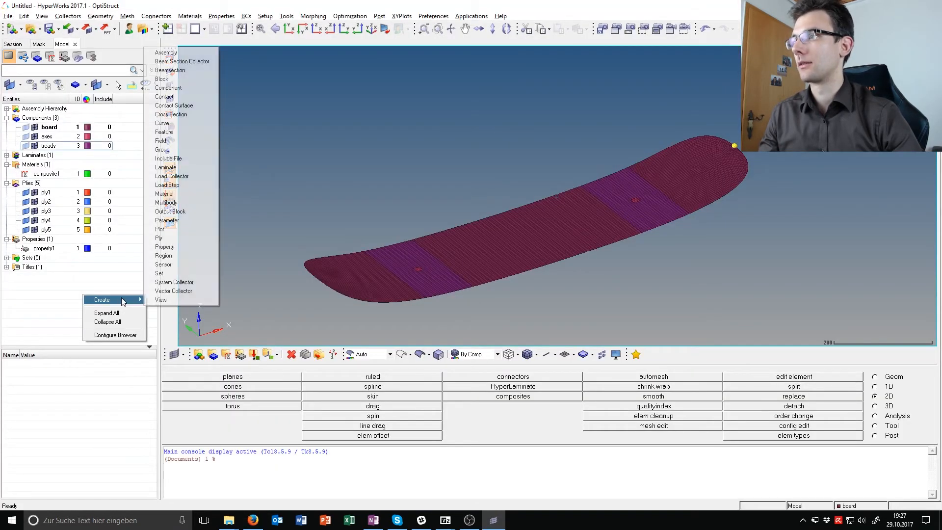
{"action": "left_click", "coordinate": [180, 89]}
{"action": "type", "text": "rbe2"}
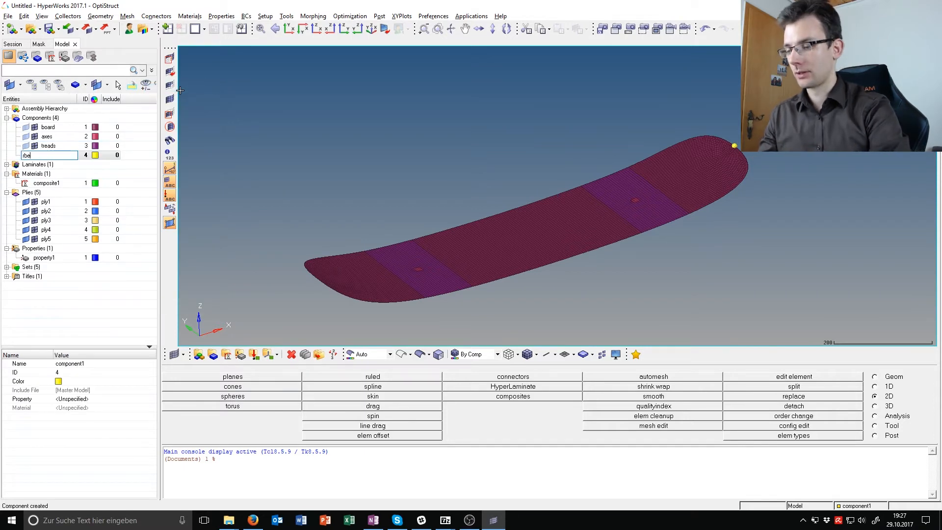
{"action": "key", "text": "Return"}
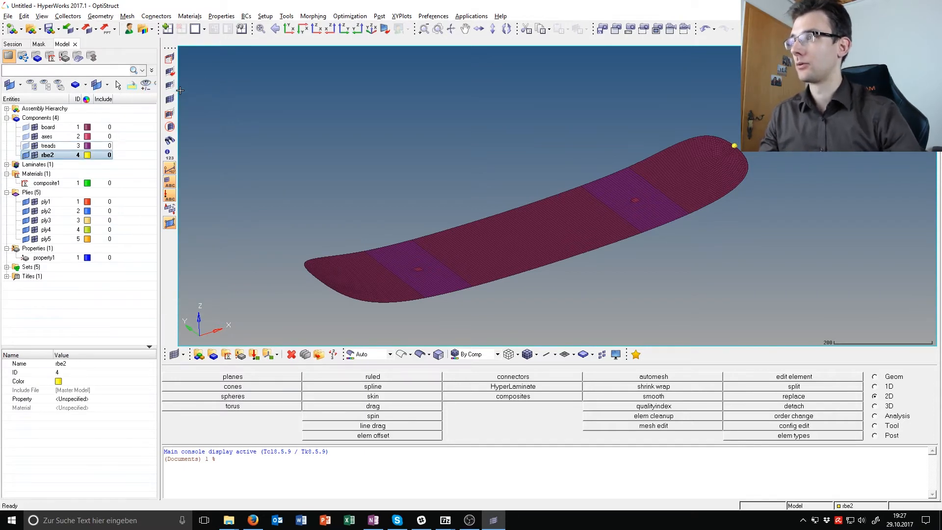
- Begin an RBE2 rigid element with the free node below the tread at the board's low-X end as independent node
{"action": "left_click", "coordinate": [886, 389]}
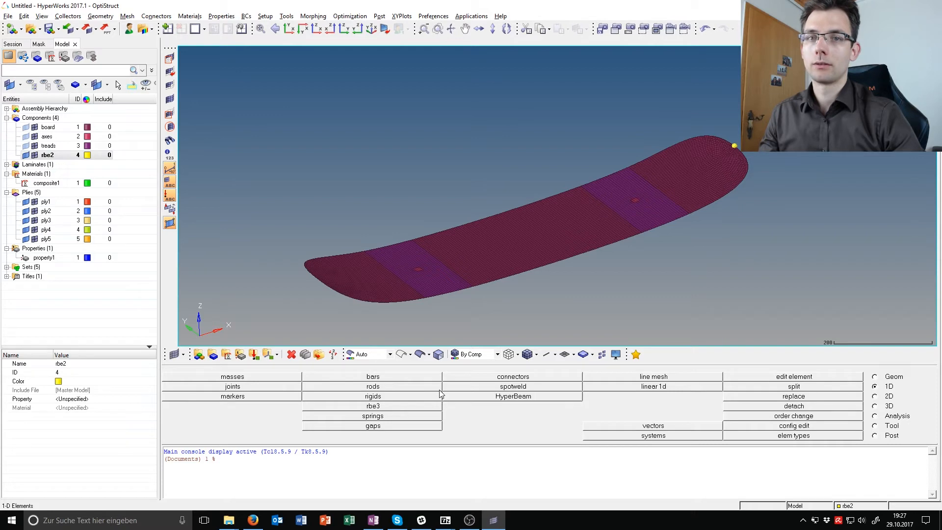
{"action": "left_click", "coordinate": [384, 398]}
{"action": "left_click_drag", "start_coordinate": [554, 275], "coordinate": [582, 210], "text": "ctrl"}
{"action": "right_click_drag", "start_coordinate": [480, 266], "coordinate": [504, 229], "text": "ctrl"}
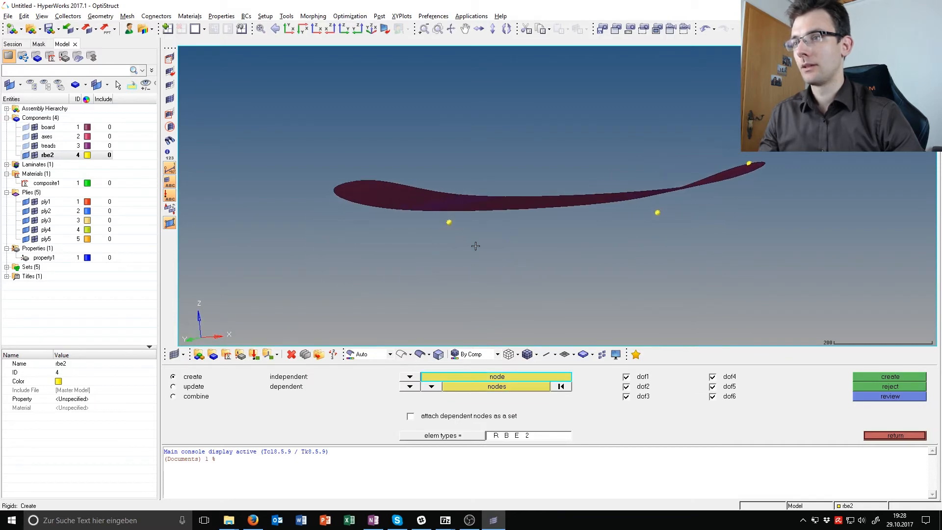
{"action": "left_click", "coordinate": [407, 379]}
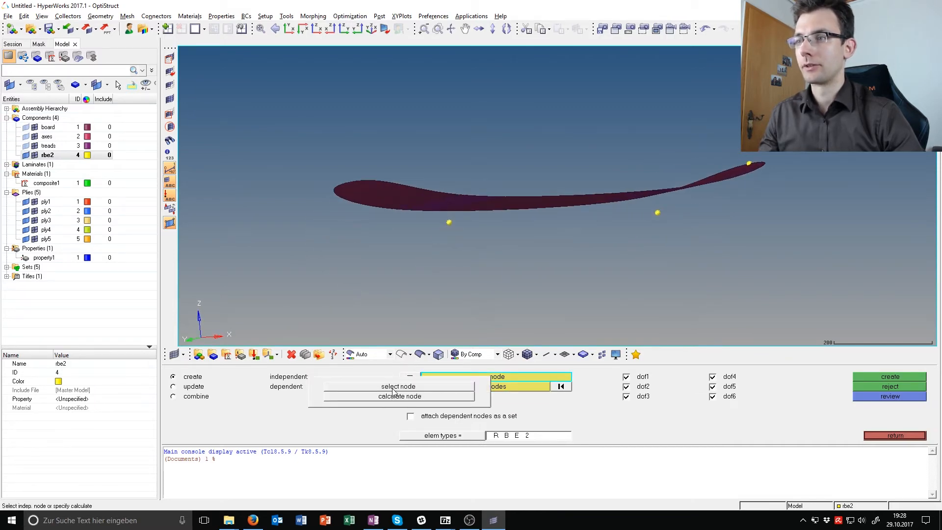
{"action": "left_click", "coordinate": [393, 387]}
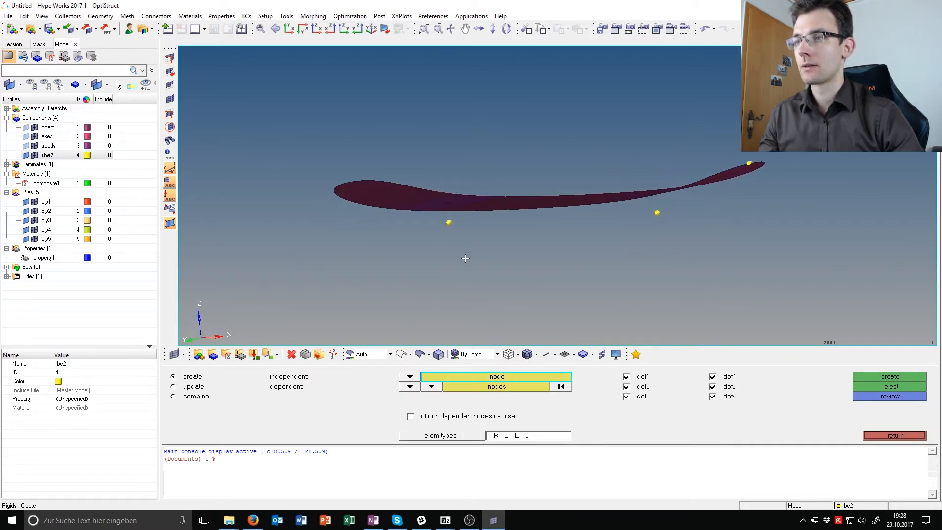
{"action": "scroll", "coordinate": [442, 216], "scroll_direction": "up", "scroll_amount": 5}
{"action": "left_click", "coordinate": [420, 234]}
- Select all nodes of the square axes patch in the low-X tread as dependent nodes and create the RBE2 element
{"action": "left_click_drag", "start_coordinate": [431, 221], "coordinate": [506, 417], "text": "ctrl"}
{"action": "scroll", "coordinate": [465, 191], "scroll_direction": "up", "scroll_amount": 2}
{"action": "scroll", "coordinate": [465, 192], "scroll_direction": "up", "scroll_amount": 2}
{"action": "left_click", "coordinate": [400, 198]}
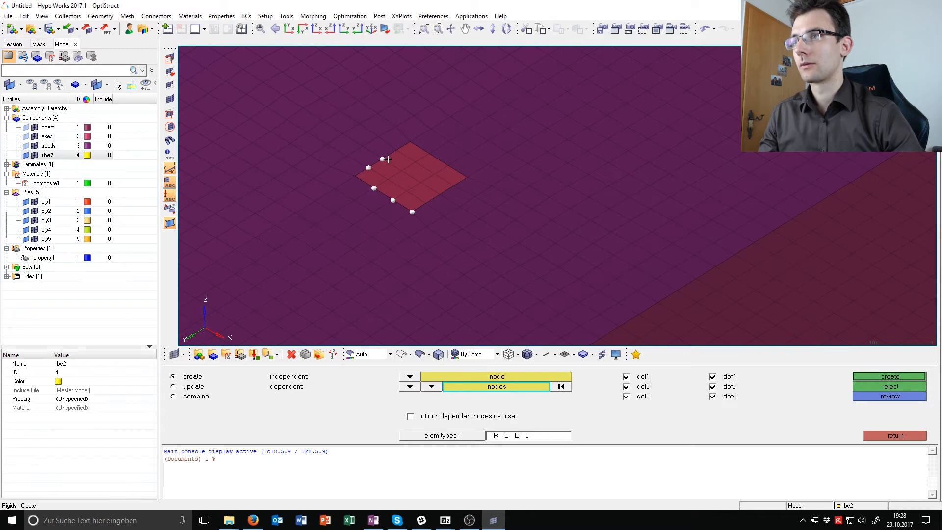
{"action": "left_click", "coordinate": [290, 29]}
{"action": "left_click", "coordinate": [303, 29]}
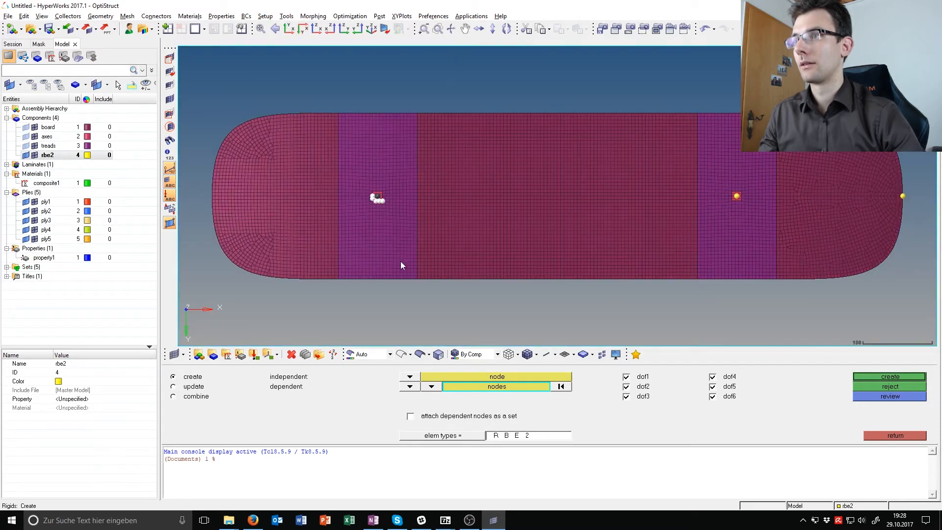
{"action": "scroll", "coordinate": [390, 228], "scroll_direction": "up", "scroll_amount": 5}
{"action": "scroll", "coordinate": [301, 136], "scroll_direction": "up", "scroll_amount": 4}
{"action": "left_click_drag", "start_coordinate": [357, 109], "coordinate": [462, 219], "text": "shift"}
{"action": "scroll", "coordinate": [471, 217], "scroll_direction": "down", "scroll_amount": 6}
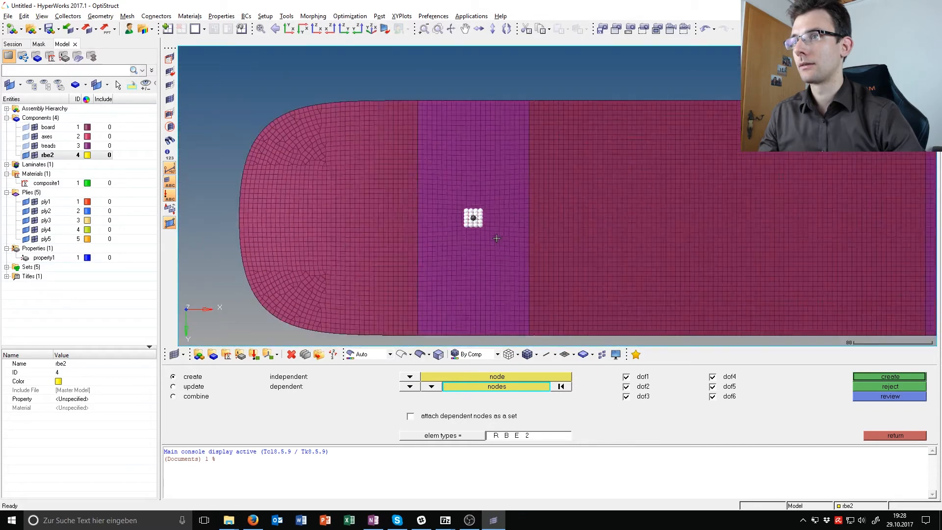
{"action": "left_click_drag", "start_coordinate": [513, 238], "coordinate": [537, 135], "text": "ctrl"}
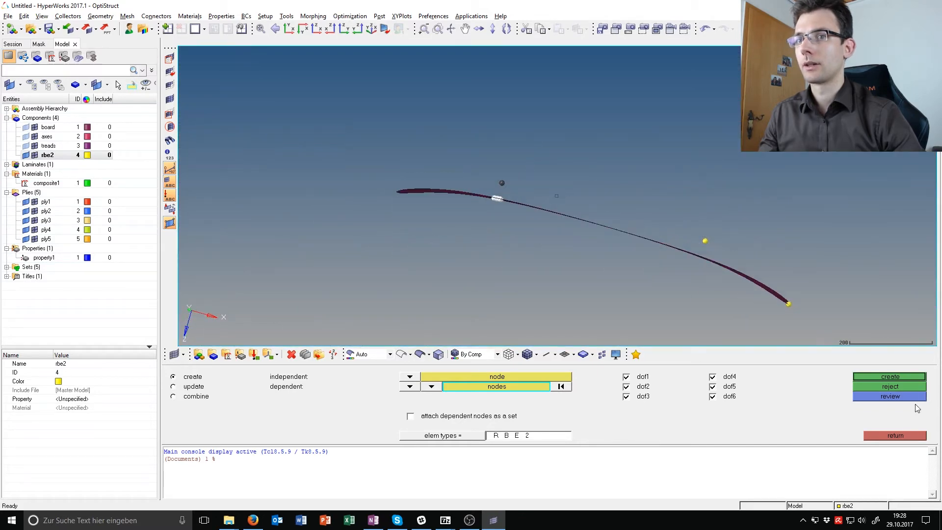
{"action": "left_click", "coordinate": [905, 376]}
{"action": "left_click", "coordinate": [289, 29]}
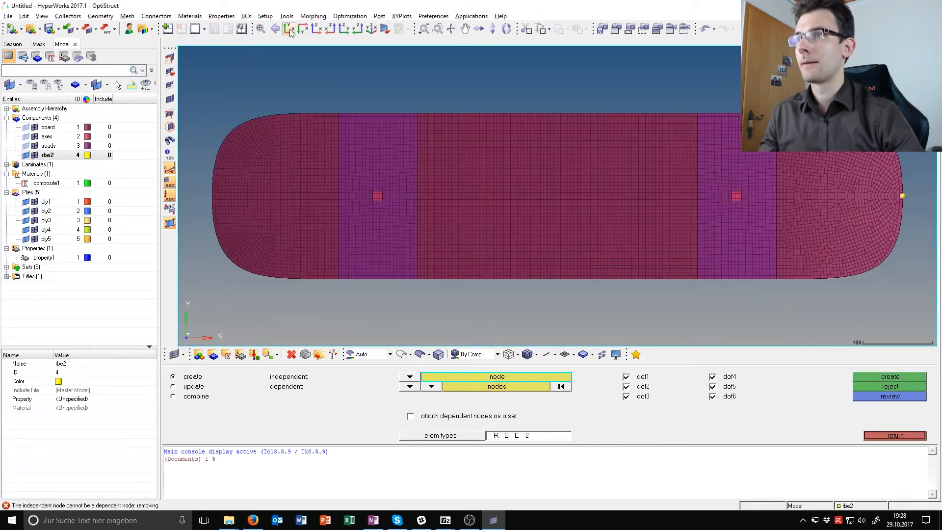
- Create a second RBE2 element from the free node below the high-X tread to all nodes of that tread's square axes patch
{"action": "left_click", "coordinate": [317, 29]}
{"action": "left_click", "coordinate": [741, 228]}
{"action": "left_click", "coordinate": [330, 29]}
{"action": "left_click", "coordinate": [343, 30]}
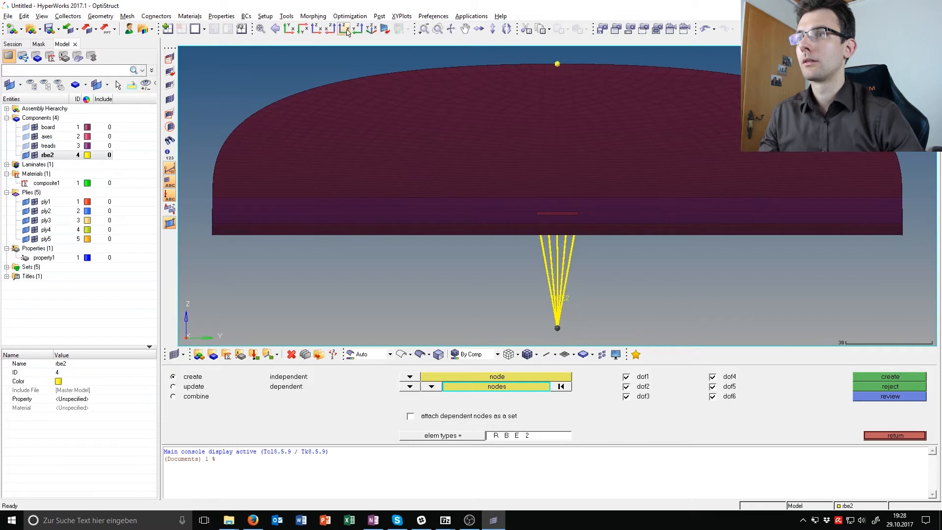
{"action": "left_click", "coordinate": [289, 29]}
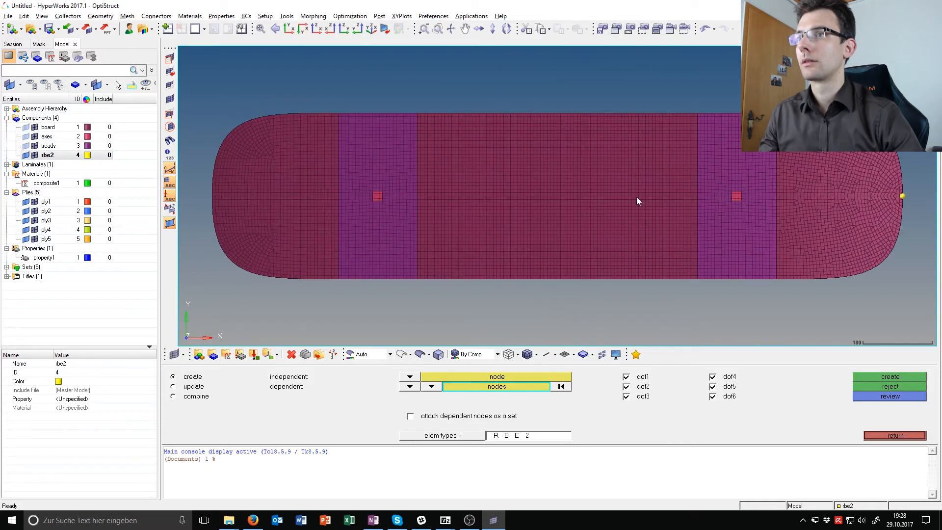
{"action": "scroll", "coordinate": [637, 197], "scroll_direction": "up", "scroll_amount": 6}
{"action": "left_click_drag", "start_coordinate": [553, 159], "coordinate": [655, 263], "text": "shift"}
{"action": "left_click", "coordinate": [912, 379]}
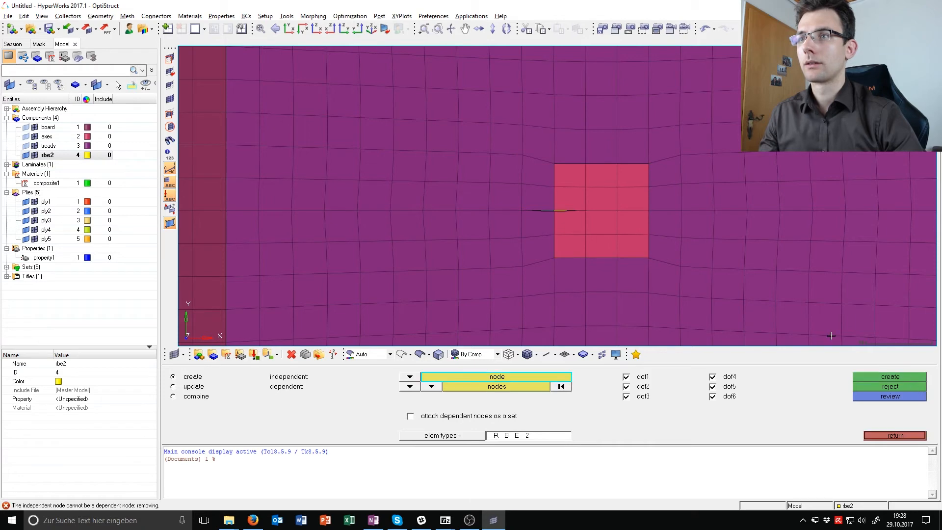
{"action": "scroll", "coordinate": [511, 226], "scroll_direction": "down", "scroll_amount": 8, "text": "ctrl"}
{"action": "mouse_move", "coordinate": [511, 227]}
{"action": "left_mouse_down", "text": "ctrl"}
{"action": "mouse_move", "coordinate": [531, 158]}
{"action": "mouse_move", "coordinate": [509, 225]}
{"action": "left_mouse_up", "text": "ctrl"}
{"action": "scroll", "coordinate": [410, 264], "scroll_direction": "up", "scroll_amount": 4, "text": "ctrl"}
{"action": "left_click_drag", "start_coordinate": [410, 264], "coordinate": [496, 285], "text": "ctrl"}
{"action": "scroll", "coordinate": [591, 246], "scroll_direction": "up", "scroll_amount": 2, "text": "ctrl"}
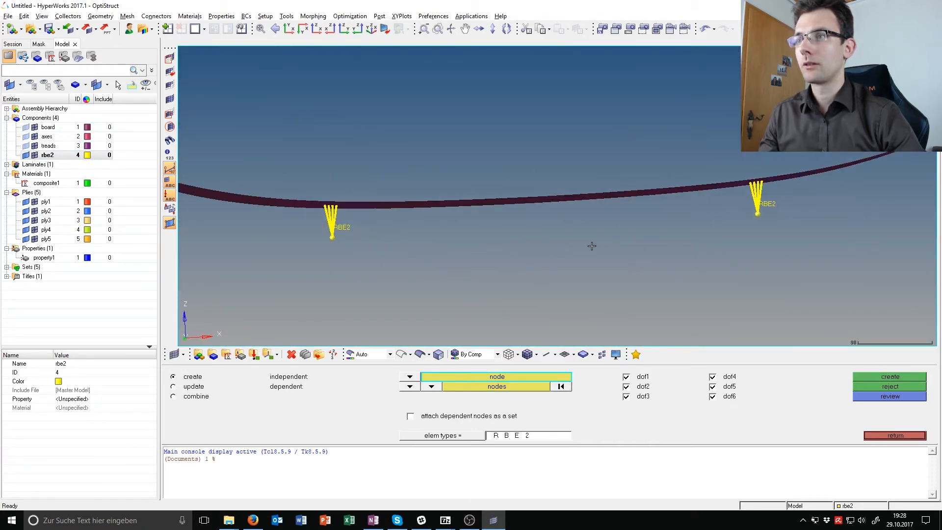
{"action": "left_click", "coordinate": [895, 436]}
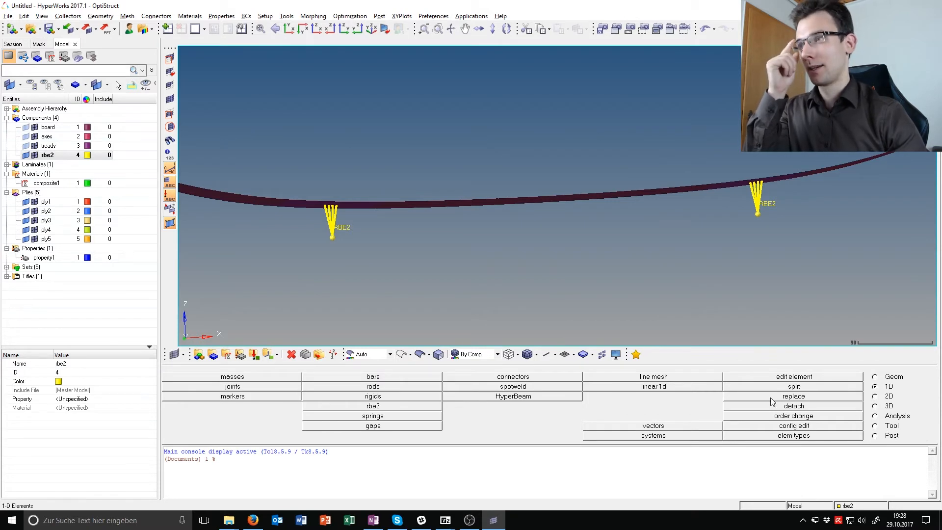
- Begin an SPC constraint on dof1, 2, 3, 4 and 6, selecting the independent nodes of both RBE2 elements
{"action": "left_click_drag", "start_coordinate": [350, 238], "coordinate": [700, 264], "text": "ctrl"}
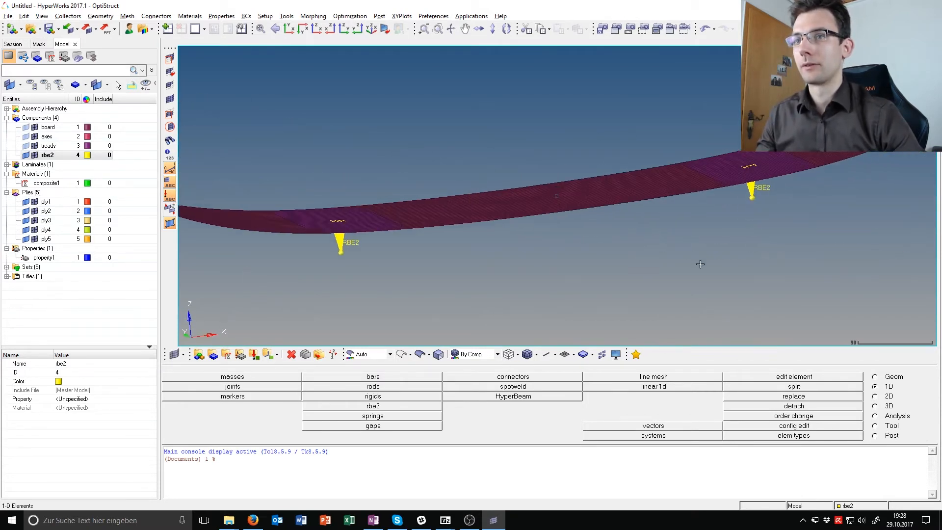
{"action": "left_click", "coordinate": [889, 417]}
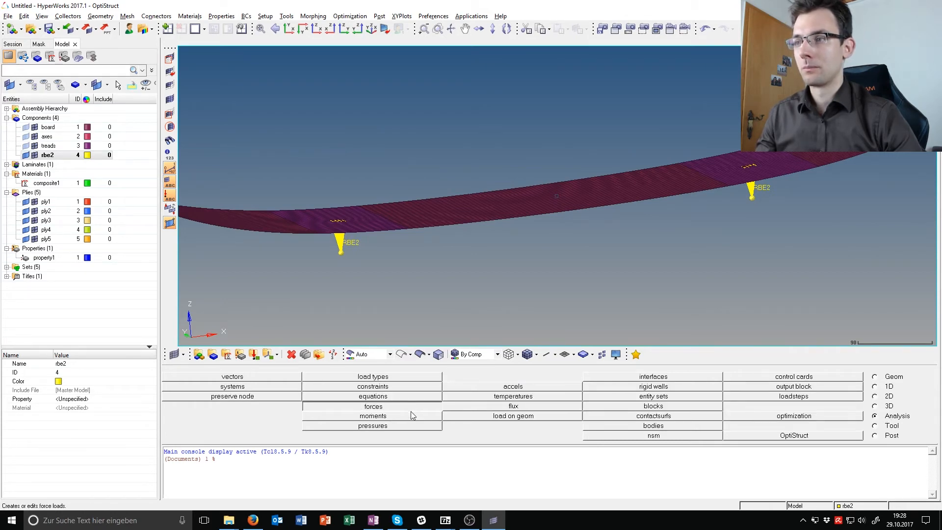
{"action": "left_click", "coordinate": [412, 387]}
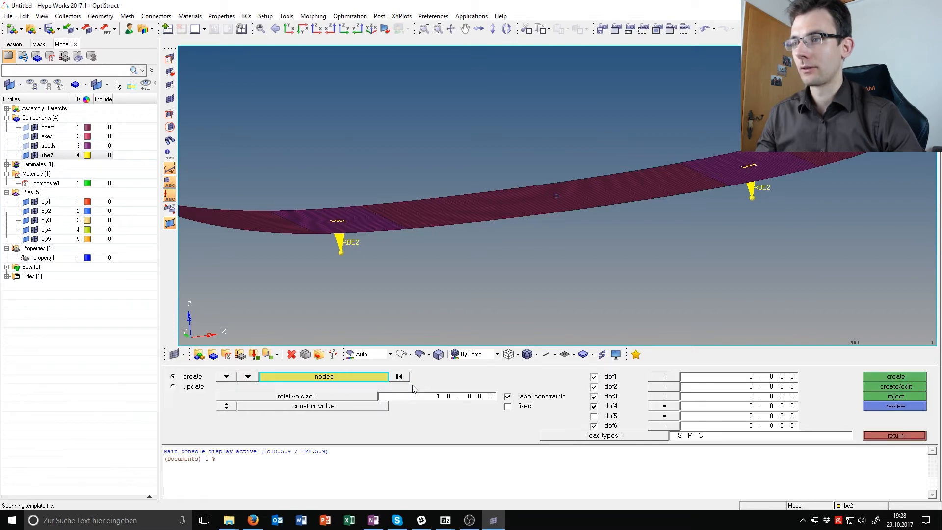
{"action": "left_click_drag", "start_coordinate": [436, 267], "coordinate": [483, 246], "text": "ctrl"}
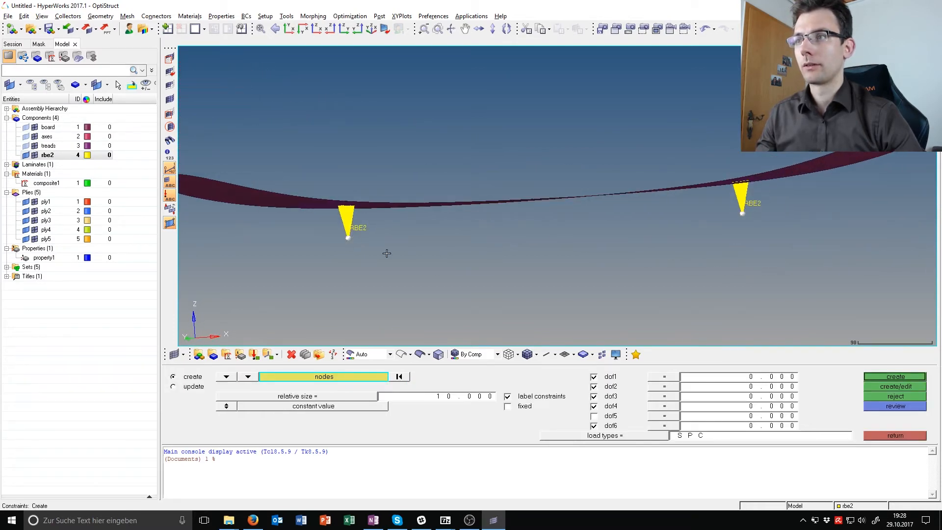
{"action": "left_click_drag", "start_coordinate": [730, 217], "coordinate": [509, 233], "text": "ctrl"}
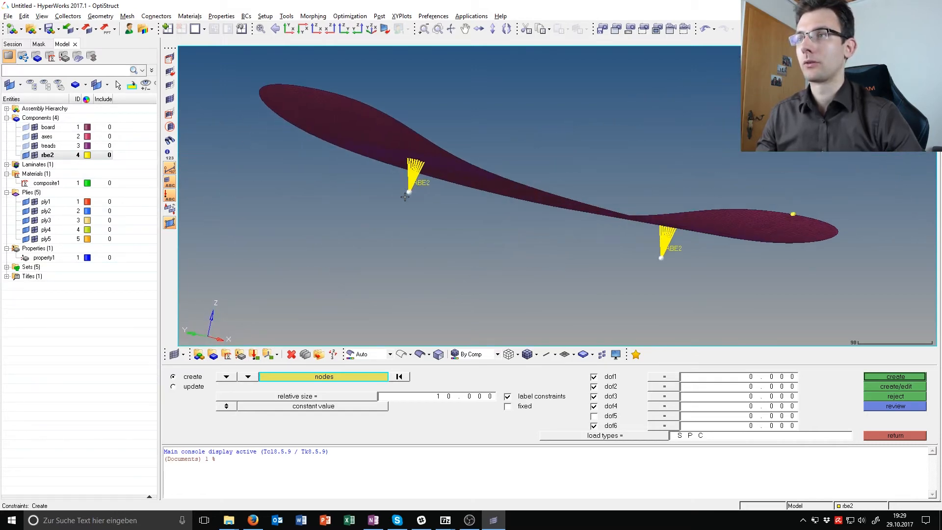
- Examine the selected RBE2 independent nodes below both treads and their orientation relative to the board and global axes
{"action": "scroll", "coordinate": [416, 174], "scroll_direction": "up", "scroll_amount": 5}
{"action": "left_click_drag", "start_coordinate": [418, 176], "coordinate": [479, 214], "text": "ctrl"}
{"action": "right_click_drag", "start_coordinate": [478, 215], "coordinate": [477, 210], "text": "ctrl"}
{"action": "left_click_drag", "start_coordinate": [476, 210], "coordinate": [459, 270], "text": "ctrl"}
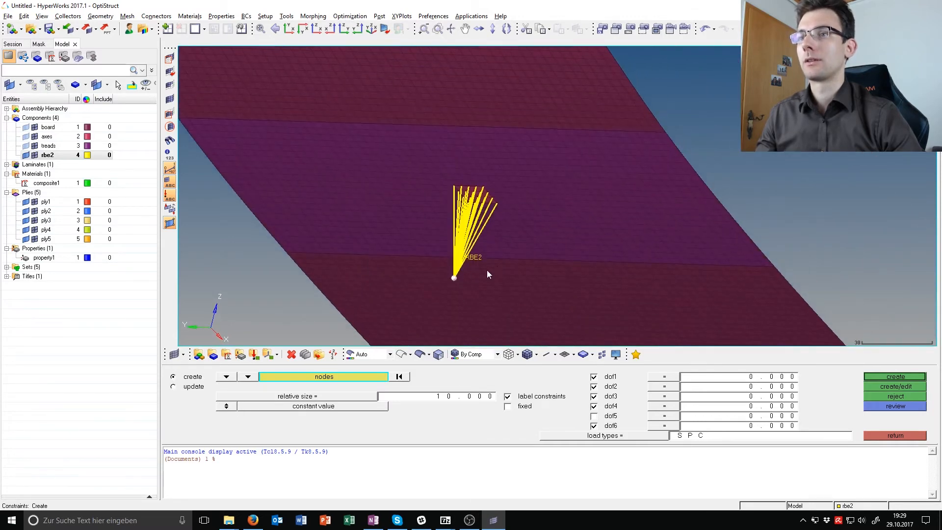
{"action": "scroll", "coordinate": [508, 260], "scroll_direction": "down", "scroll_amount": 3}
{"action": "scroll", "coordinate": [480, 217], "scroll_direction": "up", "scroll_amount": 6}
{"action": "scroll", "coordinate": [517, 254], "scroll_direction": "down", "scroll_amount": 6}
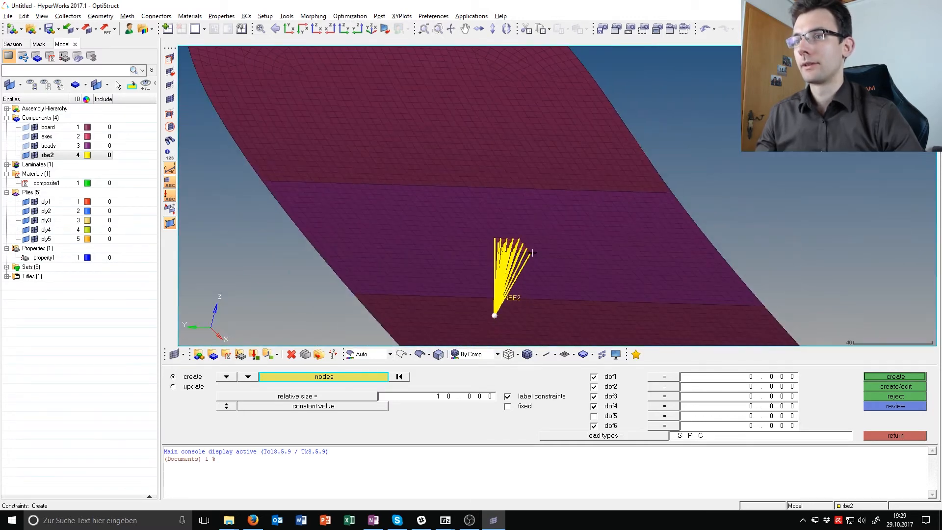
{"action": "left_click_drag", "start_coordinate": [581, 265], "coordinate": [597, 284], "text": "ctrl"}
{"action": "scroll", "coordinate": [582, 305], "scroll_direction": "down", "scroll_amount": 4}
{"action": "right_click_drag", "start_coordinate": [571, 311], "coordinate": [470, 241], "text": "ctrl"}
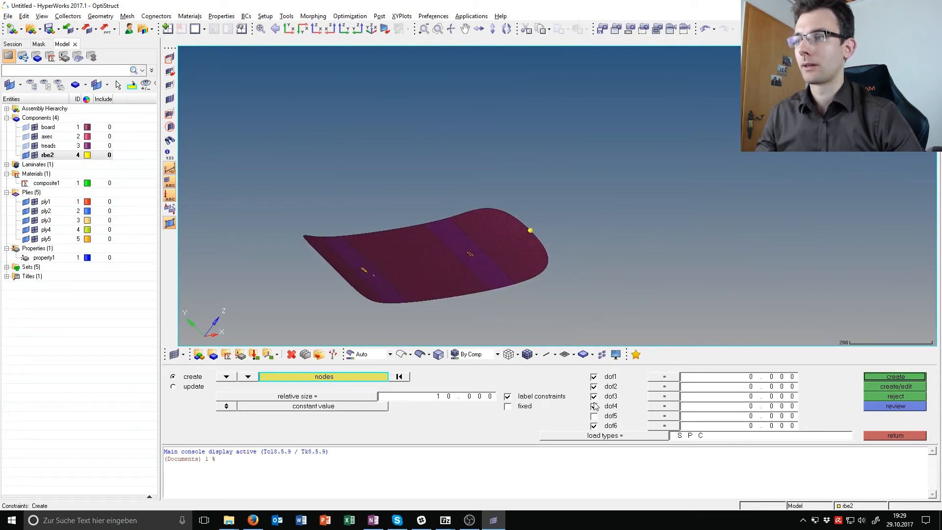
{"action": "scroll", "coordinate": [584, 267], "scroll_direction": "down", "scroll_amount": 3}
{"action": "left_click_drag", "start_coordinate": [540, 249], "coordinate": [448, 274], "text": "ctrl"}
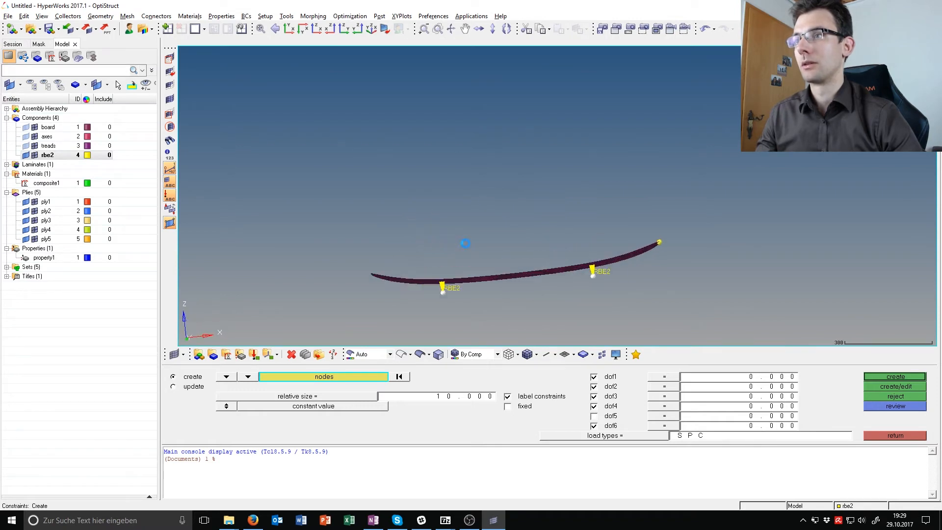
{"action": "scroll", "coordinate": [516, 303], "scroll_direction": "up", "scroll_amount": 3}
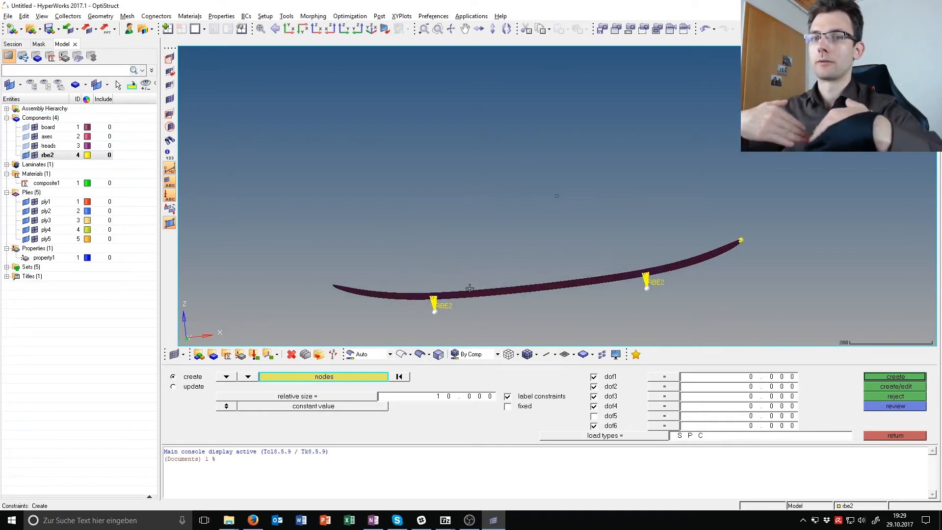
{"action": "left_click_drag", "start_coordinate": [470, 288], "coordinate": [519, 290], "text": "ctrl"}
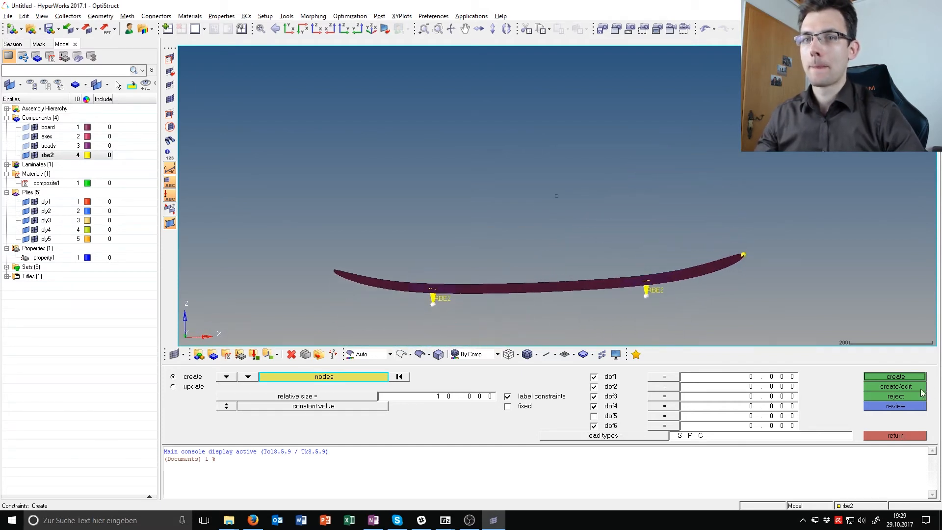
- Create the constraints on both selected axle nodes and rename their load collector to spc
{"action": "left_click", "coordinate": [896, 377]}
{"action": "right_click_drag", "start_coordinate": [477, 260], "coordinate": [549, 228], "text": "ctrl"}
{"action": "left_click", "coordinate": [7, 174]}
{"action": "left_click", "coordinate": [53, 183]}
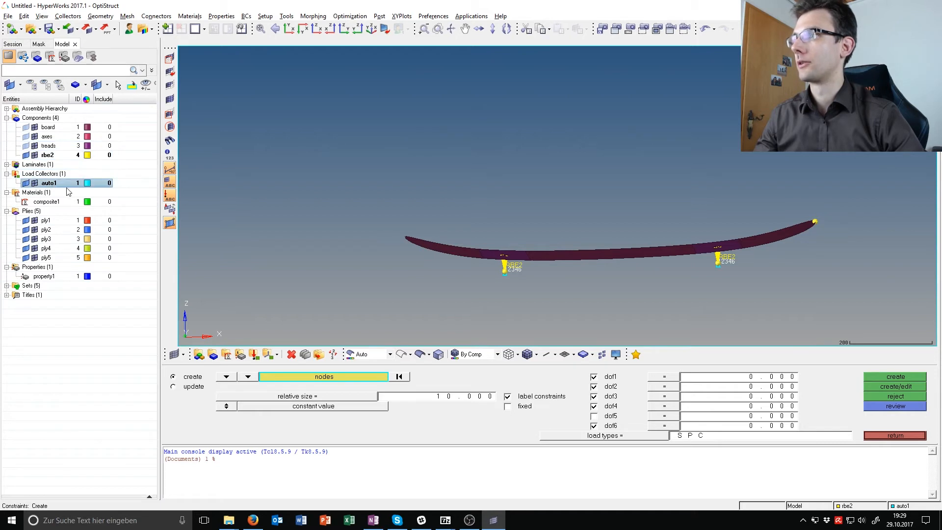
{"action": "left_click", "coordinate": [51, 184]}
{"action": "type", "text": "spc"}
{"action": "key", "text": "Return"}
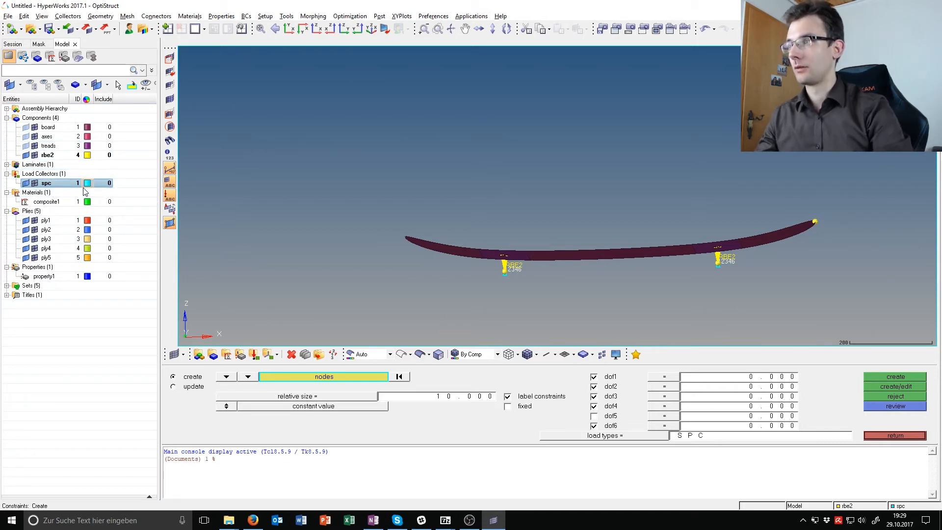
- Create a new load collector named loadstep1
{"action": "right_click", "coordinate": [57, 175]}
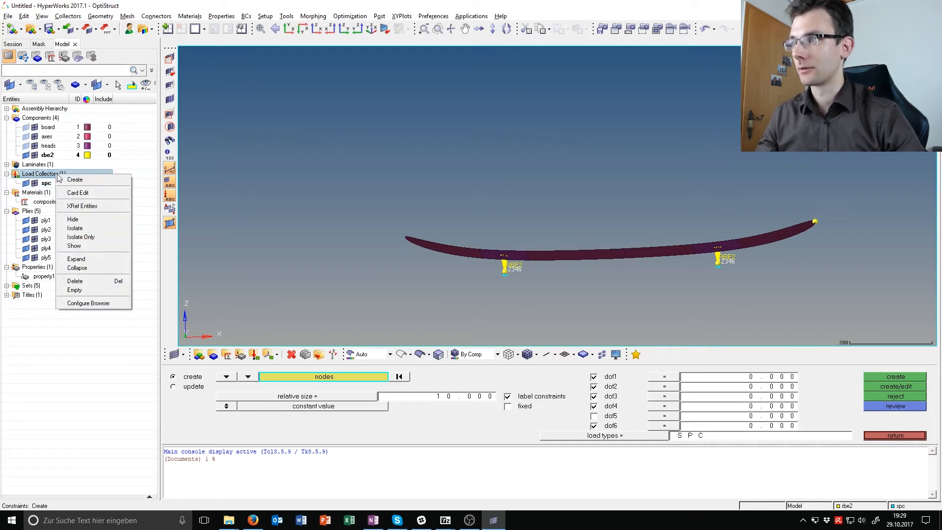
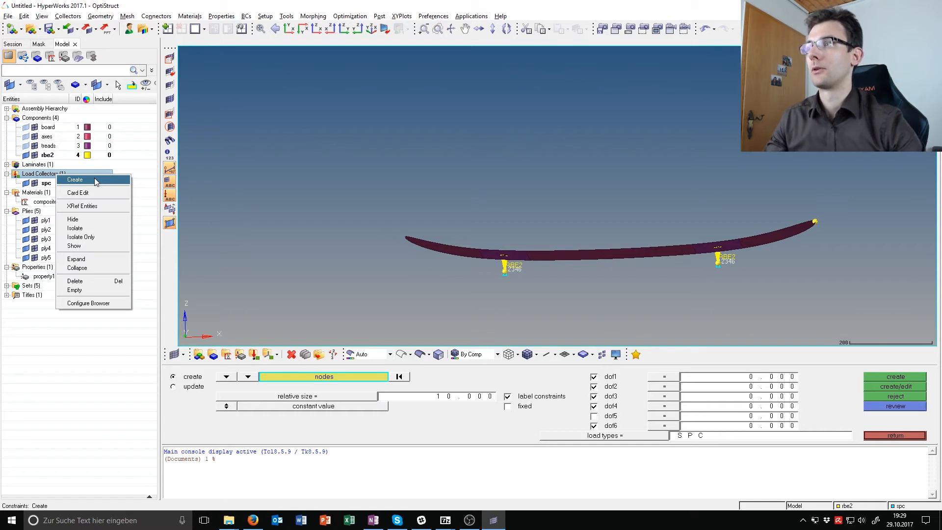
{"action": "left_click", "coordinate": [31, 175]}
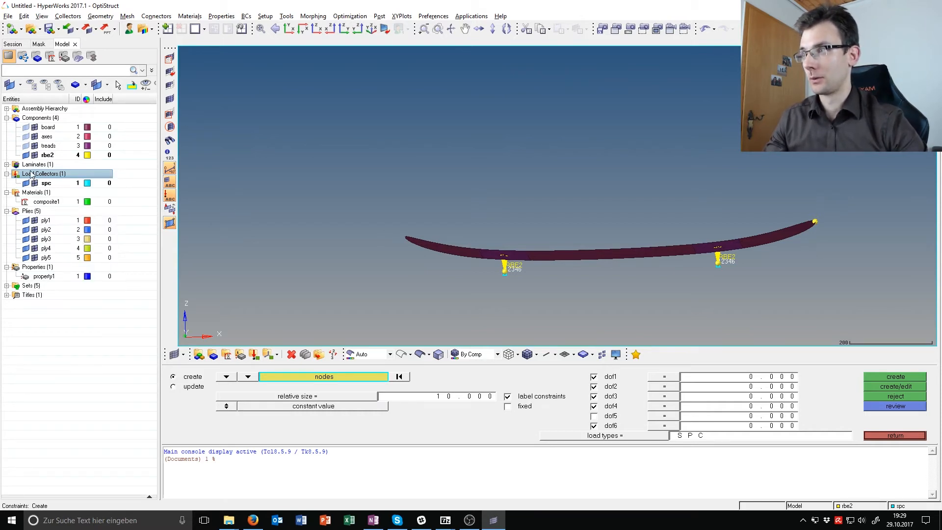
{"action": "right_click", "coordinate": [29, 170]}
{"action": "left_click", "coordinate": [70, 179]}
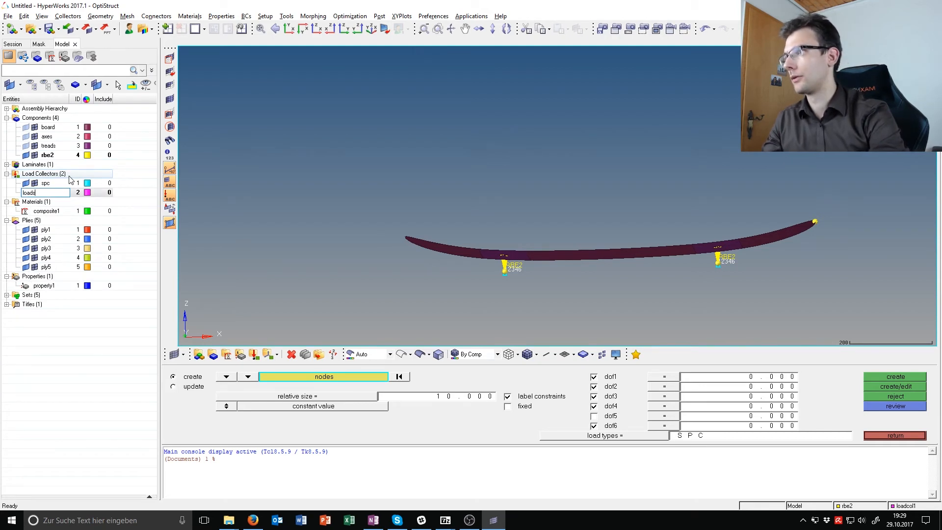
{"action": "type", "text": "loadstep"}
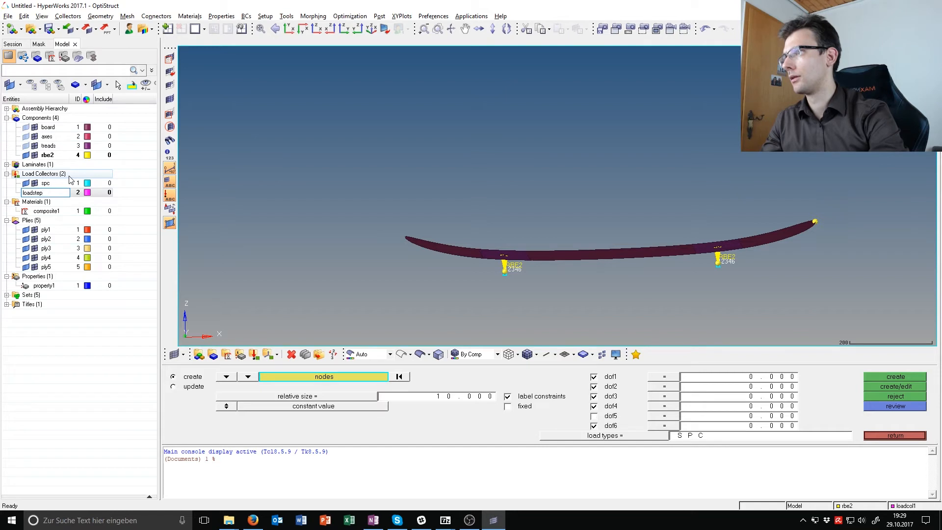
{"action": "type", "text": "1"}
{"action": "key", "text": "Return"}
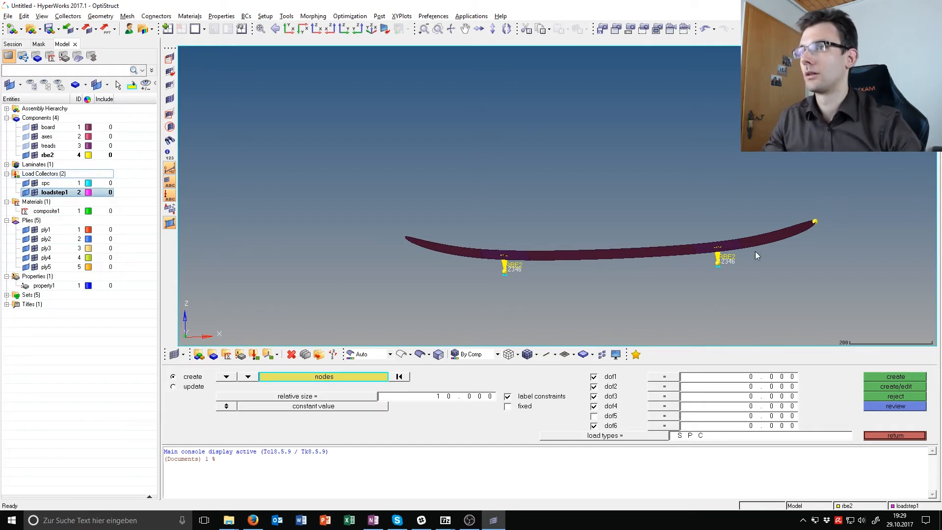
- Create another load collector named loadstep2
{"action": "right_click", "coordinate": [43, 174]}
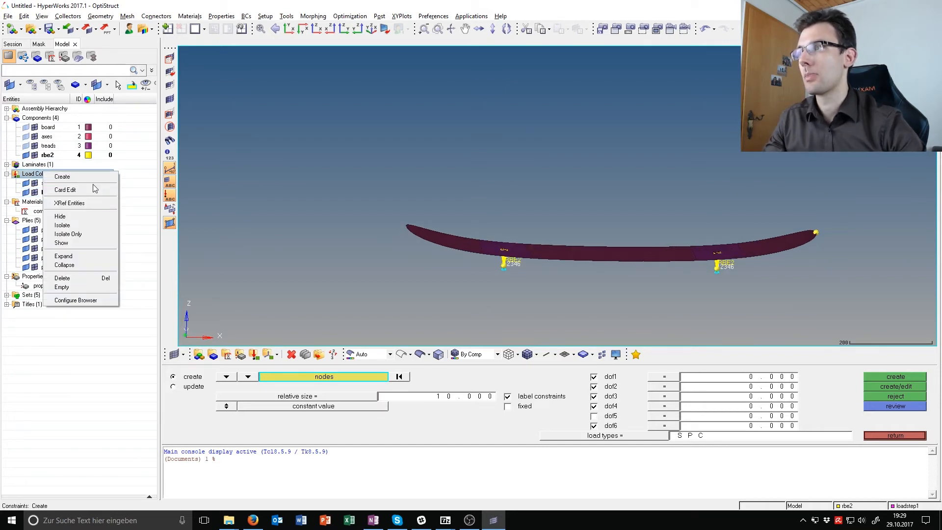
{"action": "left_click", "coordinate": [86, 176]}
{"action": "type", "text": "lo"}
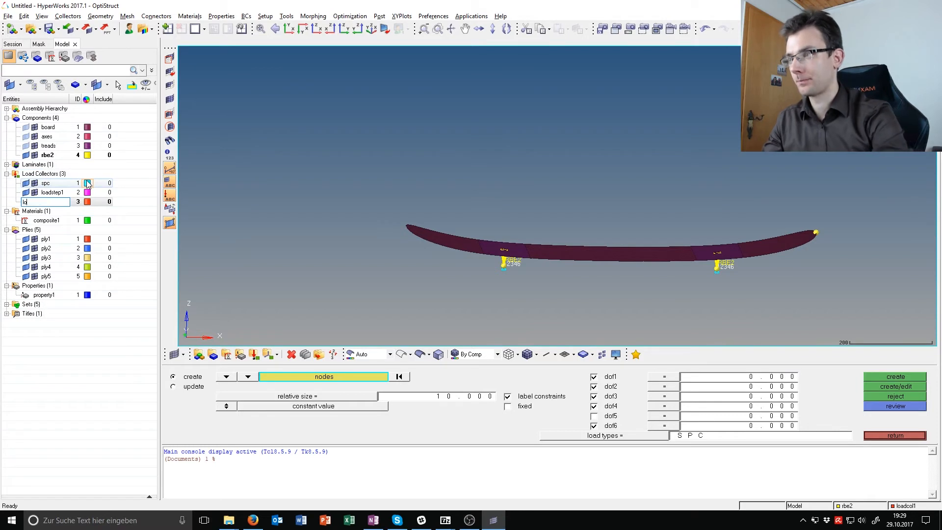
{"action": "type", "text": "adstep2"}
{"action": "key", "text": "Return"}
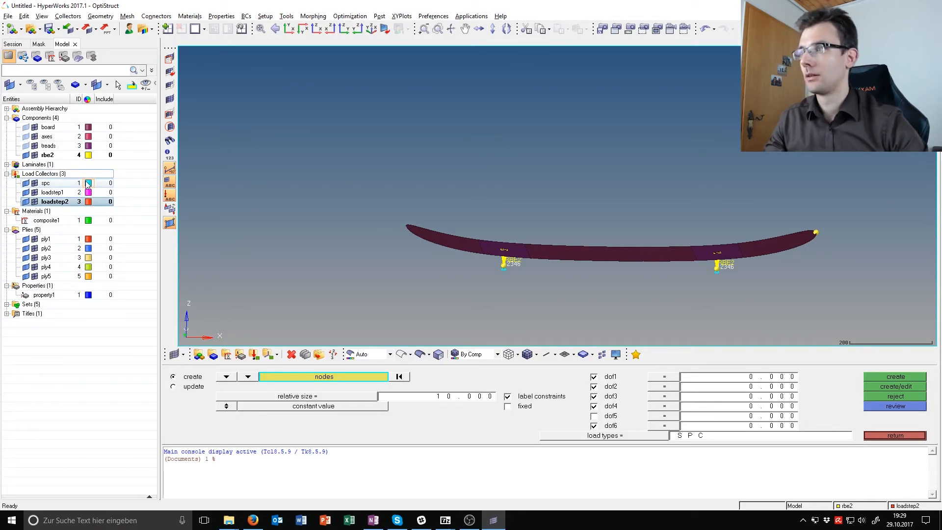
- Make loadstep1 the current load collector and leave the constraint definition
{"action": "right_click", "coordinate": [58, 193]}
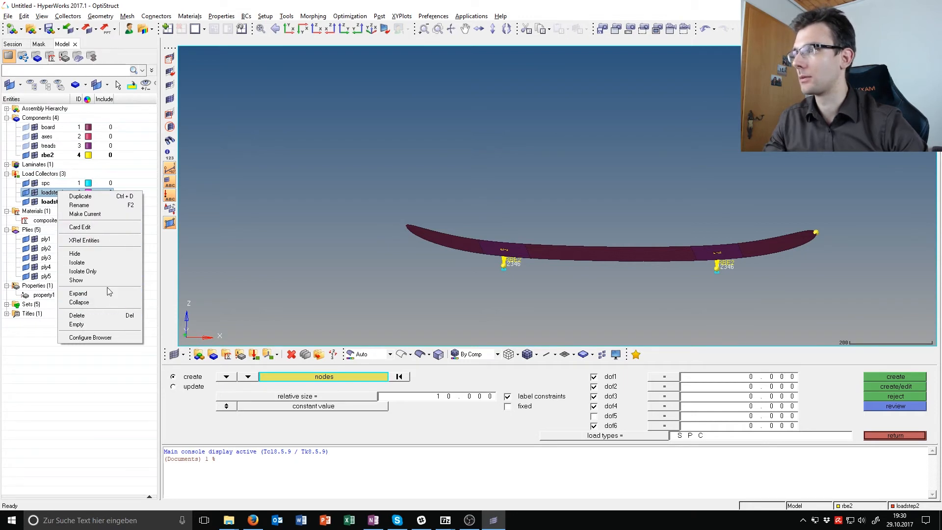
{"action": "left_click", "coordinate": [109, 214]}
{"action": "left_click_drag", "start_coordinate": [530, 280], "coordinate": [575, 299], "text": "ctrl"}
{"action": "left_click", "coordinate": [899, 436]}
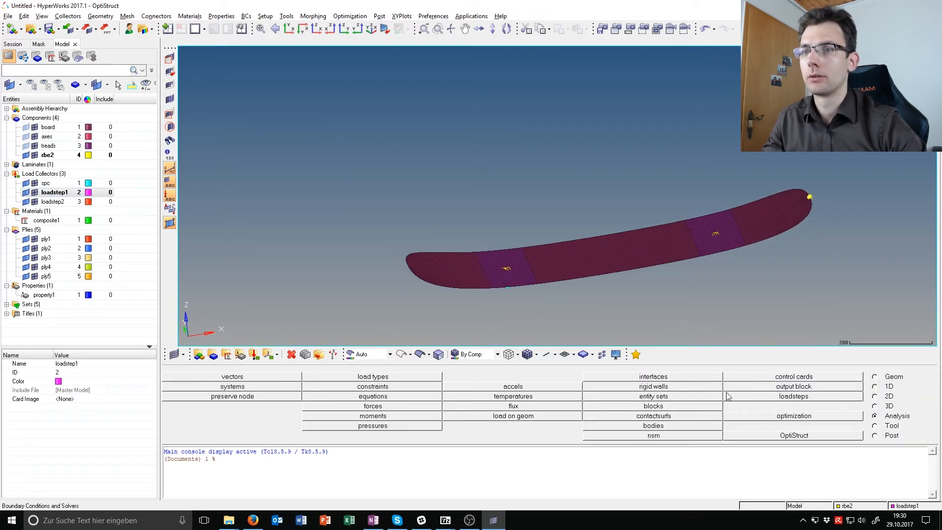
- Start defining pressures for the first loadcase and select all elements across both tread areas of the board, axle patches included
{"action": "key", "text": "alt+Tab"}
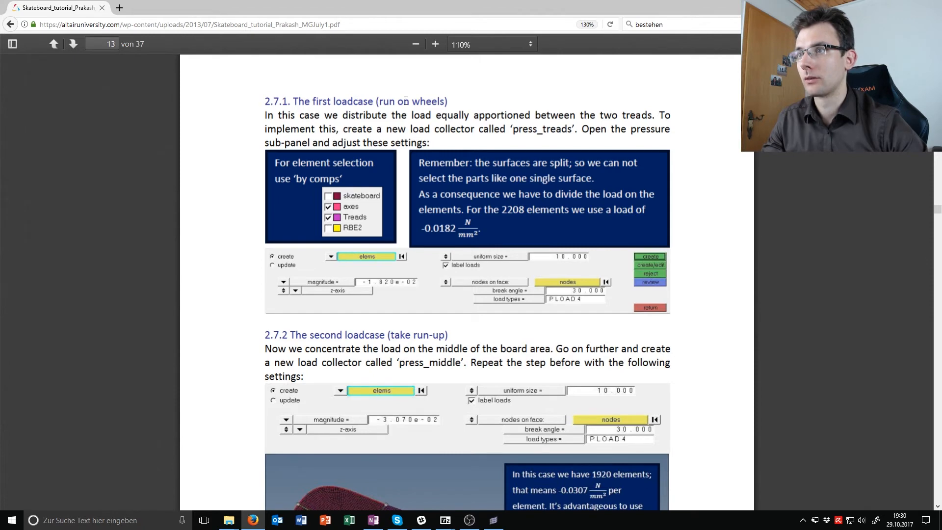
{"action": "key", "text": "alt+Tab"}
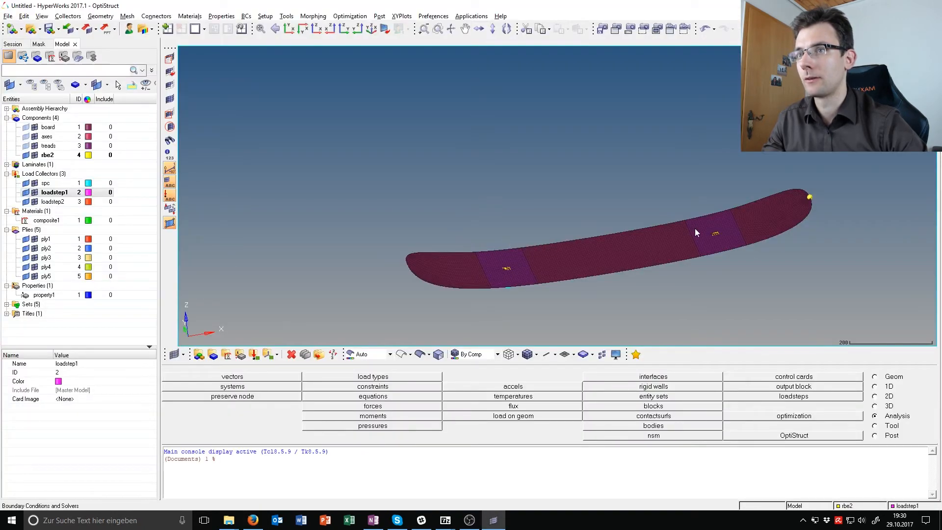
{"action": "scroll", "coordinate": [507, 276], "scroll_direction": "up", "scroll_amount": 2}
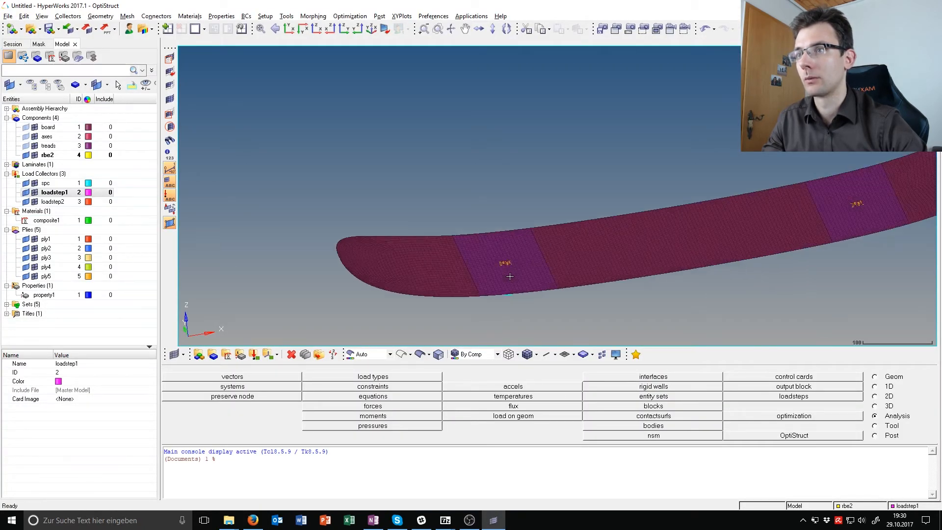
{"action": "right_click_drag", "start_coordinate": [518, 271], "coordinate": [428, 262], "text": "ctrl"}
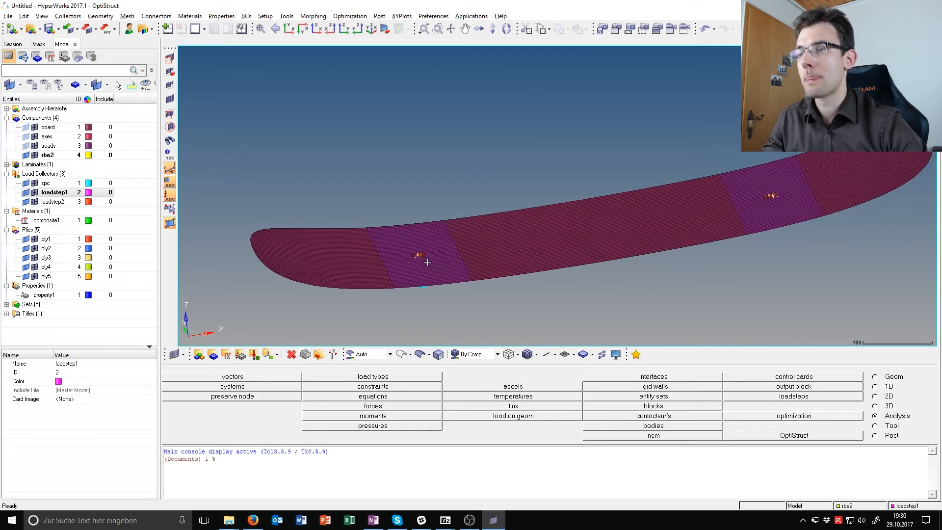
{"action": "left_click", "coordinate": [391, 429]}
{"action": "scroll", "coordinate": [406, 293], "scroll_direction": "down", "scroll_amount": 5, "text": "ctrl"}
{"action": "left_click_drag", "start_coordinate": [457, 277], "coordinate": [453, 311], "text": "ctrl"}
{"action": "left_click", "coordinate": [286, 30]}
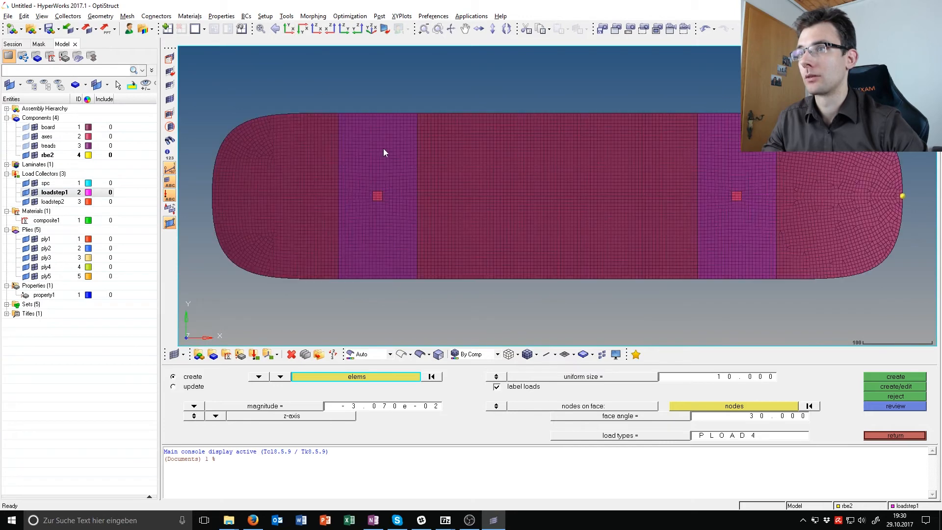
{"action": "left_click_drag", "start_coordinate": [334, 106], "coordinate": [420, 285], "text": "shift"}
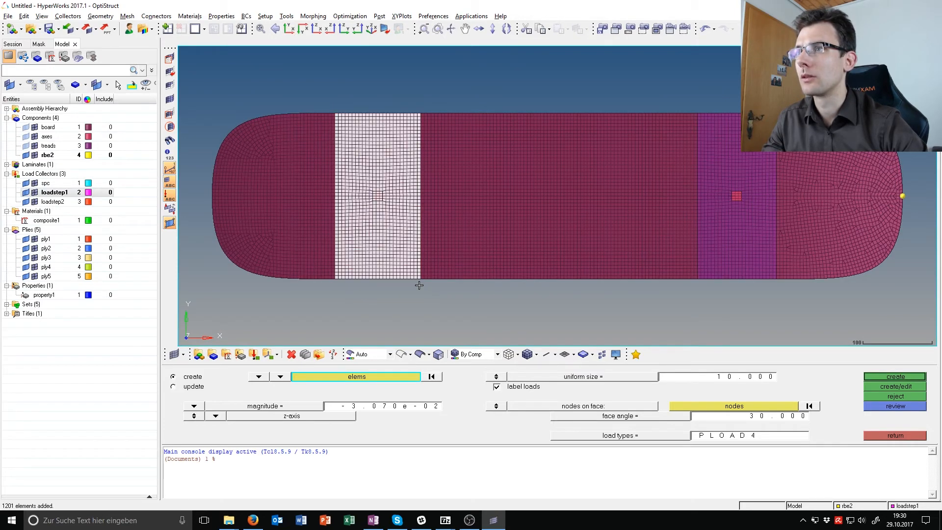
{"action": "left_click_drag", "start_coordinate": [697, 109], "coordinate": [780, 295], "text": "shift"}
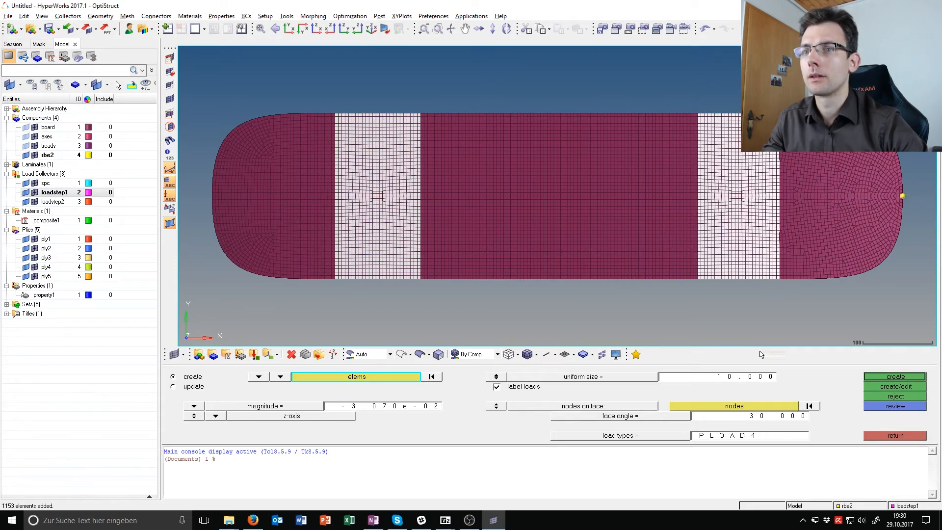
- Select the nodes on face for the pressure across the tread area nearer the board's positive X end
{"action": "left_click", "coordinate": [743, 404]}
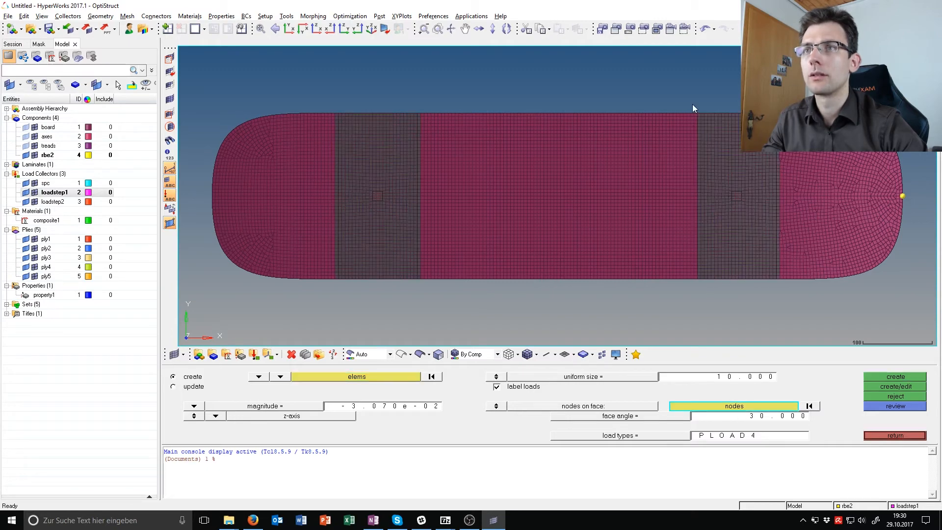
{"action": "left_click_drag", "start_coordinate": [696, 107], "coordinate": [785, 319], "text": "shift"}
{"action": "scroll", "coordinate": [796, 144], "scroll_direction": "up", "scroll_amount": 5, "text": "ctrl"}
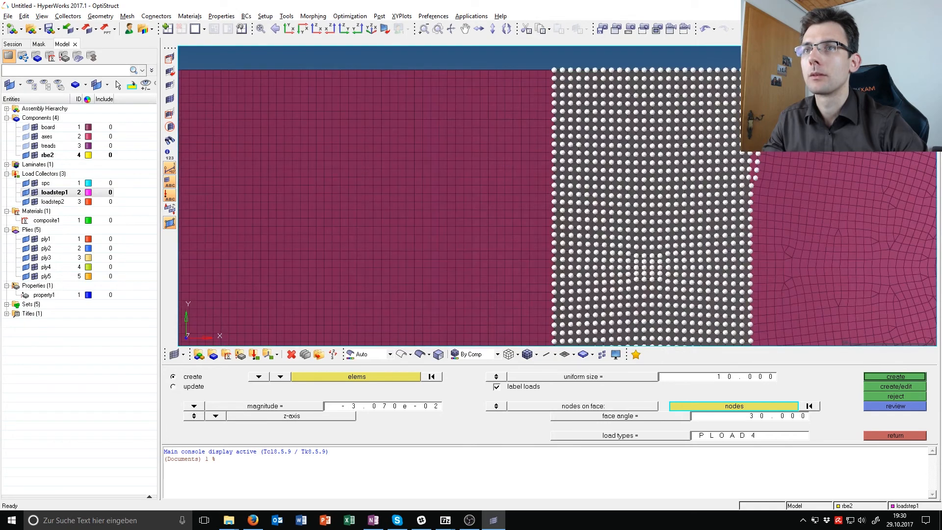
{"action": "right_click_drag", "start_coordinate": [757, 194], "coordinate": [752, 266], "text": "shift"}
{"action": "scroll", "coordinate": [756, 189], "scroll_direction": "down", "scroll_amount": 5, "text": "ctrl"}
{"action": "scroll", "coordinate": [762, 248], "scroll_direction": "up", "scroll_amount": 4, "text": "ctrl"}
{"action": "right_click_drag", "start_coordinate": [756, 233], "coordinate": [747, 246], "text": "shift"}
{"action": "scroll", "coordinate": [746, 240], "scroll_direction": "down", "scroll_amount": 3}
{"action": "scroll", "coordinate": [744, 240], "scroll_direction": "up", "scroll_amount": 5}
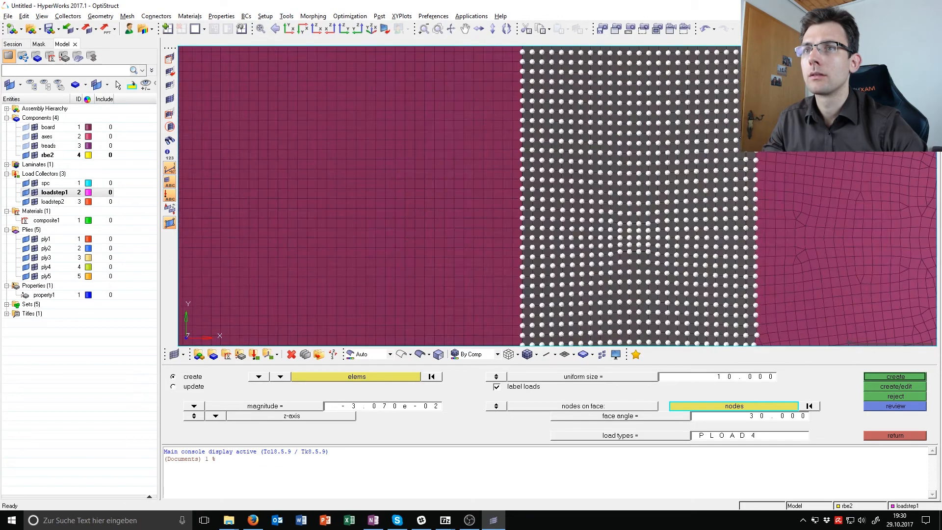
- Add the face nodes of the tread area nearer the board's negative X end to the pressure's node selection
{"action": "scroll", "coordinate": [743, 238], "scroll_direction": "down", "scroll_amount": 6}
{"action": "scroll", "coordinate": [684, 168], "scroll_direction": "down", "scroll_amount": 3}
{"action": "scroll", "coordinate": [591, 77], "scroll_direction": "up", "scroll_amount": 5}
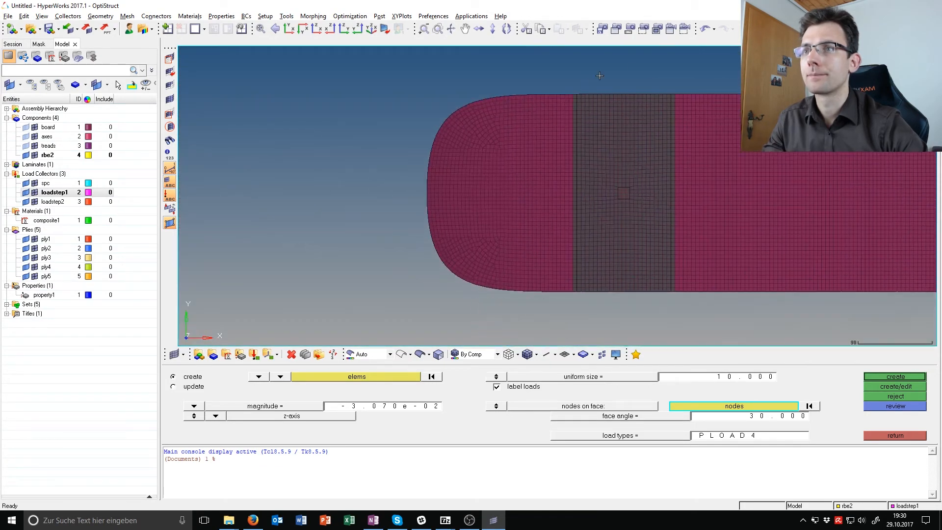
{"action": "left_click_drag", "start_coordinate": [676, 85], "coordinate": [572, 321], "text": "shift"}
{"action": "scroll", "coordinate": [596, 254], "scroll_direction": "down", "scroll_amount": 5, "text": "ctrl"}
{"action": "left_click_drag", "start_coordinate": [599, 250], "coordinate": [659, 235], "text": "ctrl"}
- Set the pressure magnitude to -1.820e-02, following the first loadcase in the tutorial PDF
{"action": "key", "text": "alt+Tab"}
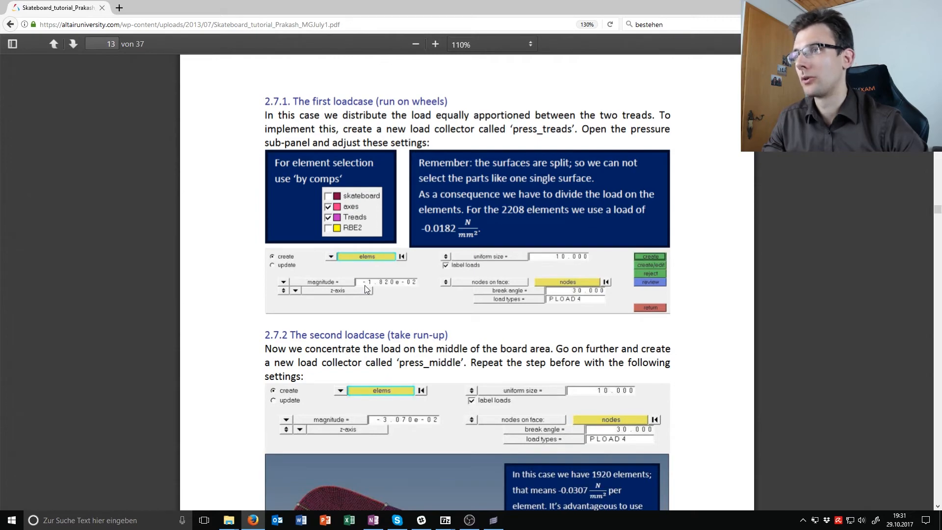
{"action": "key", "text": "alt+Tab"}
{"action": "key", "text": "alt+Tab"}
{"action": "key", "text": "alt+Tab"}
{"action": "left_click", "coordinate": [398, 406]}
{"action": "type", "text": "-1.-"}
{"action": "key", "text": "BackSpace"}
{"action": "type", "text": "820e-02"}
{"action": "key", "text": "Return"}
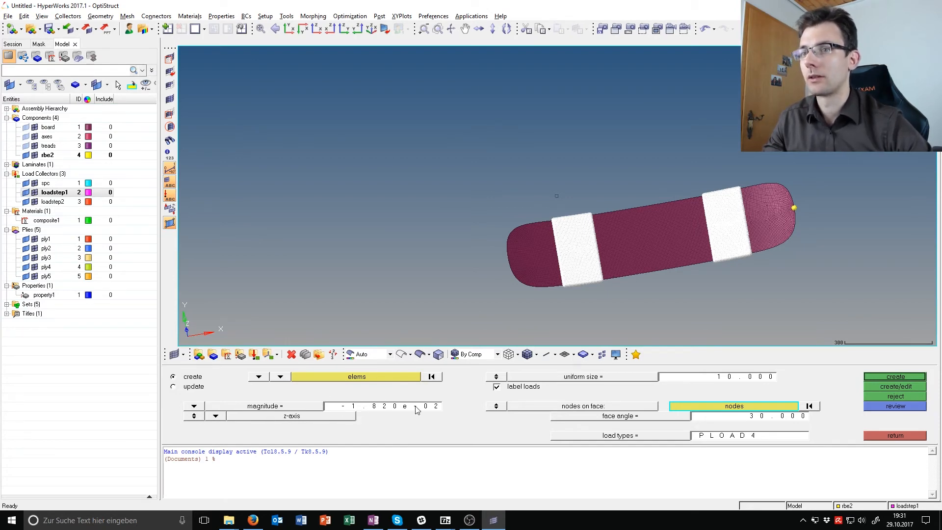
- Check the magnitude against the tutorial PDF and create the PLOAD4 pressures on both tread areas
{"action": "key", "text": "alt+Tab"}
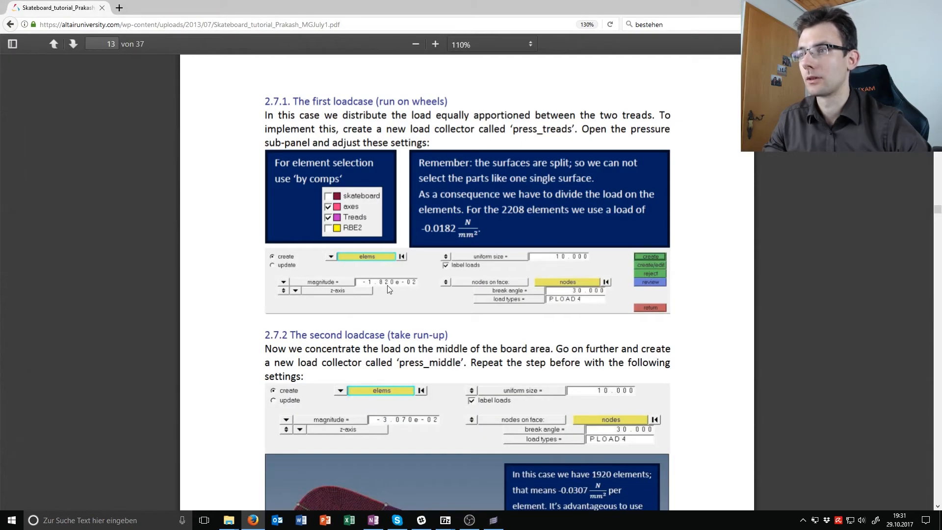
{"action": "key", "text": "alt+Tab"}
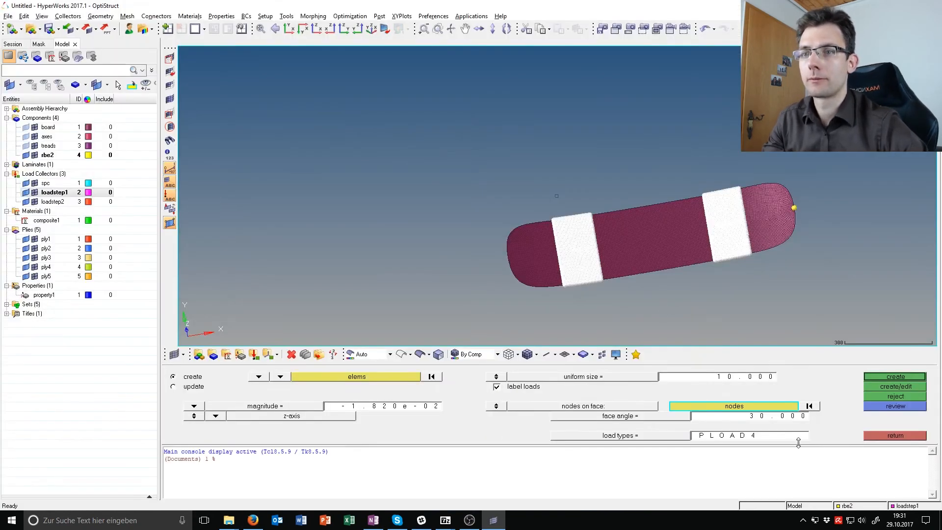
{"action": "left_click", "coordinate": [895, 377]}
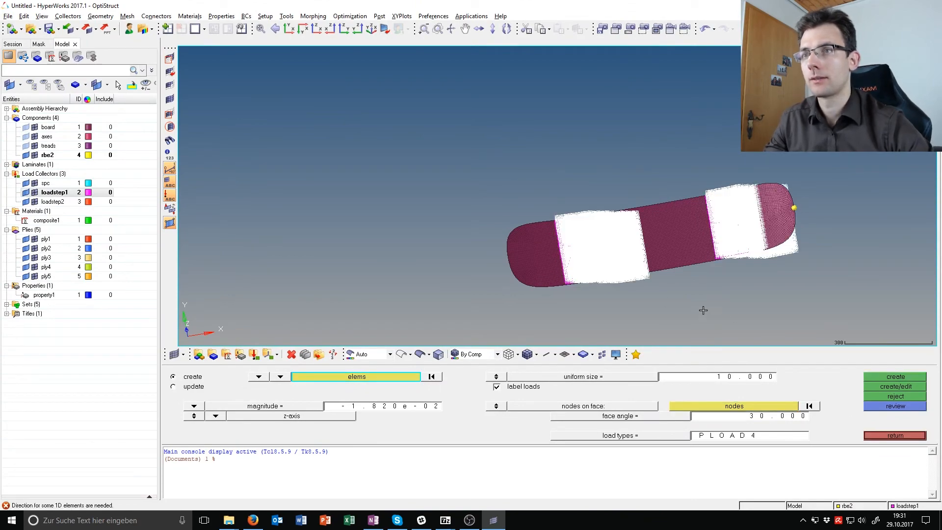
{"action": "scroll", "coordinate": [682, 223], "scroll_direction": "up", "scroll_amount": 5, "text": "ctrl"}
{"action": "left_click_drag", "start_coordinate": [635, 272], "coordinate": [562, 294], "text": "ctrl"}
- Make loadstep2 the current load collector
{"action": "right_click", "coordinate": [59, 201]}
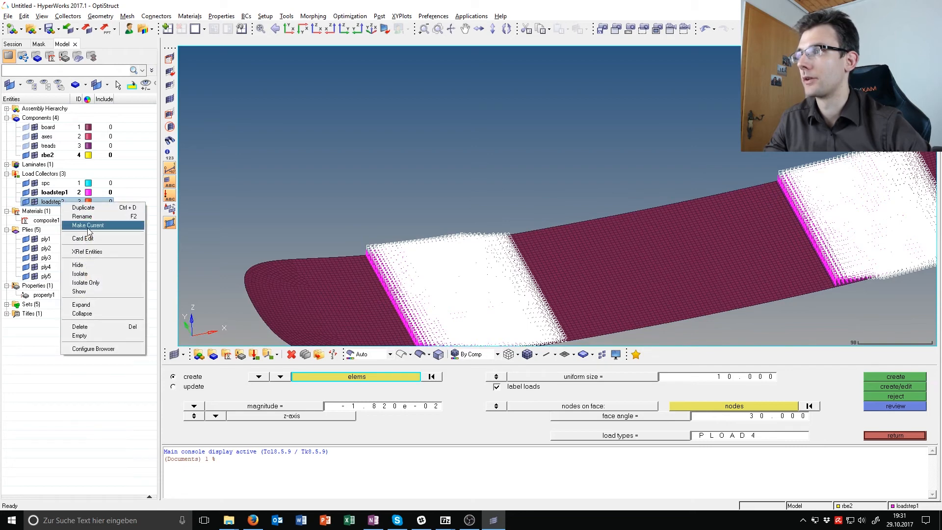
{"action": "left_click", "coordinate": [88, 225]}
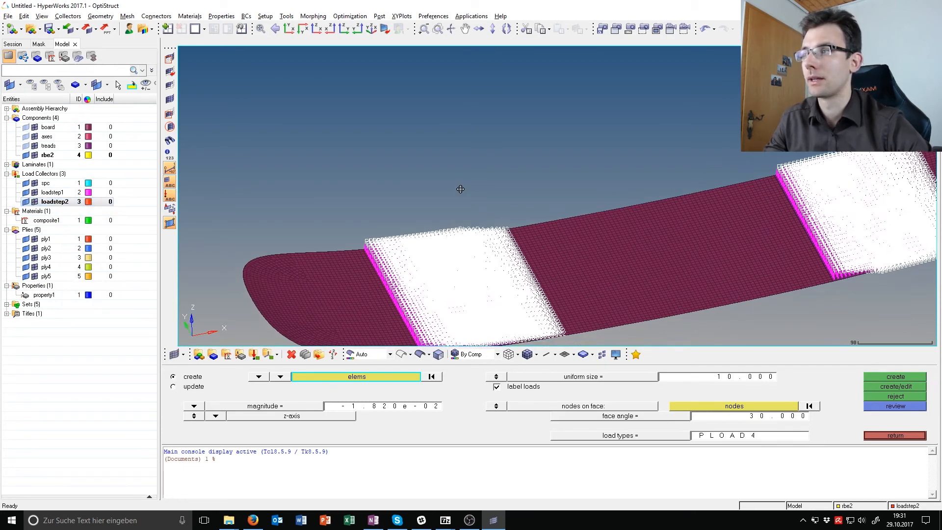
{"action": "right_click_drag", "start_coordinate": [482, 206], "coordinate": [356, 157], "text": "ctrl"}
{"action": "left_click_drag", "start_coordinate": [386, 122], "coordinate": [491, 197], "text": "ctrl"}
- Show the geometry of the board, axes and treads components
{"action": "left_click", "coordinate": [31, 147]}
{"action": "left_click", "coordinate": [26, 136]}
{"action": "left_click", "coordinate": [26, 127]}
{"action": "left_click", "coordinate": [26, 146]}
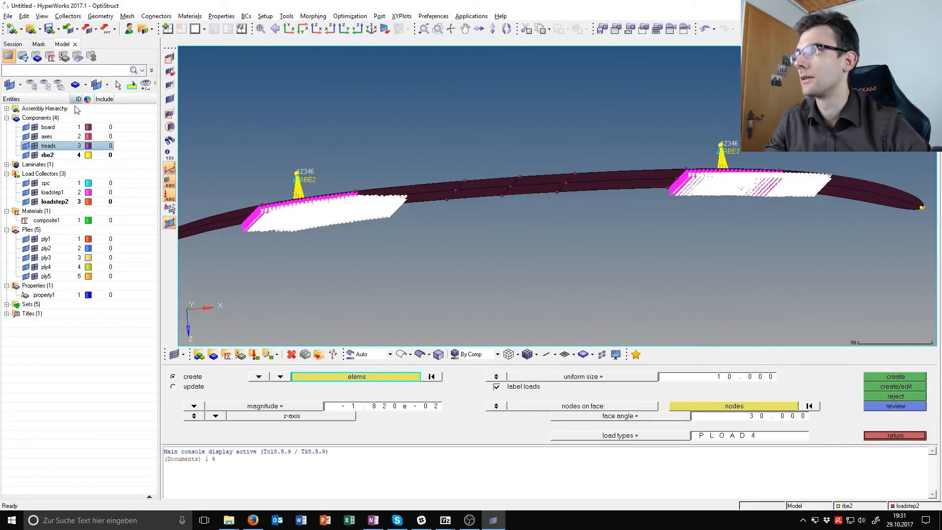
{"action": "left_click", "coordinate": [290, 29]}
{"action": "scroll", "coordinate": [574, 172], "scroll_direction": "up", "scroll_amount": 3}
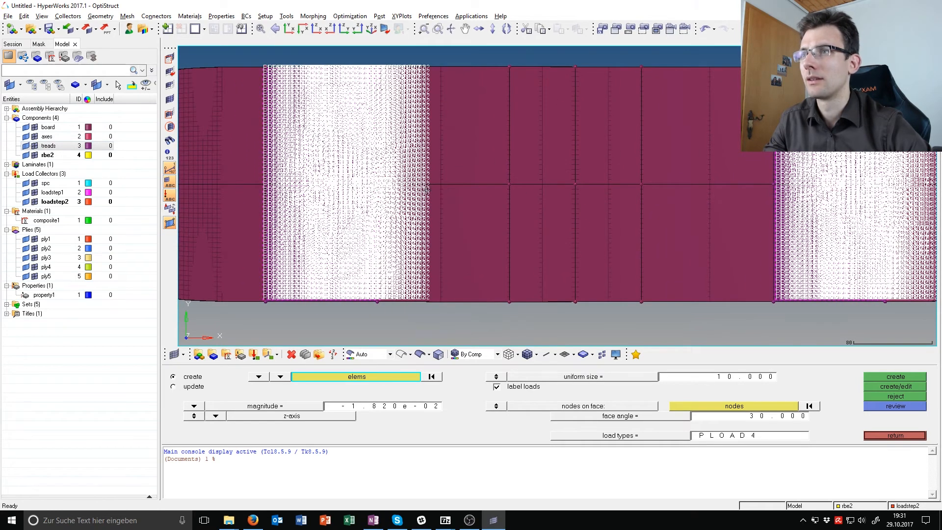
{"action": "left_click_drag", "start_coordinate": [440, 61], "coordinate": [709, 307], "text": "shift"}
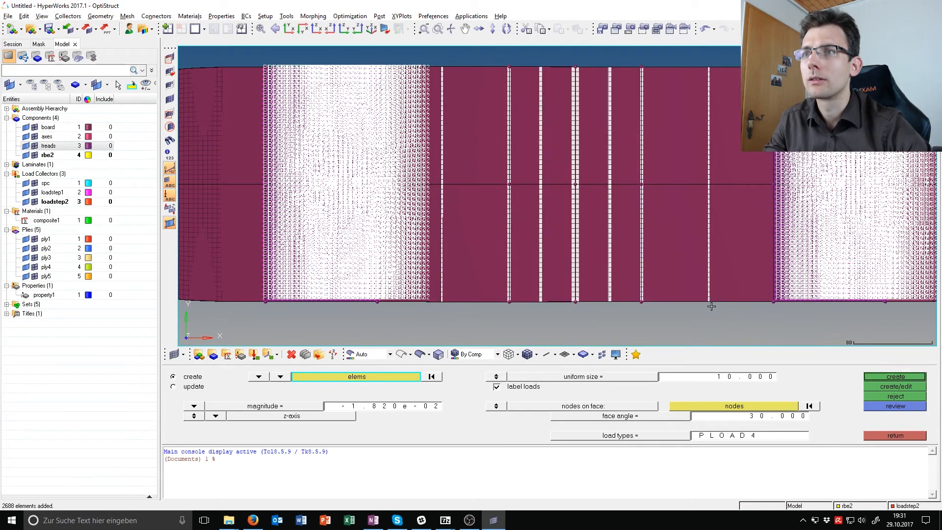
{"action": "key", "text": "alt+Tab"}
{"action": "scroll", "coordinate": [709, 311], "scroll_direction": "down", "scroll_amount": 5}
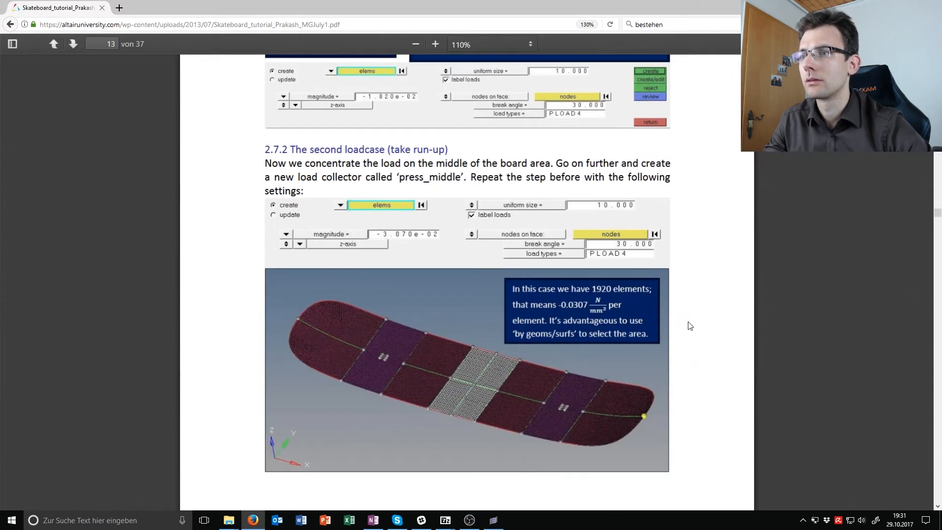
{"action": "key", "text": "alt+Tab"}
{"action": "right_click_drag", "start_coordinate": [440, 67], "coordinate": [687, 278], "text": "shift"}
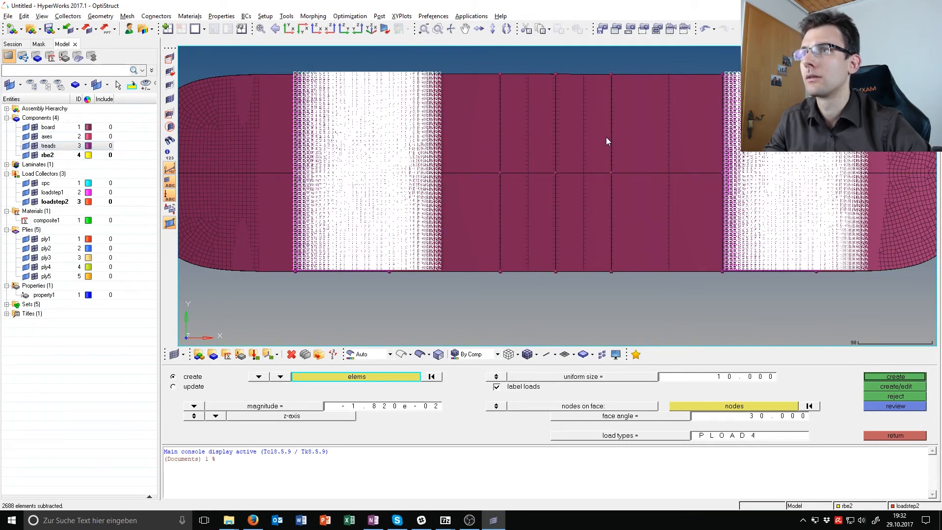
- Select the elements of the central strip on the underside of the board, around its mid-length geometry line, for the second pressure load
{"action": "left_click", "coordinate": [288, 29]}
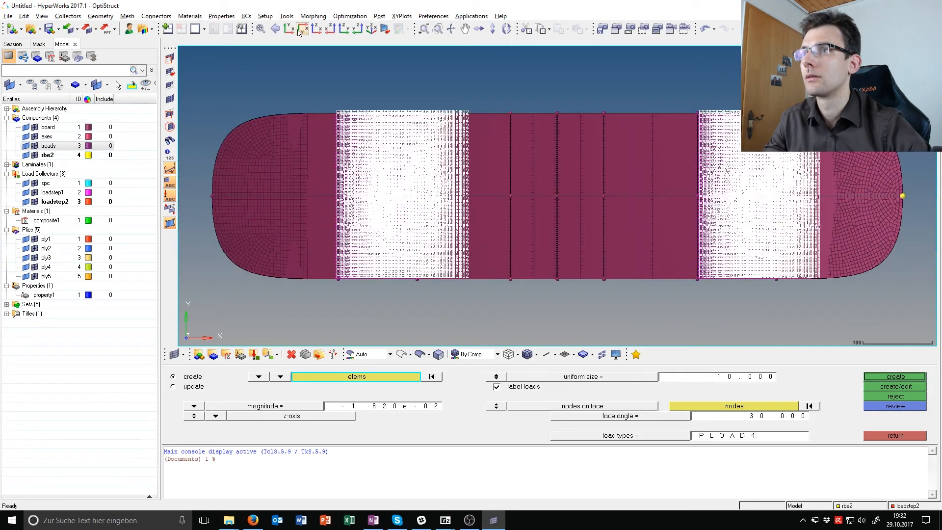
{"action": "left_click", "coordinate": [316, 30]}
{"action": "right_click_drag", "start_coordinate": [600, 162], "coordinate": [570, 120], "text": "ctrl"}
{"action": "scroll", "coordinate": [569, 121], "scroll_direction": "up", "scroll_amount": 2, "text": "ctrl"}
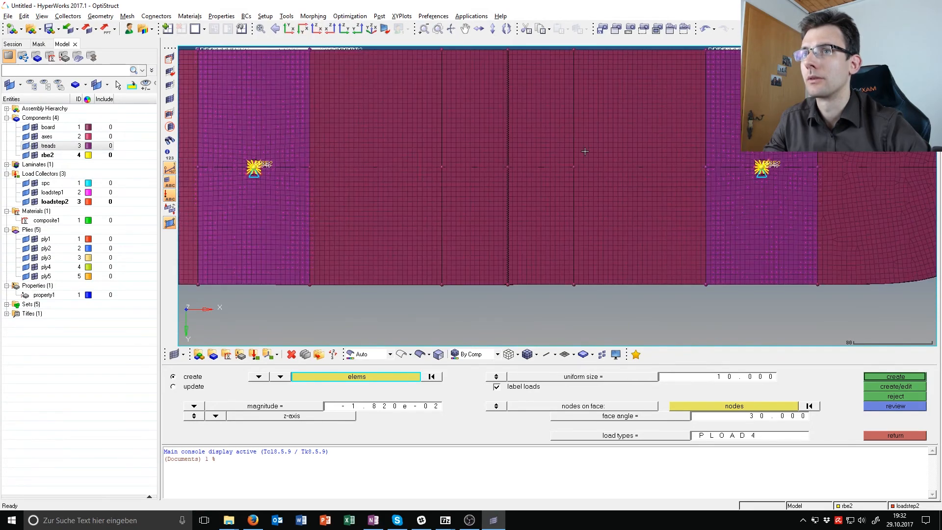
{"action": "scroll", "coordinate": [482, 109], "scroll_direction": "down", "scroll_amount": 4, "text": "ctrl"}
{"action": "scroll", "coordinate": [459, 75], "scroll_direction": "up", "scroll_amount": 5, "text": "ctrl"}
{"action": "left_click_drag", "start_coordinate": [461, 78], "coordinate": [622, 463], "text": "shift"}
{"action": "scroll", "coordinate": [586, 238], "scroll_direction": "down", "scroll_amount": 4, "text": "ctrl"}
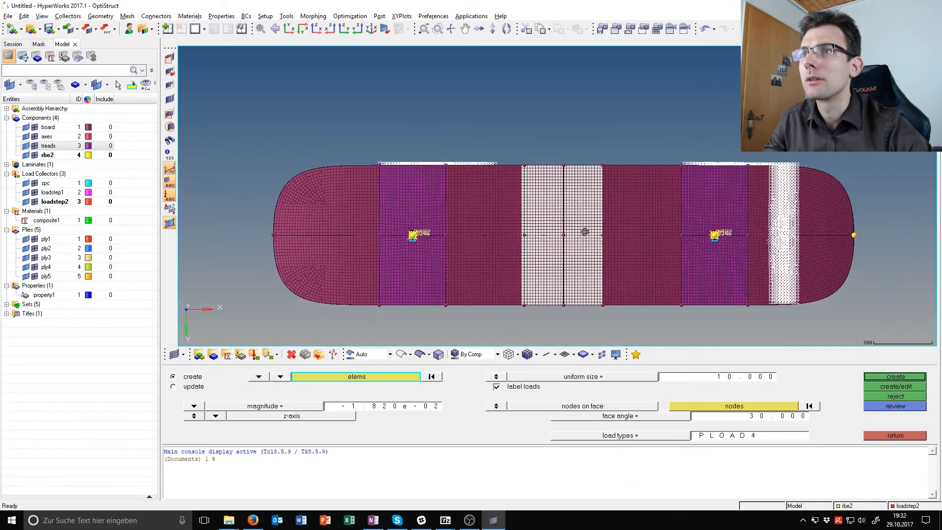
- Remove the surplus element columns along the strip's negative X edge so the selection matches the surface boundary
{"action": "scroll", "coordinate": [585, 231], "scroll_direction": "up", "scroll_amount": 5, "text": "ctrl"}
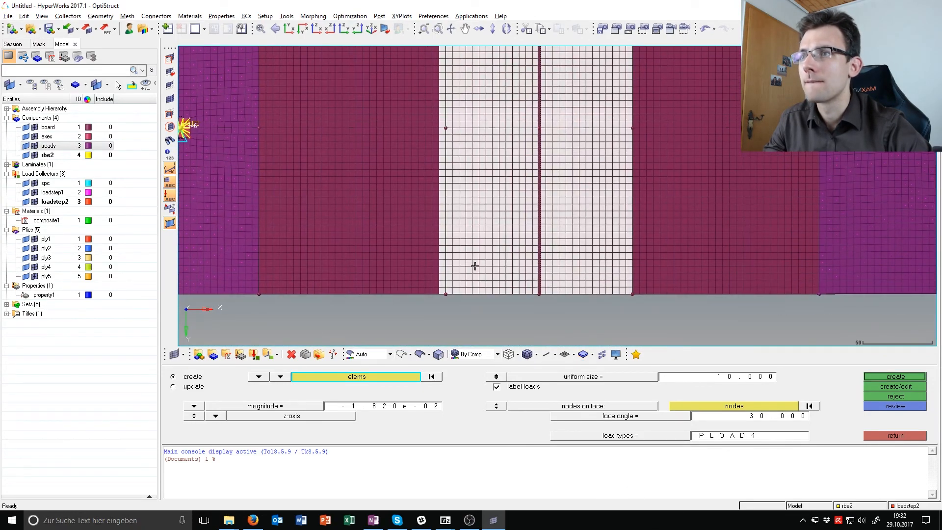
{"action": "scroll", "coordinate": [475, 266], "scroll_direction": "down", "scroll_amount": 2, "text": "ctrl"}
{"action": "scroll", "coordinate": [448, 85], "scroll_direction": "down", "scroll_amount": 1, "text": "ctrl"}
{"action": "right_click_drag", "start_coordinate": [444, 54], "coordinate": [457, 280], "text": "shift"}
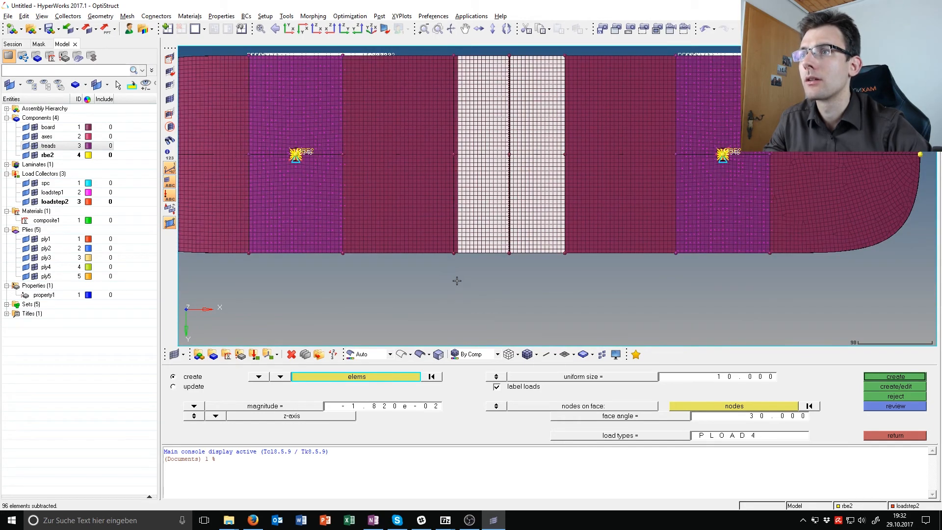
{"action": "left_click_drag", "start_coordinate": [449, 48], "coordinate": [464, 263], "text": "shift"}
{"action": "scroll", "coordinate": [465, 188], "scroll_direction": "up", "scroll_amount": 1, "text": "ctrl"}
{"action": "right_click_drag", "start_coordinate": [464, 191], "coordinate": [466, 239], "text": "ctrl"}
{"action": "right_click_drag", "start_coordinate": [451, 63], "coordinate": [457, 343], "text": "shift"}
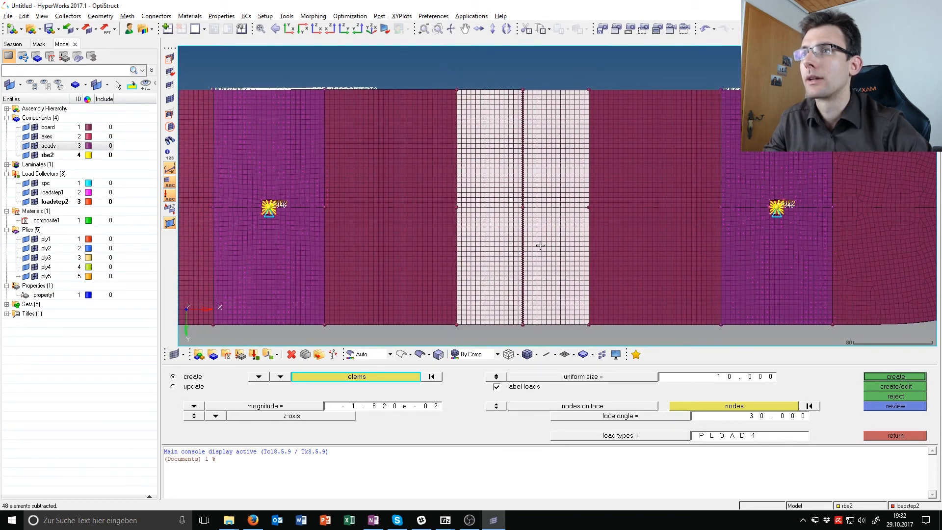
{"action": "right_click_drag", "start_coordinate": [541, 245], "coordinate": [535, 212], "text": "ctrl"}
- Select the nodes on face across the board's central strip for the second pressure load
{"action": "left_click", "coordinate": [736, 407]}
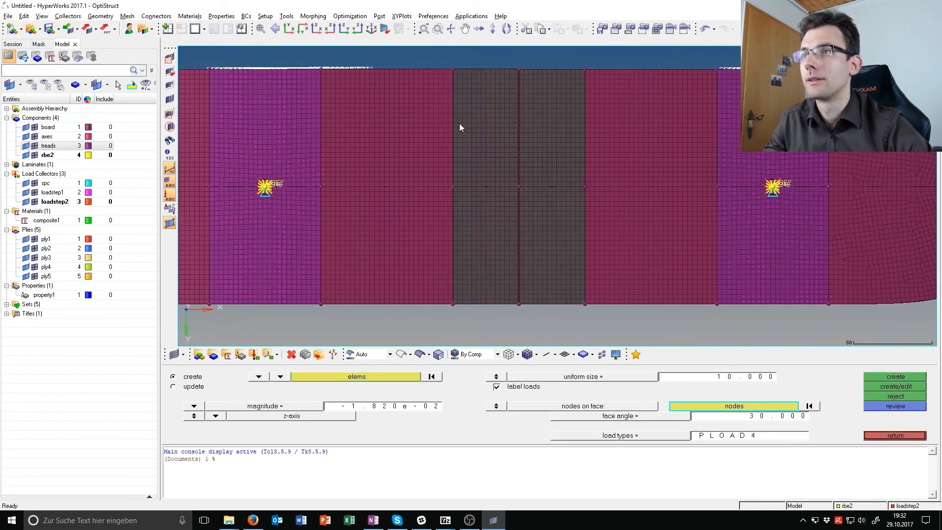
{"action": "left_click_drag", "start_coordinate": [449, 63], "coordinate": [588, 310], "text": "shift"}
{"action": "scroll", "coordinate": [490, 294], "scroll_direction": "up", "scroll_amount": 3}
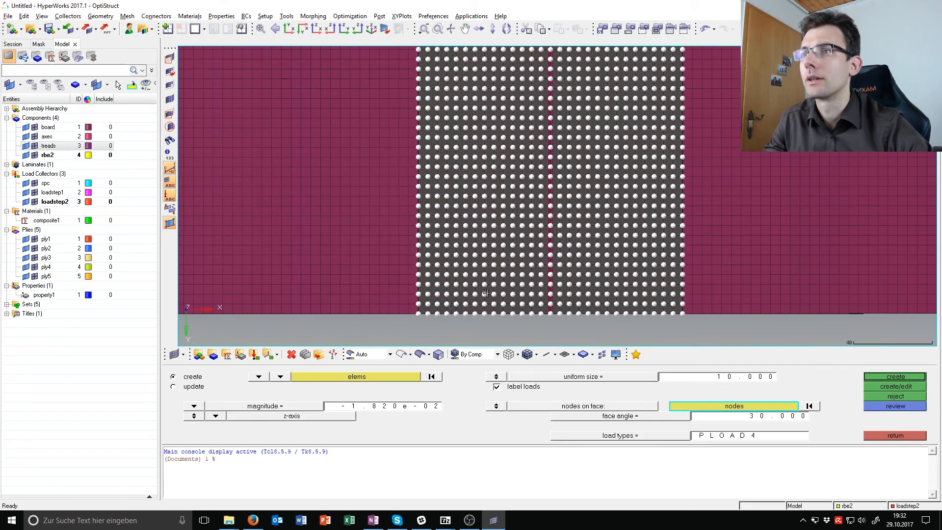
{"action": "scroll", "coordinate": [496, 301], "scroll_direction": "down", "scroll_amount": 1}
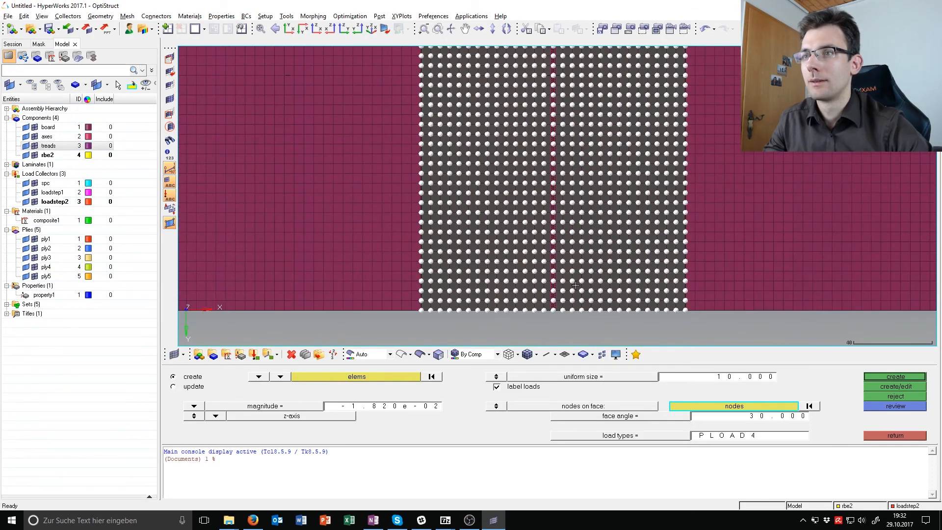
{"action": "scroll", "coordinate": [618, 302], "scroll_direction": "down", "scroll_amount": 3, "text": "ctrl"}
{"action": "left_click_drag", "start_coordinate": [666, 314], "coordinate": [562, 212], "text": "ctrl"}
- Set the pressure magnitude to -3.070e-02 along the z-axis and create the PLOAD4 loads on the board's central strip
{"action": "key", "text": "alt+Tab"}
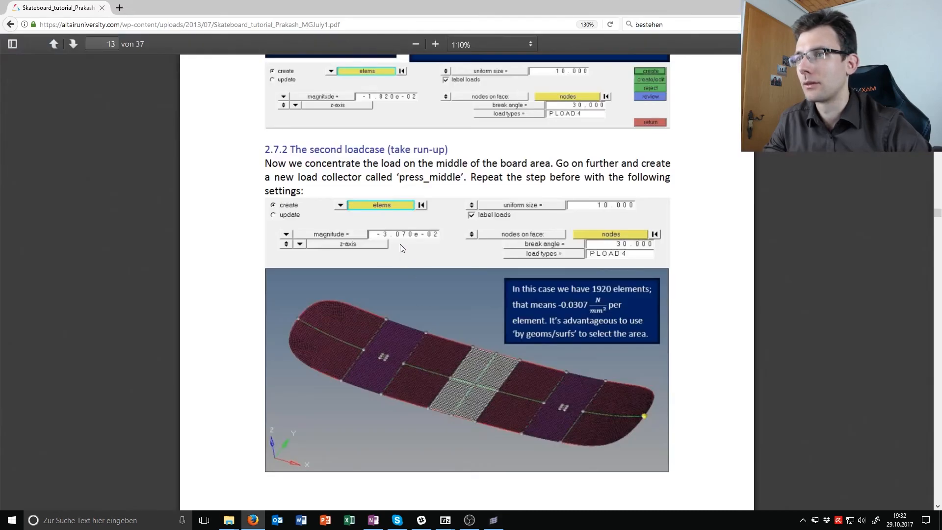
{"action": "key", "text": "alt+Tab"}
{"action": "left_click", "coordinate": [410, 410]}
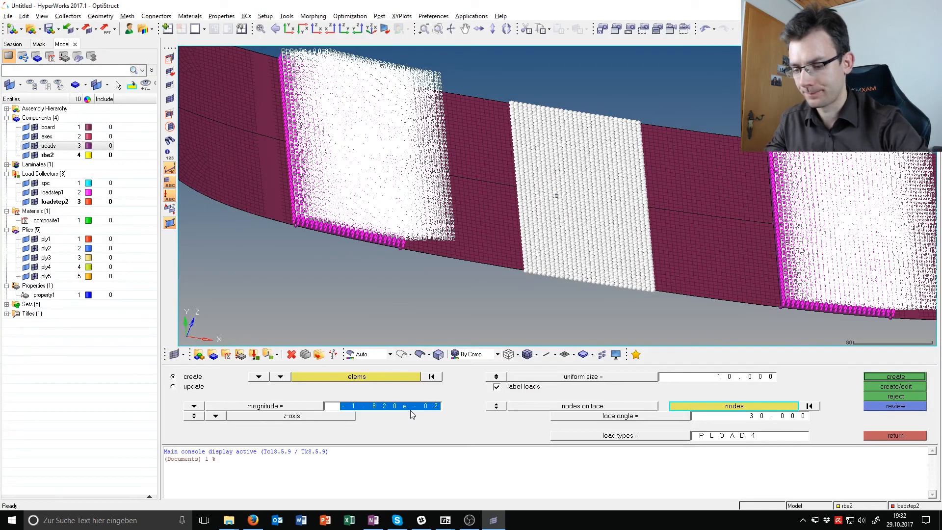
{"action": "type", "text": "-3.07"}
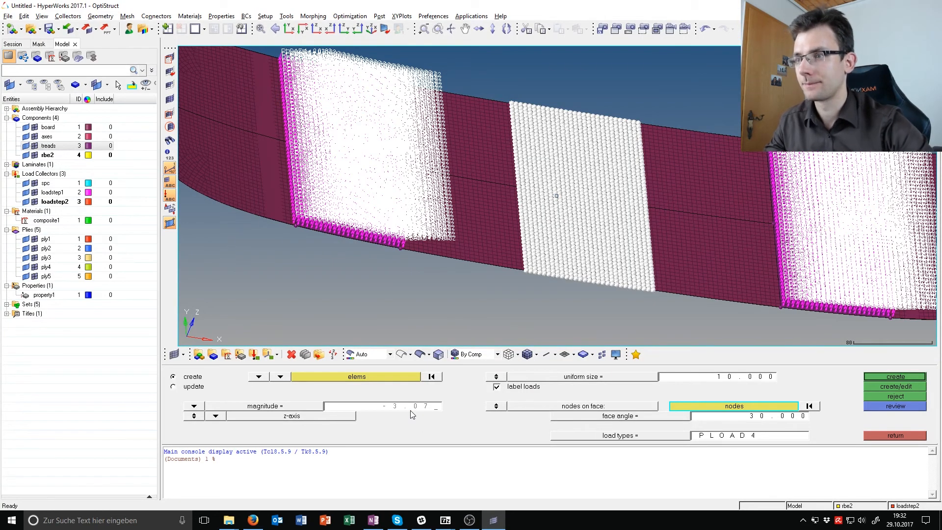
{"action": "double_click", "coordinate": [432, 411]}
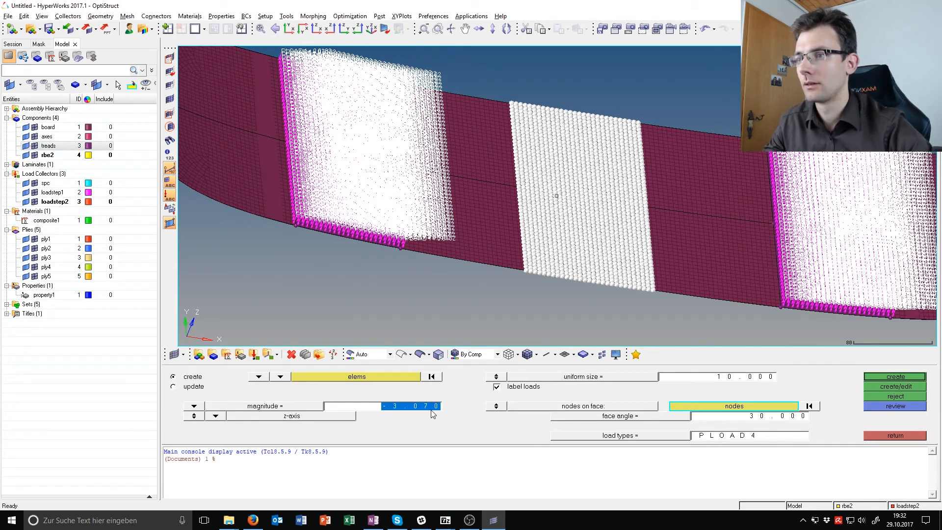
{"action": "left_click", "coordinate": [432, 411]}
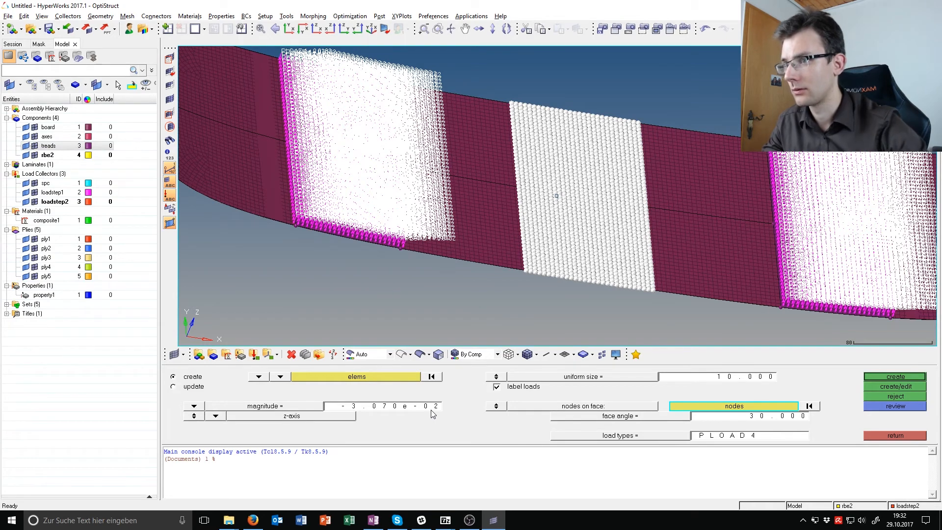
{"action": "key", "text": "alt+Tab"}
{"action": "key", "text": "alt+Tab"}
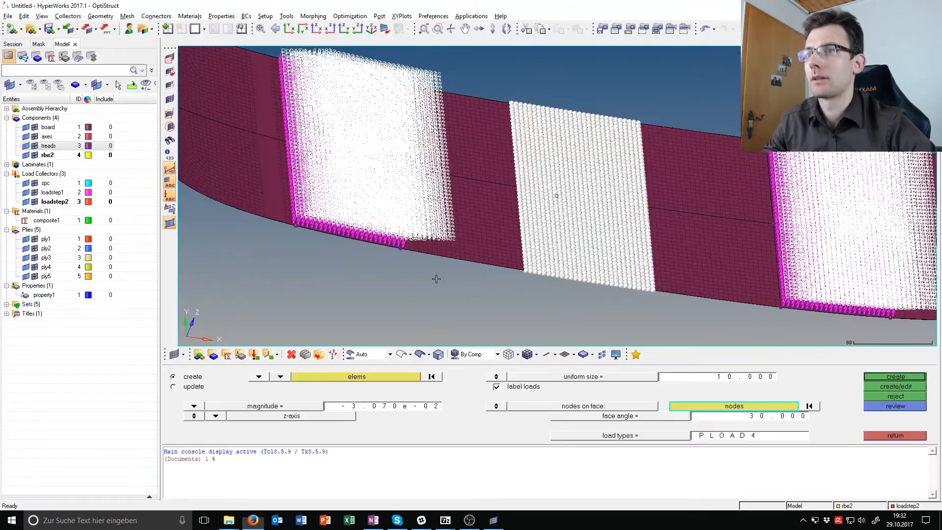
{"action": "left_click", "coordinate": [882, 377]}
- Inspect the direction and extent of the pressure loads on the board's central strip
{"action": "scroll", "coordinate": [728, 274], "scroll_direction": "down", "scroll_amount": 2}
{"action": "left_click_drag", "start_coordinate": [728, 274], "coordinate": [696, 246], "text": "ctrl"}
{"action": "scroll", "coordinate": [648, 208], "scroll_direction": "up", "scroll_amount": 5}
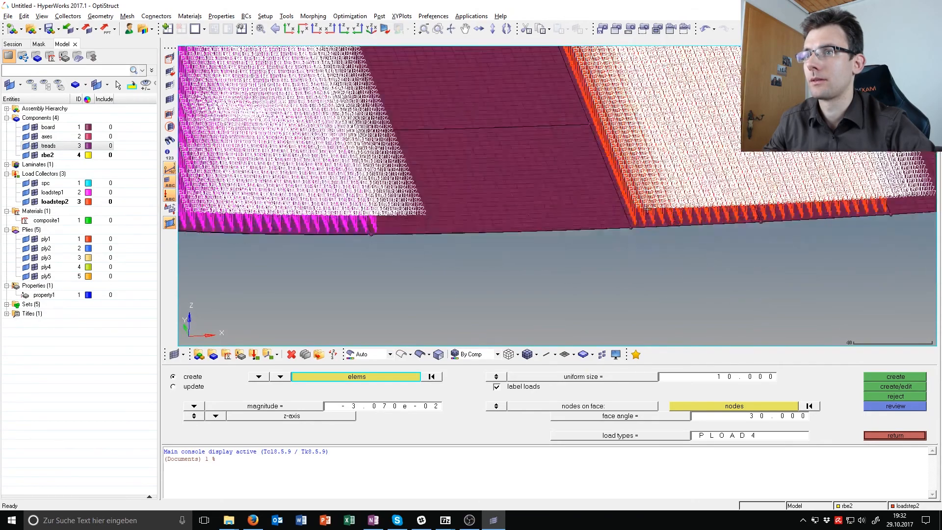
{"action": "scroll", "coordinate": [648, 208], "scroll_direction": "up", "scroll_amount": 3}
{"action": "right_click_drag", "start_coordinate": [742, 208], "coordinate": [356, 186], "text": "ctrl"}
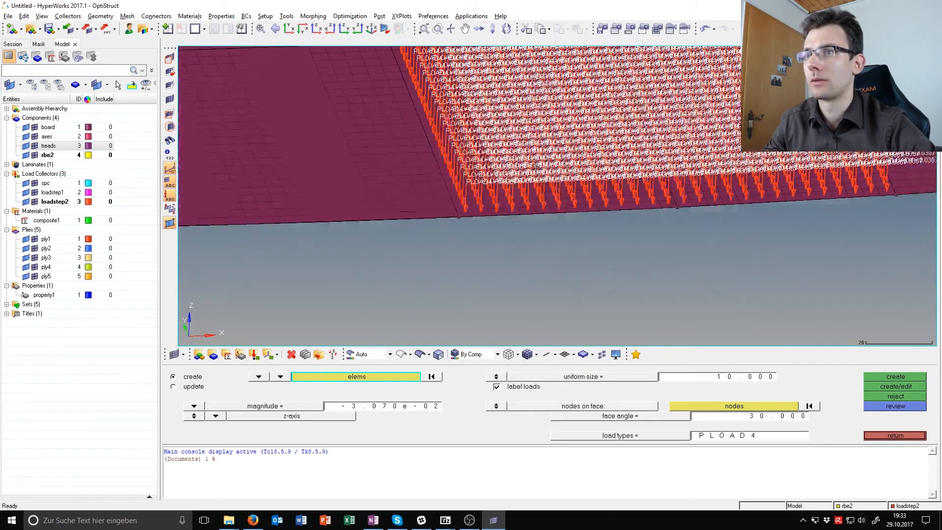
{"action": "scroll", "coordinate": [707, 211], "scroll_direction": "down", "scroll_amount": 2}
{"action": "right_click_drag", "start_coordinate": [707, 211], "coordinate": [339, 201], "text": "ctrl"}
{"action": "scroll", "coordinate": [683, 238], "scroll_direction": "down", "scroll_amount": 2}
{"action": "left_click_drag", "start_coordinate": [637, 240], "coordinate": [673, 210], "text": "ctrl"}
- Look up the loadcase definitions in the browser tutorial, and start a linear static load step named loadstep1 in HyperMesh
{"action": "key", "text": "alt+Tab"}
{"action": "scroll", "coordinate": [604, 269], "scroll_direction": "down", "scroll_amount": 10}
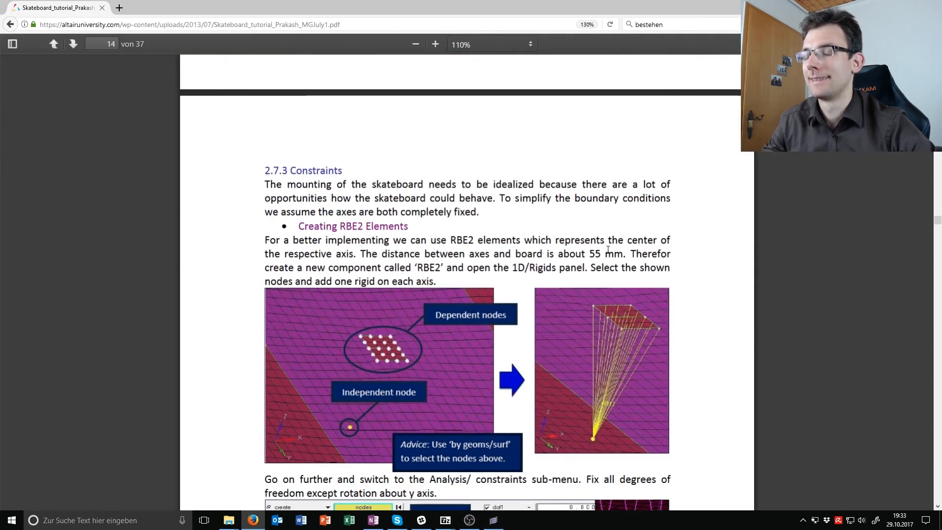
{"action": "scroll", "coordinate": [608, 250], "scroll_direction": "down", "scroll_amount": 15}
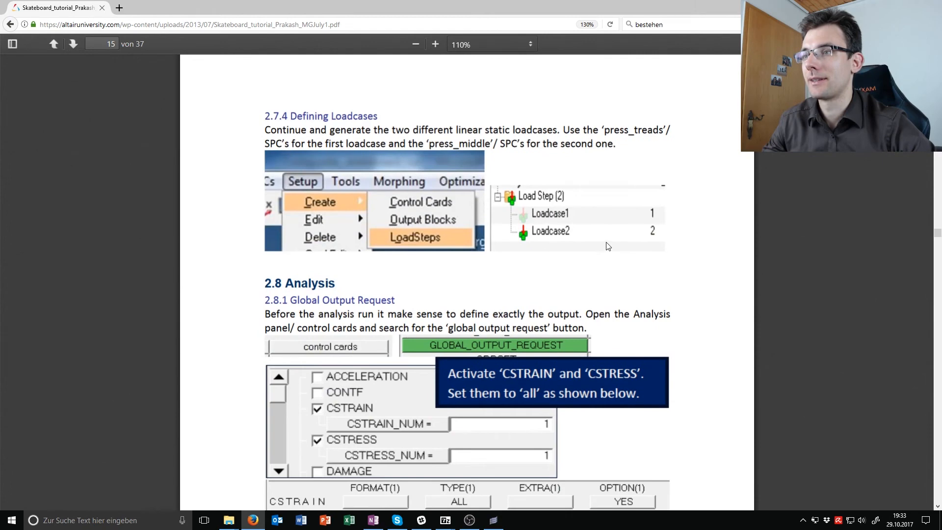
{"action": "key", "text": "alt+Tab"}
{"action": "left_click", "coordinate": [896, 435]}
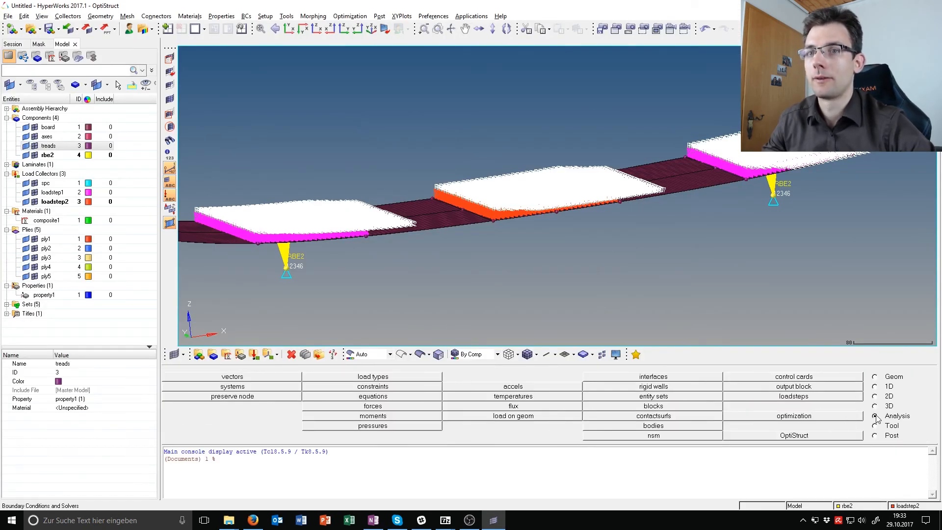
{"action": "left_click", "coordinate": [802, 397]}
{"action": "left_click", "coordinate": [347, 378]}
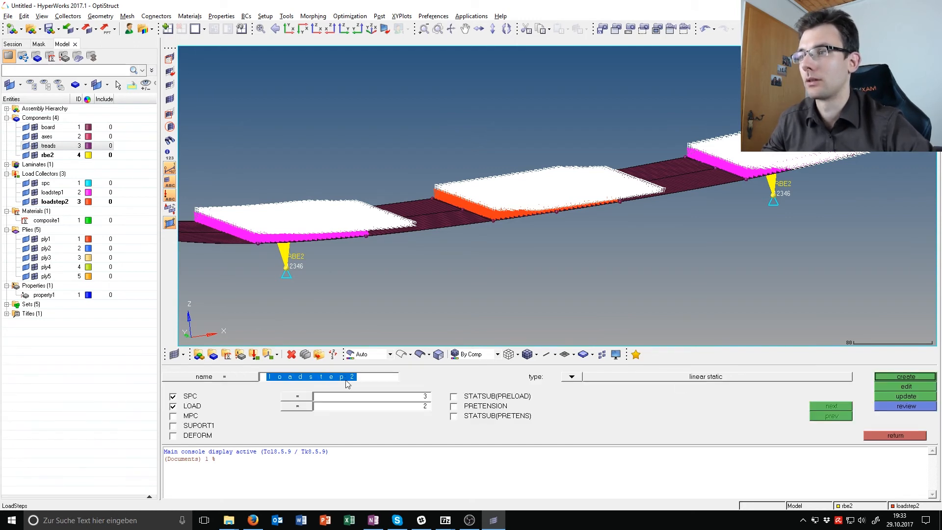
{"action": "left_click", "coordinate": [190, 398]}
{"action": "left_click", "coordinate": [190, 406]}
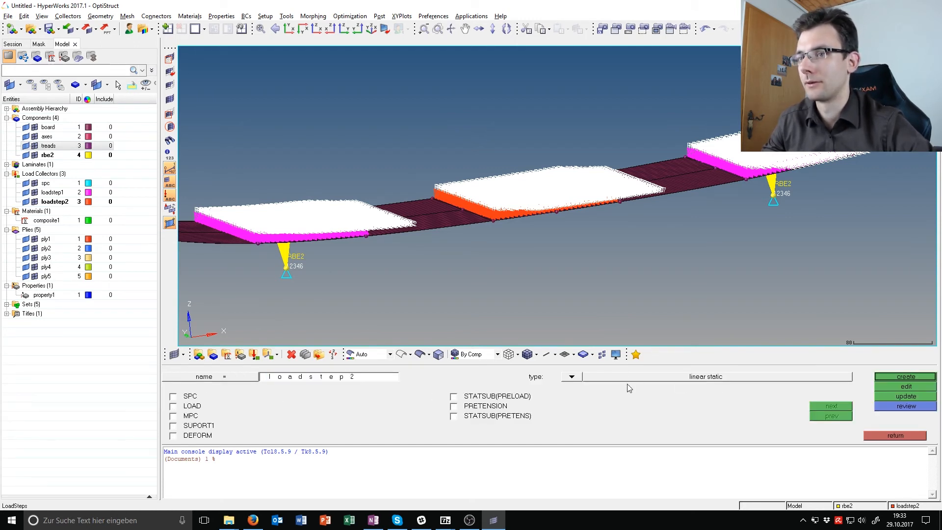
{"action": "left_click", "coordinate": [366, 377]}
{"action": "key", "text": "BackSpace"}
{"action": "type", "text": "1"}
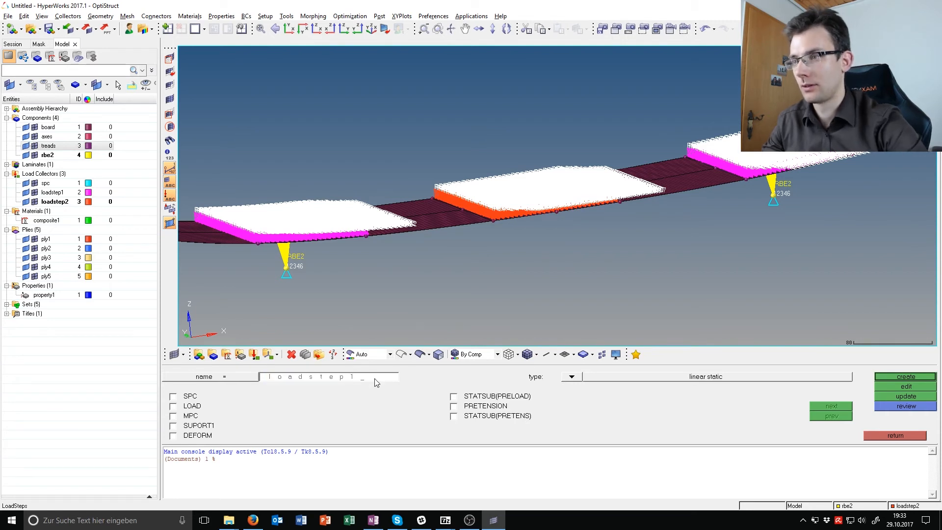
- Assign the spc collector as SPC and the loadstep1 collector as LOAD, and create the first load step
{"action": "left_click", "coordinate": [173, 396]}
{"action": "left_click", "coordinate": [172, 406]}
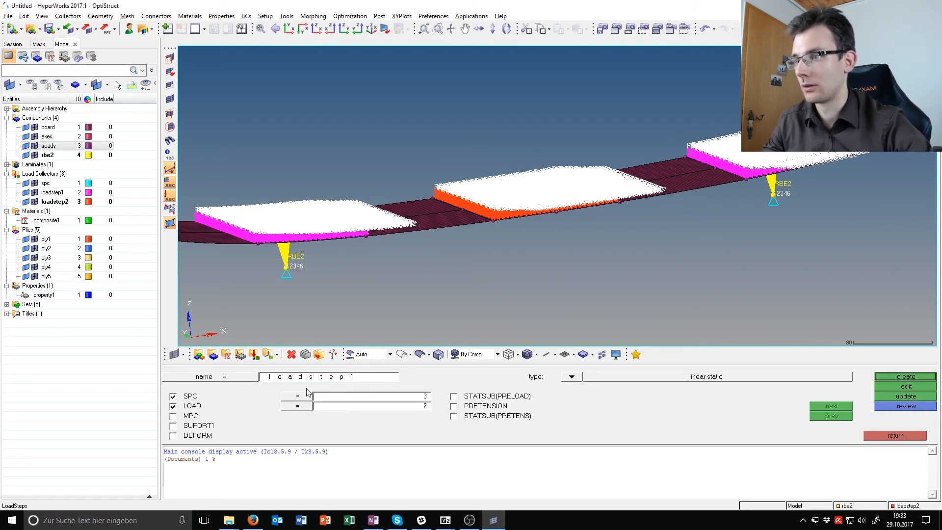
{"action": "left_click", "coordinate": [308, 397]}
{"action": "left_click", "coordinate": [261, 380]}
{"action": "left_click", "coordinate": [296, 406]}
{"action": "left_click", "coordinate": [234, 388]}
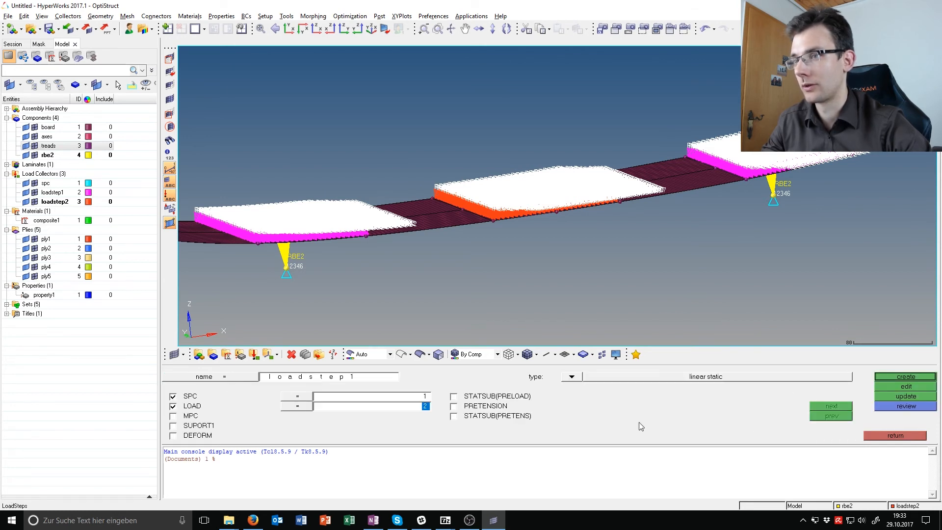
{"action": "left_click", "coordinate": [894, 378]}
- Create a second linear static load step named loadstep2 with the same SPC and the loadstep2 collector as LOAD
{"action": "left_click", "coordinate": [381, 381]}
{"action": "key", "text": "BackSpace"}
{"action": "type", "text": "2"}
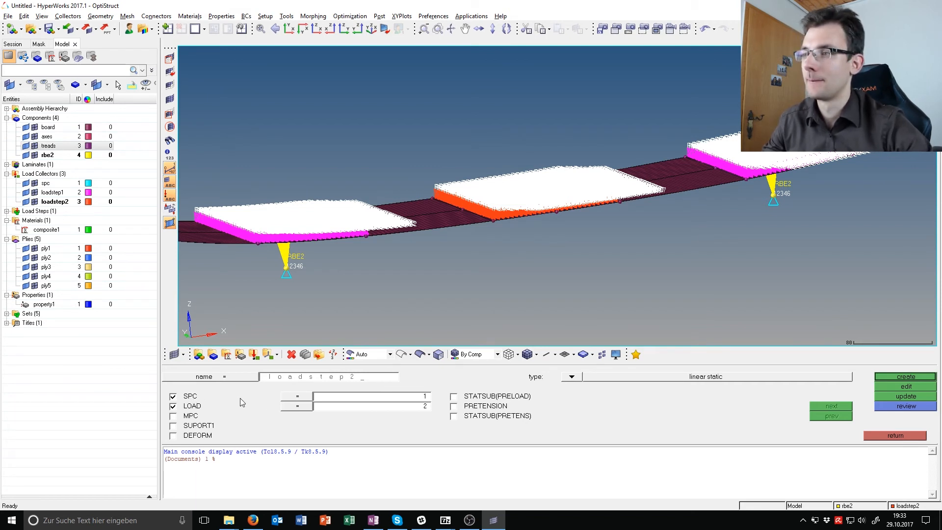
{"action": "left_click", "coordinate": [293, 407]}
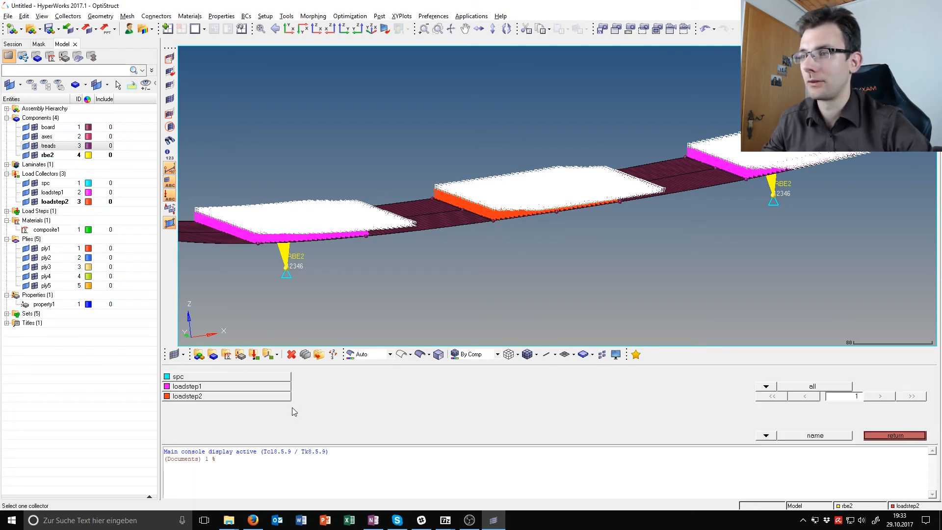
{"action": "left_click", "coordinate": [204, 396]}
{"action": "left_click", "coordinate": [905, 377]}
{"action": "left_click", "coordinate": [896, 438]}
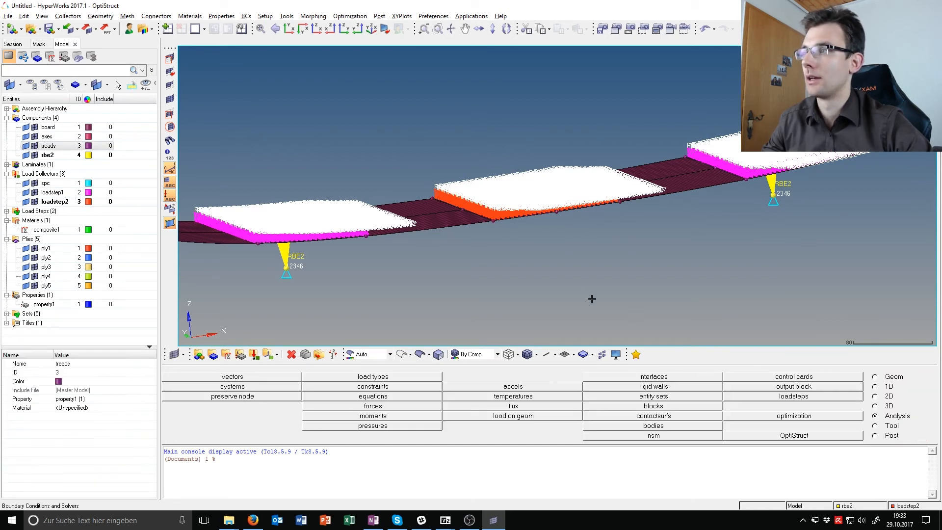
{"action": "right_click_drag", "start_coordinate": [430, 224], "coordinate": [406, 209], "text": "ctrl"}
{"action": "scroll", "coordinate": [406, 209], "scroll_direction": "down", "scroll_amount": 3, "text": "ctrl"}
{"action": "left_click_drag", "start_coordinate": [569, 172], "coordinate": [539, 193], "text": "ctrl"}
{"action": "scroll", "coordinate": [530, 230], "scroll_direction": "down", "scroll_amount": 1, "text": "ctrl"}
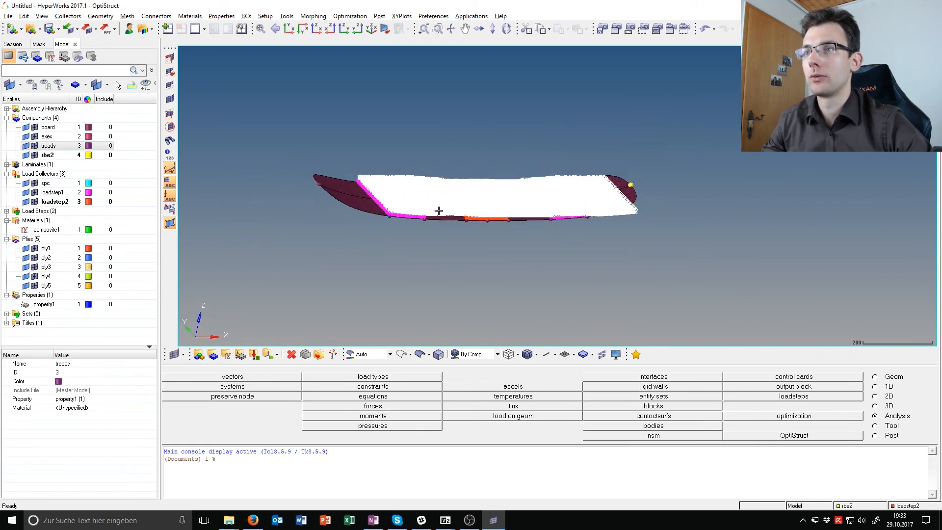
{"action": "scroll", "coordinate": [445, 213], "scroll_direction": "up", "scroll_amount": 3, "text": "ctrl"}
{"action": "left_click_drag", "start_coordinate": [704, 233], "coordinate": [709, 214], "text": "ctrl"}
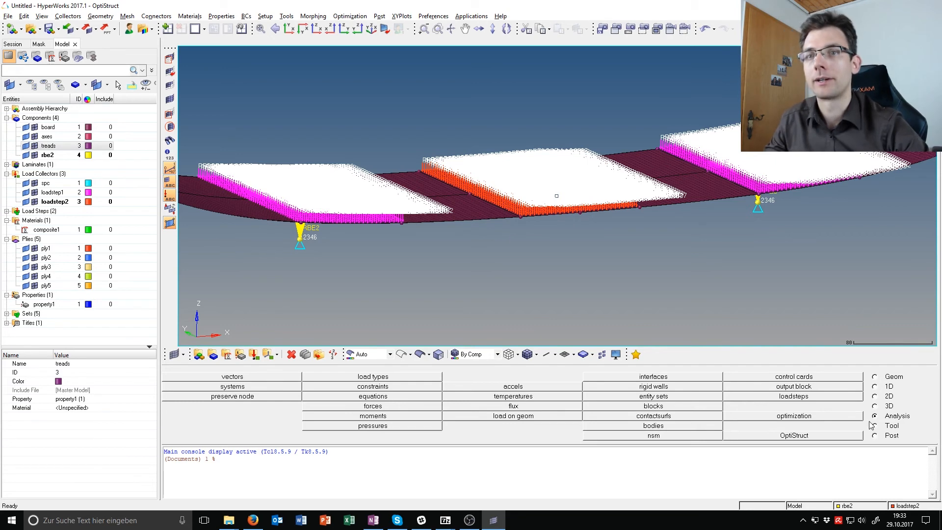
- Enable the CSTRAIN and CSTRESS outputs in the GLOBAL_OUTPUT_REQUEST control card
{"action": "left_click", "coordinate": [828, 378]}
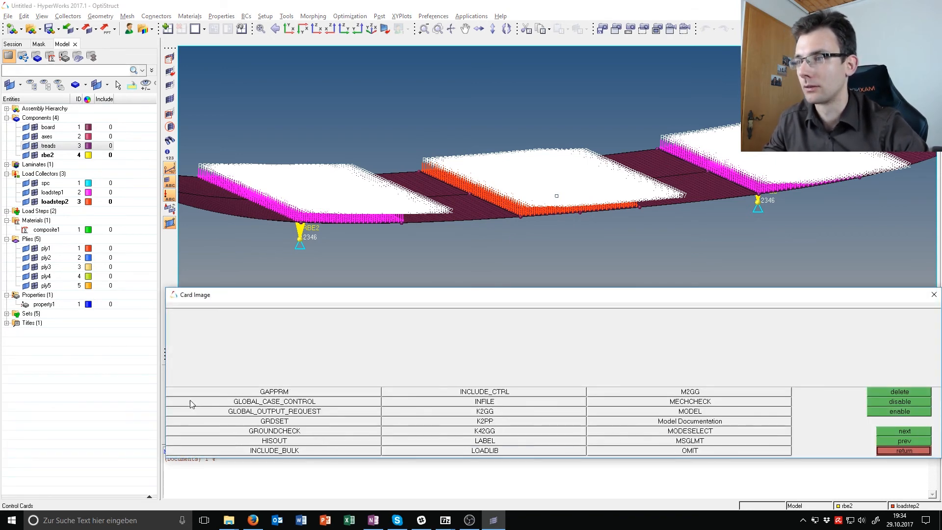
{"action": "left_click", "coordinate": [301, 410]}
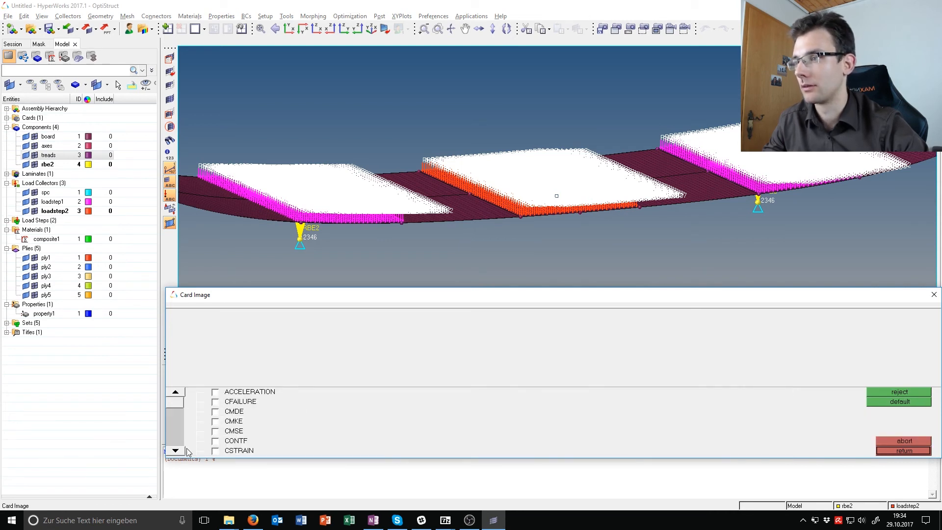
{"action": "left_click", "coordinate": [182, 449]}
{"action": "left_click", "coordinate": [180, 450]}
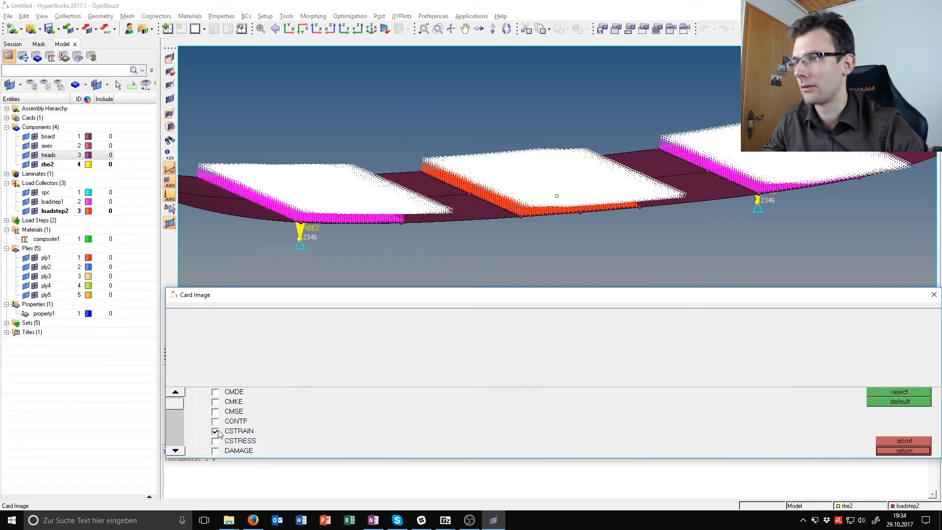
{"action": "left_click", "coordinate": [215, 451]}
- Set the output TYPE to ALL for both CSTRAIN and CSTRESS, and close the control cards
{"action": "left_click", "coordinate": [397, 324]}
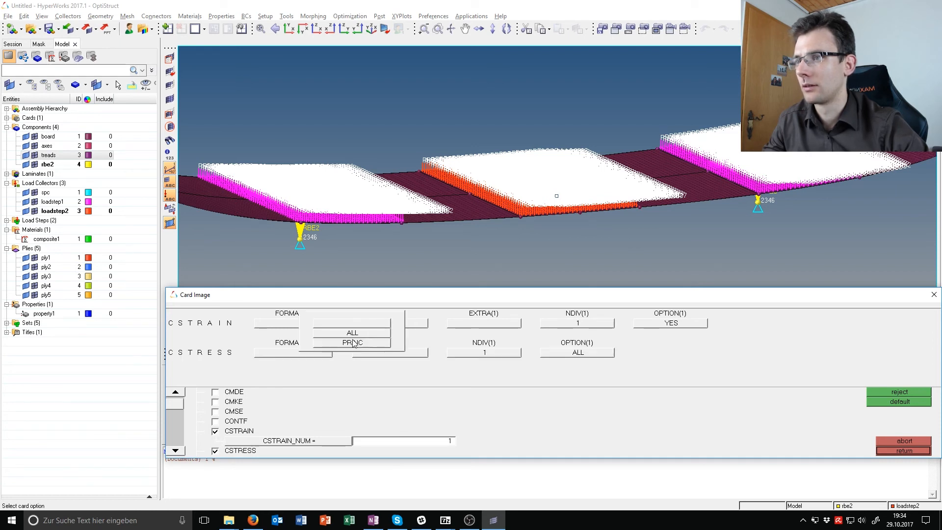
{"action": "left_click", "coordinate": [356, 341]}
{"action": "left_click", "coordinate": [355, 353]}
{"action": "left_click", "coordinate": [356, 358]}
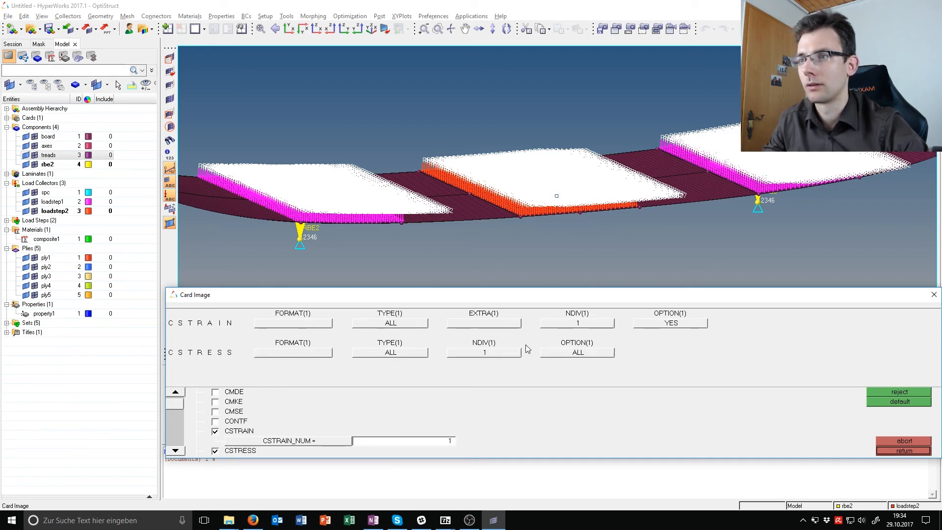
{"action": "left_click", "coordinate": [903, 450]}
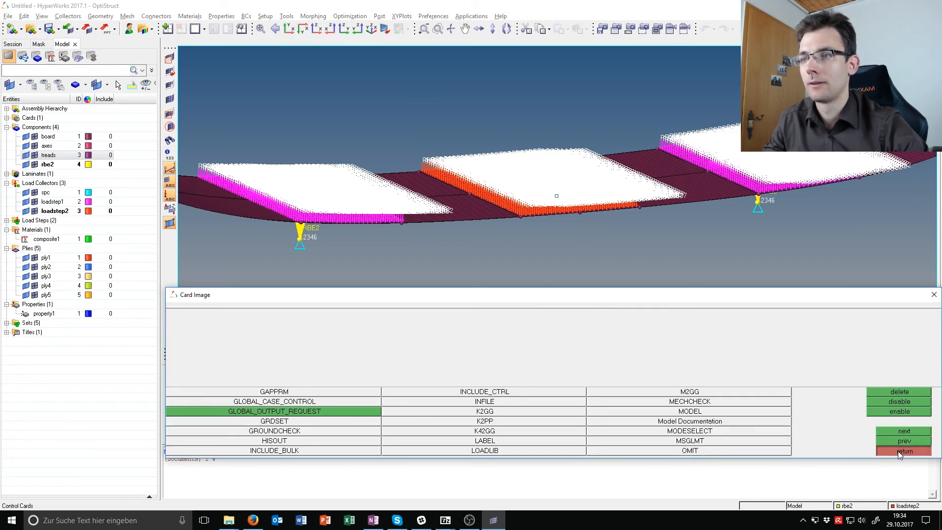
{"action": "left_click", "coordinate": [903, 451]}
- Check the tutorial's section on running the analysis, and run OptiStruct on skateboard.fem
{"action": "key", "text": "alt+Tab"}
{"action": "scroll", "coordinate": [669, 391], "scroll_direction": "down", "scroll_amount": 4}
{"action": "scroll", "coordinate": [669, 391], "scroll_direction": "down", "scroll_amount": 3}
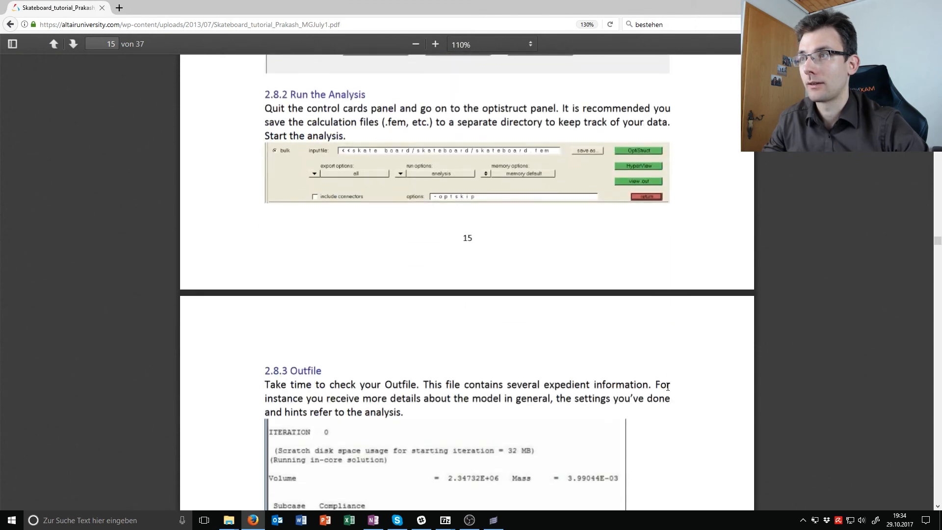
{"action": "key", "text": "alt+Tab"}
{"action": "left_click", "coordinate": [795, 435]}
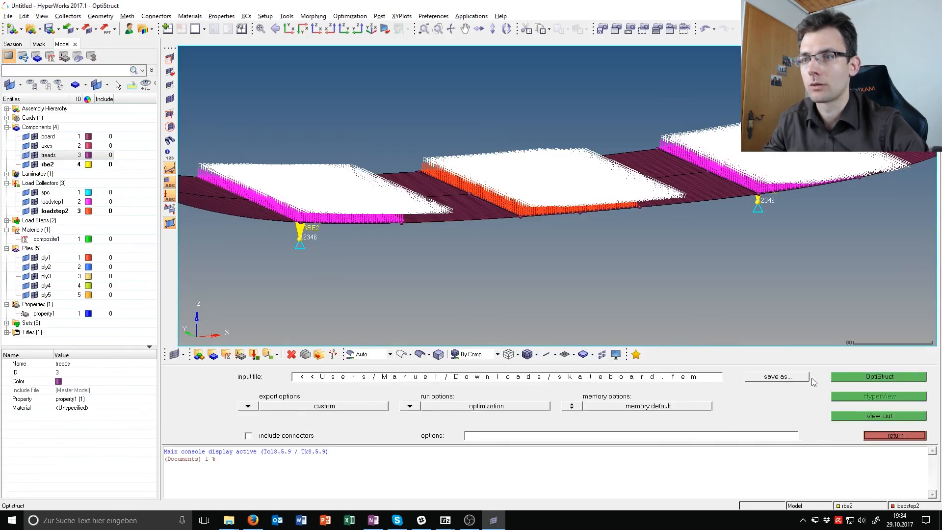
- Compare the first loadcase's maximum displacement in the solver summary with the value in the tutorial's post processing section
{"action": "key", "text": "alt+Tab"}
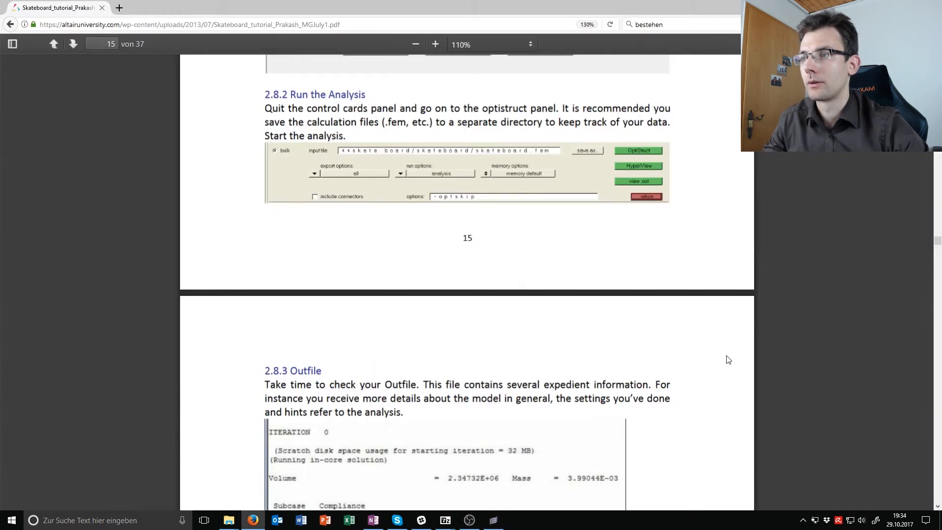
{"action": "scroll", "coordinate": [732, 360], "scroll_direction": "down", "scroll_amount": 10}
{"action": "left_click", "coordinate": [725, 350]}
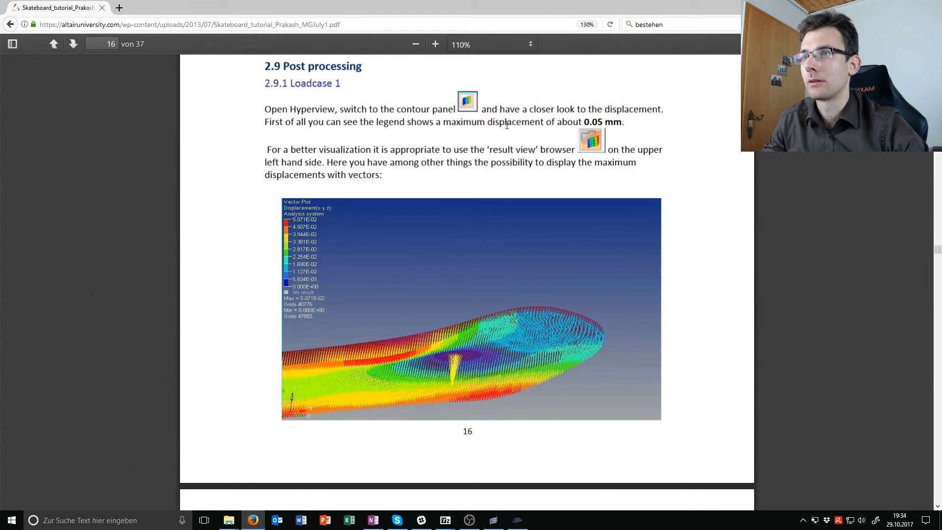
{"action": "left_click_drag", "start_coordinate": [585, 121], "coordinate": [613, 123]}
{"action": "key", "text": "alt+Tab"}
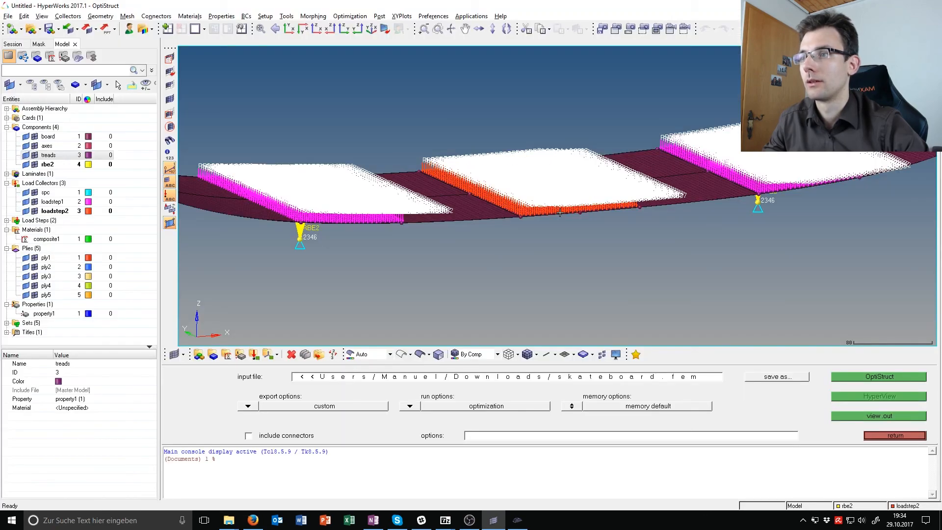
{"action": "key", "text": "alt+Tab"}
{"action": "key", "text": "alt+Tab"}
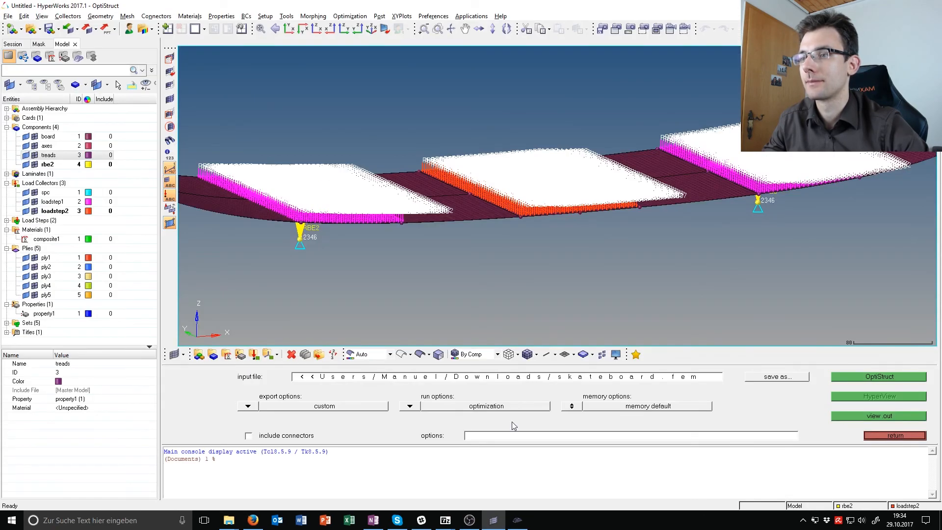
{"action": "left_click", "coordinate": [517, 520]}
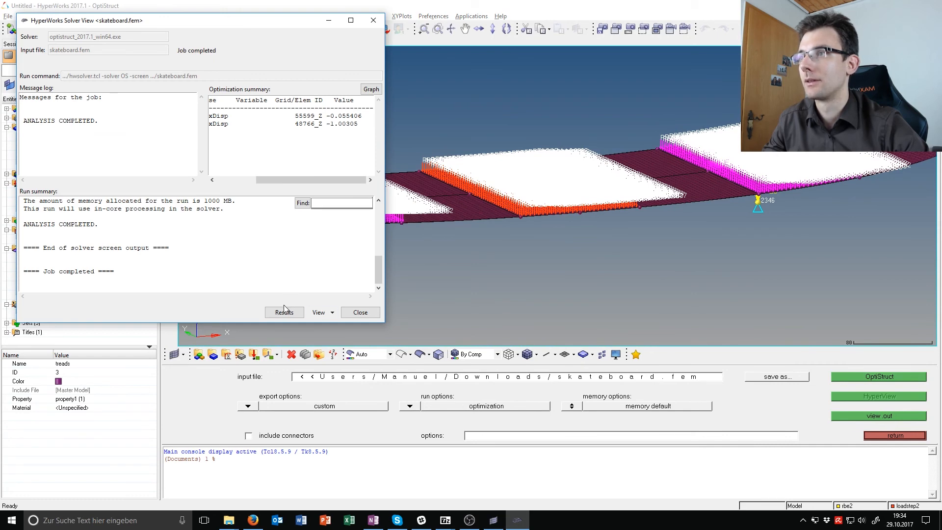
{"action": "left_click_drag", "start_coordinate": [340, 116], "coordinate": [350, 116]}
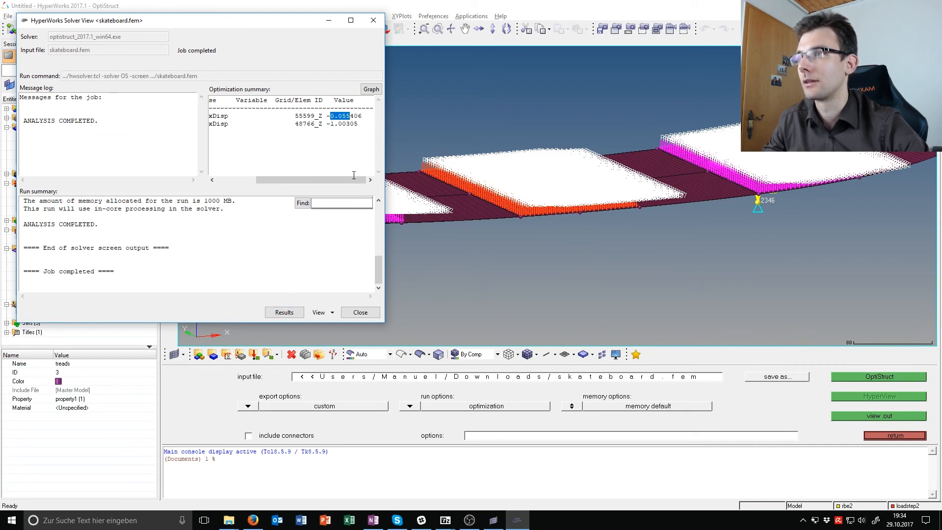
- Open the skateboard results in HyperView, consulting the tutorial's loadcase 1 post processing section on displacement and element stress
{"action": "left_click", "coordinate": [298, 314]}
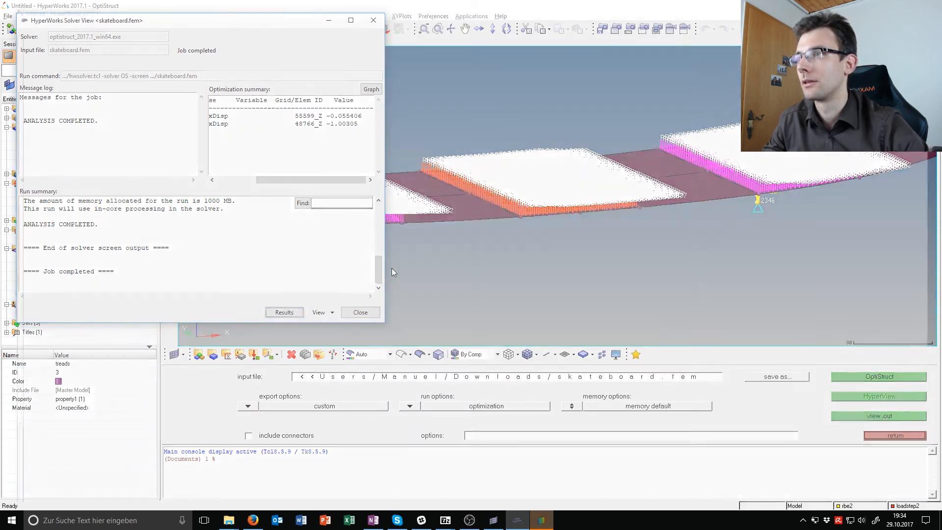
{"action": "key", "text": "alt+Tab"}
{"action": "key", "text": "alt+Tab"}
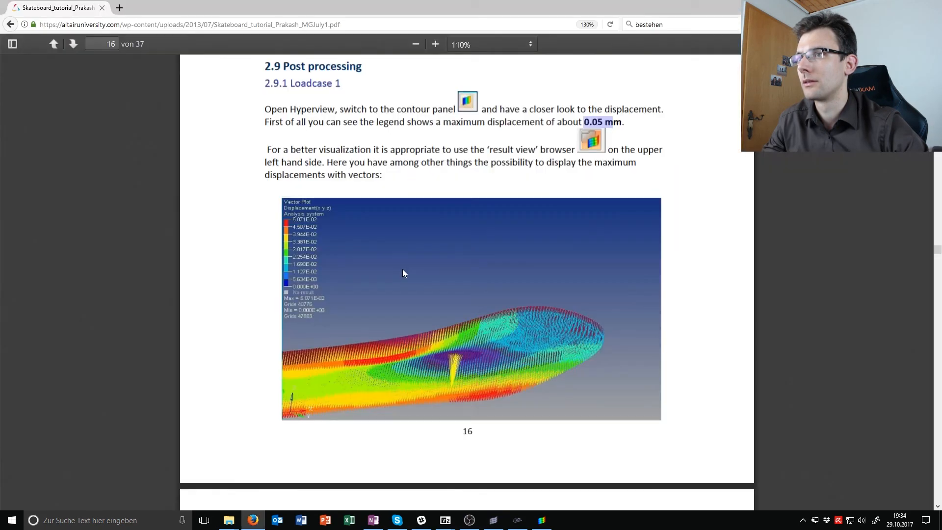
{"action": "key", "text": "alt+Tab"}
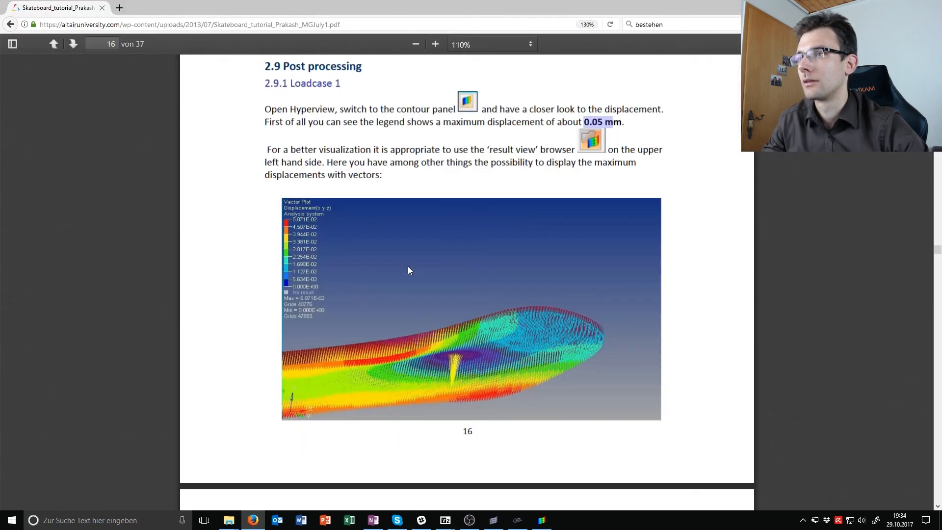
{"action": "scroll", "coordinate": [411, 270], "scroll_direction": "down", "scroll_amount": 5}
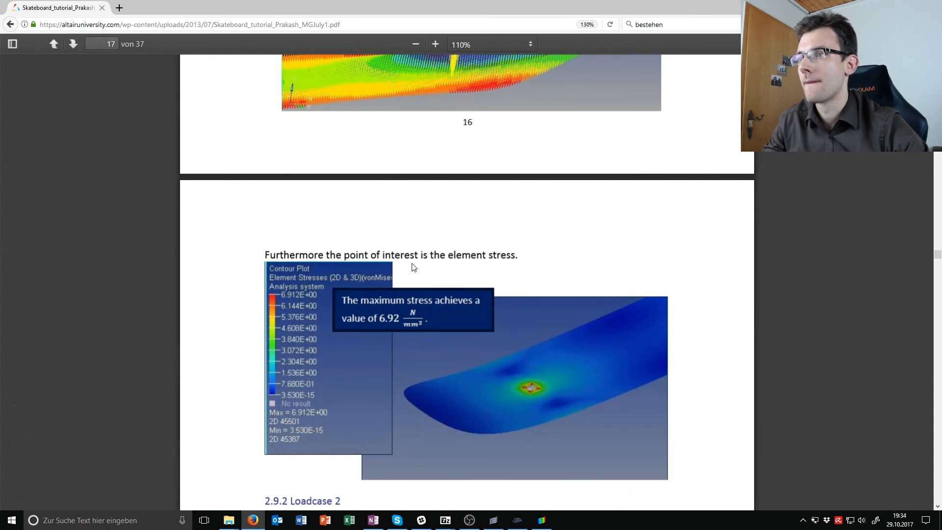
{"action": "scroll", "coordinate": [413, 267], "scroll_direction": "down", "scroll_amount": 1}
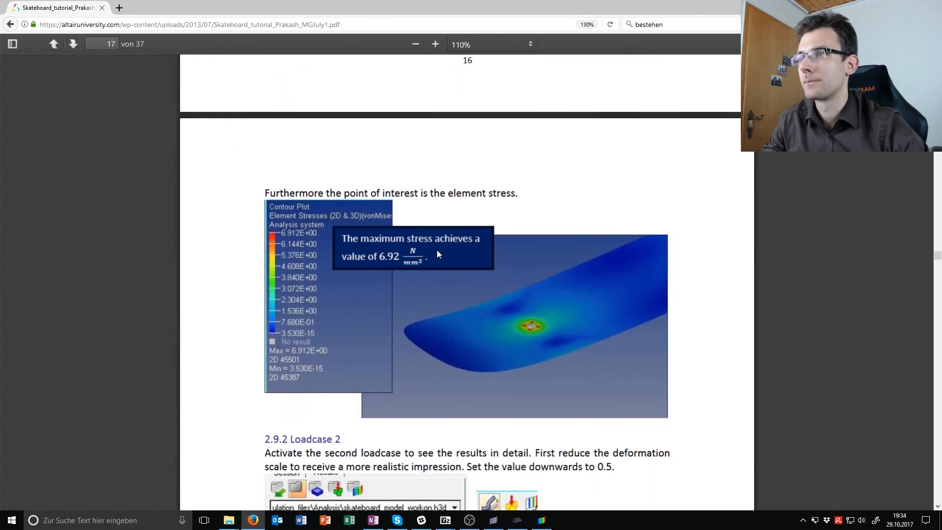
{"action": "scroll", "coordinate": [440, 257], "scroll_direction": "down", "scroll_amount": 2}
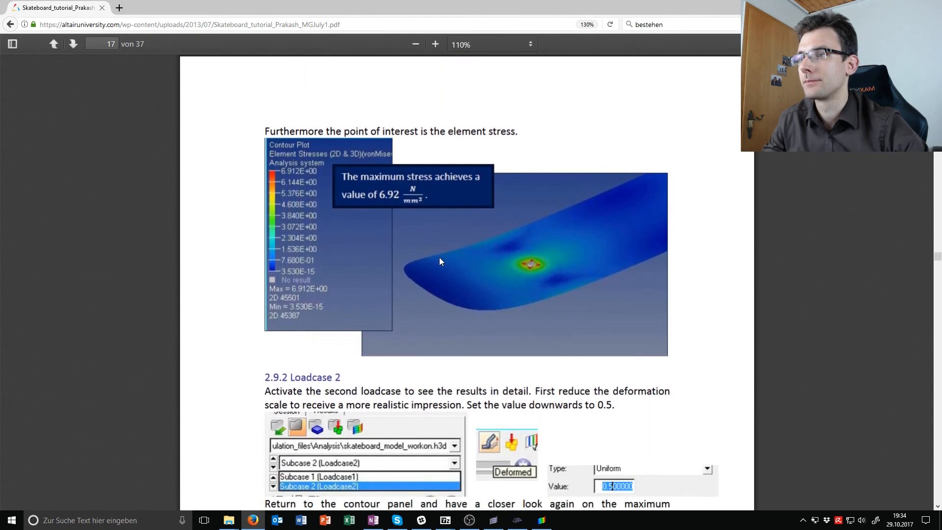
{"action": "scroll", "coordinate": [440, 259], "scroll_direction": "up", "scroll_amount": 3}
{"action": "key", "text": "alt+Tab"}
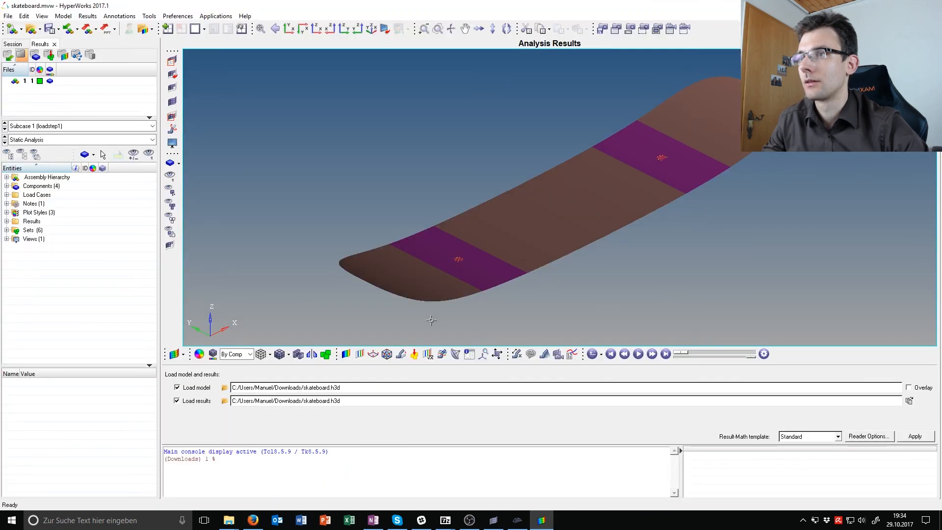
- Contour the displacement magnitude for loadstep1, and switch the contour to the von Mises Element Stresses (2D & 3D)
{"action": "left_click", "coordinate": [346, 353]}
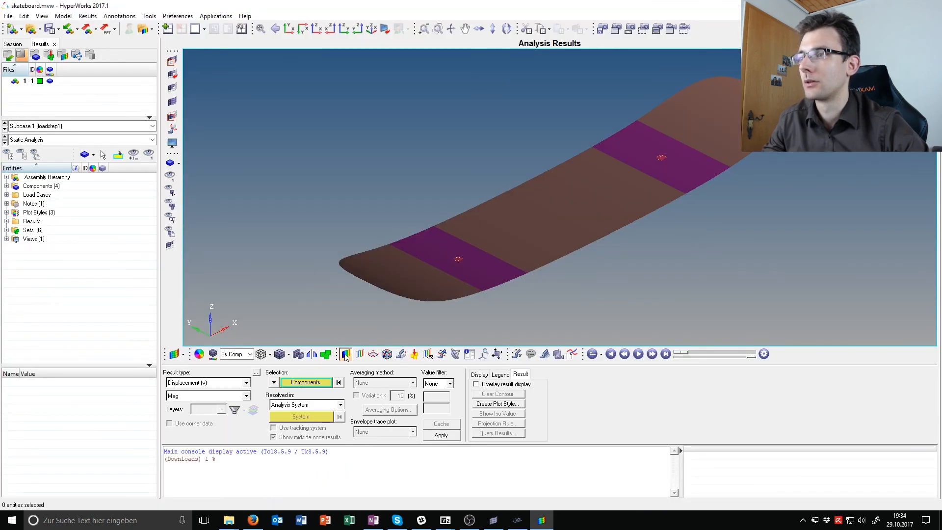
{"action": "left_click", "coordinate": [442, 435]}
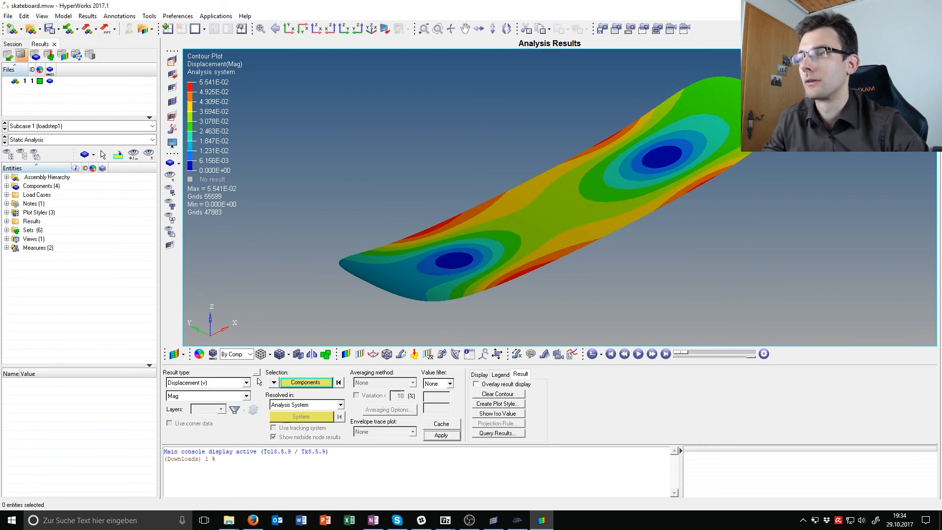
{"action": "left_click", "coordinate": [236, 383]}
{"action": "left_click", "coordinate": [227, 401]}
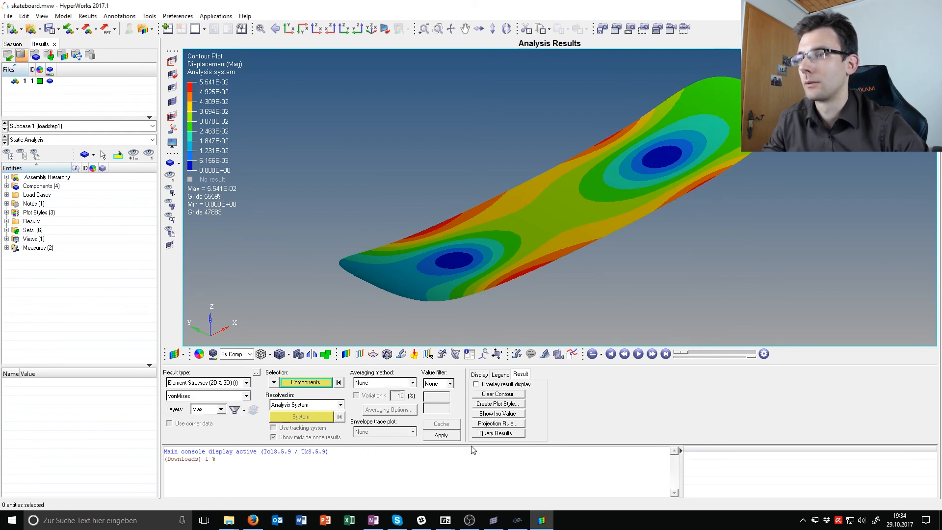
{"action": "left_click", "coordinate": [444, 436]}
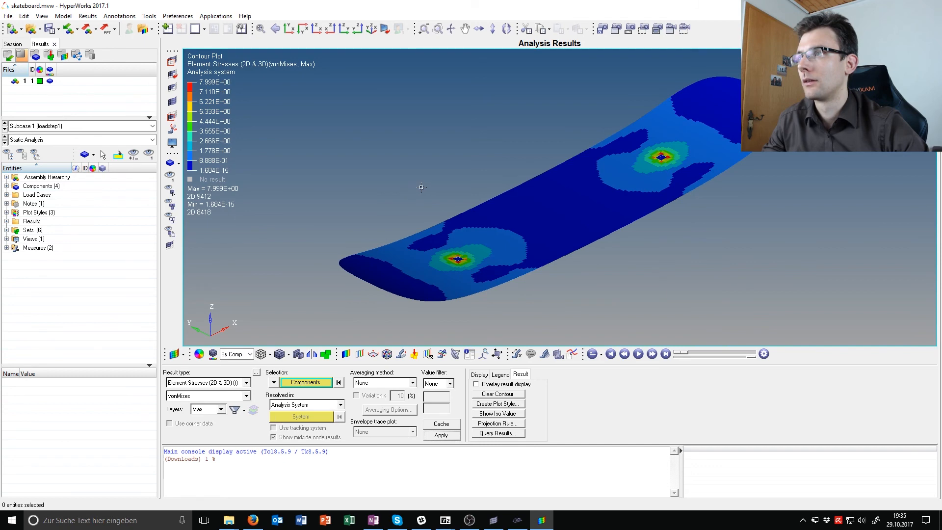
- Compare the maximum stress with the tutorial's value, and replot the von Mises contour with the Simple averaging method
{"action": "key", "text": "alt+Tab"}
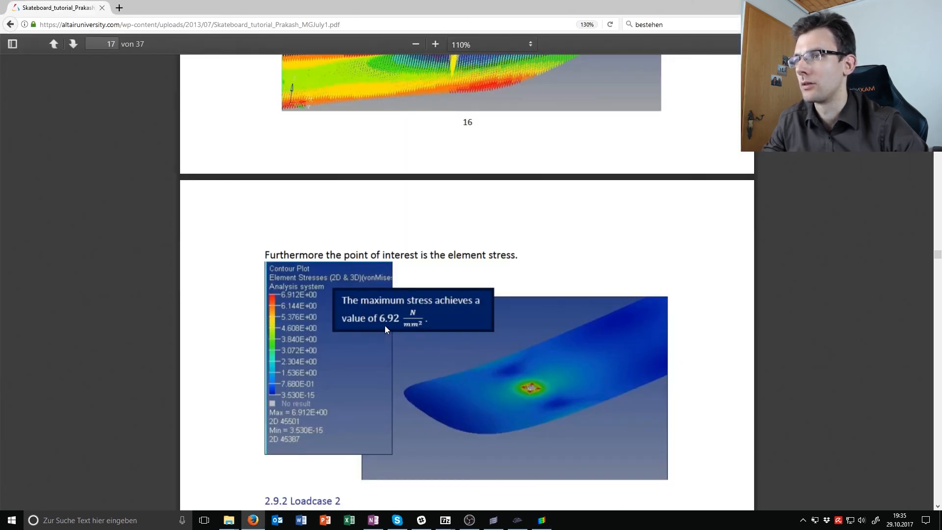
{"action": "scroll", "coordinate": [387, 324], "scroll_direction": "down", "scroll_amount": 5}
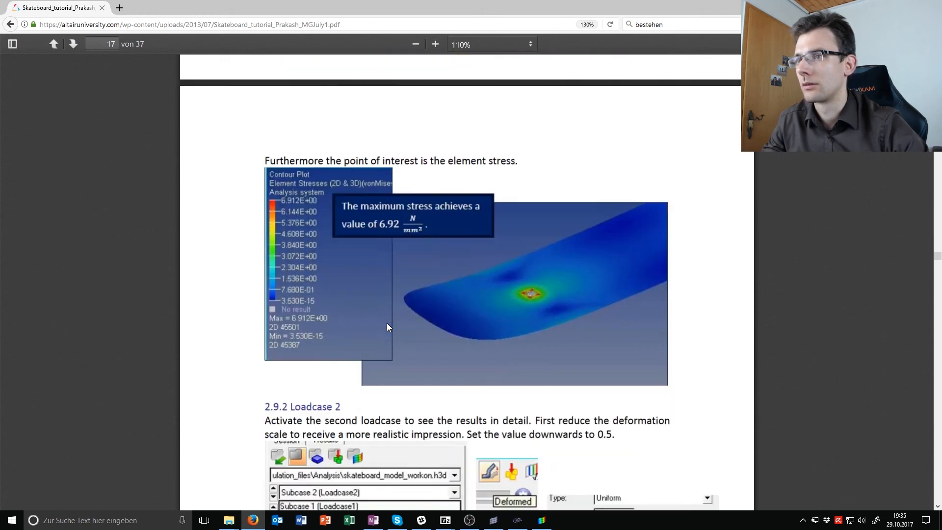
{"action": "key", "text": "alt+Tab"}
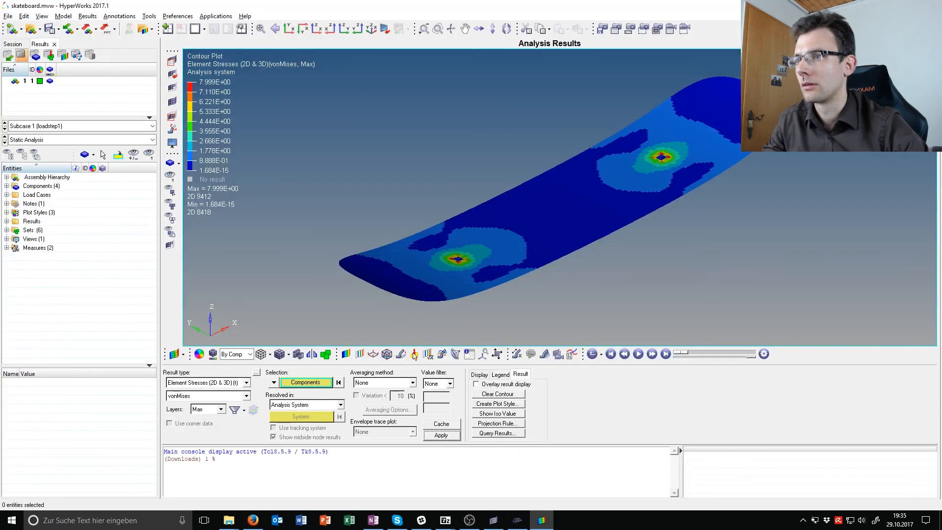
{"action": "left_click", "coordinate": [412, 383]}
{"action": "left_click", "coordinate": [403, 398]}
{"action": "left_click", "coordinate": [439, 437]}
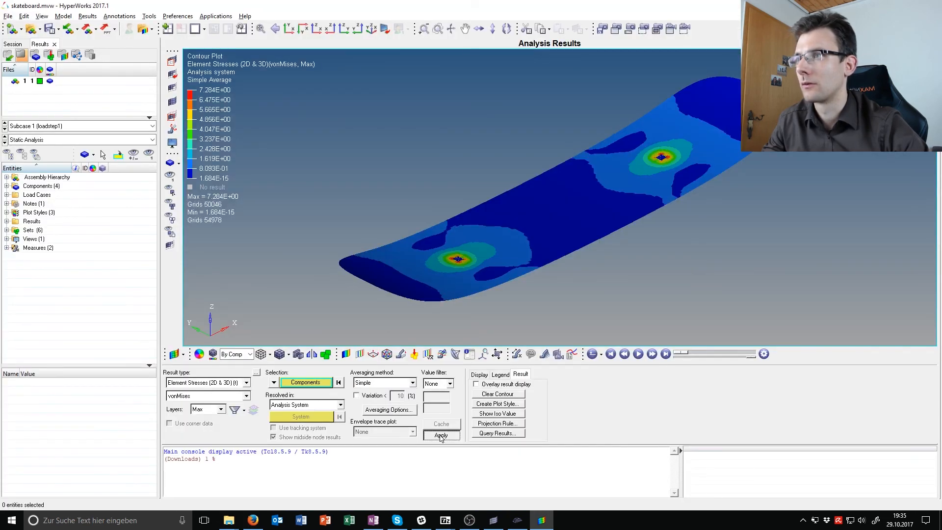
{"action": "mouse_move", "coordinate": [517, 258]}
{"action": "left_mouse_down", "text": "ctrl"}
{"action": "mouse_move", "coordinate": [475, 274]}
{"action": "mouse_move", "coordinate": [498, 259]}
{"action": "left_mouse_up", "text": "ctrl"}
{"action": "scroll", "coordinate": [474, 274], "scroll_direction": "up", "scroll_amount": 5, "text": "ctrl"}
{"action": "scroll", "coordinate": [422, 227], "scroll_direction": "up", "scroll_amount": 5}
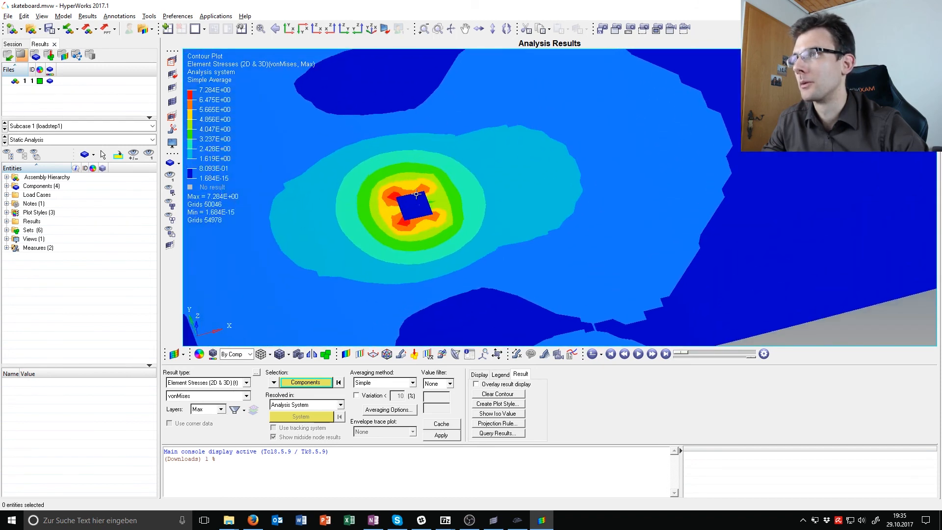
{"action": "scroll", "coordinate": [422, 227], "scroll_direction": "down", "scroll_amount": 4}
{"action": "left_click_drag", "start_coordinate": [422, 227], "coordinate": [634, 237], "text": "ctrl"}
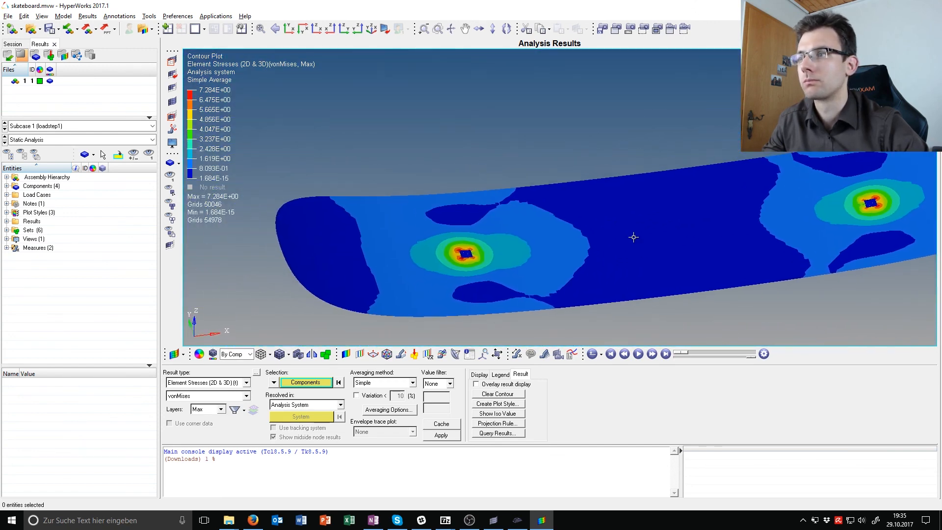
- Read the tutorial's loadcase 2 section on the subcase, deformation scale and maximum displacement
{"action": "key", "text": "alt+Tab"}
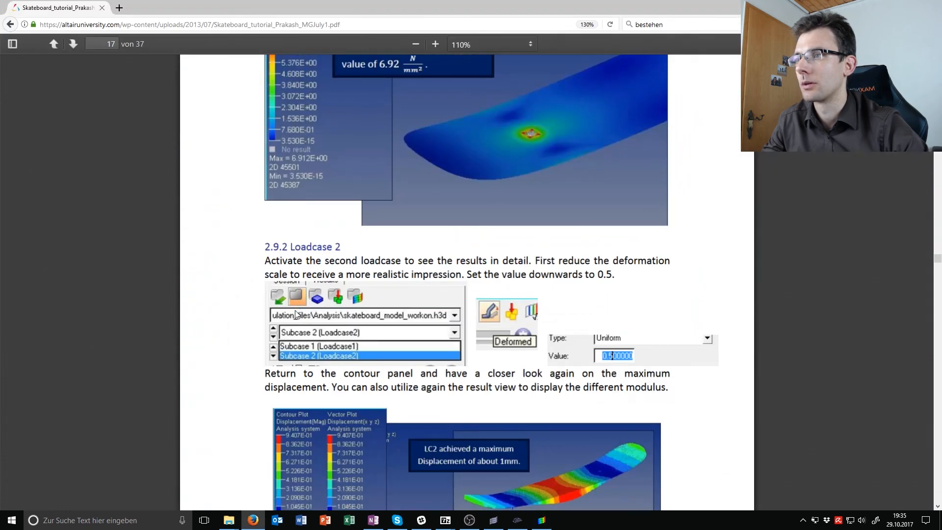
{"action": "scroll", "coordinate": [295, 311], "scroll_direction": "down", "scroll_amount": 3}
{"action": "scroll", "coordinate": [296, 313], "scroll_direction": "down", "scroll_amount": 1}
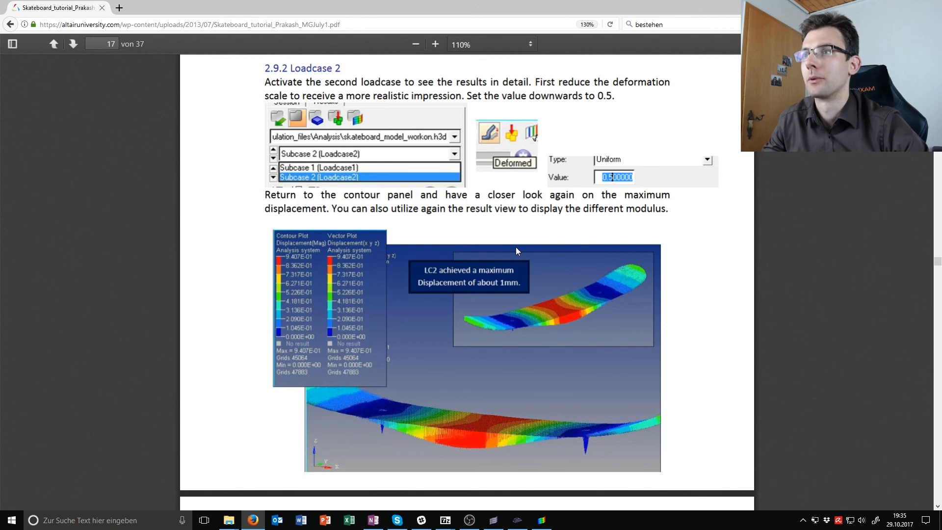
{"action": "key", "text": "alt+Tab"}
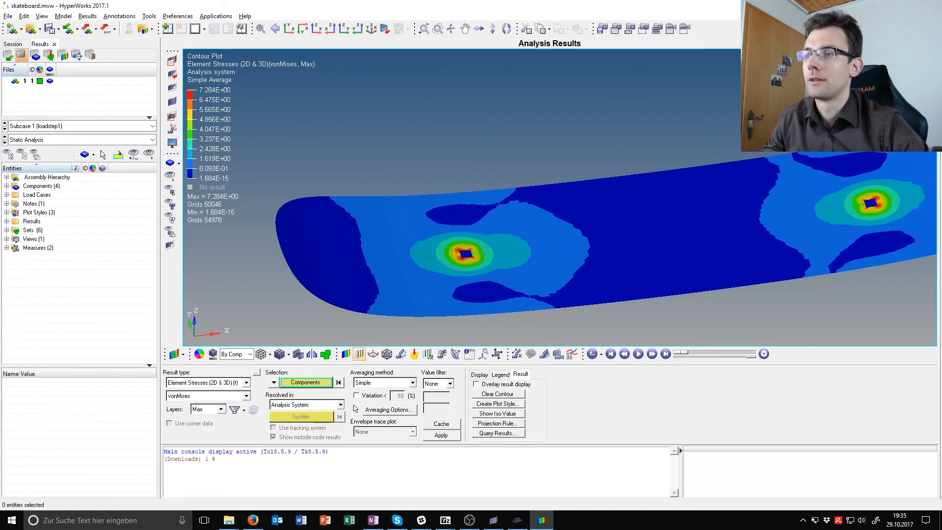
- Contour the displacement magnitude for loadstep1 again and examine its distribution over the board
{"action": "left_click", "coordinate": [243, 384]}
{"action": "left_click", "coordinate": [237, 399]}
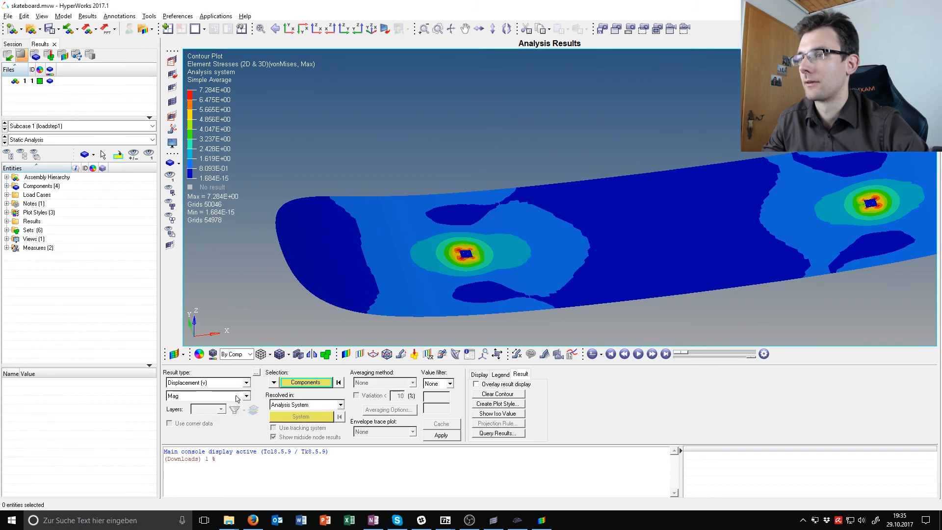
{"action": "left_click", "coordinate": [445, 440]}
{"action": "left_click_drag", "start_coordinate": [611, 253], "coordinate": [636, 230], "text": "ctrl"}
{"action": "right_click_drag", "start_coordinate": [635, 229], "coordinate": [517, 245], "text": "ctrl"}
{"action": "left_click_drag", "start_coordinate": [517, 245], "coordinate": [404, 287], "text": "ctrl"}
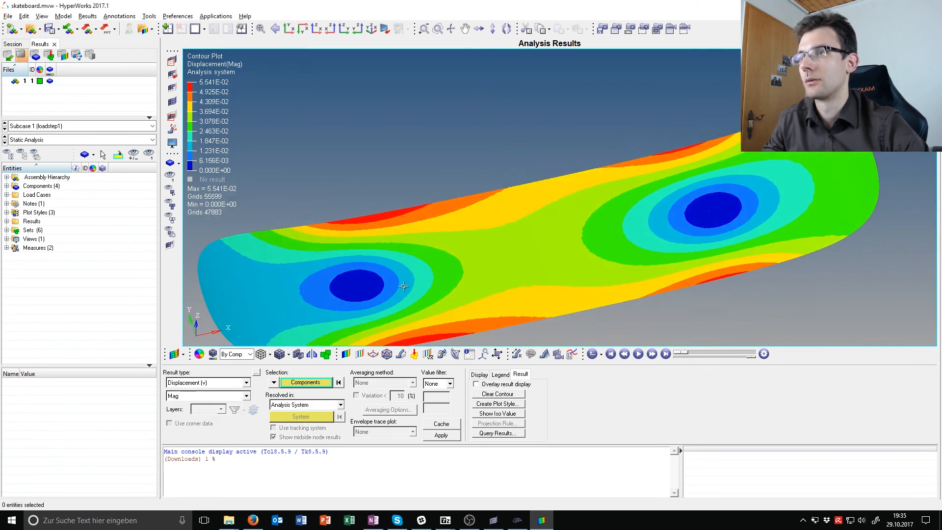
{"action": "scroll", "coordinate": [375, 292], "scroll_direction": "down", "scroll_amount": 2}
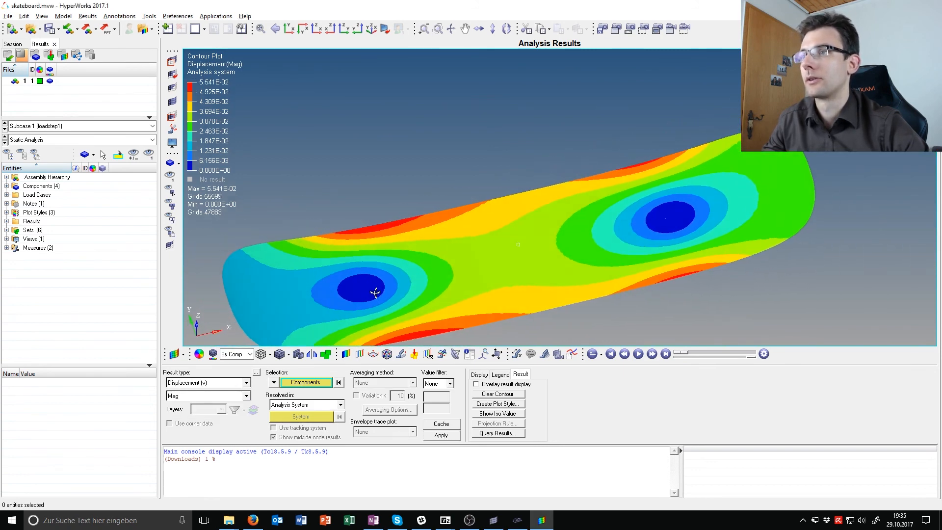
{"action": "left_click_drag", "start_coordinate": [633, 187], "coordinate": [437, 256], "text": "ctrl"}
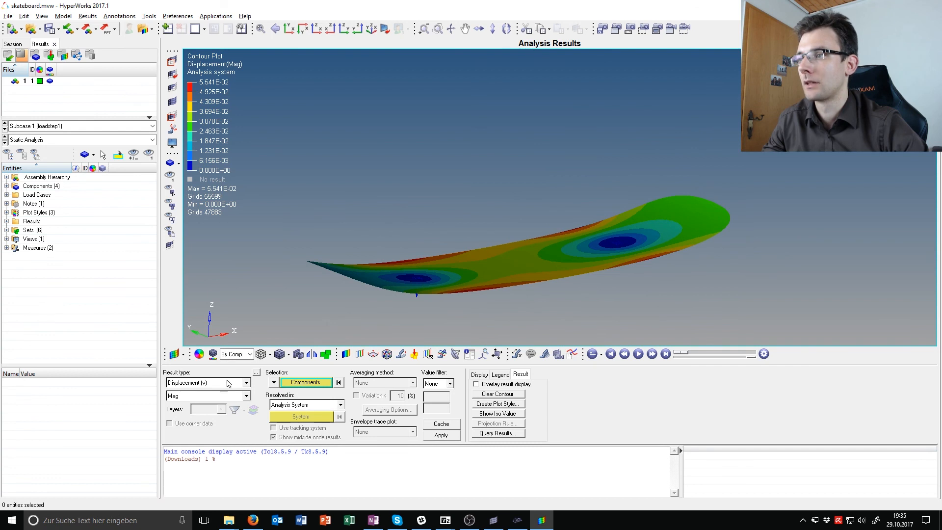
- Switch the displayed results to Subcase 2 (loadstep2) and examine the board in side view
{"action": "left_click", "coordinate": [56, 127]}
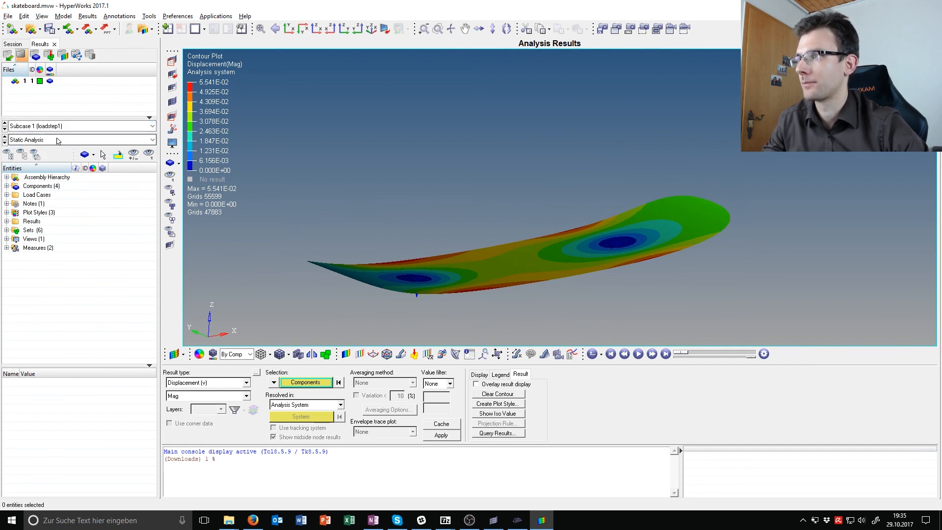
{"action": "left_click", "coordinate": [57, 143]}
{"action": "left_click_drag", "start_coordinate": [611, 333], "coordinate": [539, 208], "text": "ctrl"}
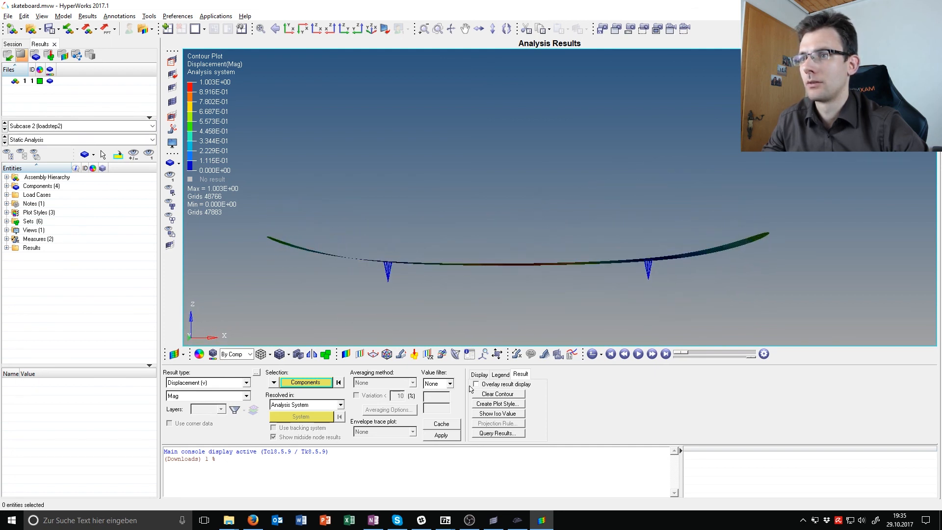
- Set the deformed shape's uniform scale factor to 5, and increase it to 50 to exaggerate the bending
{"action": "left_click", "coordinate": [401, 354]}
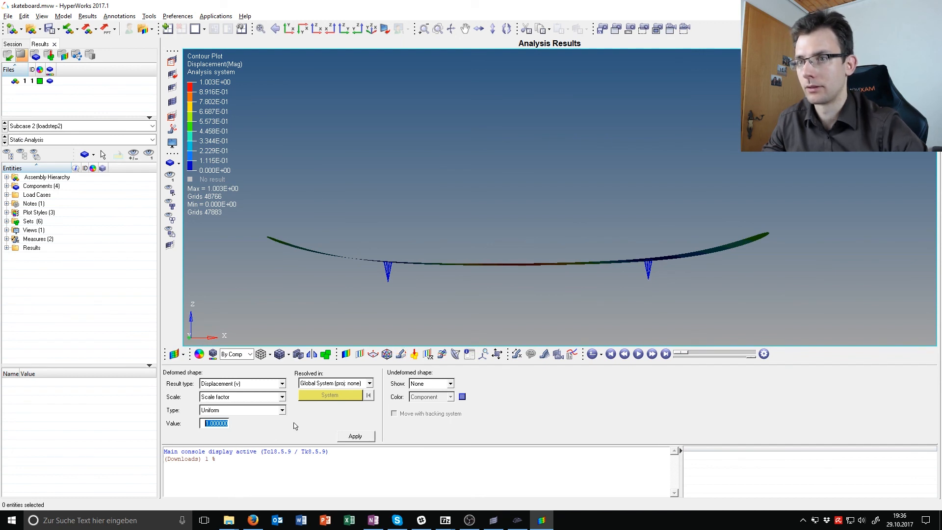
{"action": "left_click_drag", "start_coordinate": [684, 354], "coordinate": [761, 355]}
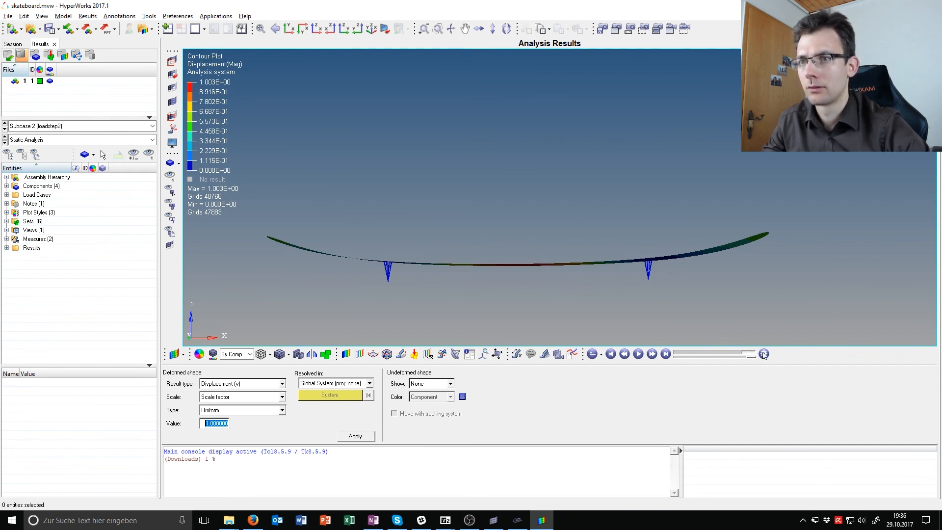
{"action": "left_click_drag", "start_coordinate": [661, 350], "coordinate": [778, 351]}
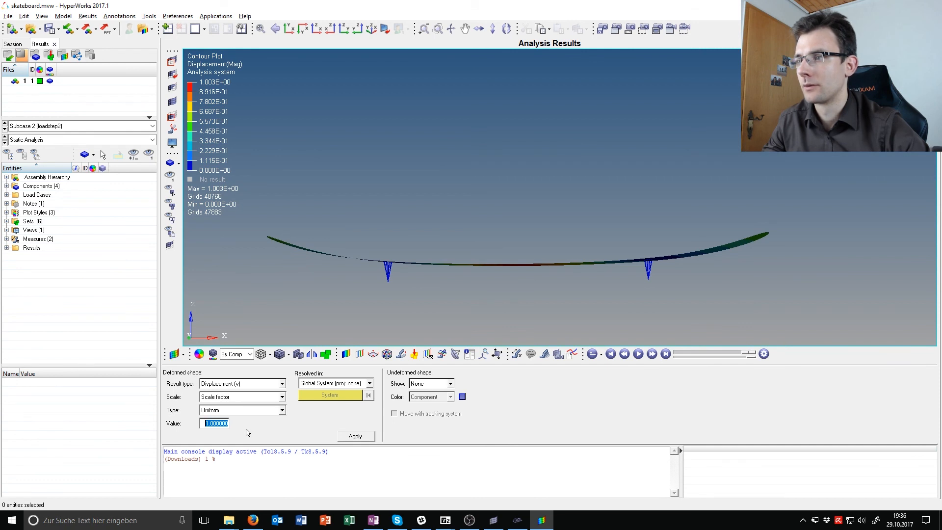
{"action": "type", "text": "5"}
{"action": "left_click", "coordinate": [355, 436]}
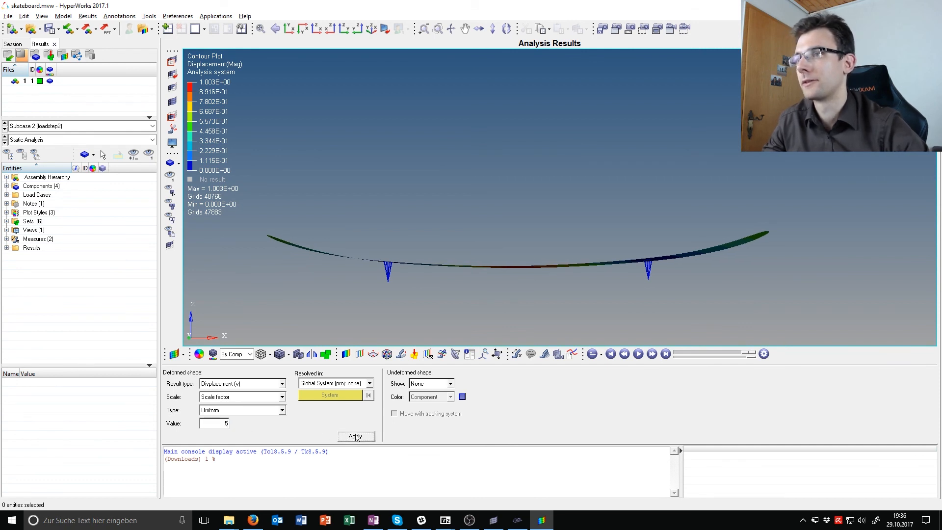
{"action": "double_click", "coordinate": [201, 425]}
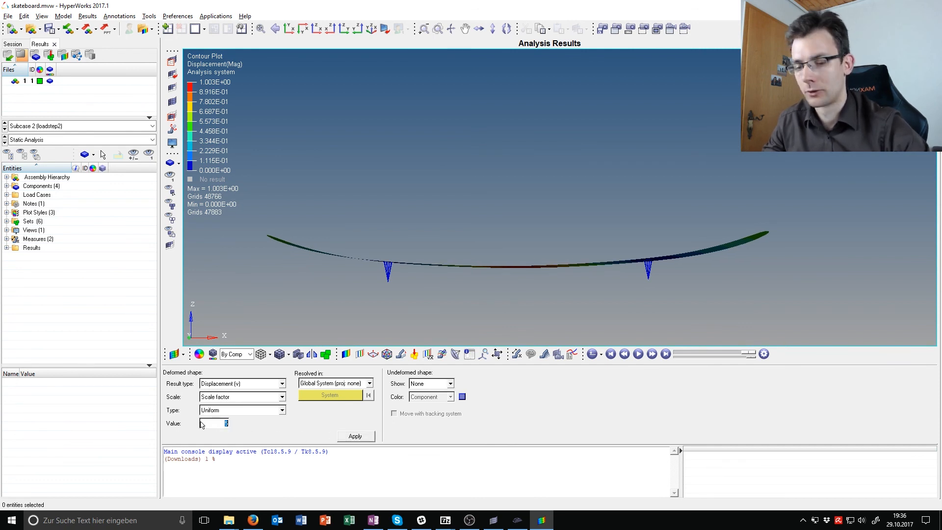
{"action": "type", "text": "50"}
{"action": "left_click", "coordinate": [356, 436]}
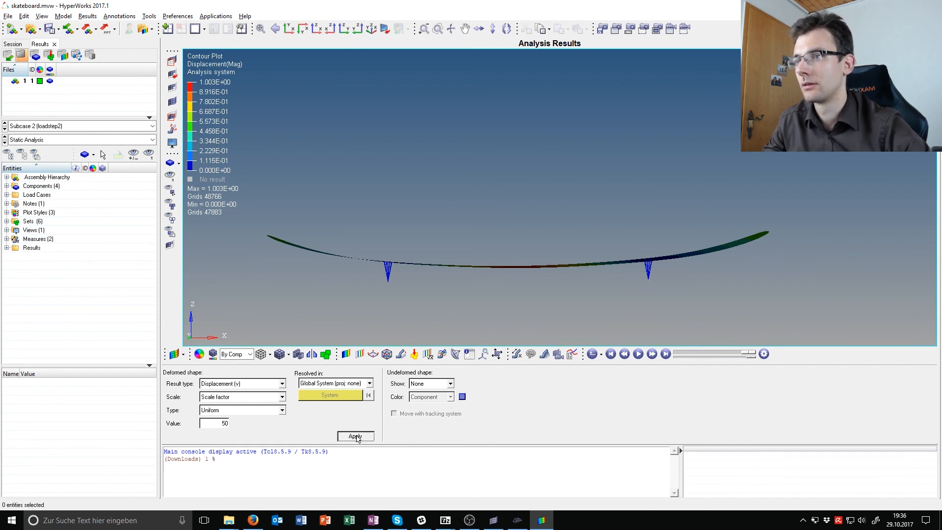
{"action": "mouse_move", "coordinate": [535, 285]}
{"action": "left_mouse_down", "text": "ctrl"}
{"action": "mouse_move", "coordinate": [544, 309]}
{"action": "mouse_move", "coordinate": [560, 314]}
{"action": "mouse_move", "coordinate": [561, 224]}
{"action": "mouse_move", "coordinate": [546, 265]}
{"action": "mouse_move", "coordinate": [543, 231]}
{"action": "mouse_move", "coordinate": [672, 302]}
{"action": "mouse_move", "coordinate": [505, 279]}
{"action": "mouse_move", "coordinate": [495, 229]}
{"action": "mouse_move", "coordinate": [574, 263]}
{"action": "mouse_move", "coordinate": [576, 223]}
{"action": "mouse_move", "coordinate": [572, 231]}
{"action": "left_mouse_up", "text": "ctrl"}
- Overlay the undeformed shape as a wireframe to compare it with the bent board, and hide it again
{"action": "left_click", "coordinate": [450, 383]}
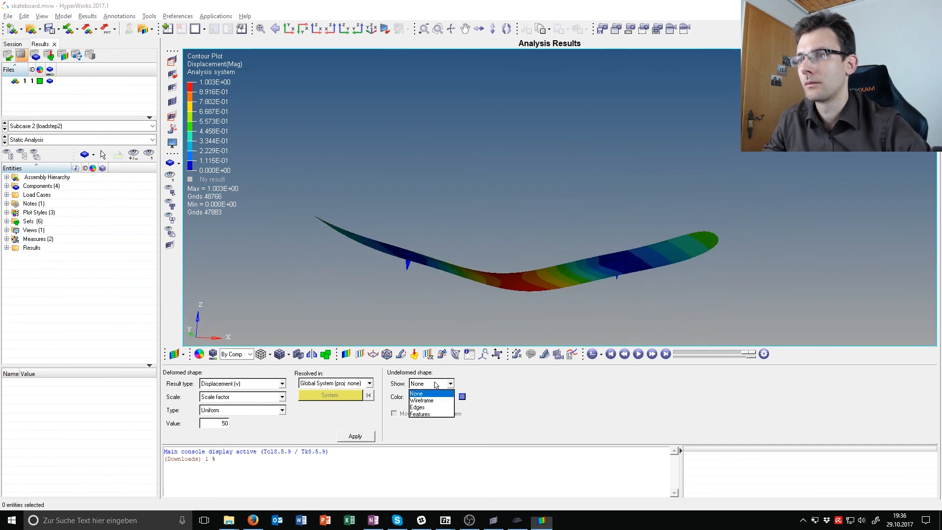
{"action": "left_click", "coordinate": [439, 401]}
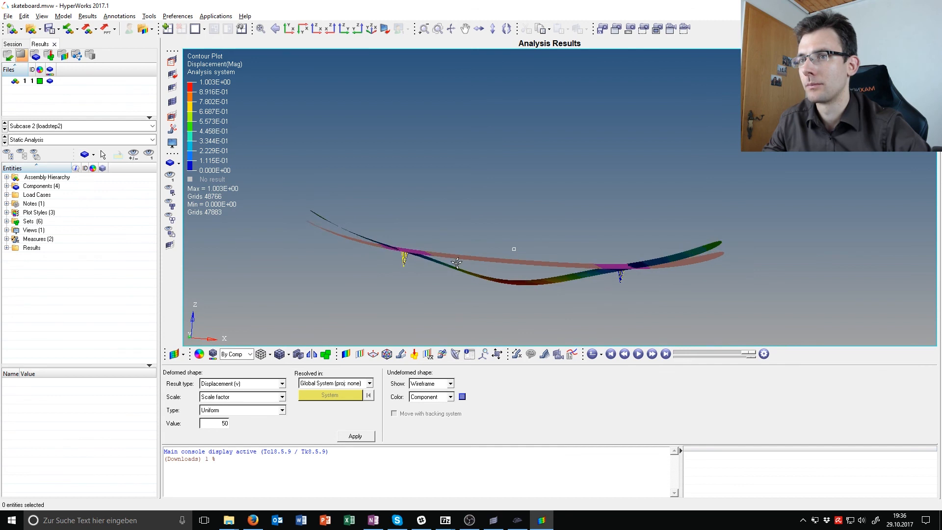
{"action": "left_click", "coordinate": [451, 383]}
{"action": "left_click", "coordinate": [427, 392]}
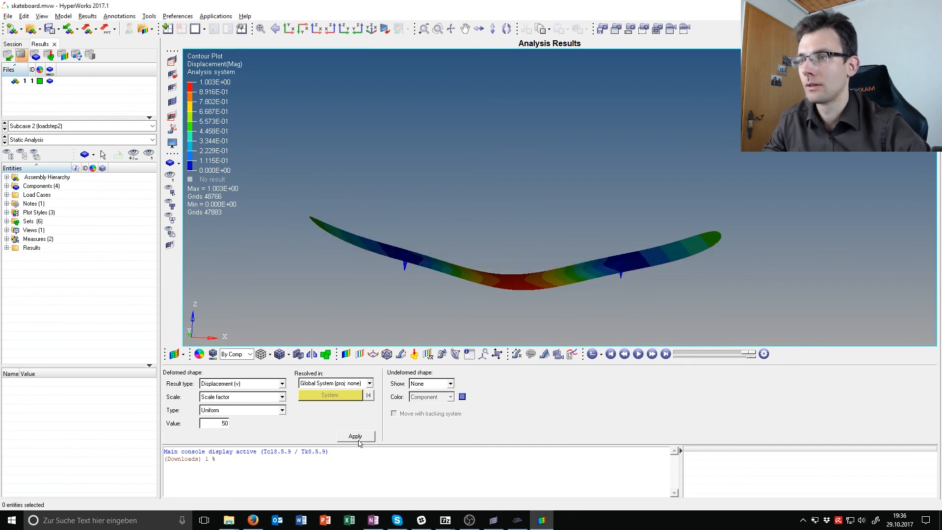
- Set the deformed shape's uniform scale factor to 1 and apply it
{"action": "double_click", "coordinate": [225, 424]}
{"action": "type", "text": "1"}
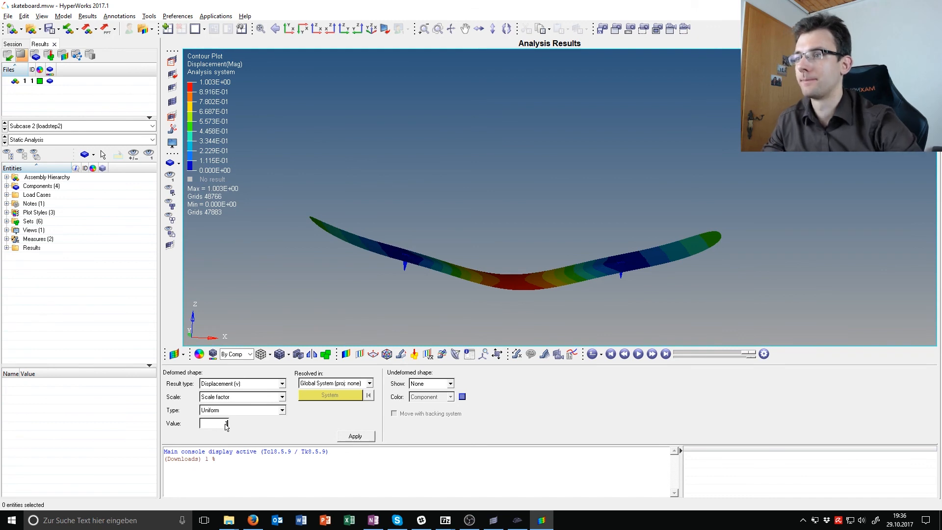
{"action": "left_click", "coordinate": [355, 436]}
- Read the tutorial's remarks on the element stress for loadcase 2 and the carbon fiber's strength
{"action": "key", "text": "alt+Tab"}
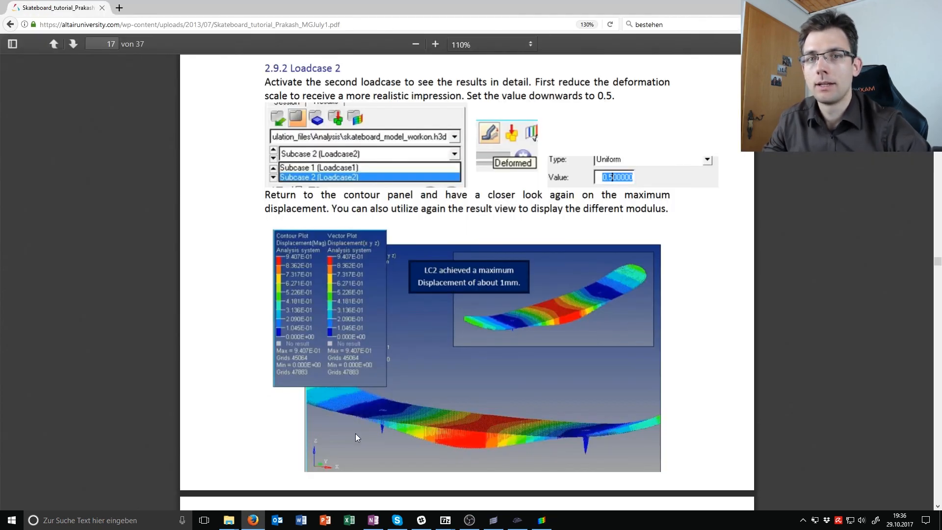
{"action": "scroll", "coordinate": [461, 386], "scroll_direction": "down", "scroll_amount": 8}
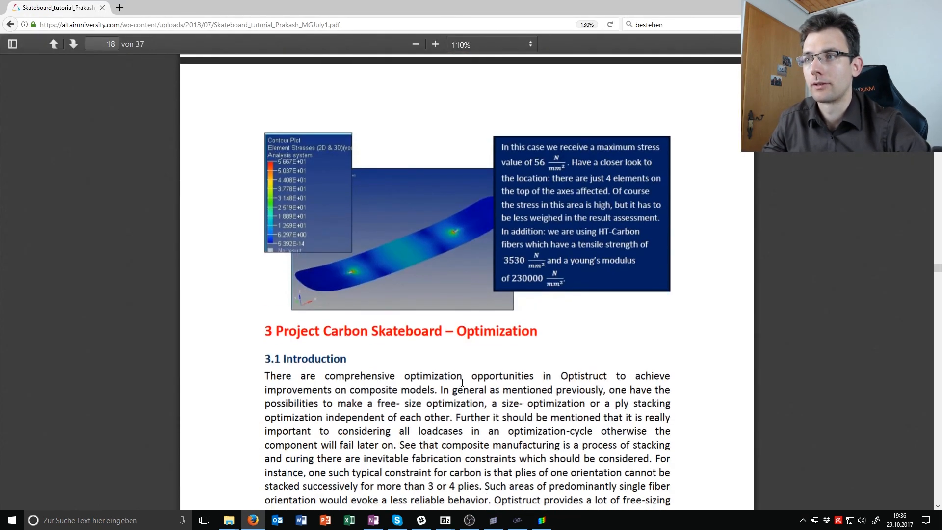
{"action": "scroll", "coordinate": [465, 343], "scroll_direction": "up", "scroll_amount": 1, "text": "ctrl"}
{"action": "scroll", "coordinate": [465, 343], "scroll_direction": "up", "scroll_amount": 2, "text": "ctrl"}
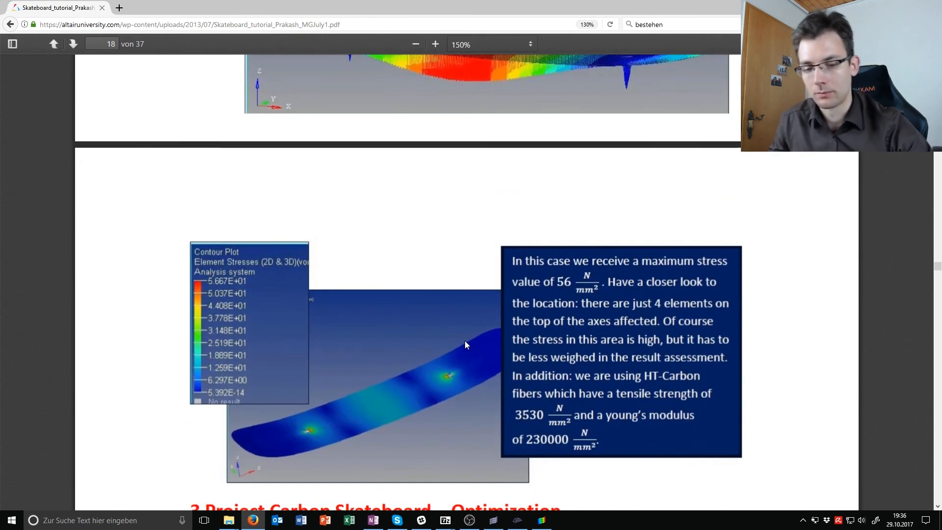